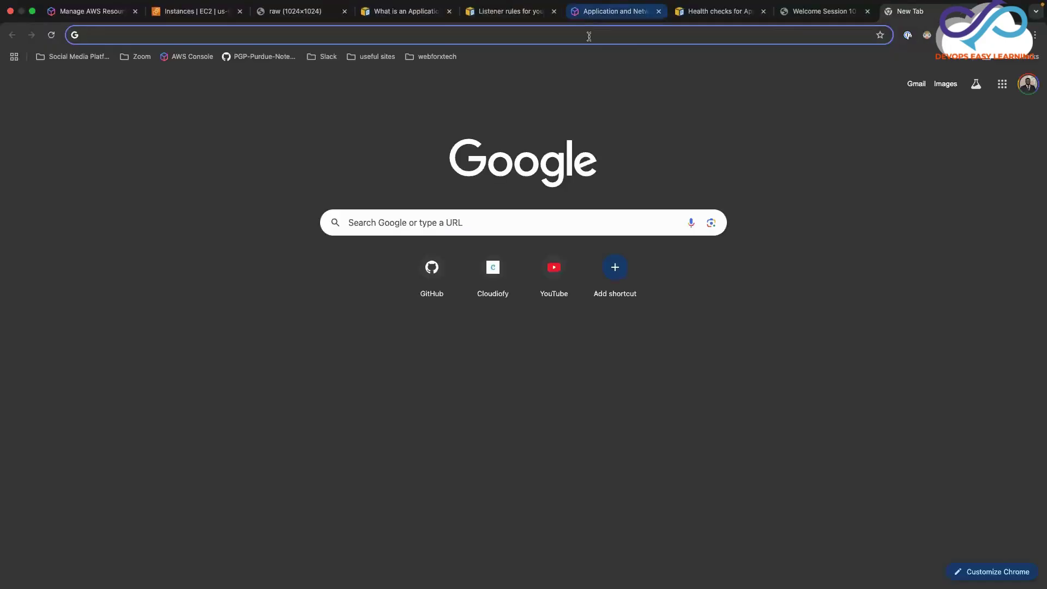
Open the web page served at 54.147.128.140.
right_click(589, 35)
type("54.147.128.140")
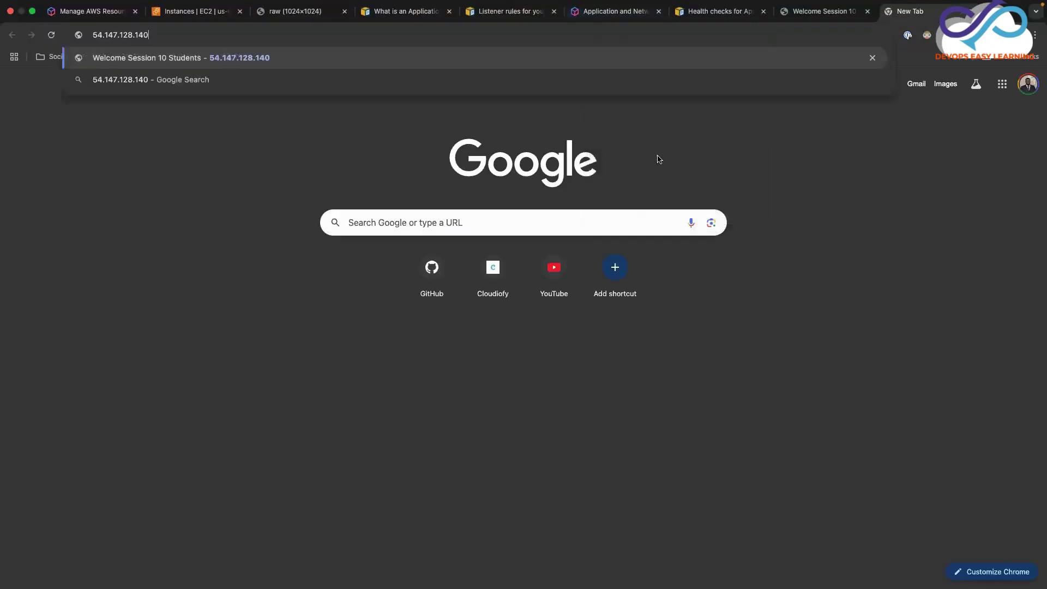
key("Return")
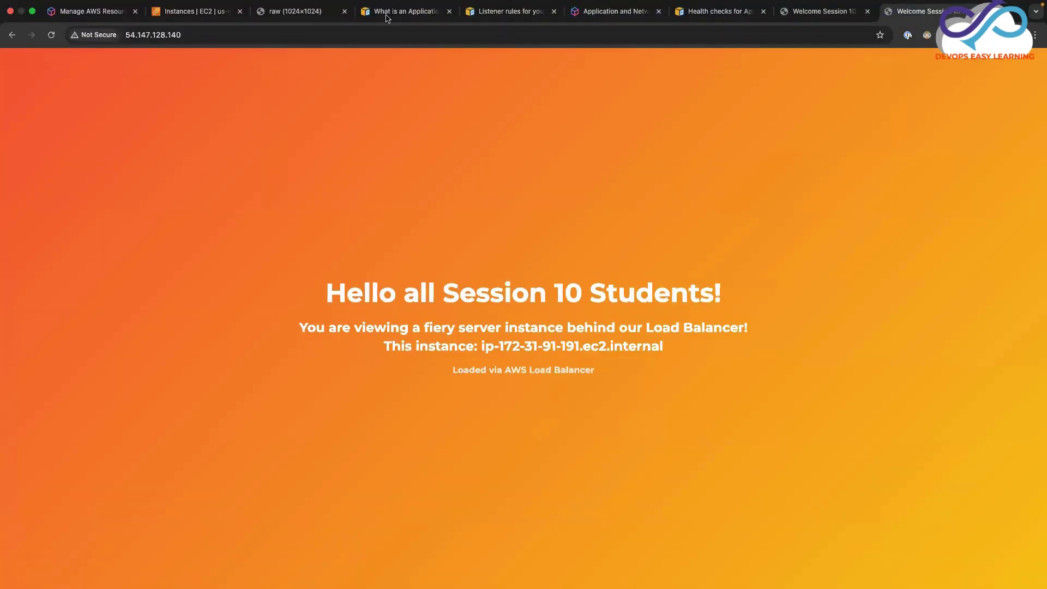
Copy app-server-3's public IPv4 address from the EC2 instances list and open it in a new browser tab.
left_click(196, 12)
left_click(191, 211)
left_click(191, 234)
left_click(470, 417)
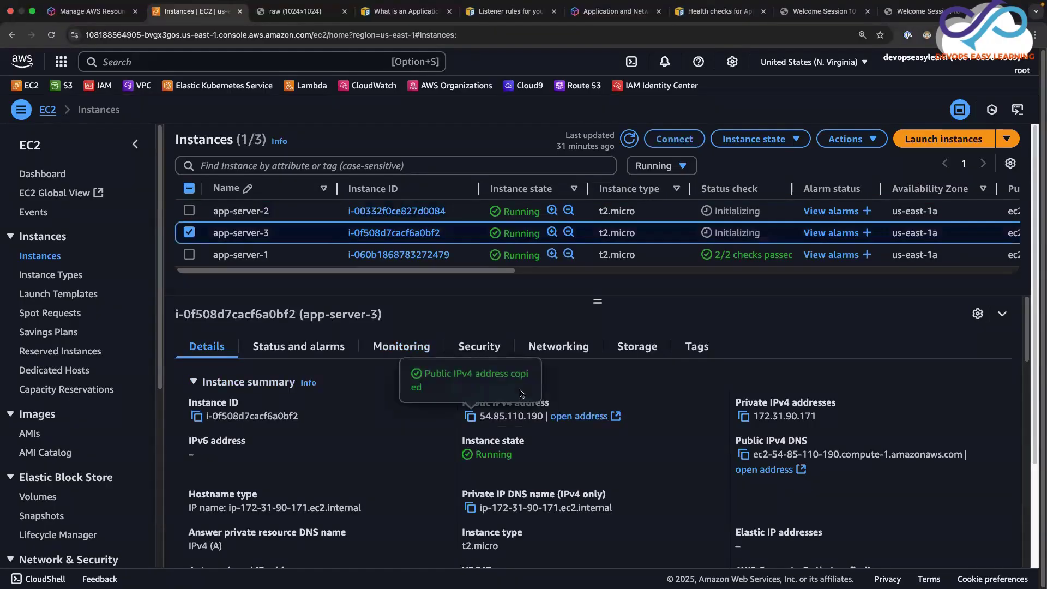
key("super+t")
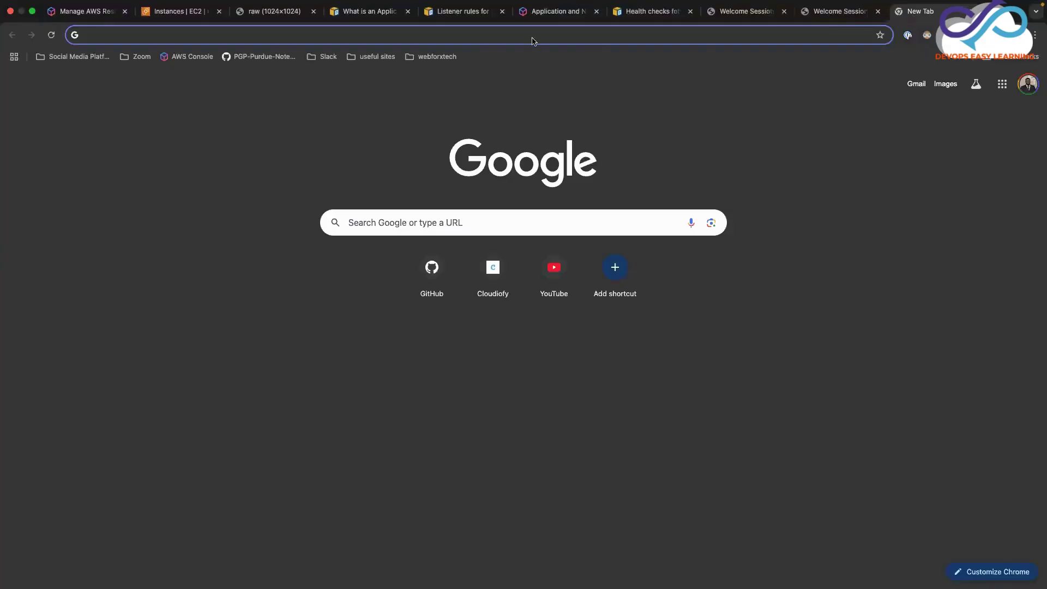
right_click(533, 35)
left_click(571, 101)
key("Return")
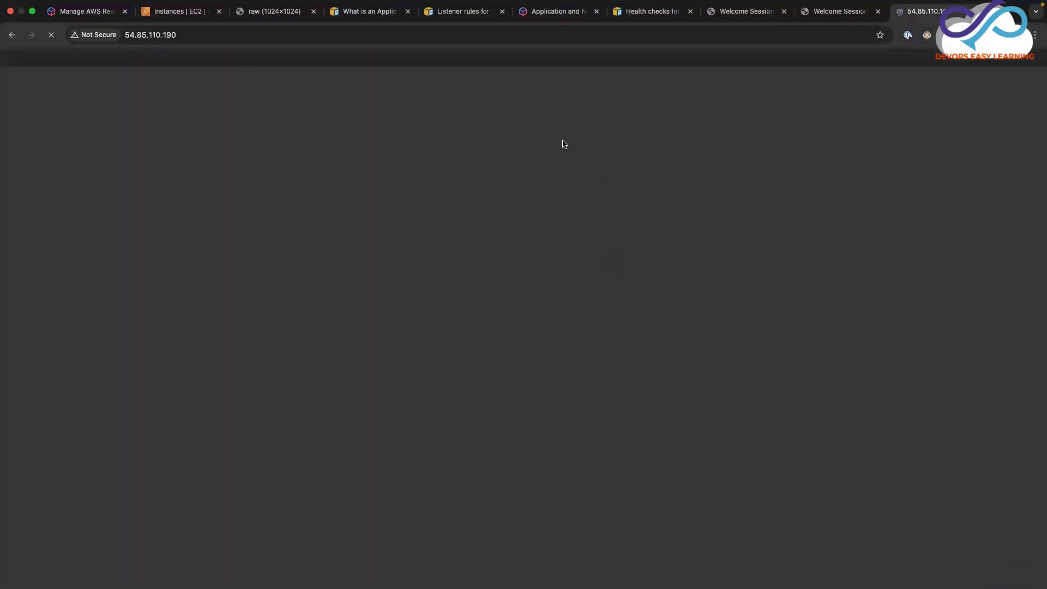
Compare the web pages served by the three app servers, and close the page at 44.201.112.227.
left_click(765, 15)
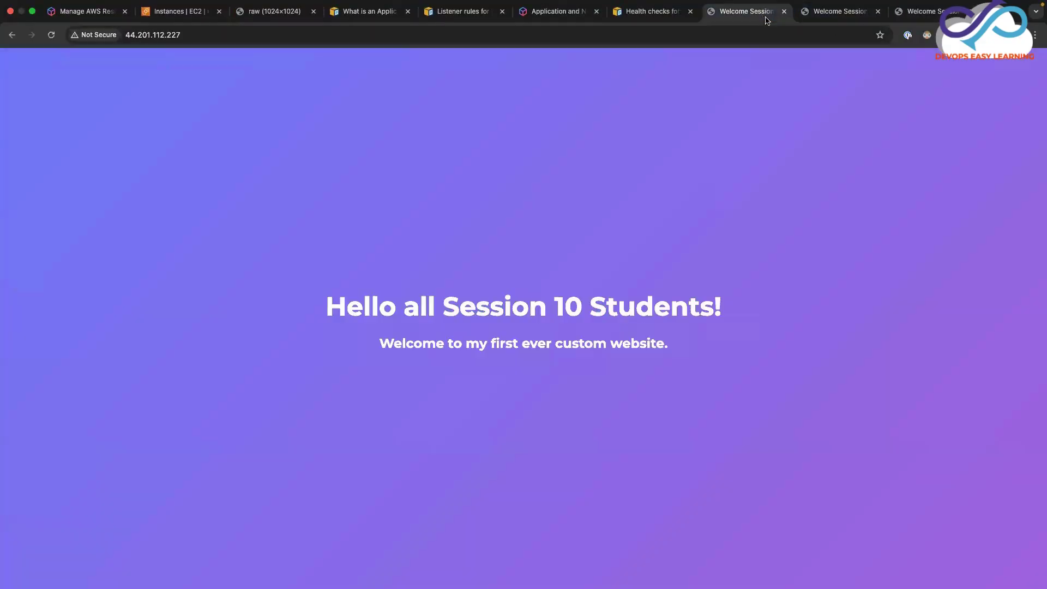
left_click(836, 14)
left_click(905, 13)
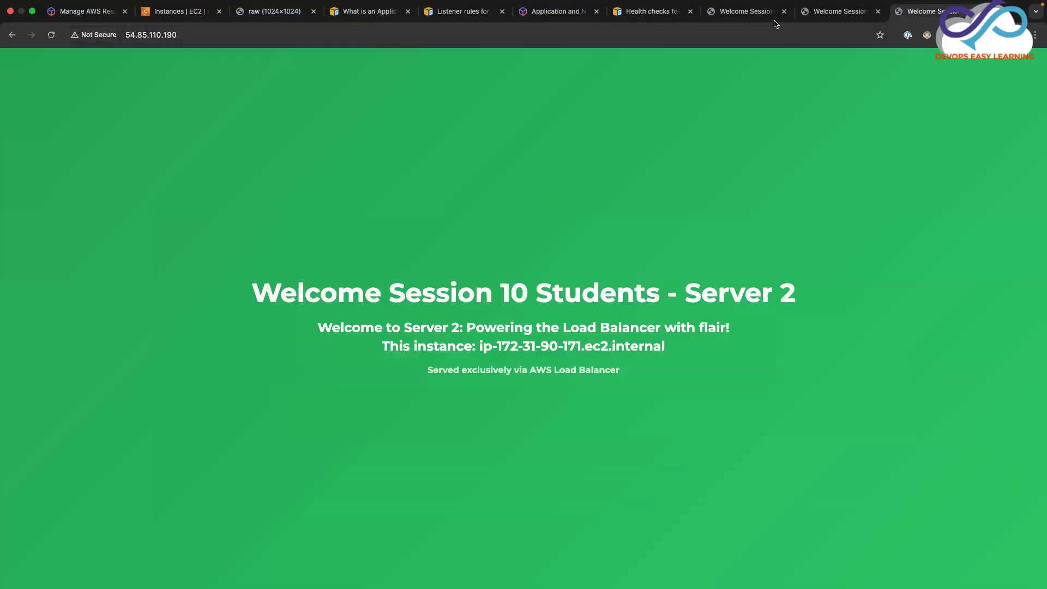
left_click(758, 15)
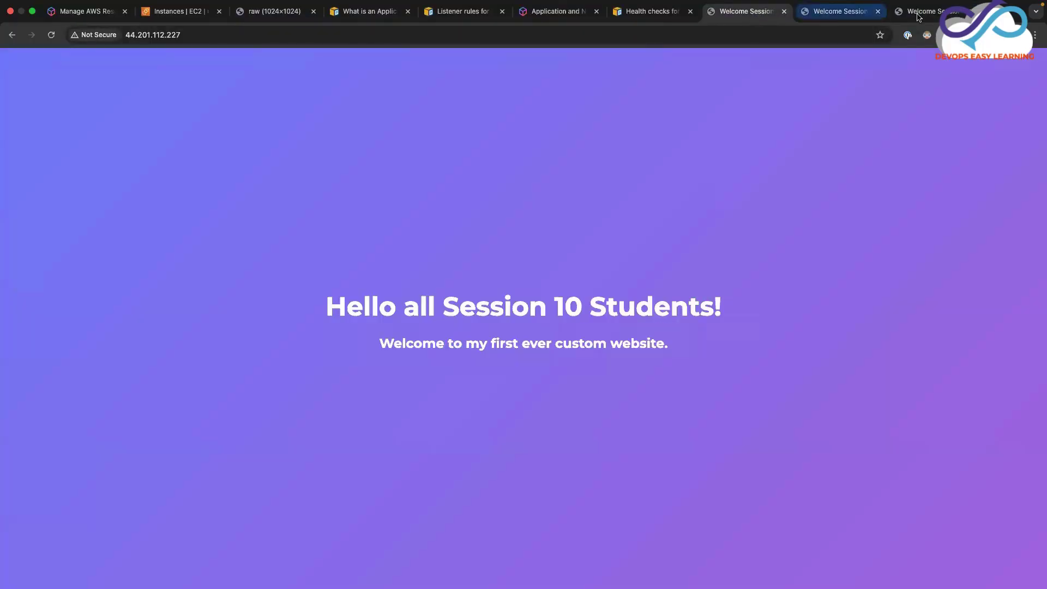
left_click(918, 16)
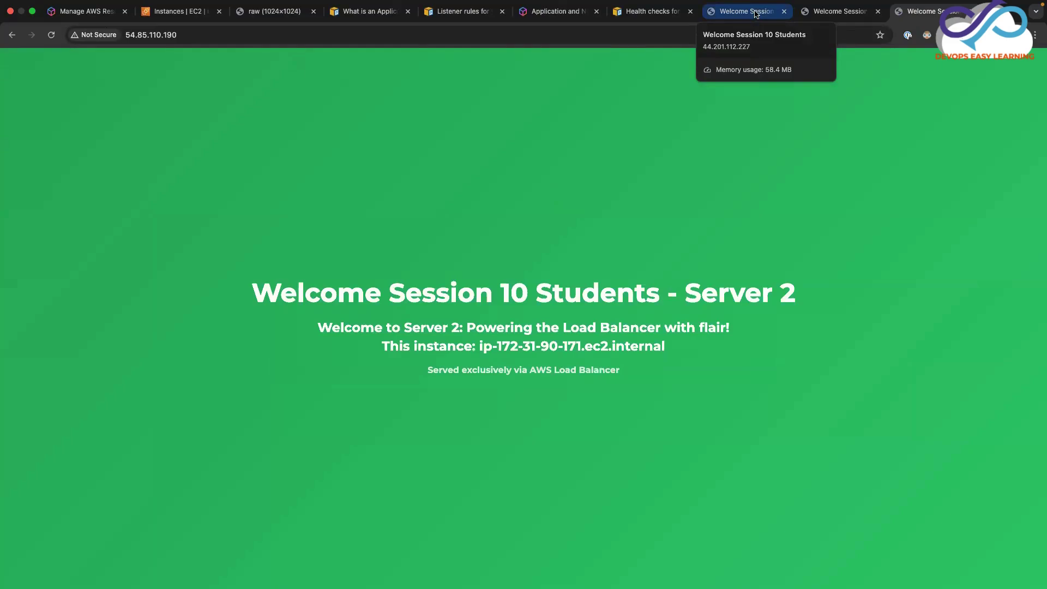
left_click(756, 14)
key("ctrl+Tab")
key("ctrl+Tab")
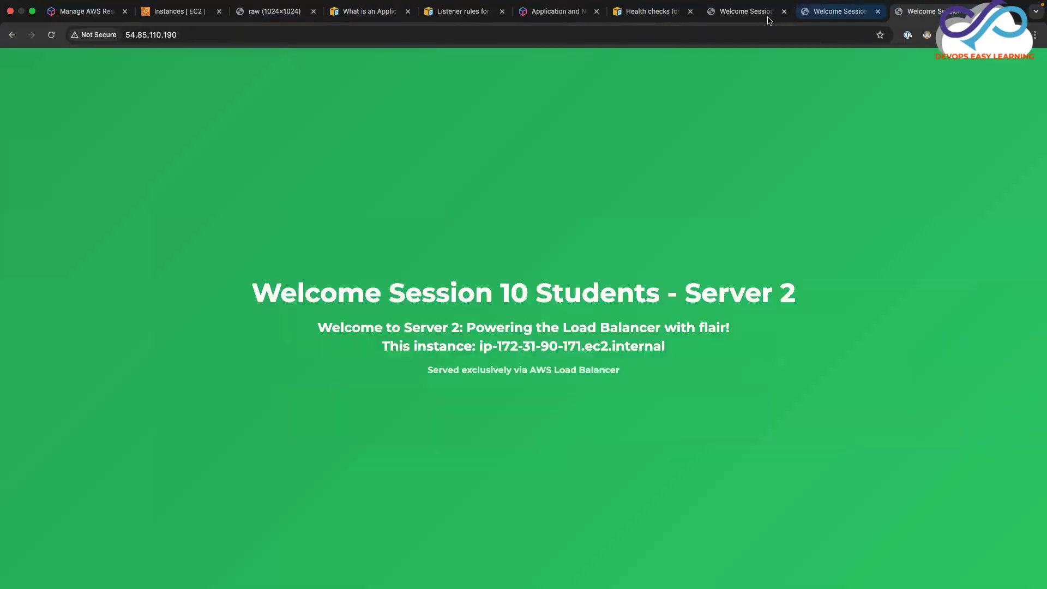
left_click(772, 20)
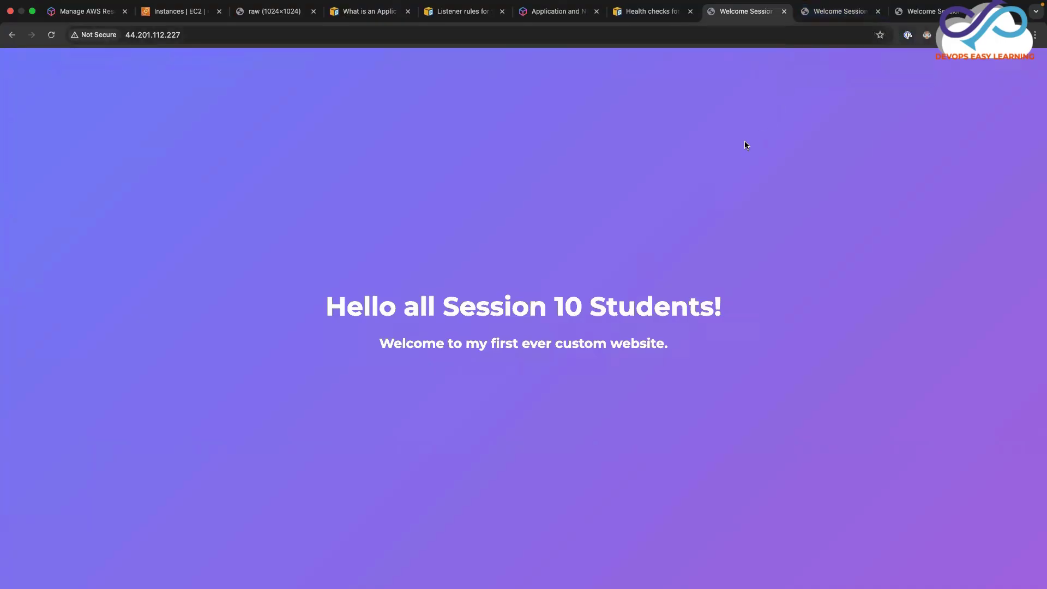
left_click(784, 12)
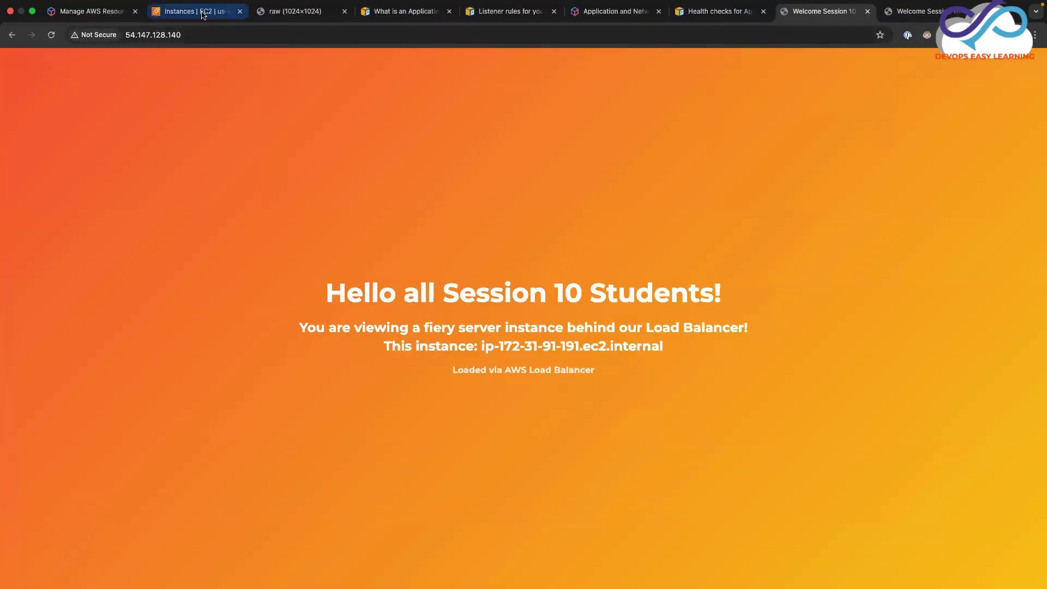
Select only app-server-1 in the EC2 instances list and connect to it through Session Manager.
left_click(203, 15)
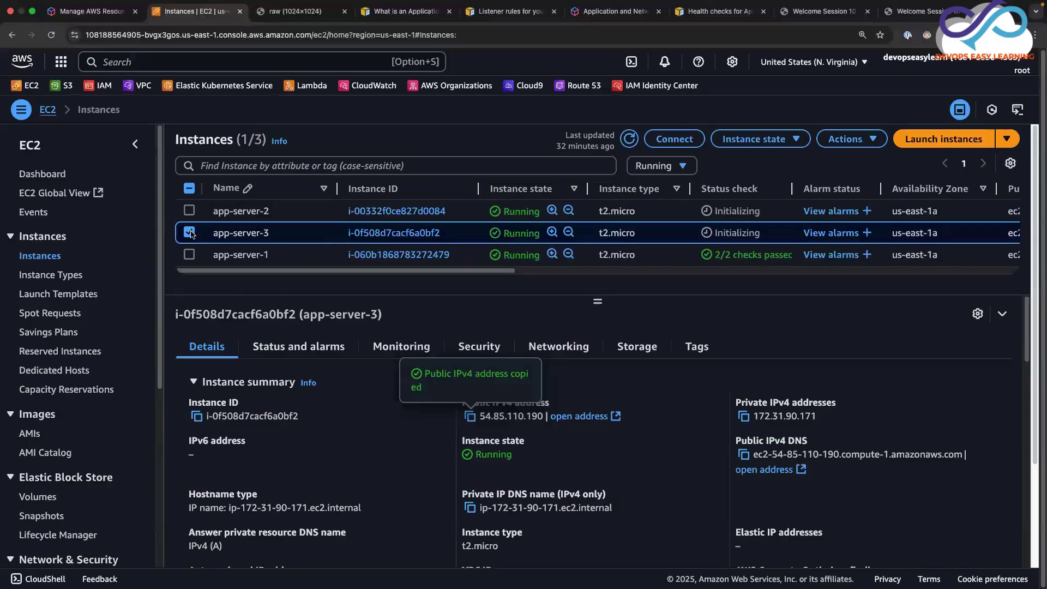
left_click(189, 233)
left_click(189, 255)
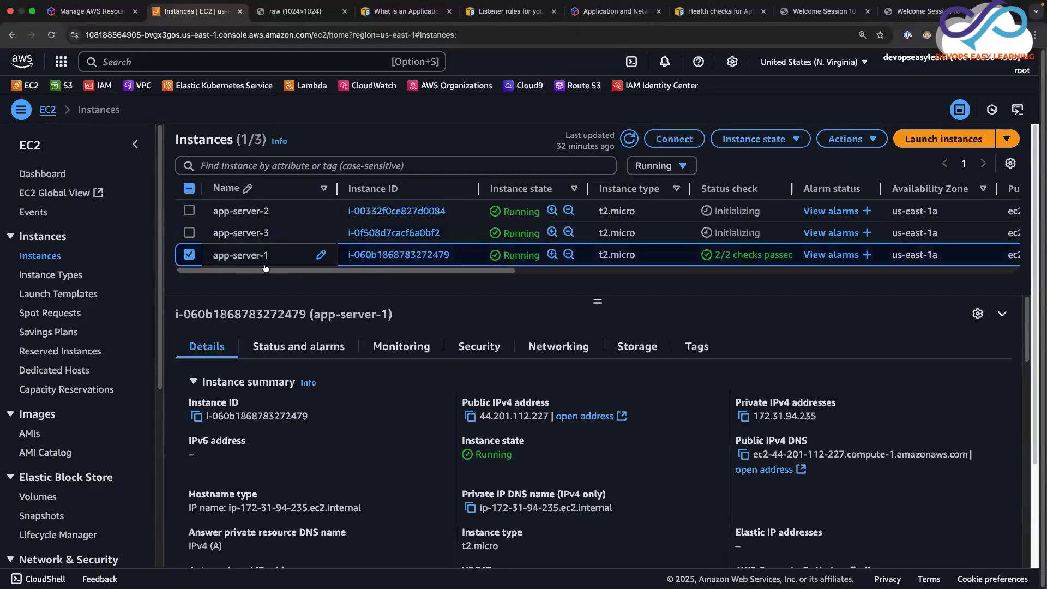
left_click(675, 138)
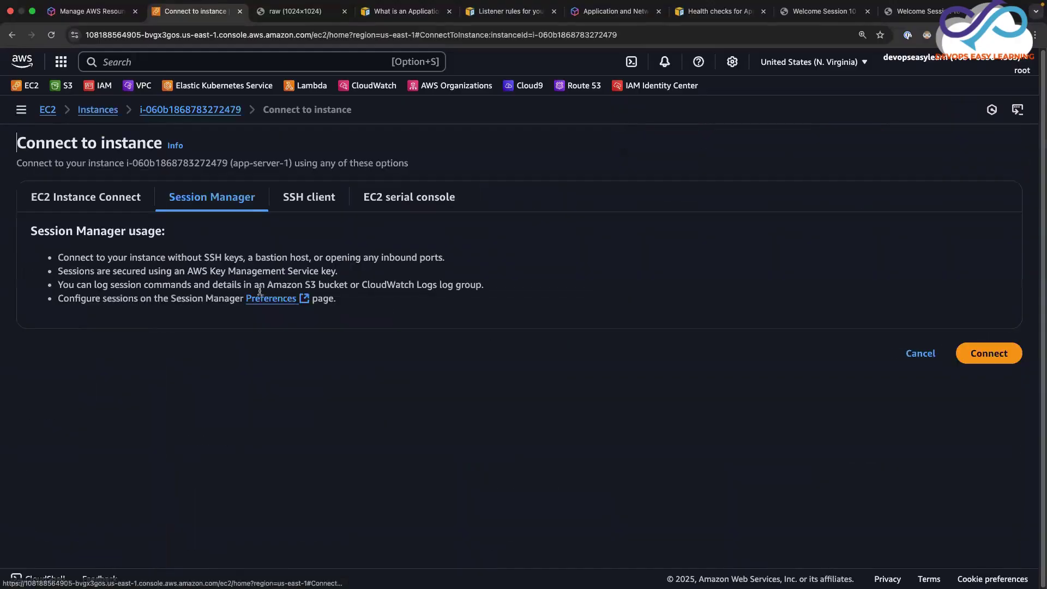
left_click(964, 352)
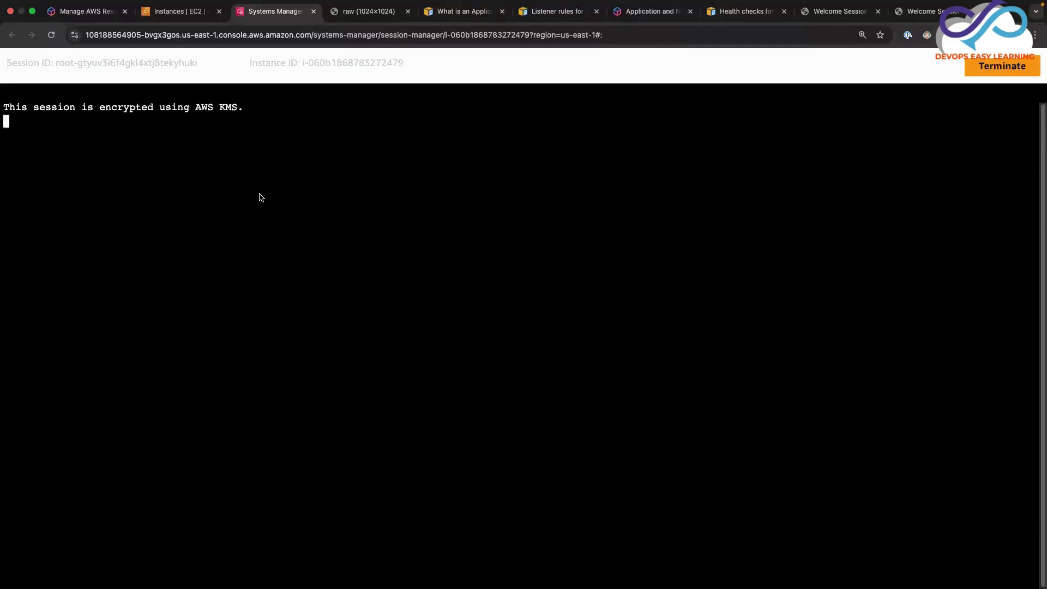
Change to the /var/www/html directory in the session and list its files.
type("cd /var/www/htm")
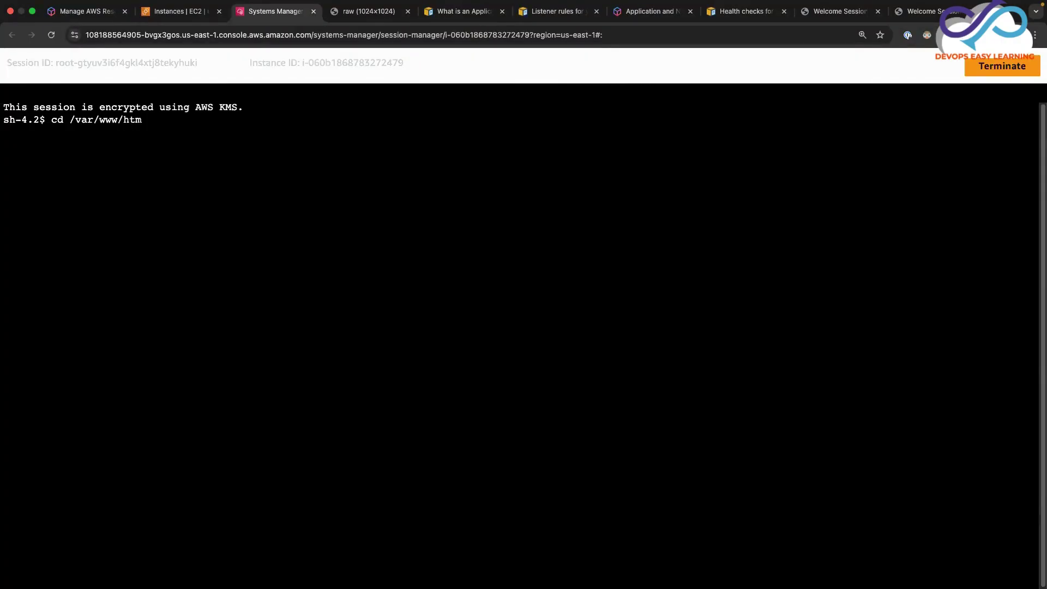
key("Tab")
key("Return")
type("ls")
key("Return")
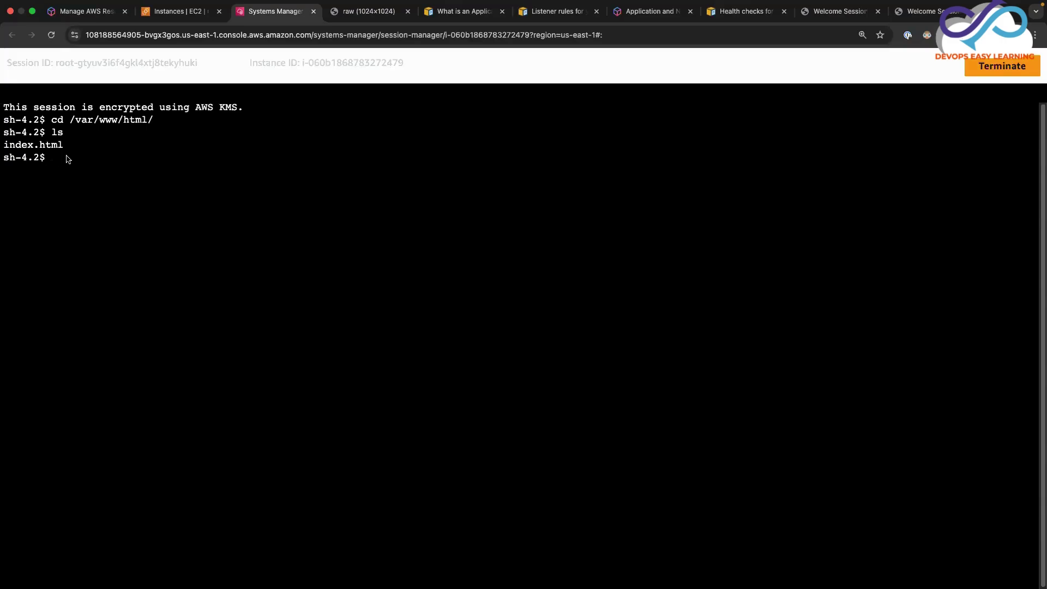
Print the shell's current working directory with pwd.
type("mdkri")
key("BackSpace")
key("BackSpace")
key("BackSpace")
key("BackSpace")
key("BackSpace")
type("pwd")
key("Return")
Create a directory named app1 inside /var/www/html, using sudo for the required permission.
type("mkdir app1")
key("Return")
type("s")
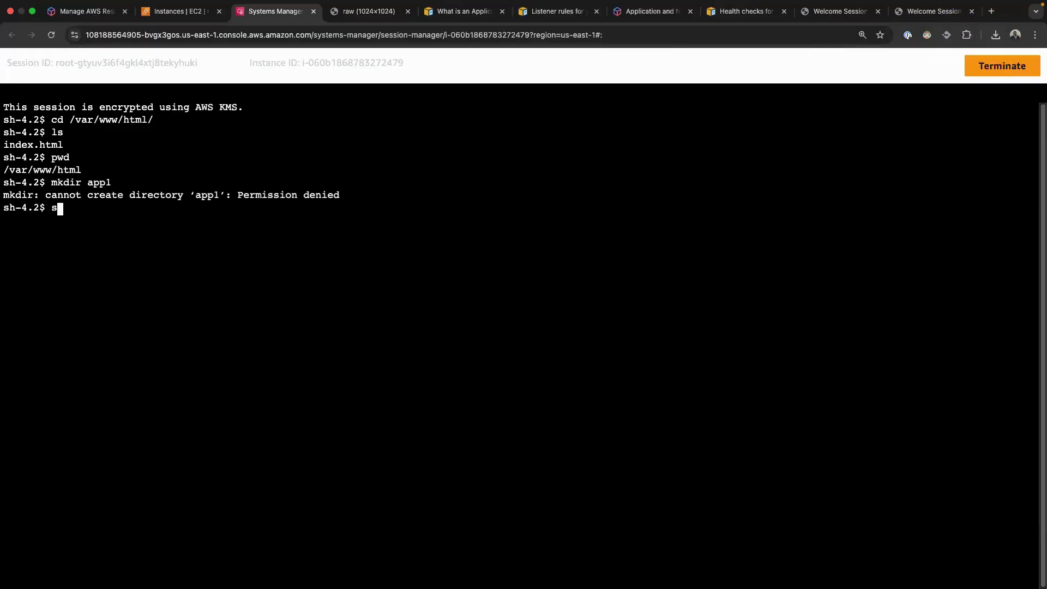
type("udo mkdir app1")
key("Return")
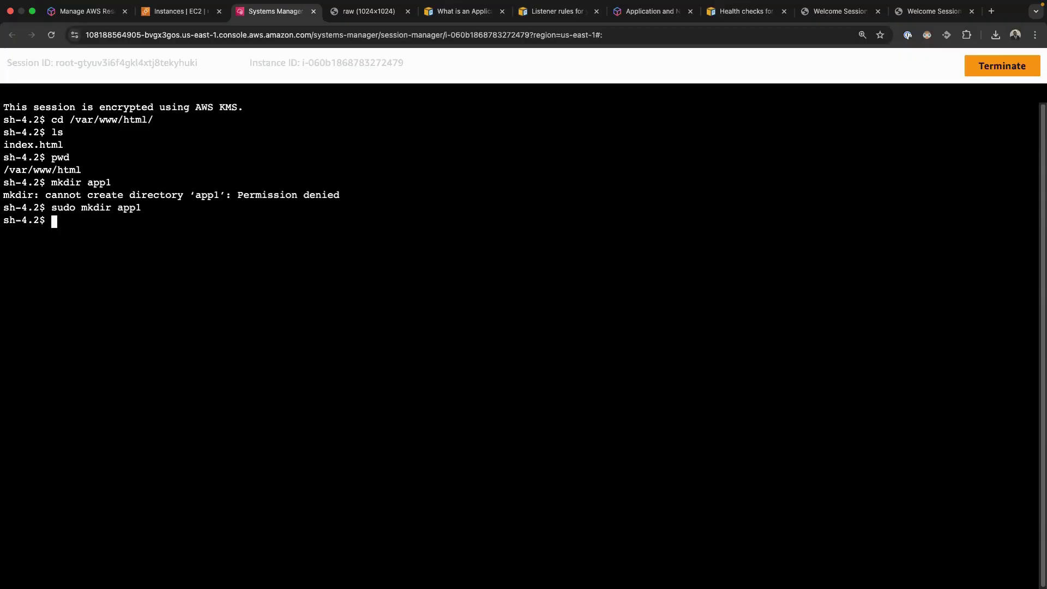
Display index.html with cat, read through its code, and clear the terminal.
type("cat index")
key("Tab")
key("Return")
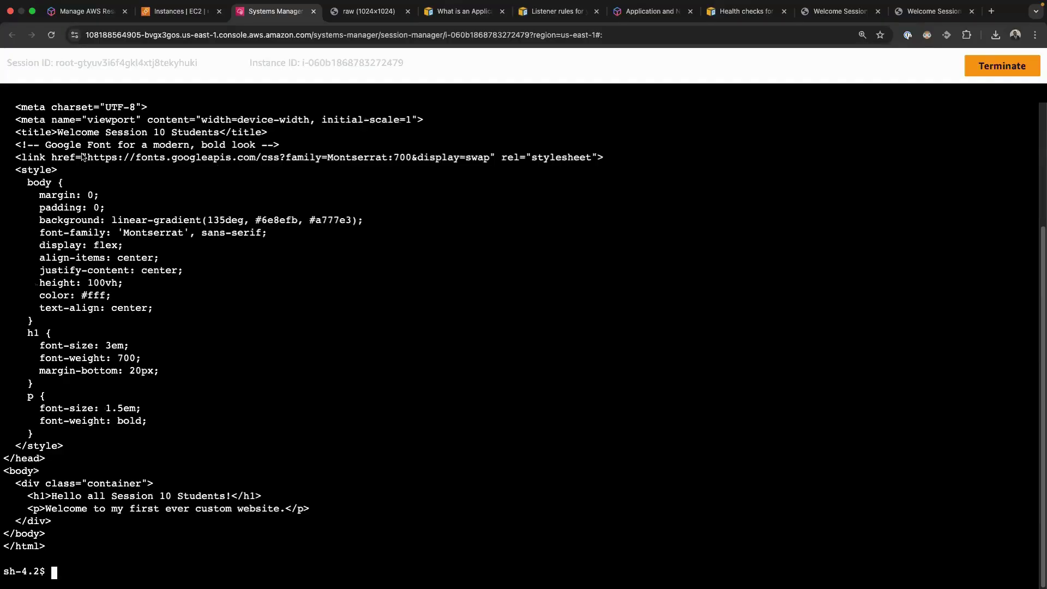
scroll(80, 246, "up", 3)
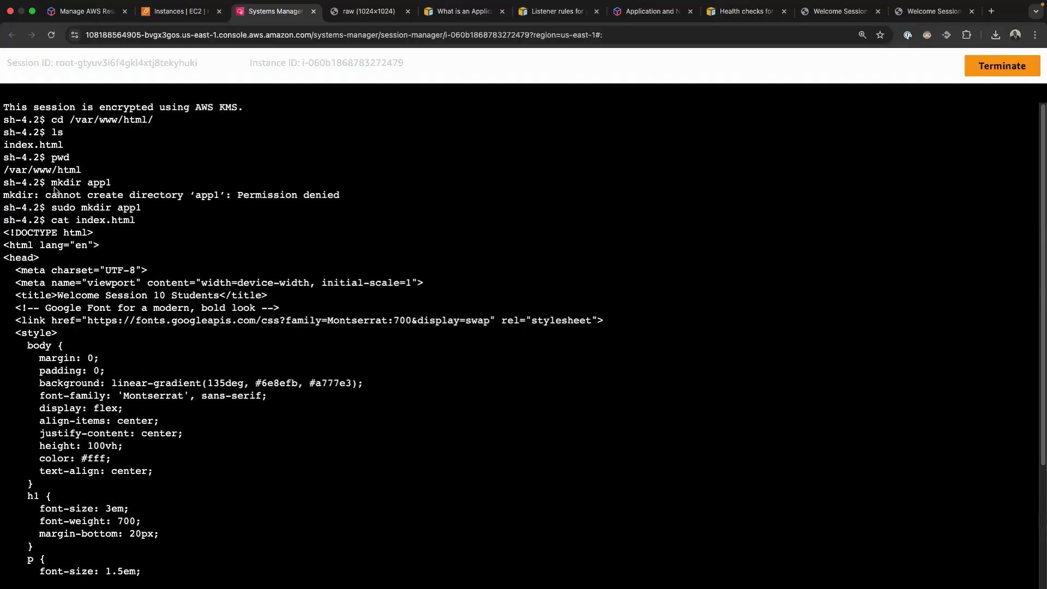
scroll(79, 223, "down", 1)
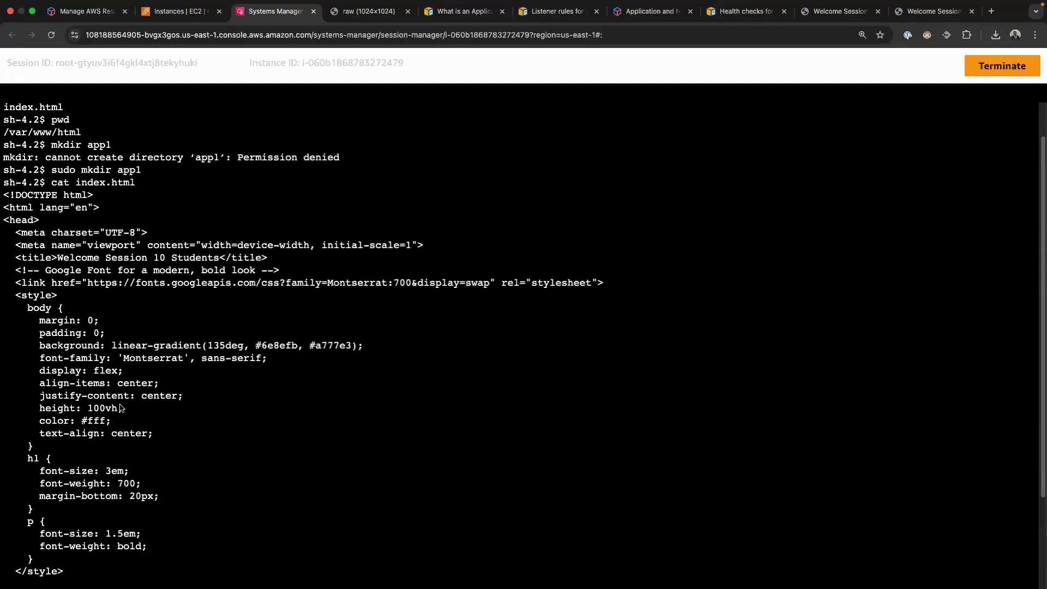
scroll(186, 459, "down", 3)
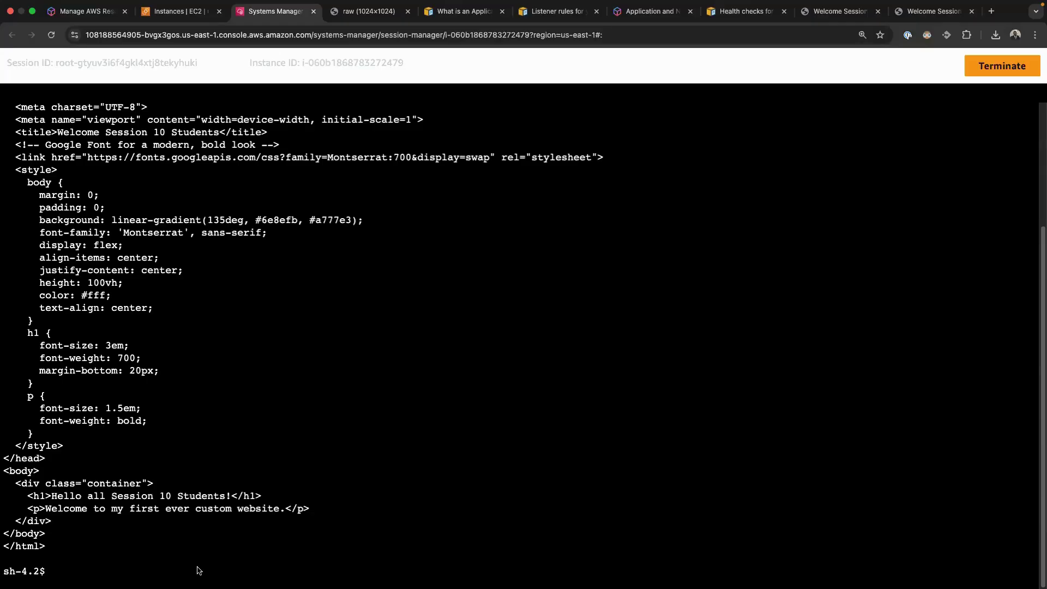
type("clear")
key("Return")
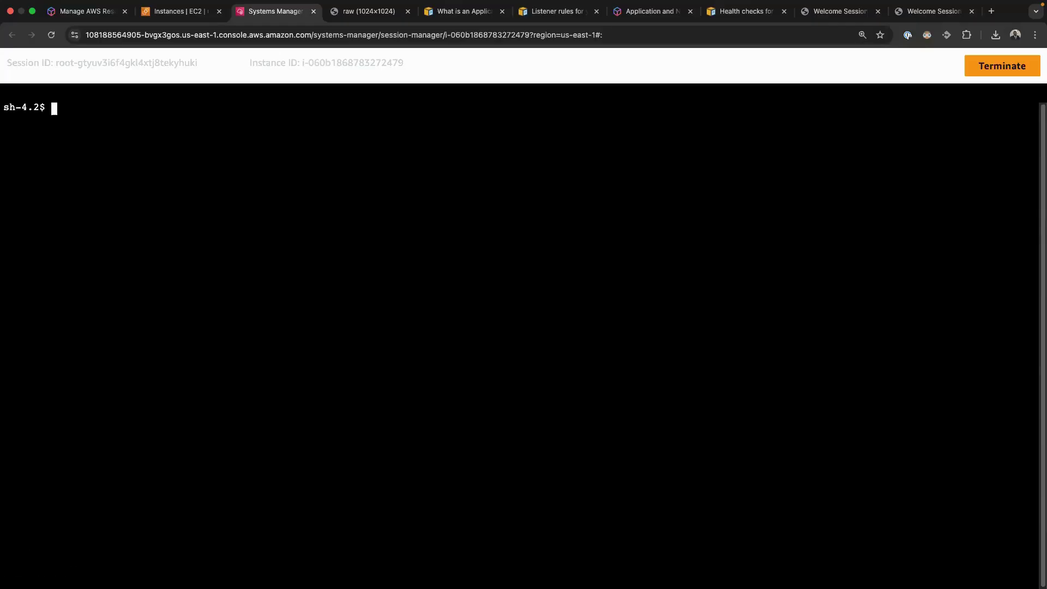
Print the working directory, list its contents briefly and with ls -la, and examine the app1 and index.html entries.
type("pwd")
key("Return")
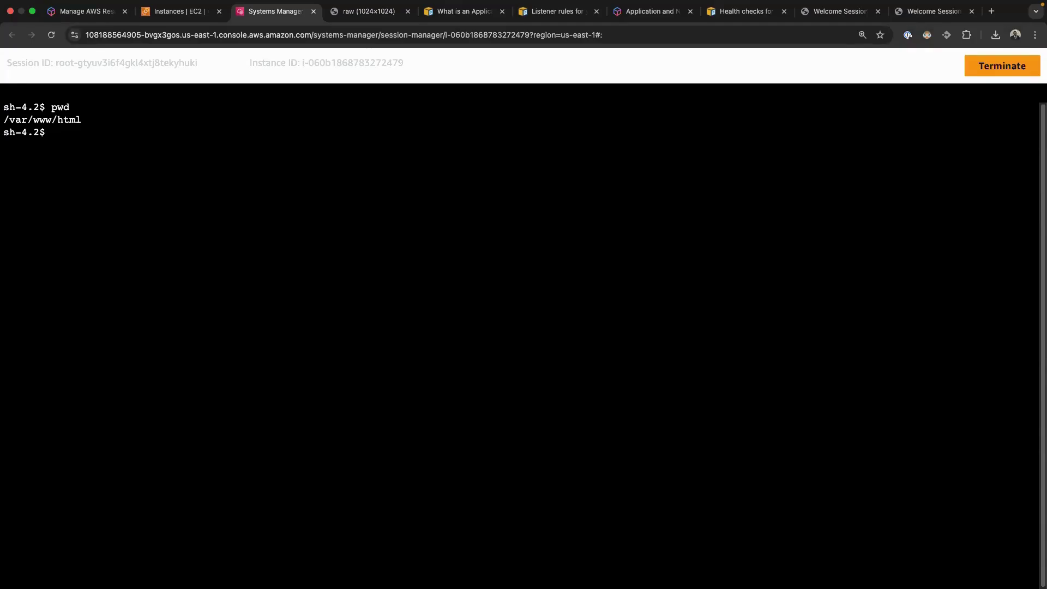
type("ls")
key("Return")
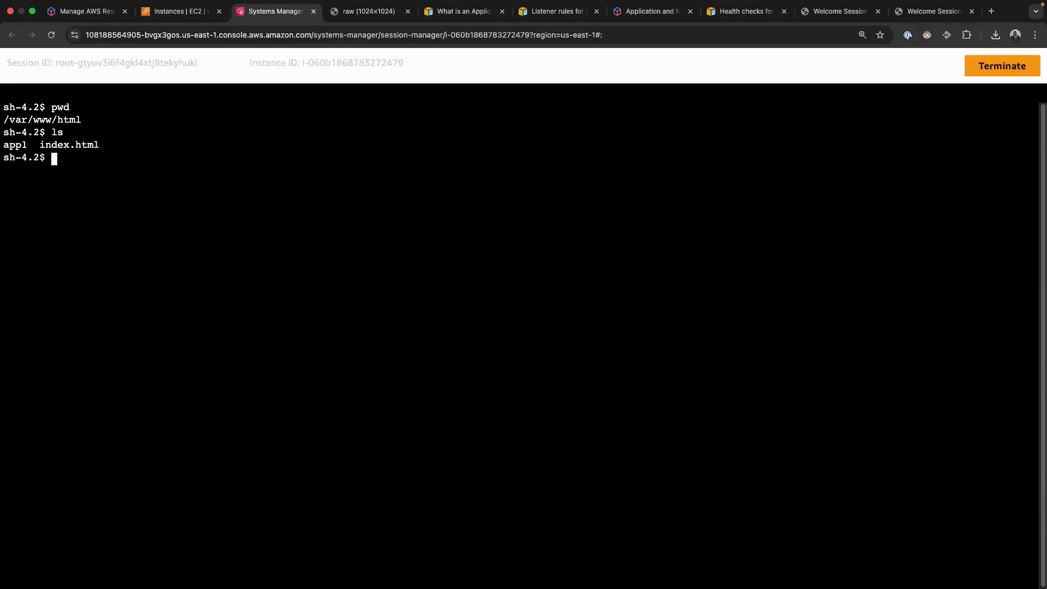
type("ls -la")
key("Return")
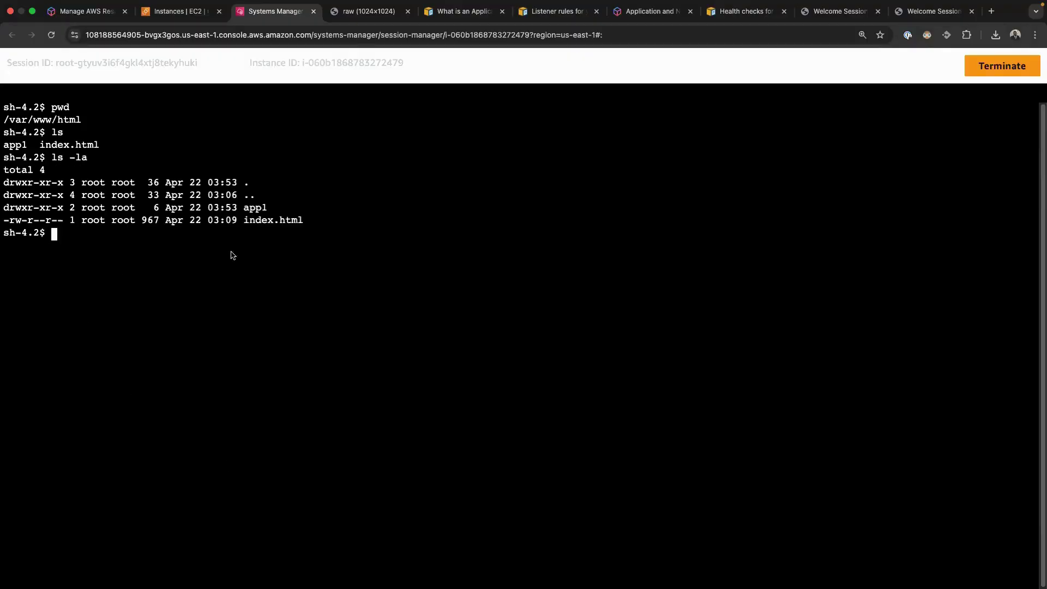
left_click_drag(278, 210, 3, 214)
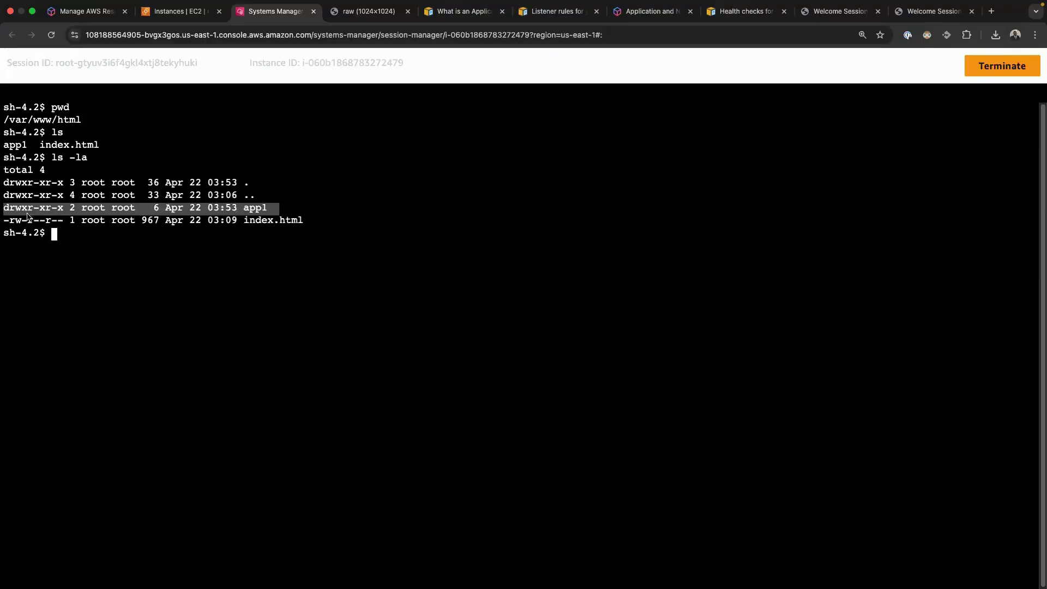
left_click_drag(309, 226, 4, 221)
left_click(303, 228)
left_click_drag(309, 224, 243, 225)
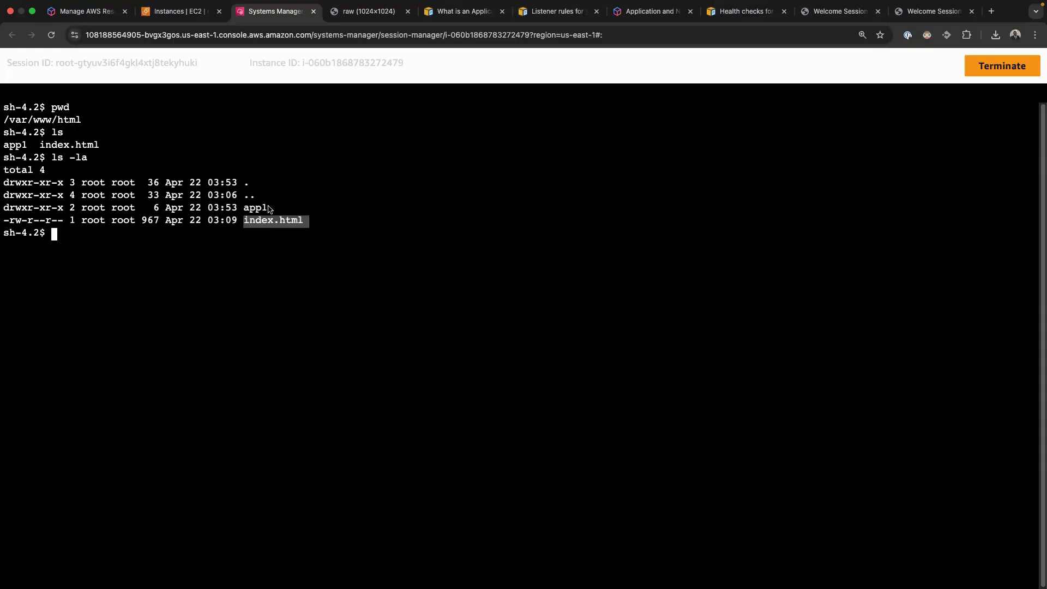
double_click(267, 207)
Copy index.html into /var/www/html/app1/ with sudo and clear the terminal.
left_click(126, 236)
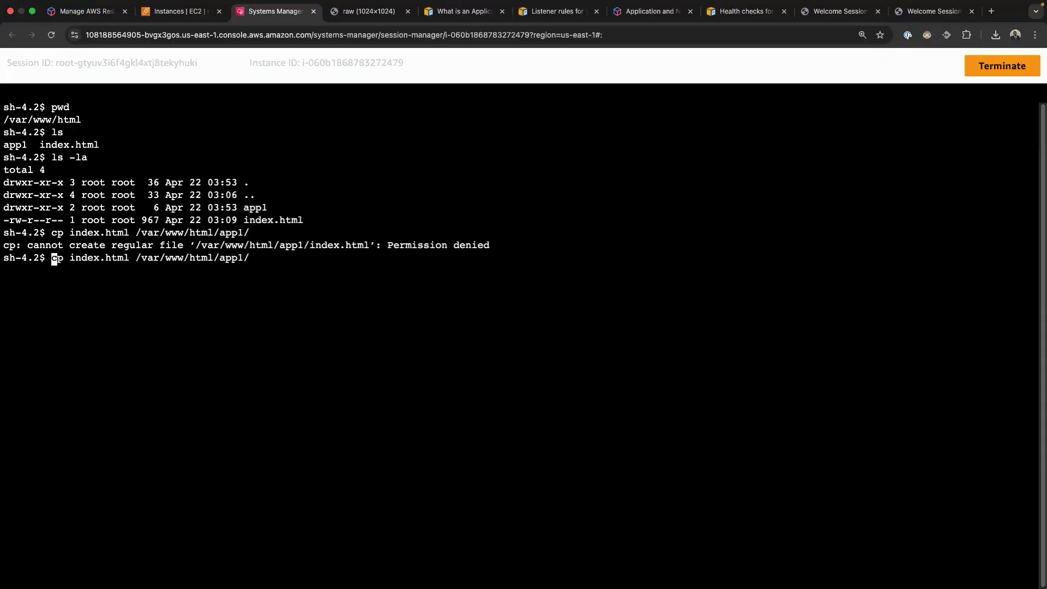
type("sudo")
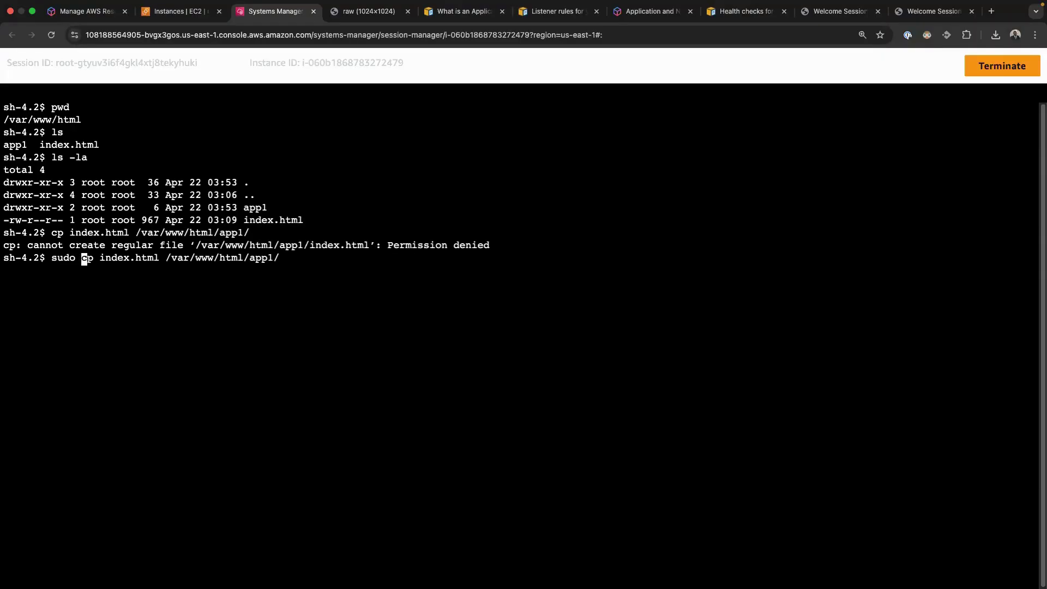
key("Return")
type("clear")
key("Return")
Enter the app1 directory, list its contents to check the copied file, and clear the terminal.
type("ls")
key("Return")
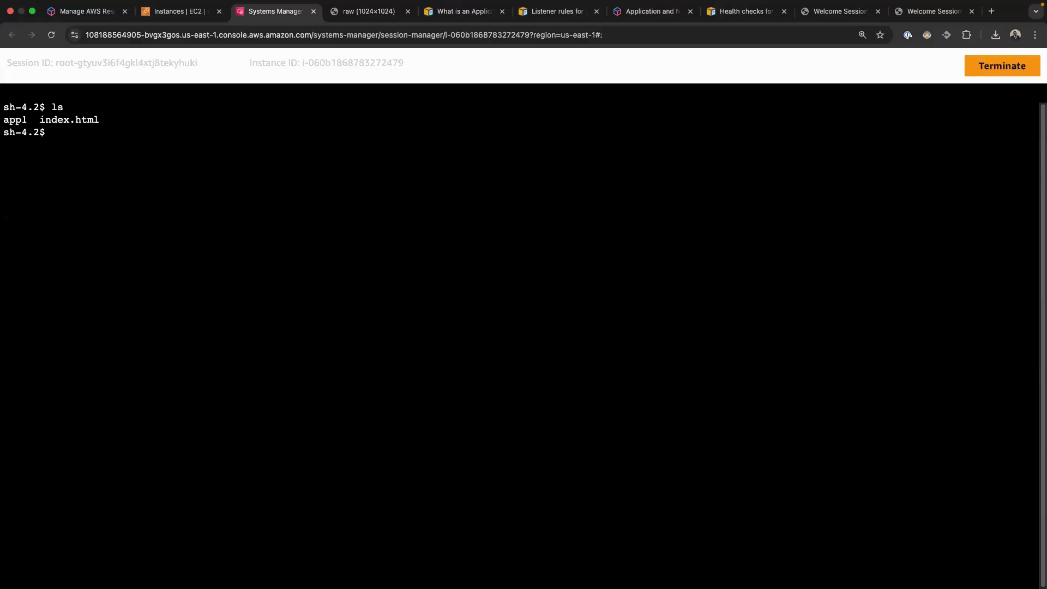
type("cd app1")
key("Tab")
key("Return")
type("ls")
key("Return")
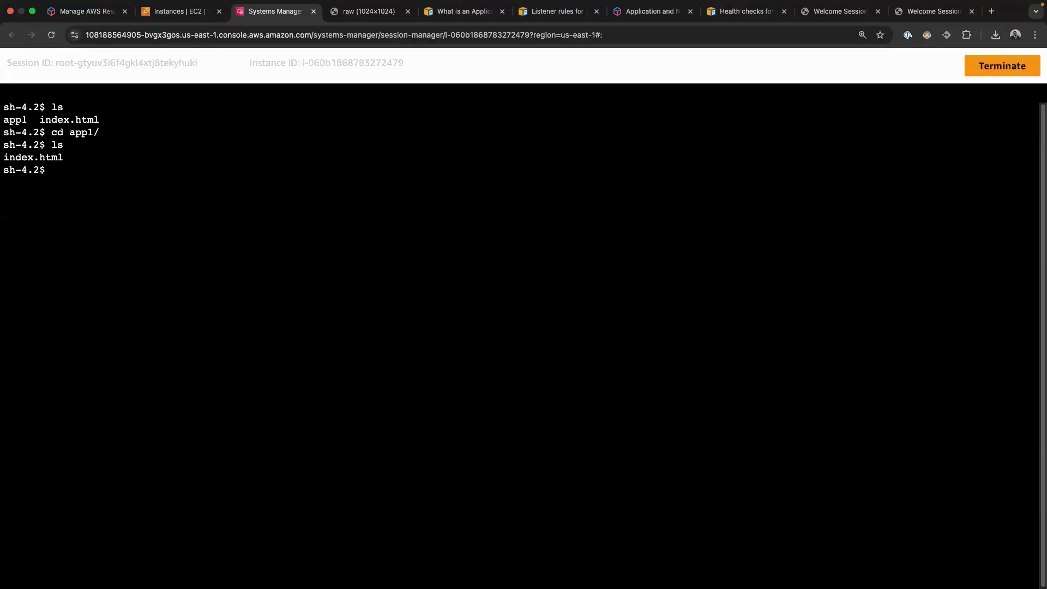
type("clear")
key("Return")
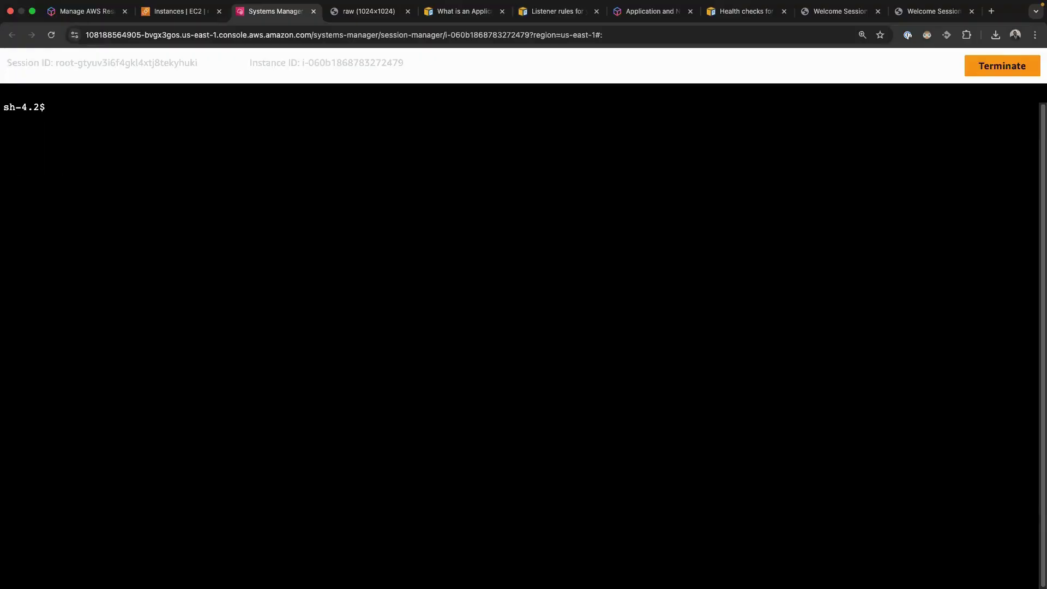
End the app-server-1 session and start a Session Manager session on app-server-2.
type("ex")
key("ctrl+Right")
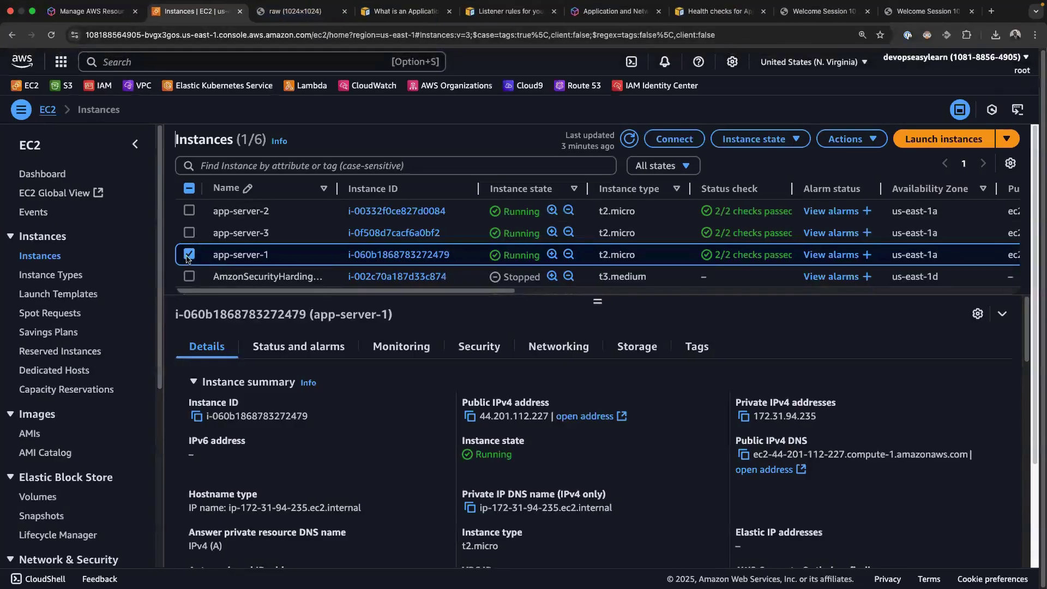
left_click(189, 254)
left_click(376, 218)
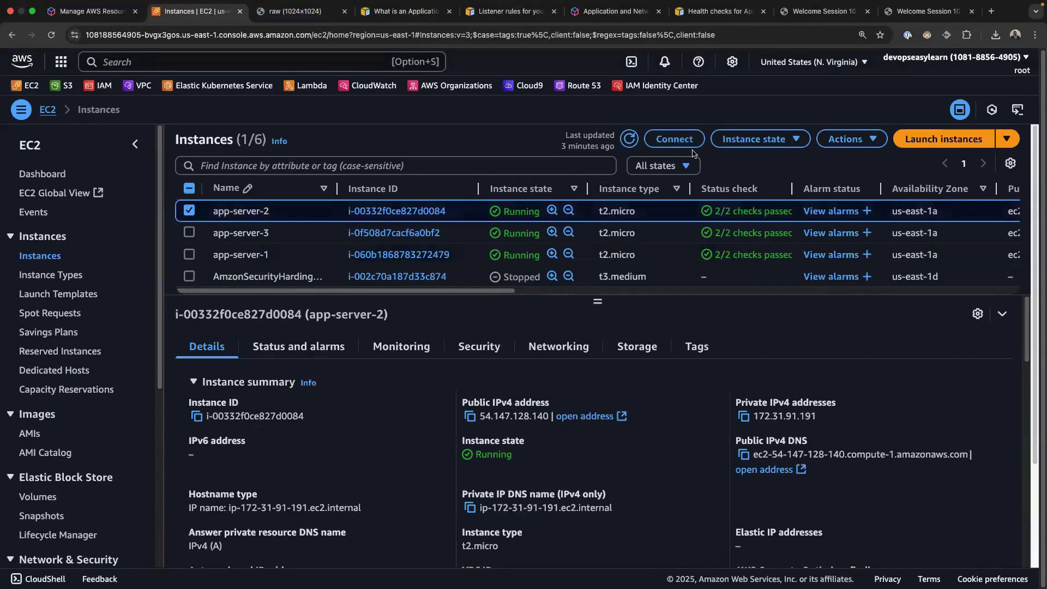
left_click(676, 140)
left_click(965, 354)
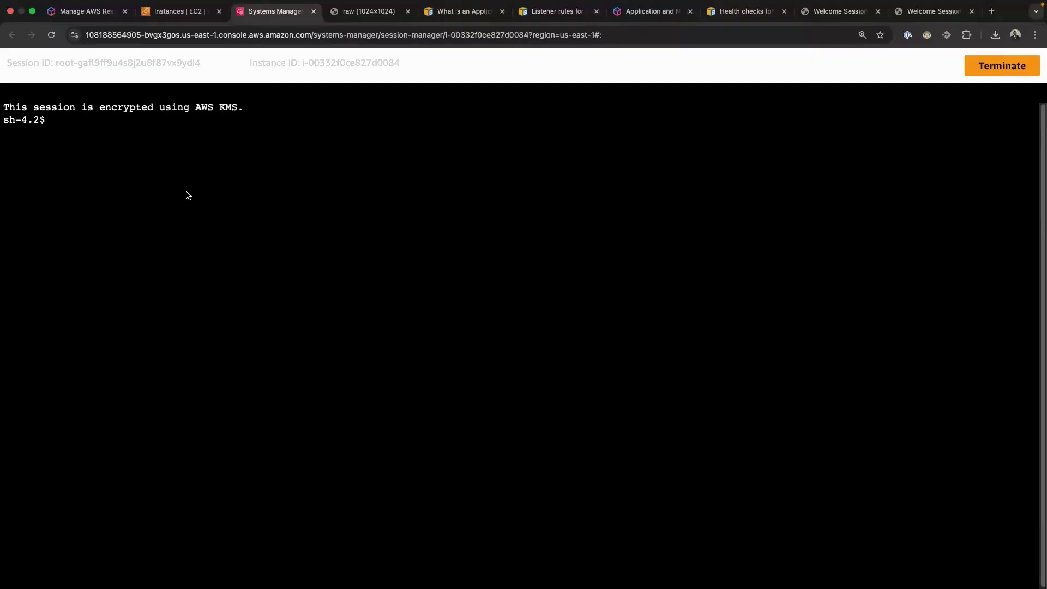
Create the directory /var/www/html/app2 using sudo mkdir -p and clear the terminal.
type("mkdir -p /var/www/html/")
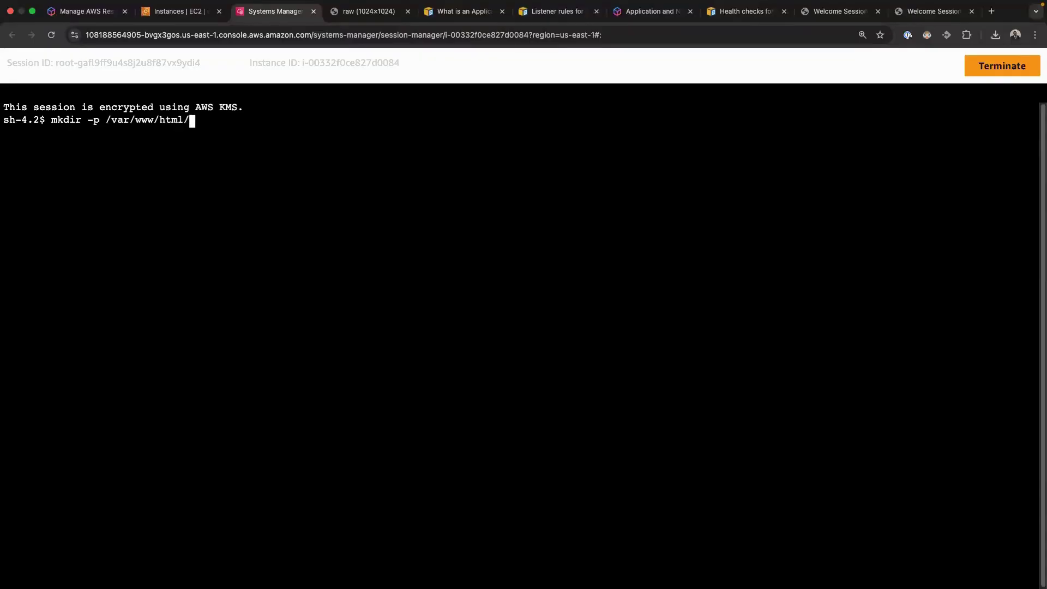
type("app2")
key("Return")
key("Up")
key("Left")
key("Left")
key("Left")
key("Left")
key("Left")
key("Left")
key("Left")
key("Left")
key("Left")
key("Left")
key("Left")
key("Left")
key("Left")
key("Left")
key("Left")
key("Left")
key("Left")
key("Left")
key("Left")
key("Left")
key("Left")
key("Left")
key("Left")
key("Left")
key("Left")
type("sudo")
key("Return")
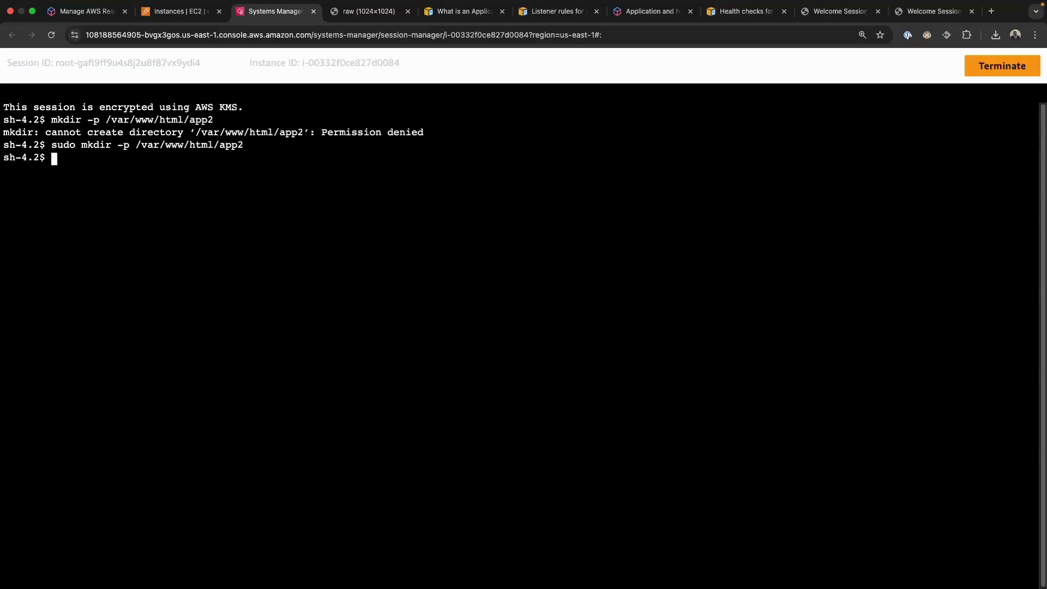
key("ctrl+l")
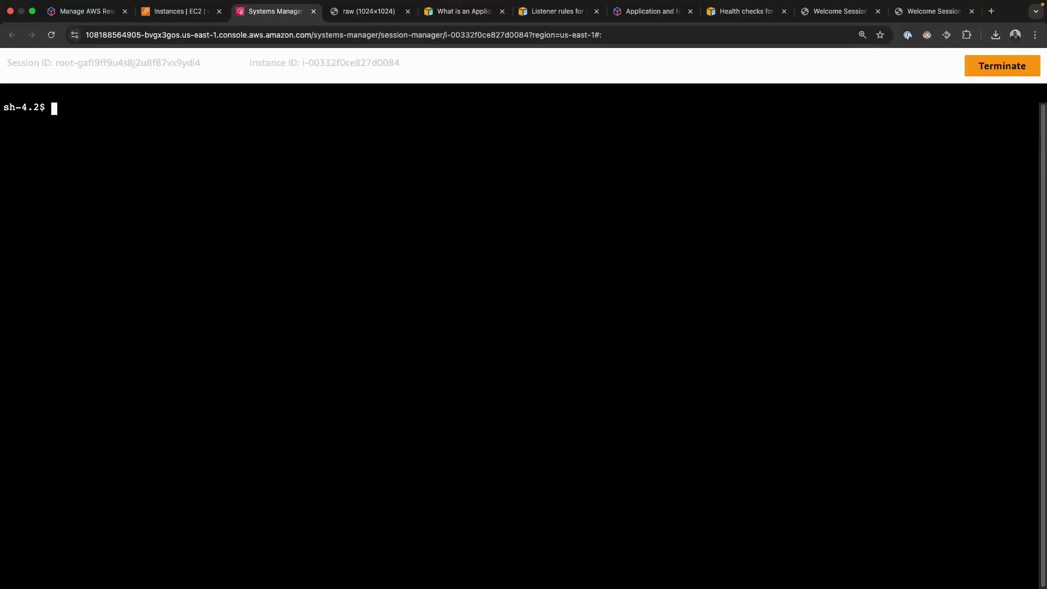
Copy /var/www/html/index.html into /var/www/html/app2/ with sudo.
type("cp /var/www/ht")
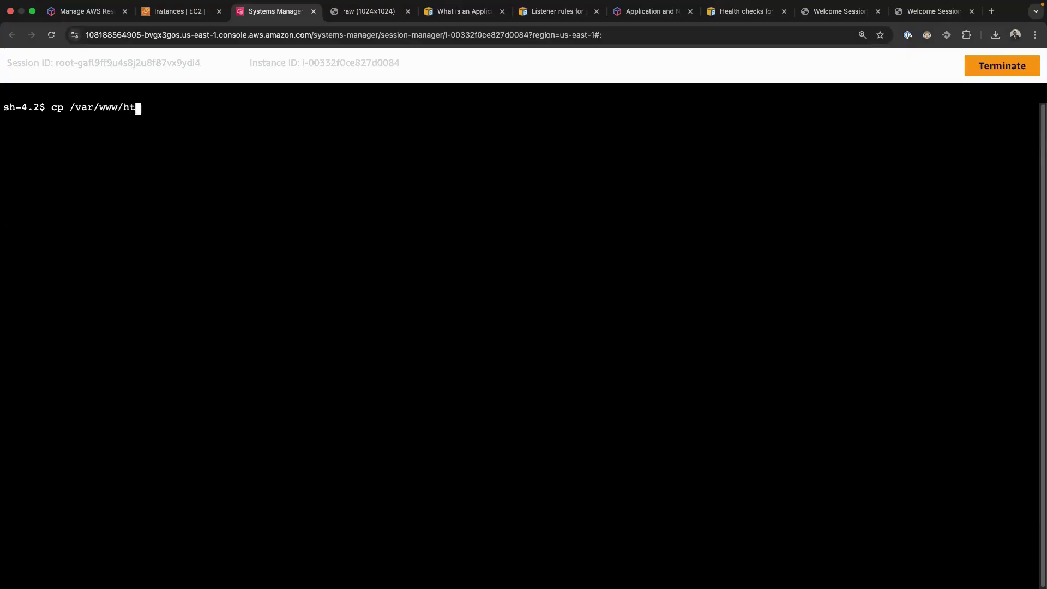
type("ml/index.html /")
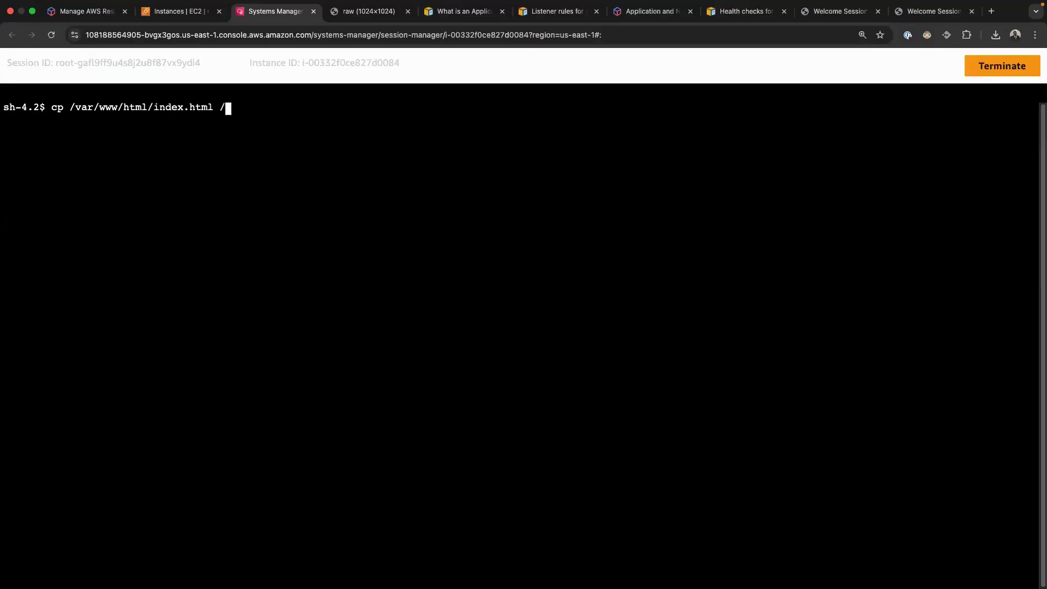
type("var/www/html/app2/")
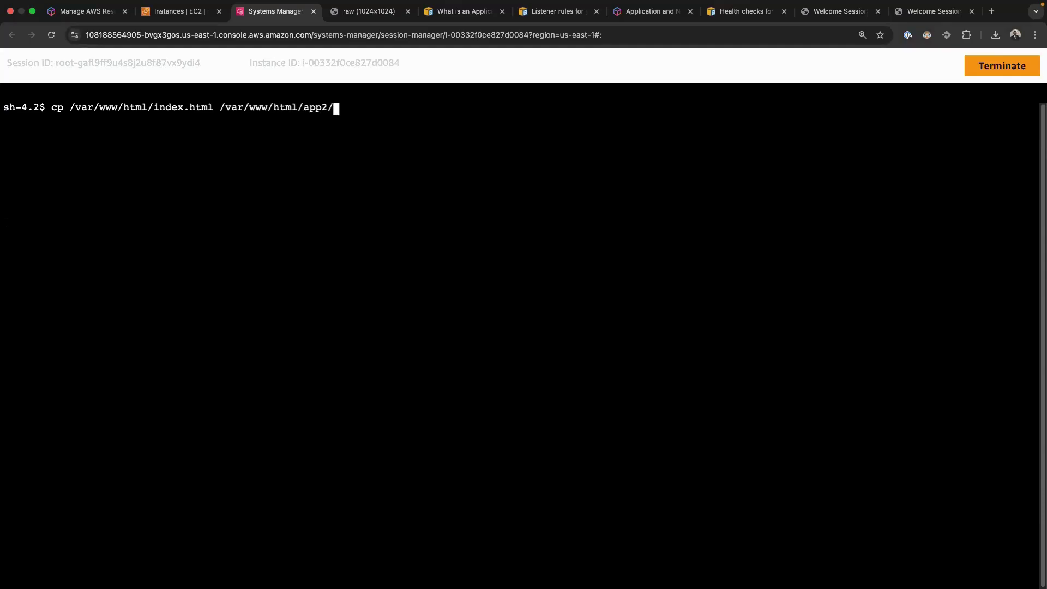
key("Left")
key("Left")
key("Left")
key("Left")
key("Left")
key("Left")
key("Left")
key("Left")
key("Left")
key("Left")
key("Left")
key("Left")
key("Left")
key("Left")
key("Left")
key("Left")
key("Left")
key("Left")
key("Left")
key("Left")
key("Left")
key("Left")
key("Left")
key("Left")
key("Left")
key("Left")
key("Left")
key("Left")
key("Left")
key("Left")
key("Left")
key("Left")
key("Left")
key("Left")
key("Left")
key("Left")
key("Left")
key("Left")
key("Left")
key("Left")
type("sudo")
key("Return")
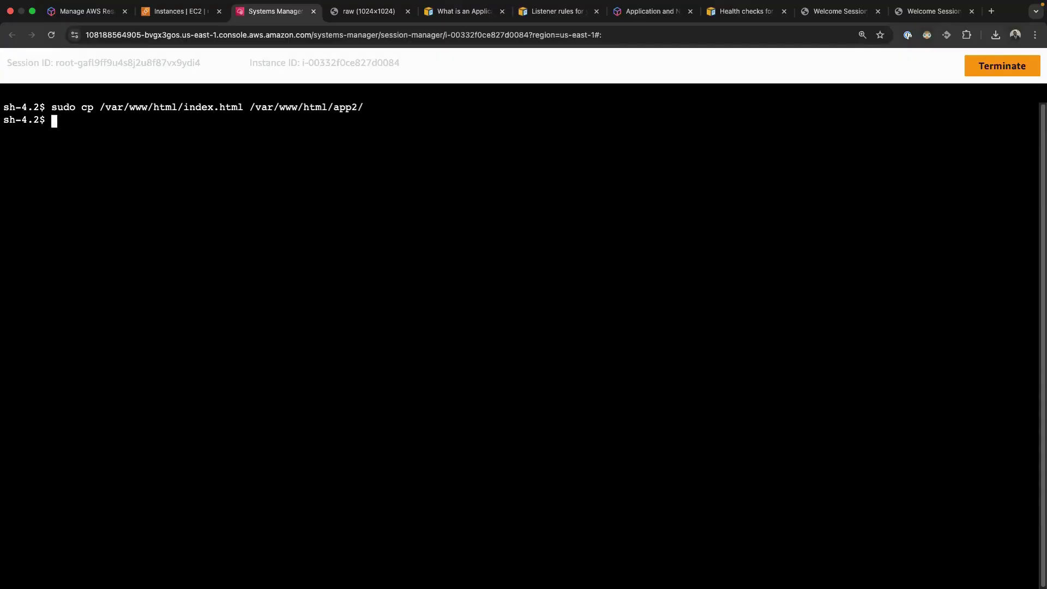
List the contents of /var/www/html/app2/ with ls -la to check for the copied file.
type("ls -la /var/www/html/")
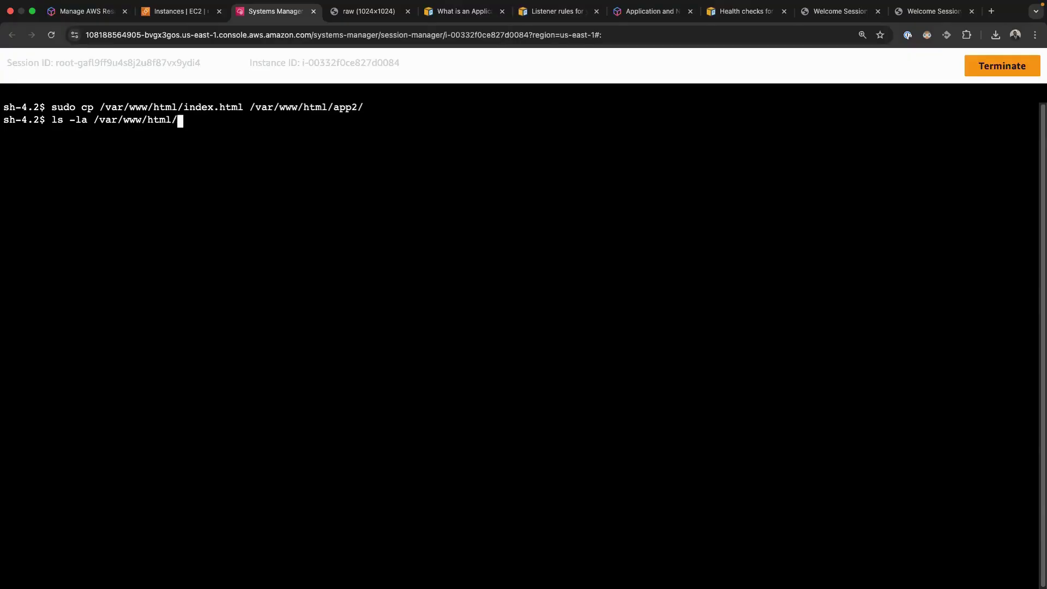
type("app2/")
key("Return")
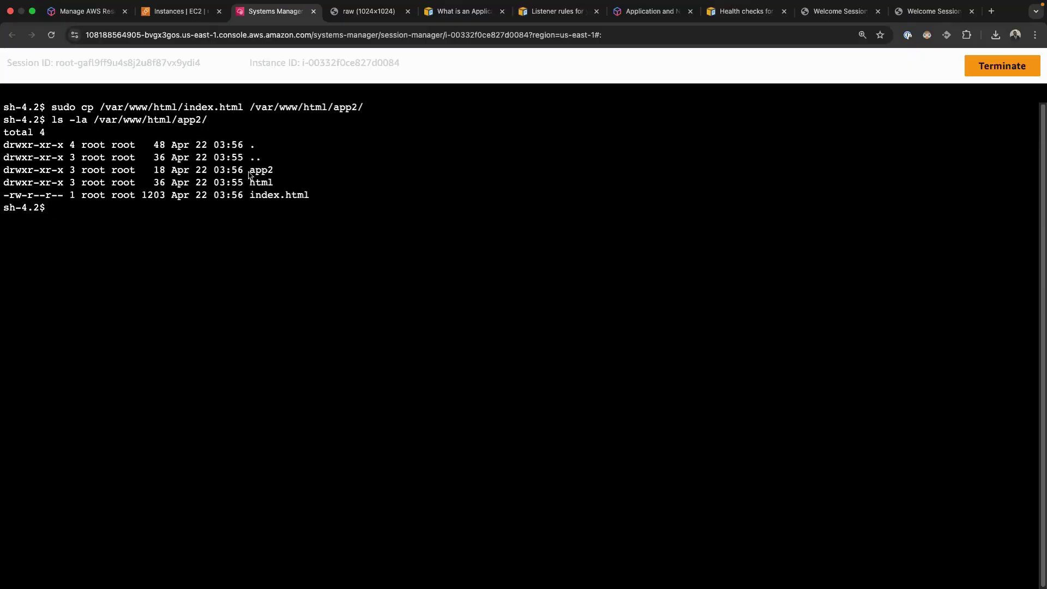
Exit and close the app-server-2 session, and start a Session Manager session on app-server-3.
type("exit")
key("Return")
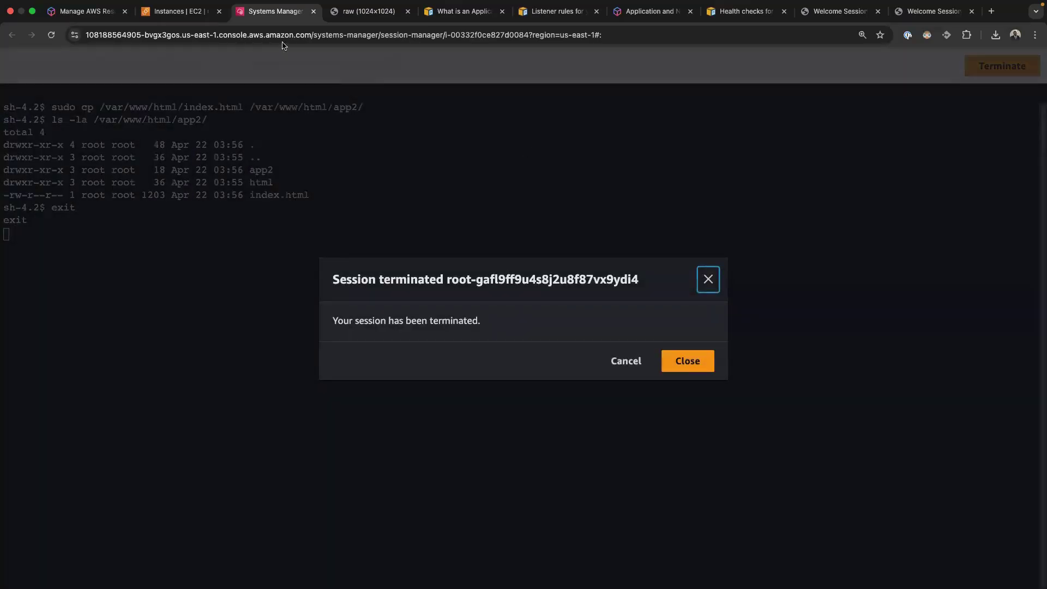
left_click(313, 11)
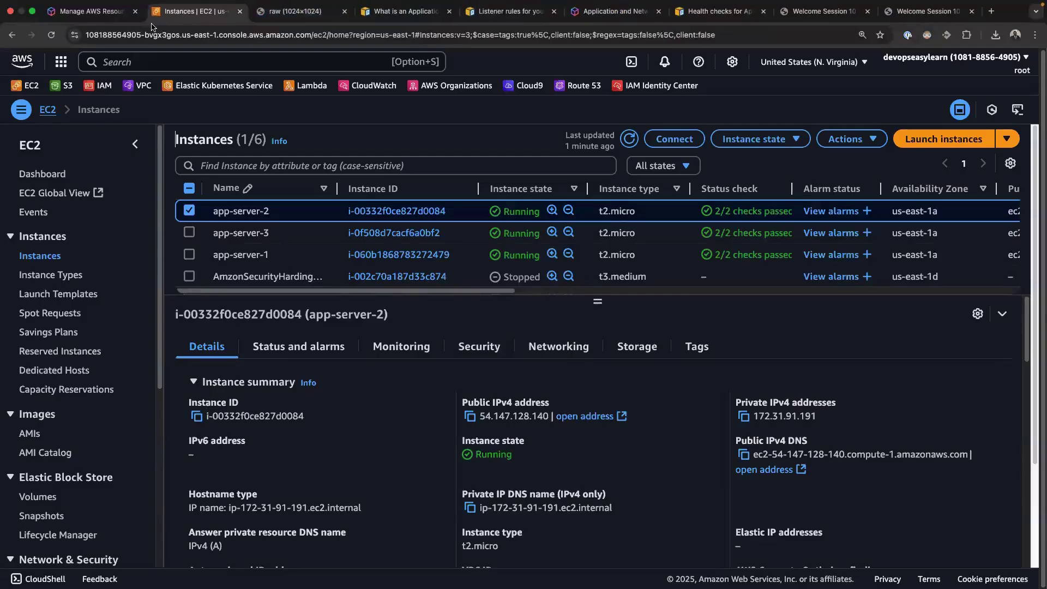
left_click(189, 232)
left_click(189, 211)
left_click(674, 140)
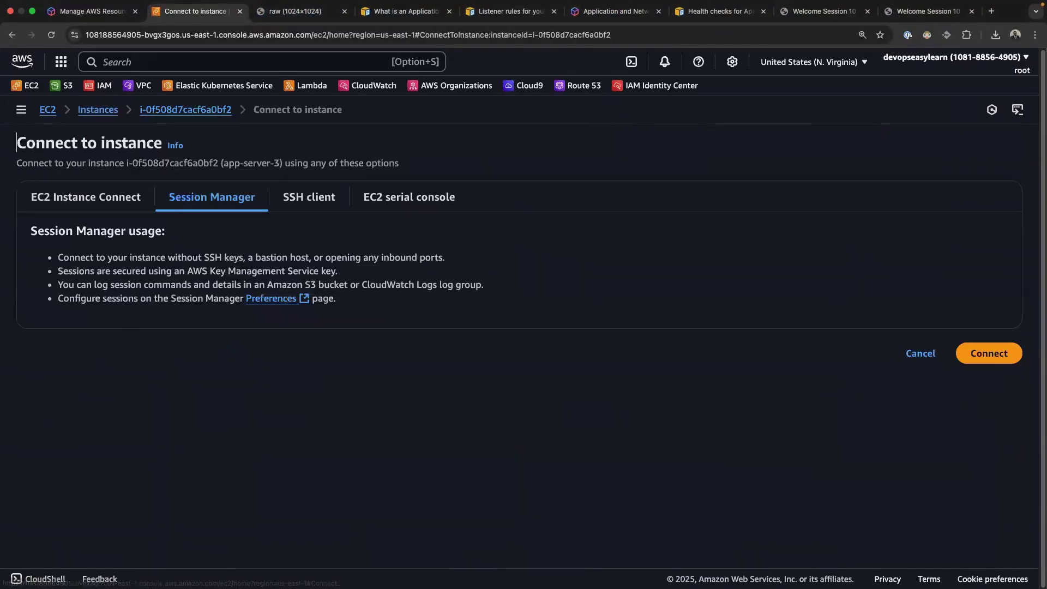
left_click(988, 353)
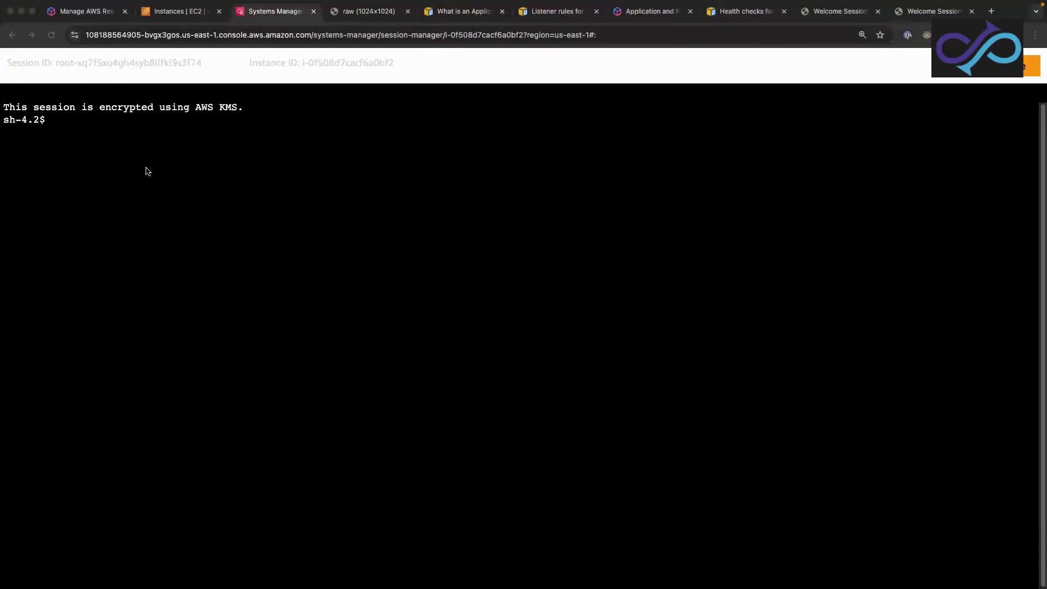
Create the directory /var/www/html/app3 with sudo mkdir -p.
right_click(147, 167)
left_click(170, 260)
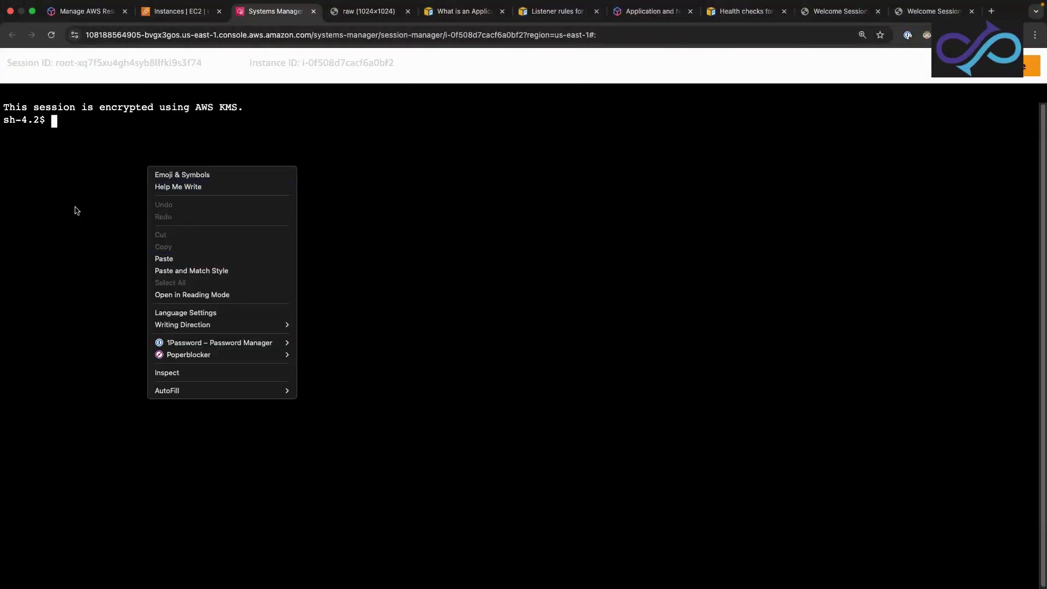
key("Return")
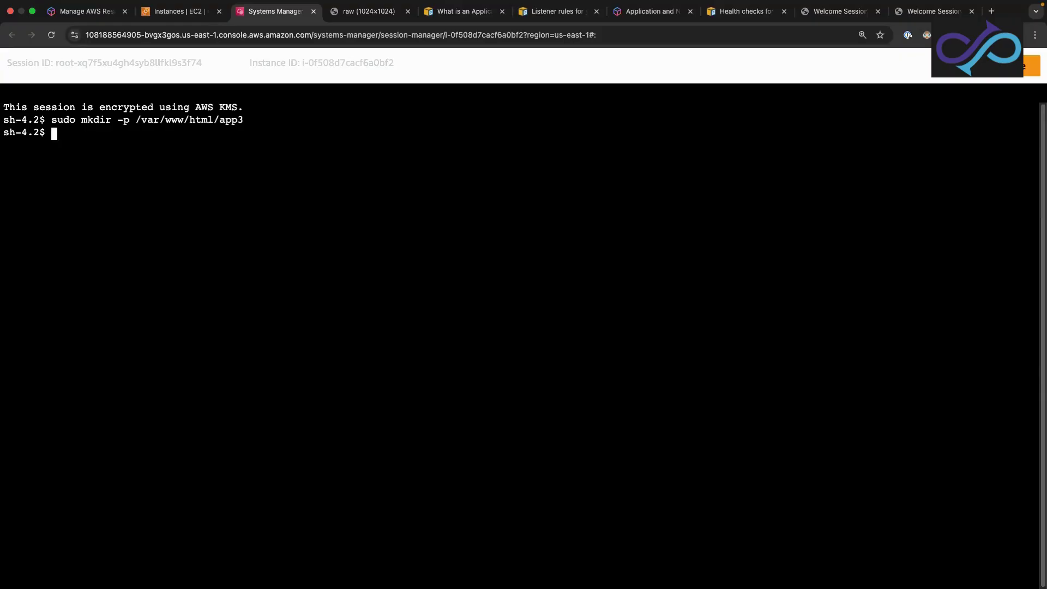
Copy /var/www/html/index.html into /var/www/html/app3/ with sudo.
right_click(85, 139)
left_click(115, 228)
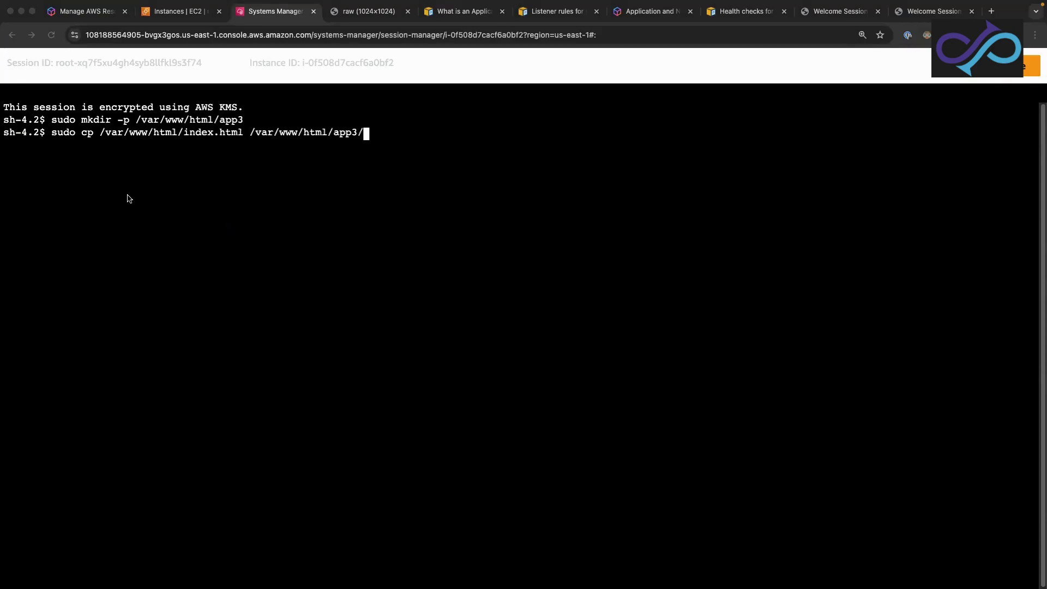
left_click(369, 136)
key("Return")
List /var/www/html/app3/ with ls -la and examine the index.html entry.
type("ls -lld")
key("BackSpace")
key("BackSpace")
key("BackSpace")
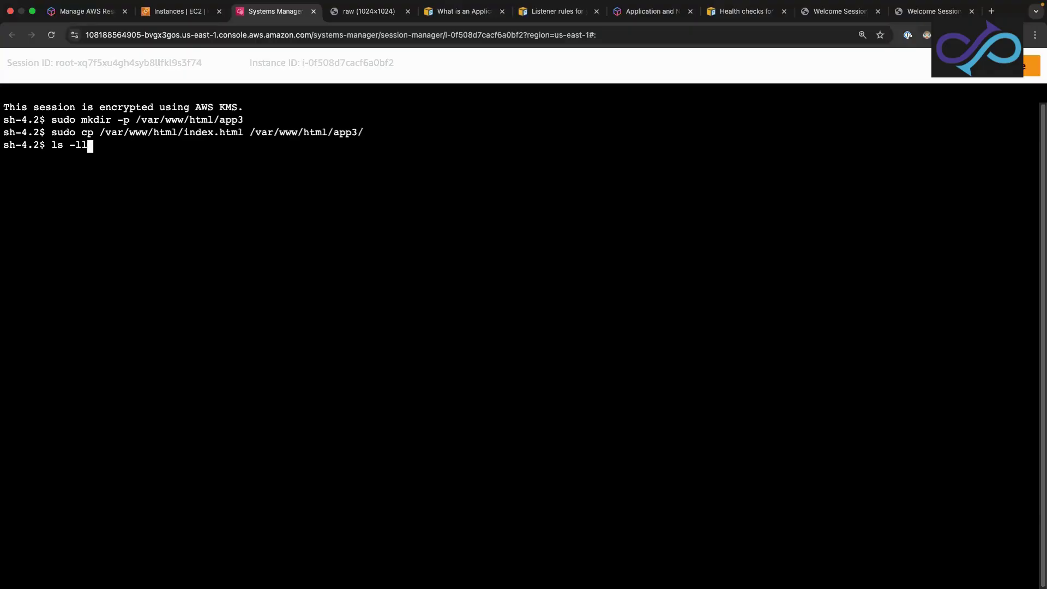
type("a /var/www/html/app3/")
key("Return")
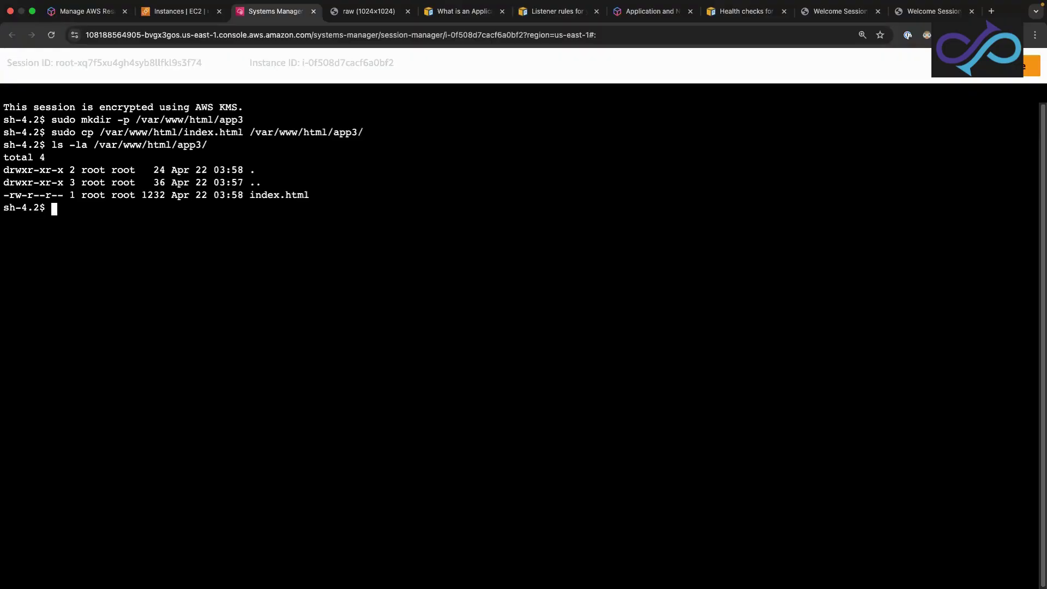
left_click_drag(314, 196, 196, 195)
left_click_drag(124, 186, 4, 196)
left_click(73, 211)
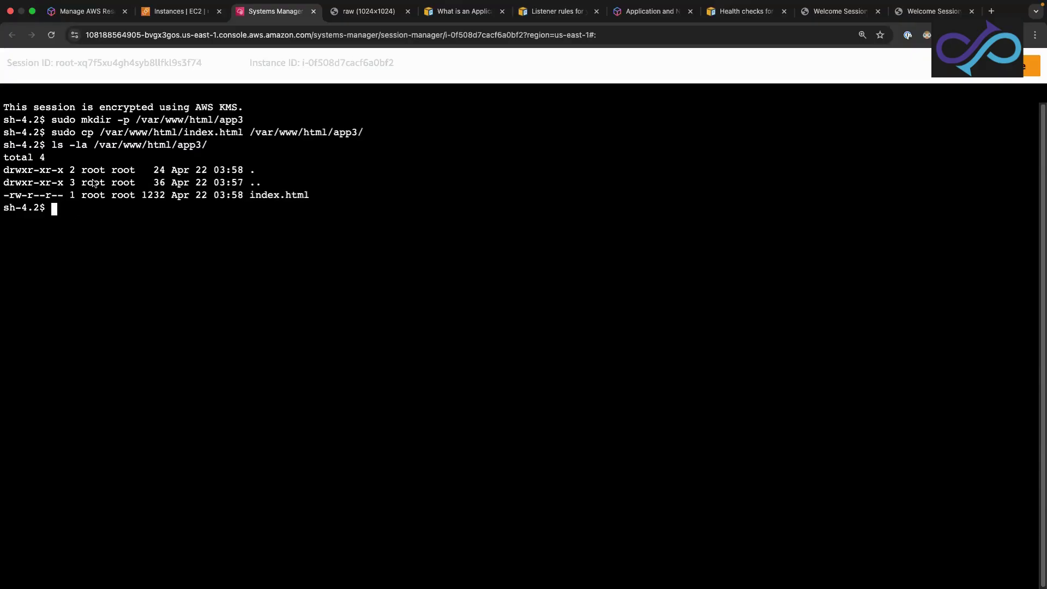
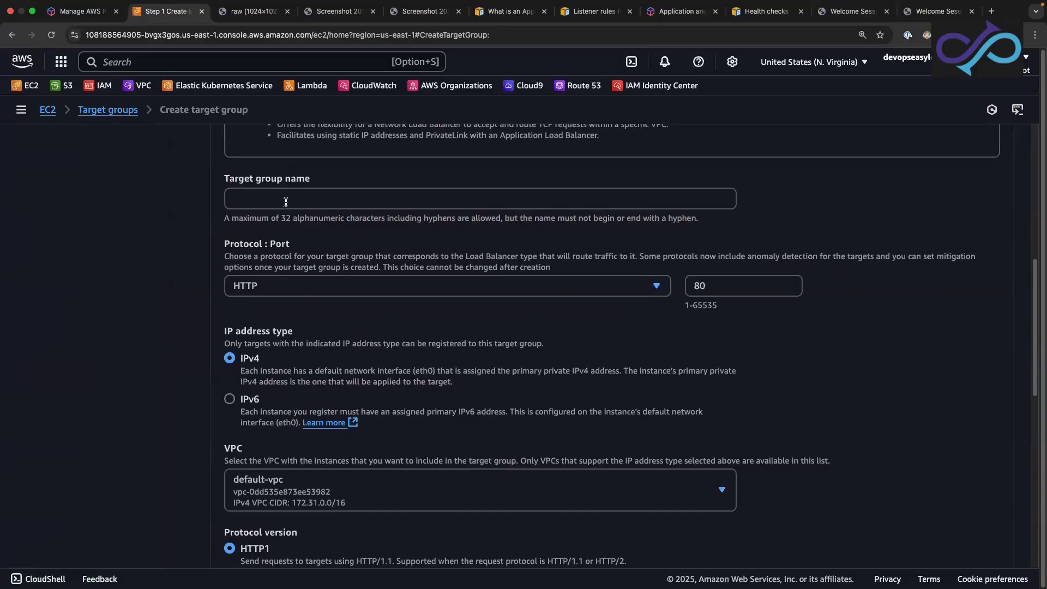
Name the new target group alb-target-group.
left_click(286, 203)
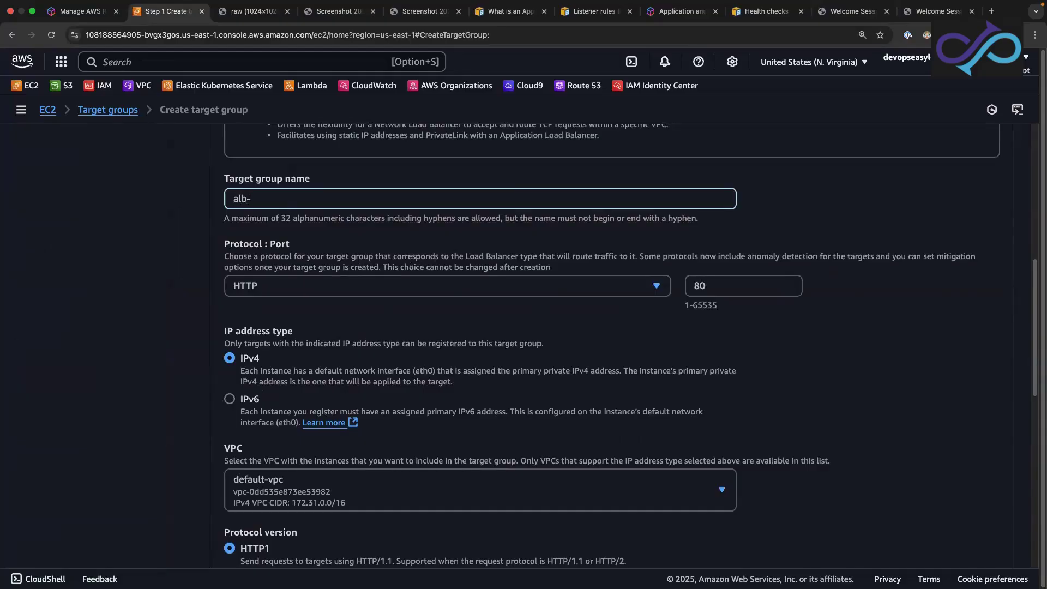
type("alb-target")
left_click(281, 198)
key("BackSpace")
type("-")
Review the target group's protocol, VPC and health check settings, keep the defaults, and proceed to target registration.
scroll(293, 333, "down", 2)
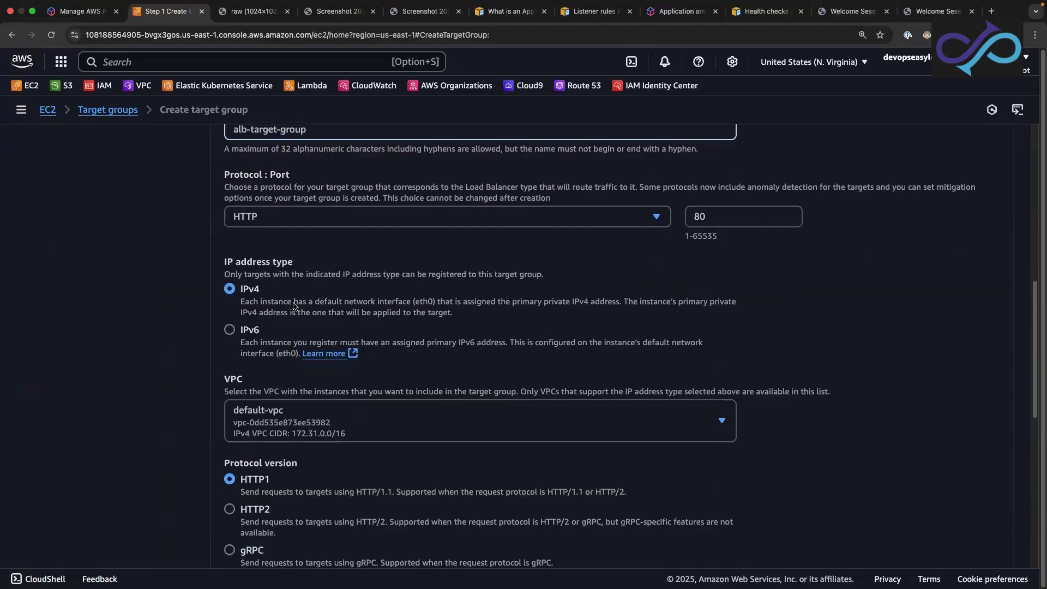
scroll(293, 306, "down", 10)
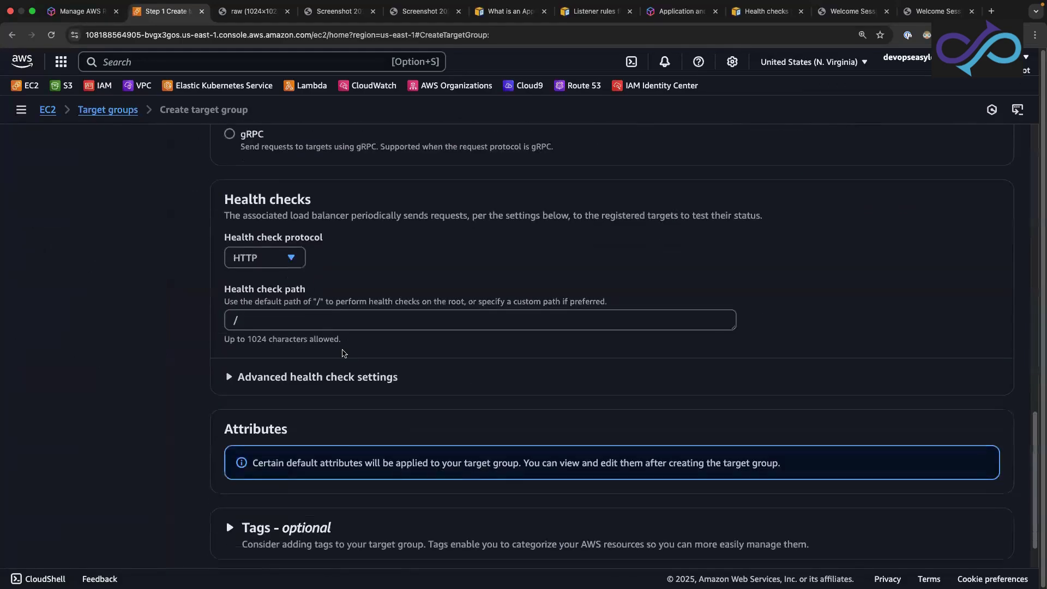
scroll(342, 353, "down", 1)
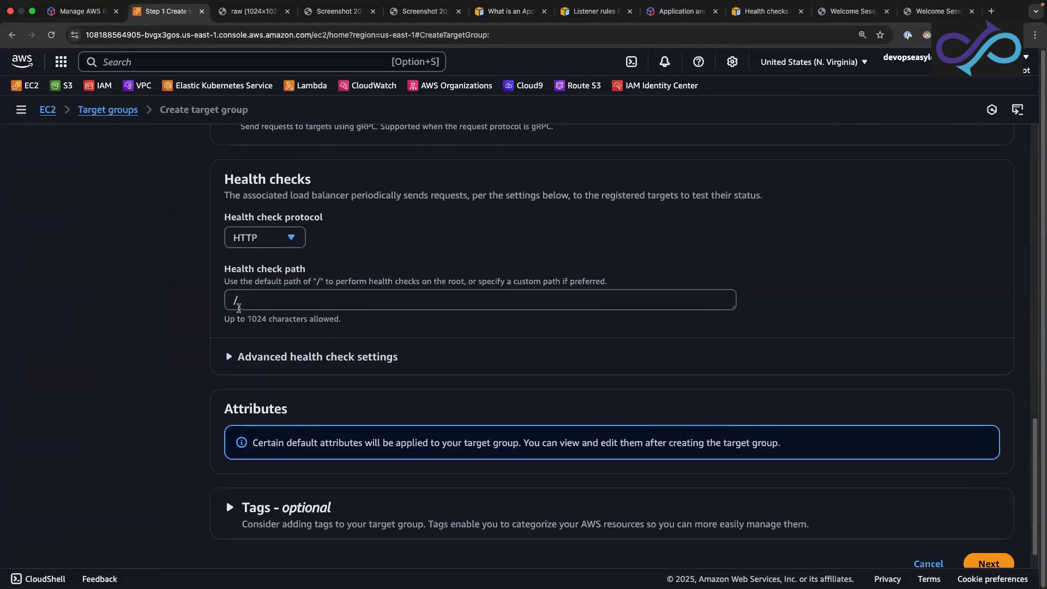
scroll(334, 331, "down", 1)
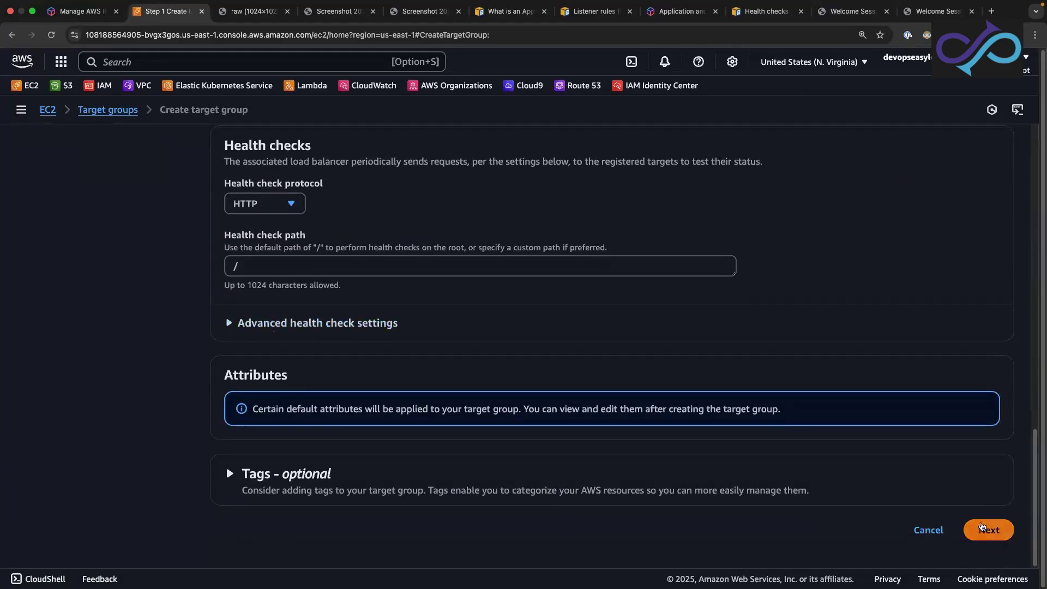
left_click(988, 530)
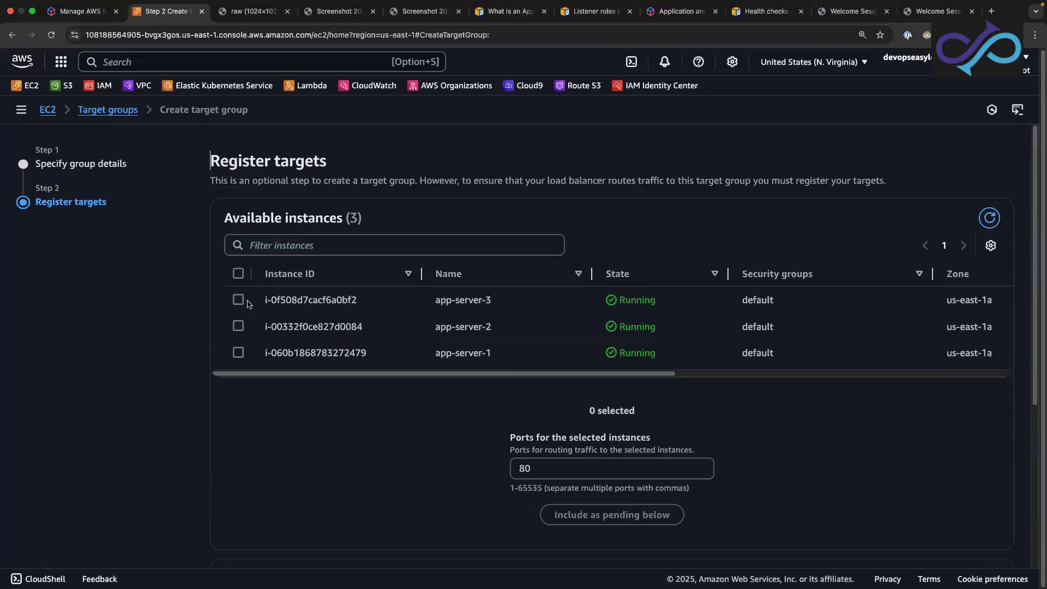
Include app-server-1, app-server-2 and app-server-3 as pending targets on port 80 and create the target group.
left_click(238, 274)
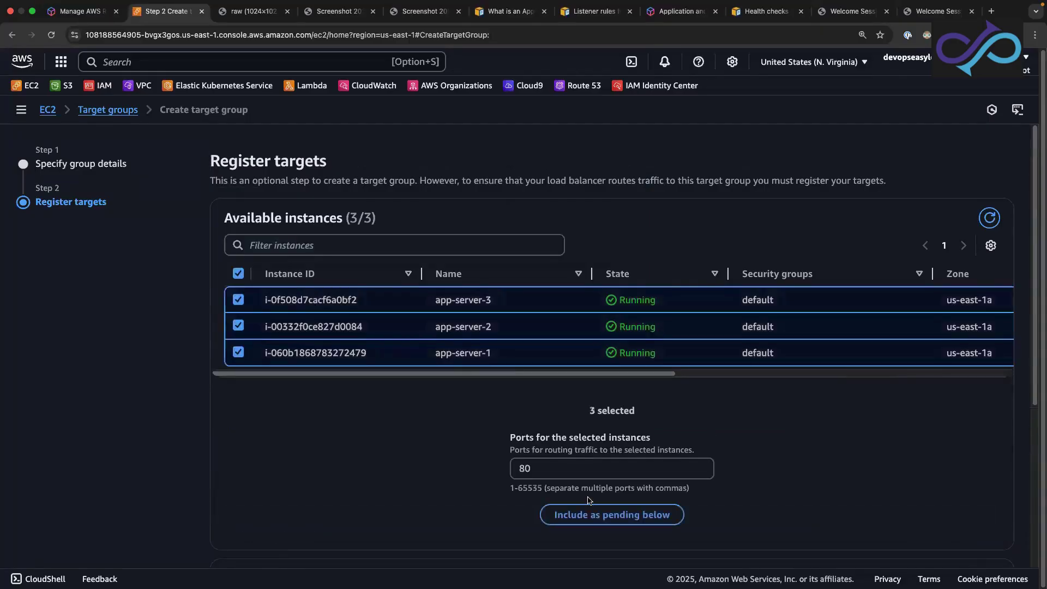
left_click(602, 516)
scroll(533, 390, "down", 6)
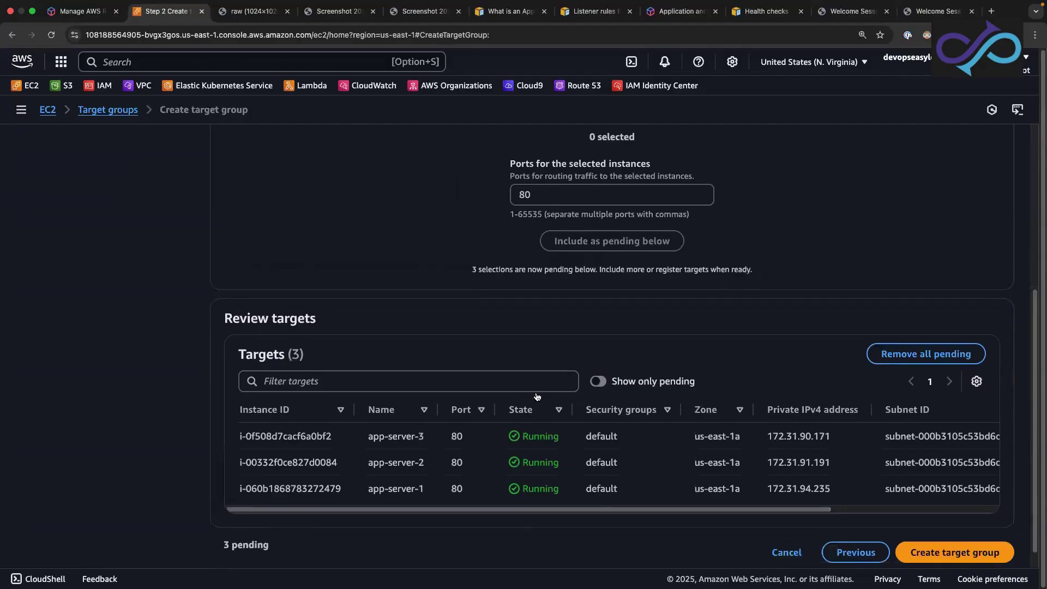
left_click(940, 530)
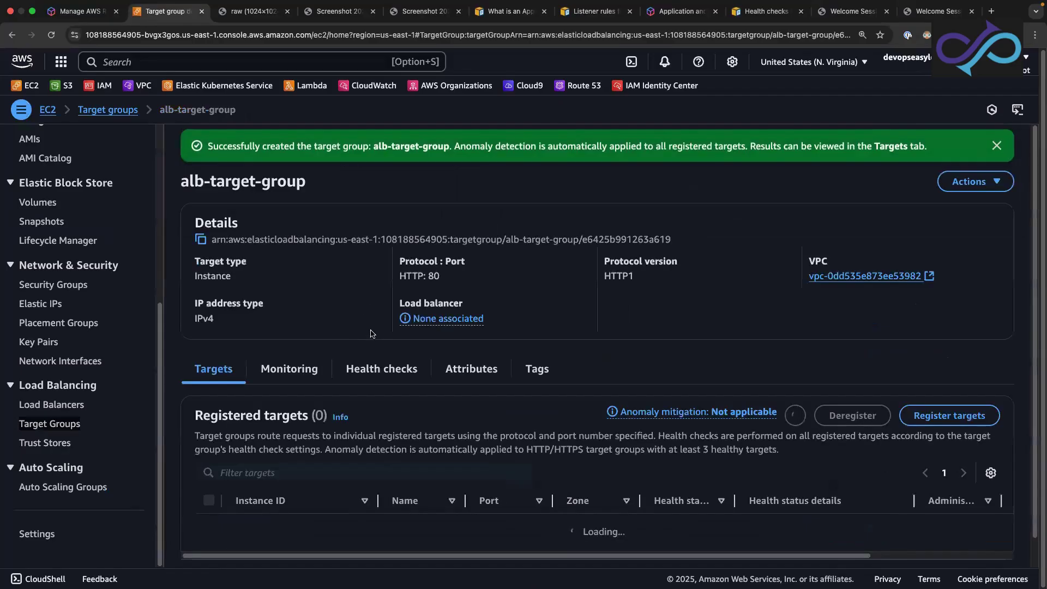
Examine the target group's details, health status counts and registered targets.
scroll(314, 317, "down", 2)
scroll(313, 317, "down", 1)
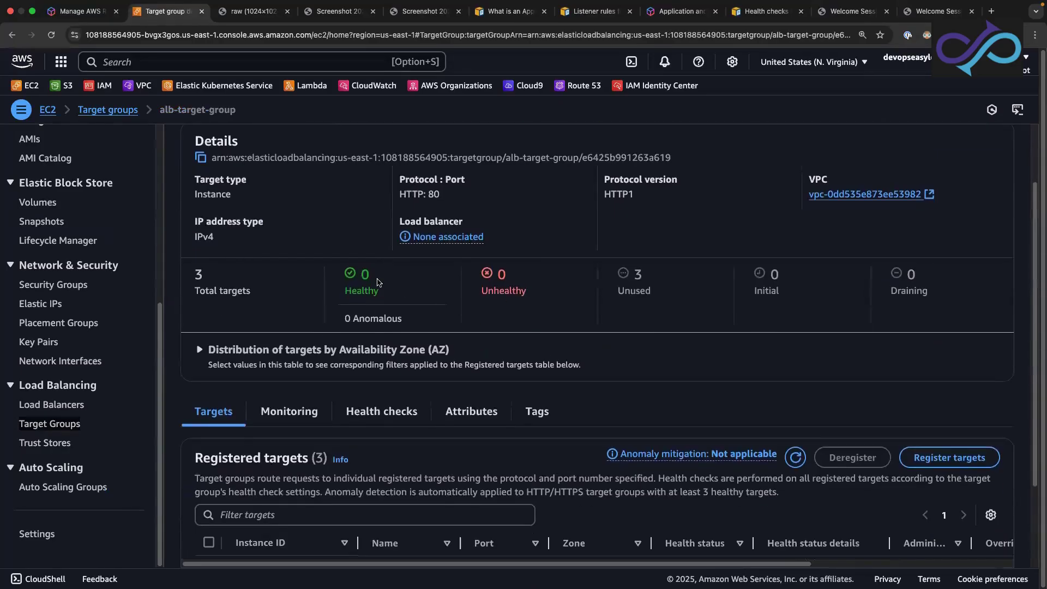
left_click_drag(346, 276, 398, 278)
scroll(663, 221, "up", 3)
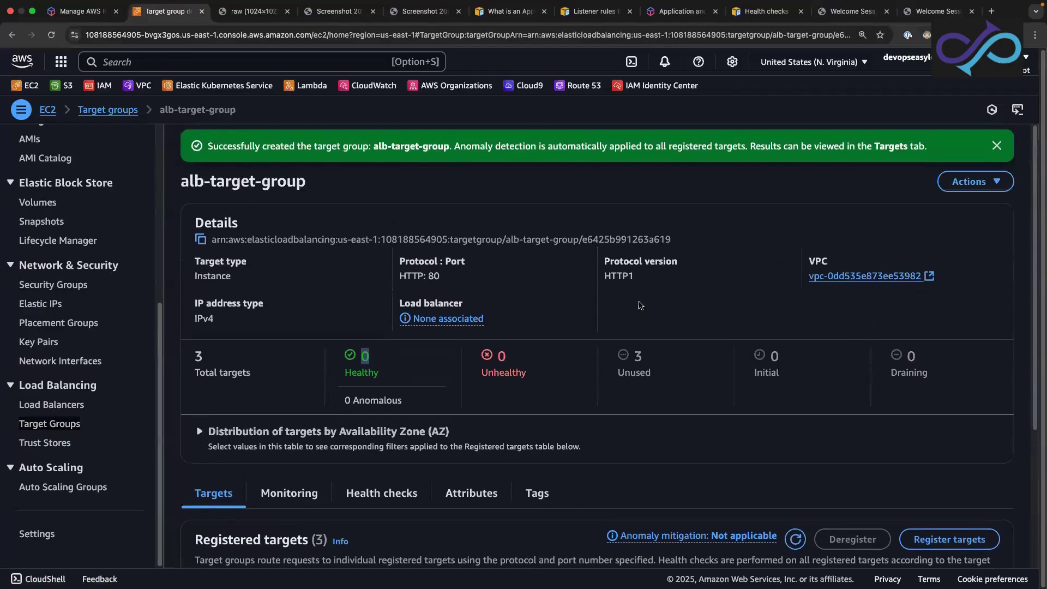
scroll(562, 299, "down", 4)
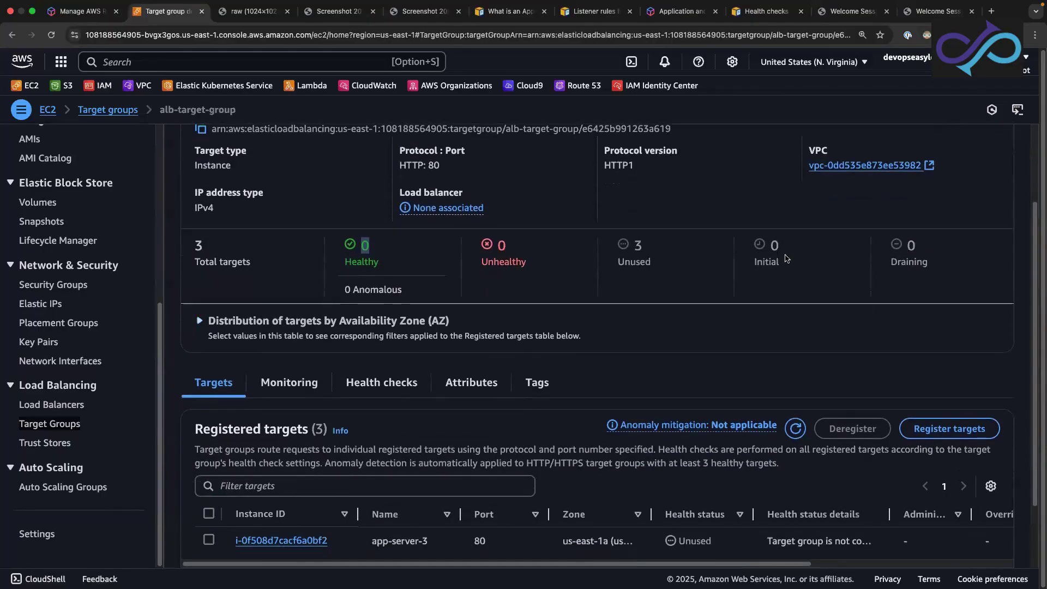
Refresh the registered targets list and check the status of each target in the target group.
triple_click(779, 242)
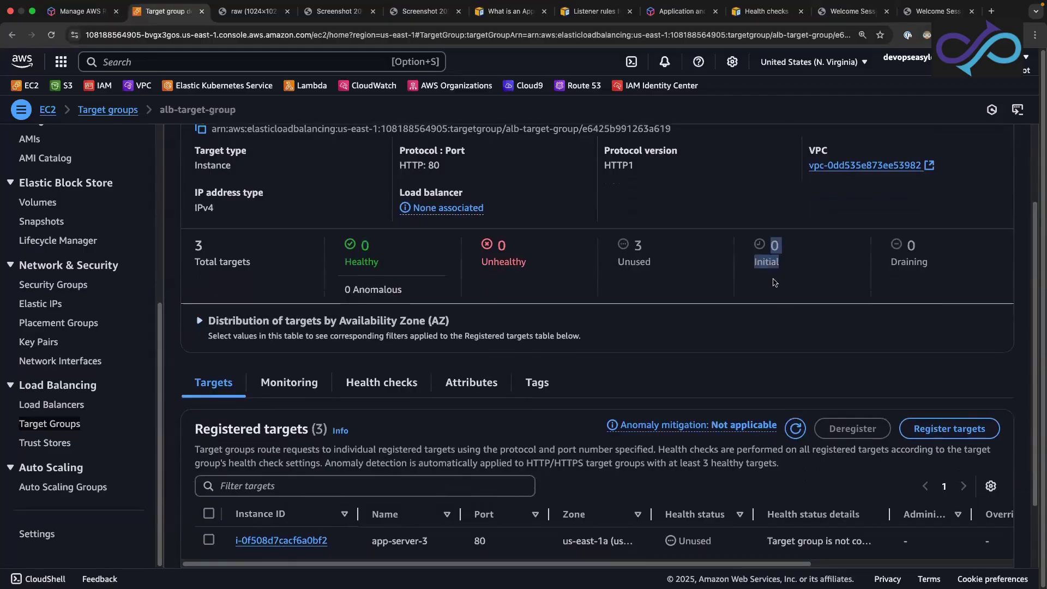
left_click(795, 428)
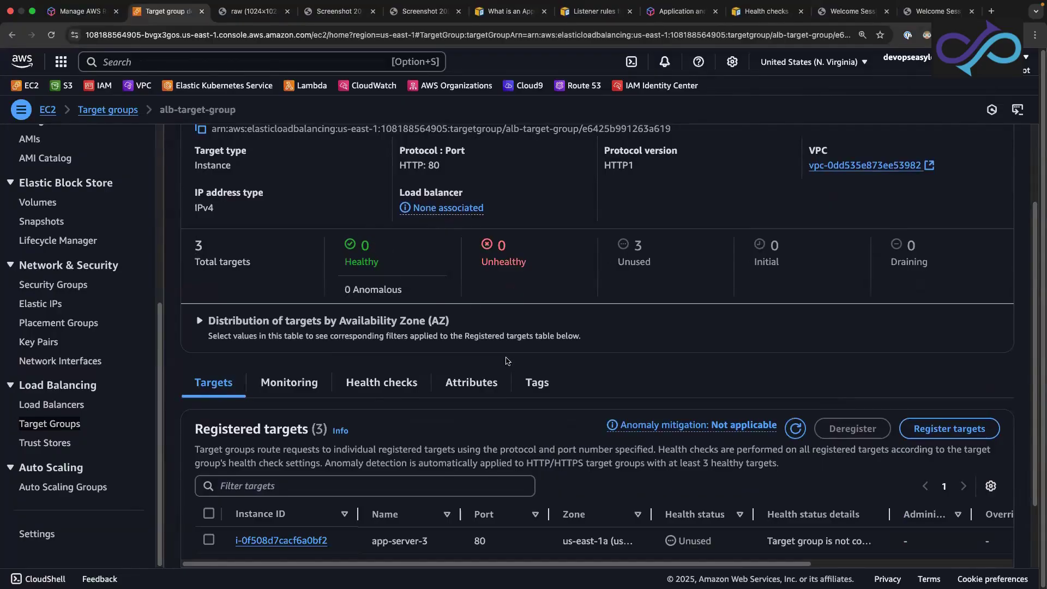
scroll(376, 254, "down", 3)
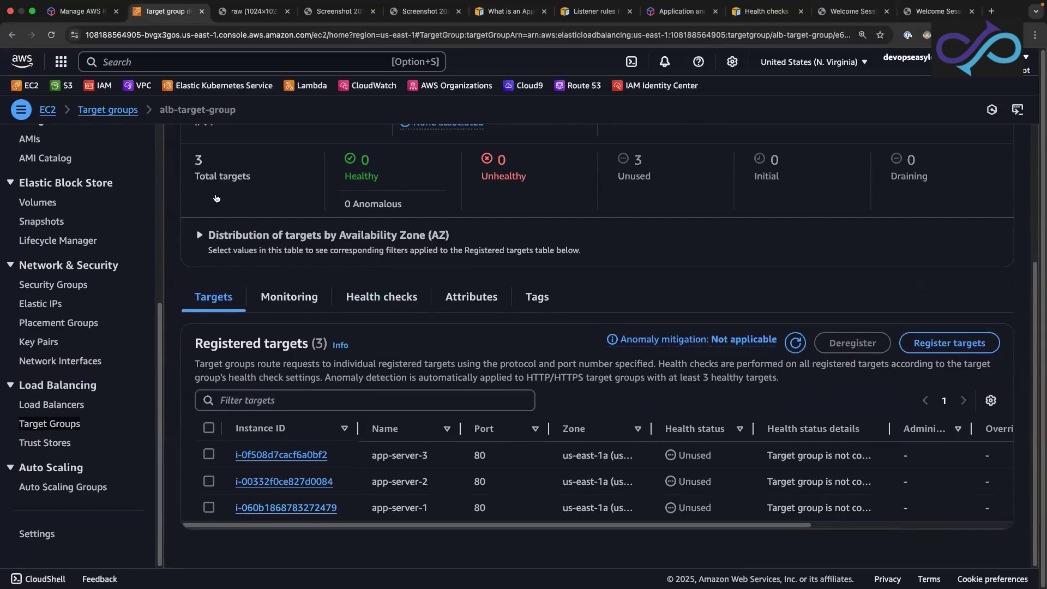
Open the Load Balancers page in a separate browser tab and start creating a load balancer.
right_click(56, 405)
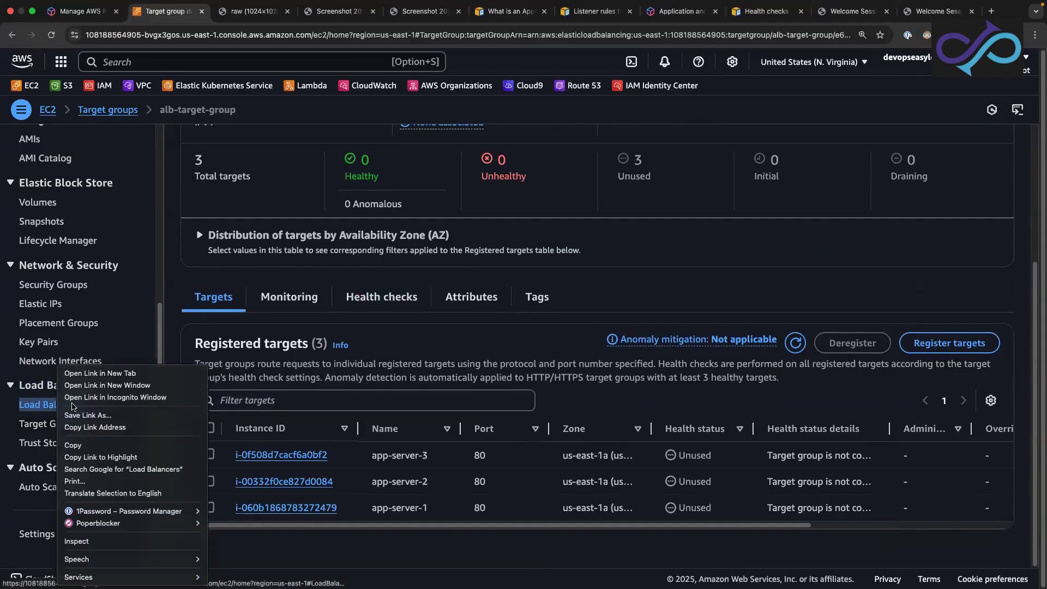
left_click(96, 373)
left_click(230, 12)
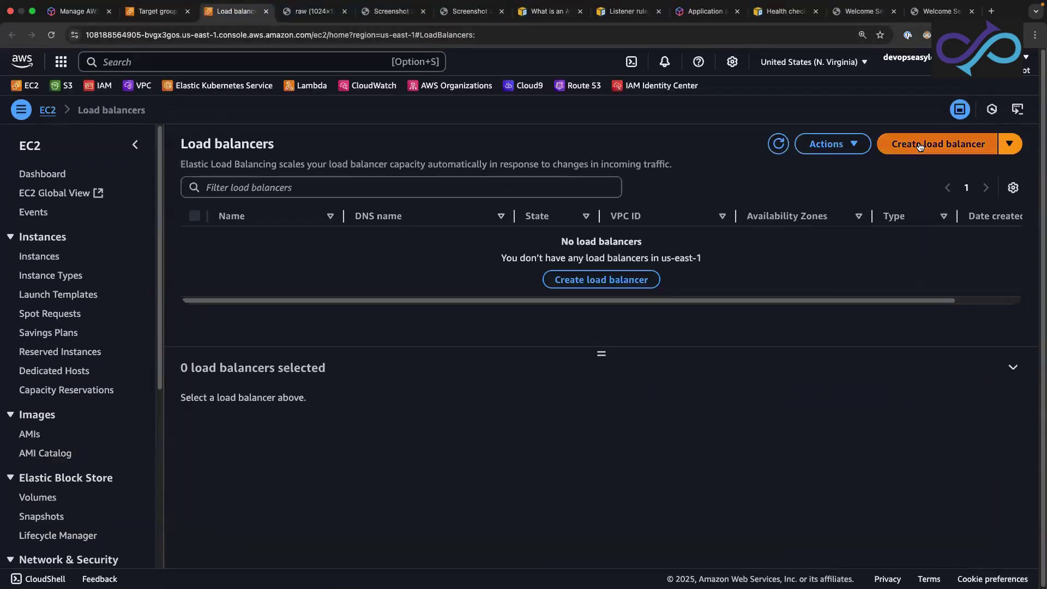
left_click(927, 146)
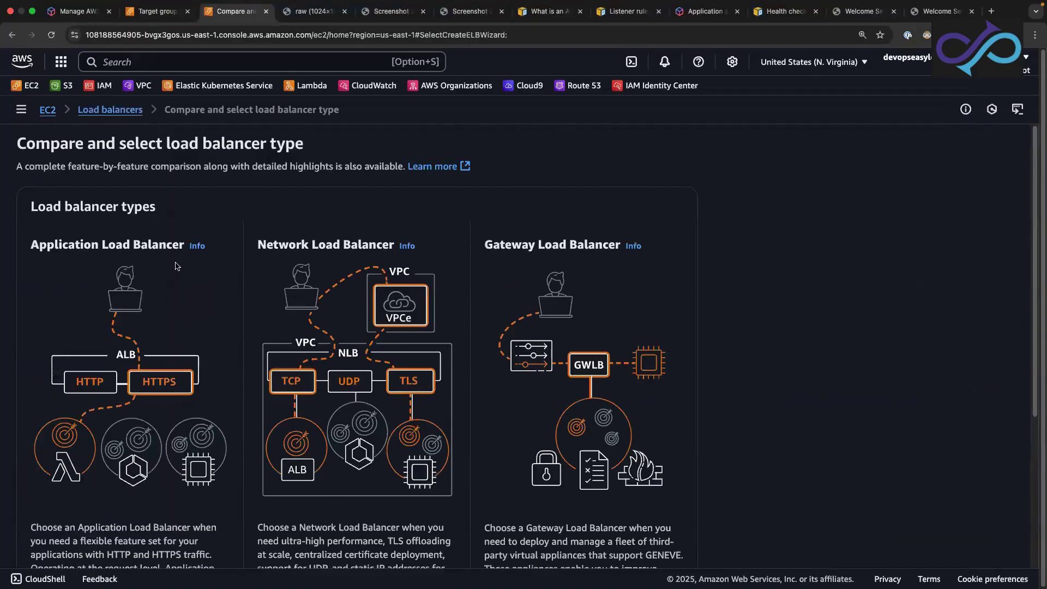
Compare the load balancer types and choose to create an Application Load Balancer.
scroll(176, 263, "down", 1)
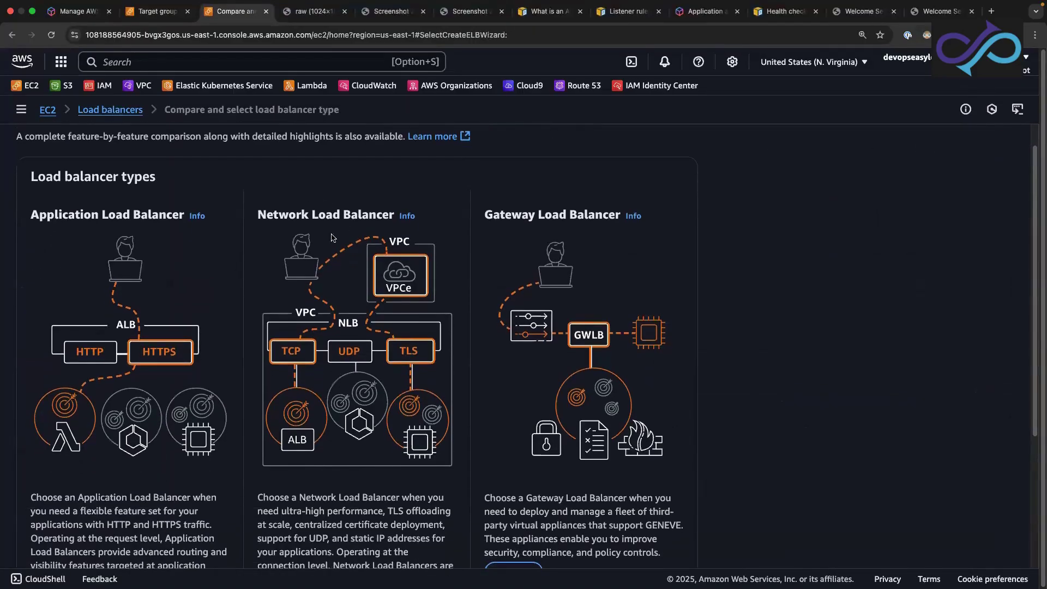
triple_click(322, 221)
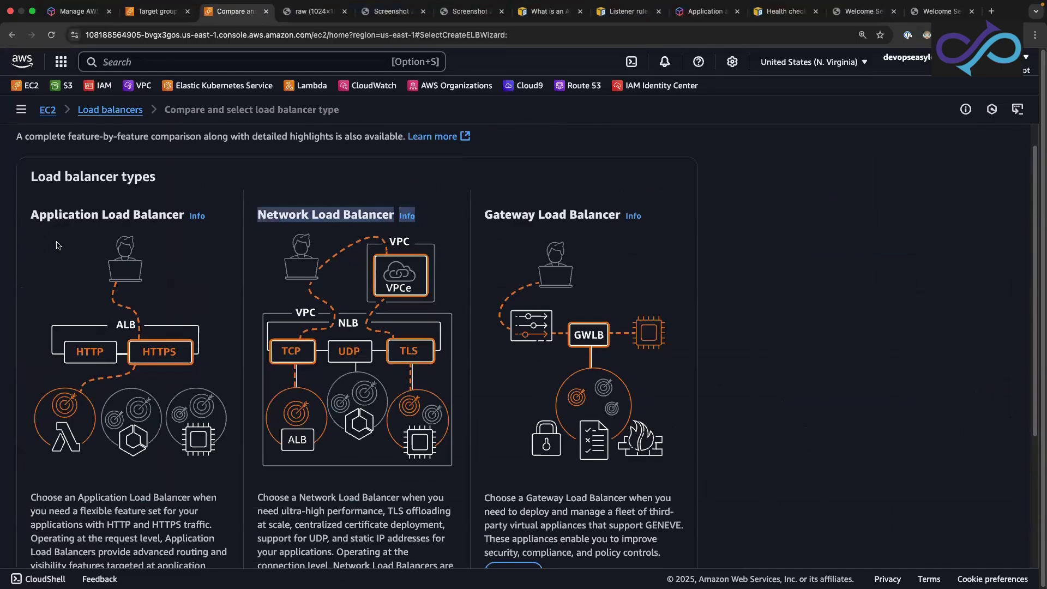
triple_click(175, 228)
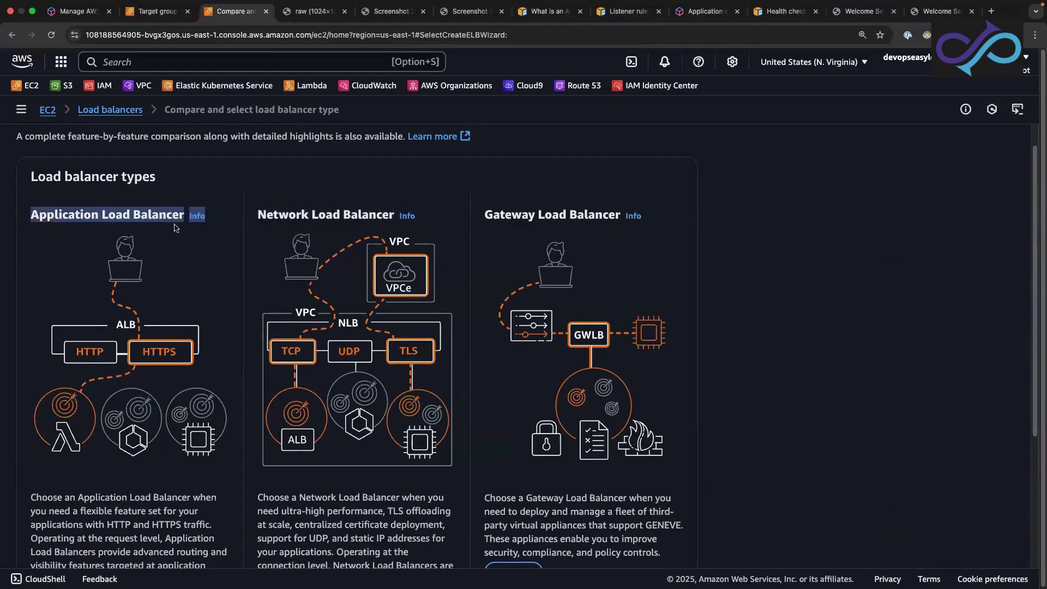
scroll(208, 279, "down", 4)
left_click(66, 418)
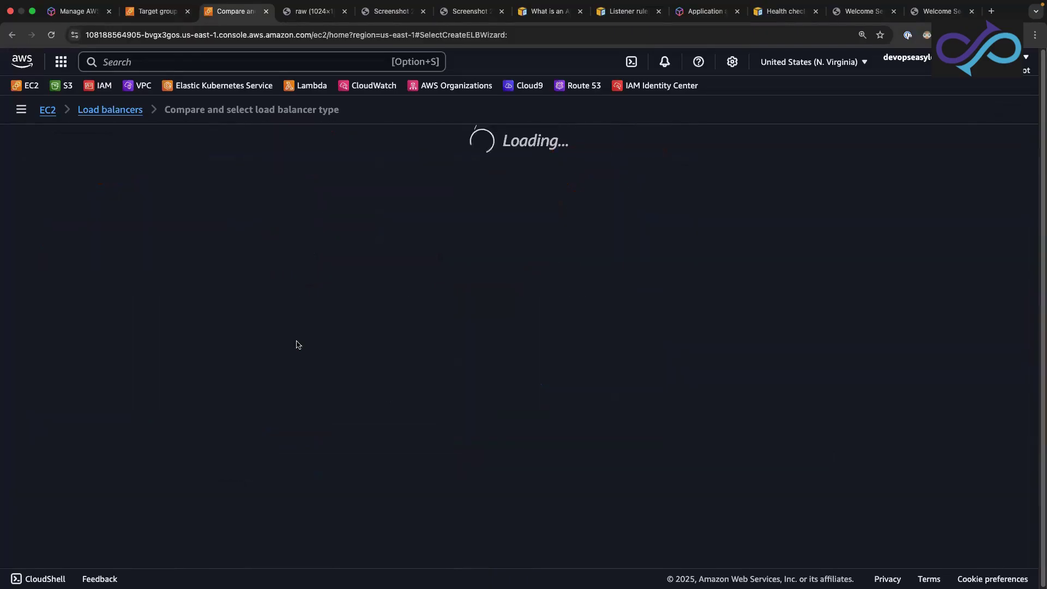
Name the load balancer alb-lb-demo.
scroll(113, 309, "down", 2)
left_click(113, 310)
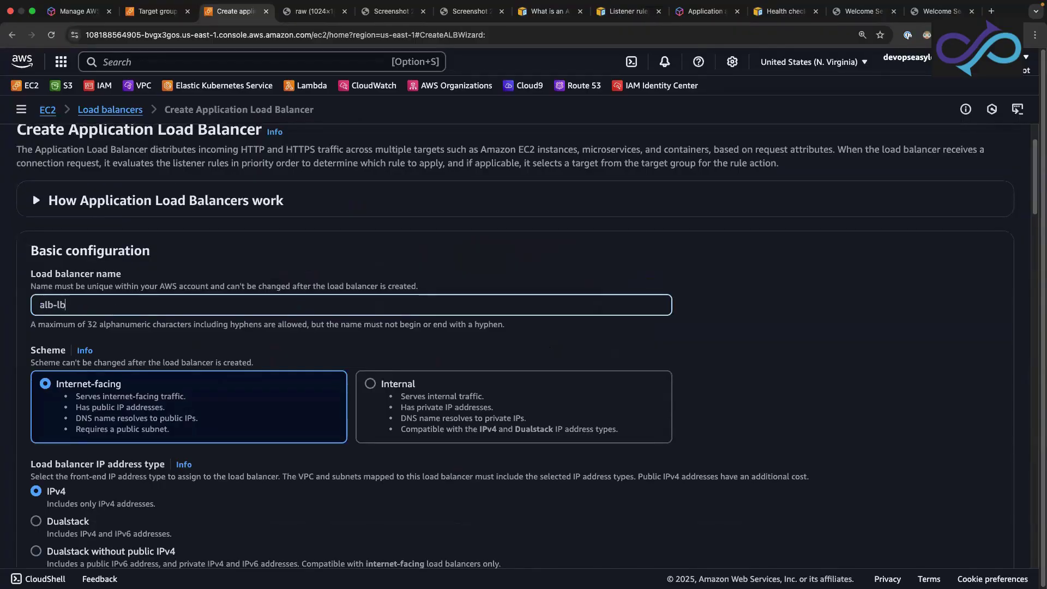
type("alb-lb-demo")
Review the scheme, address type and VPC choices, keeping Internet-facing, IPv4 and default-vpc.
scroll(93, 405, "down", 3)
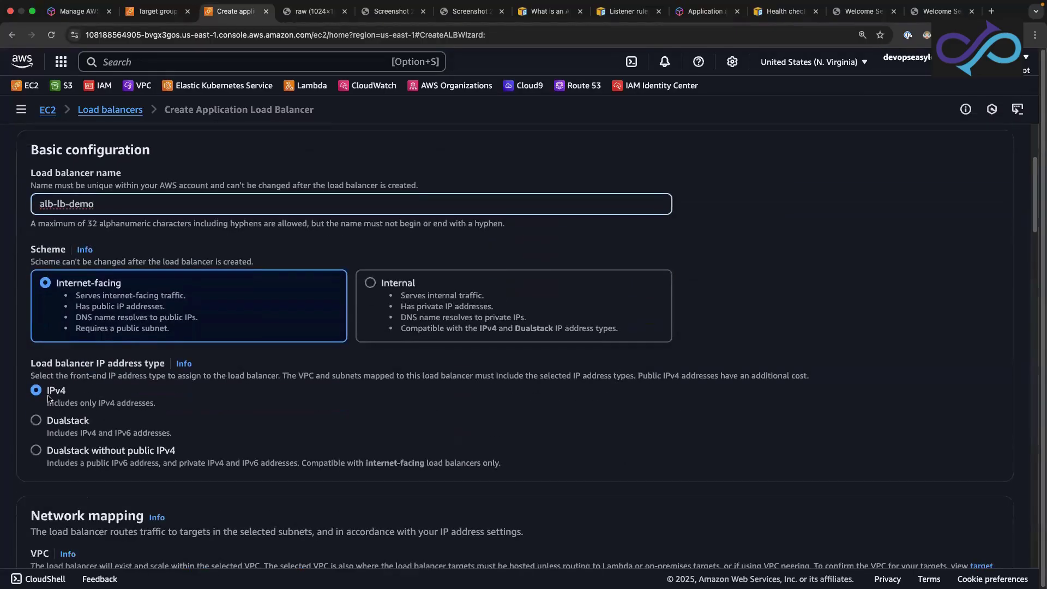
scroll(64, 400, "down", 3)
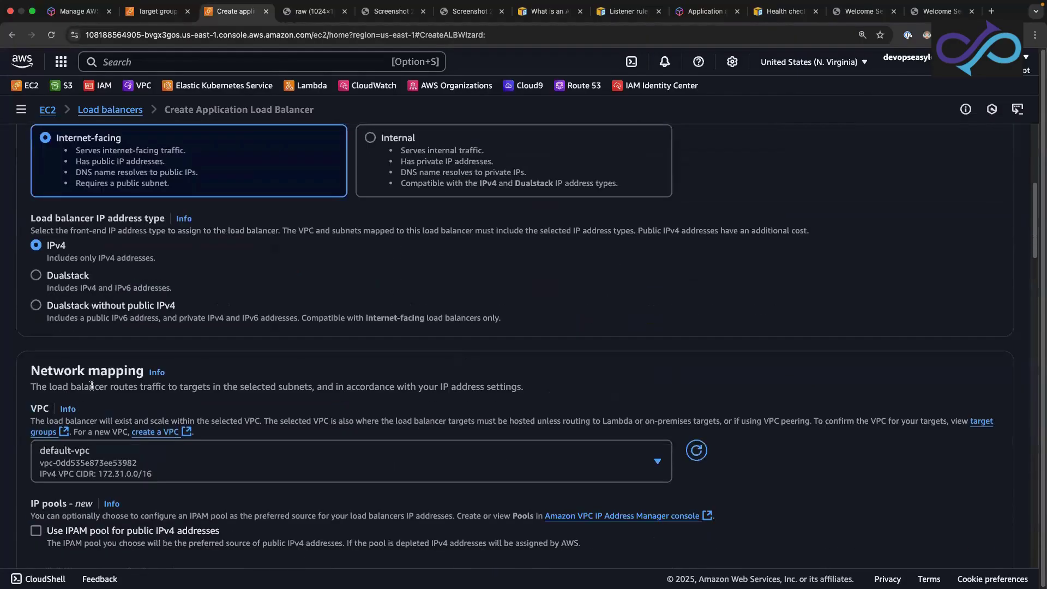
scroll(132, 248, "down", 3)
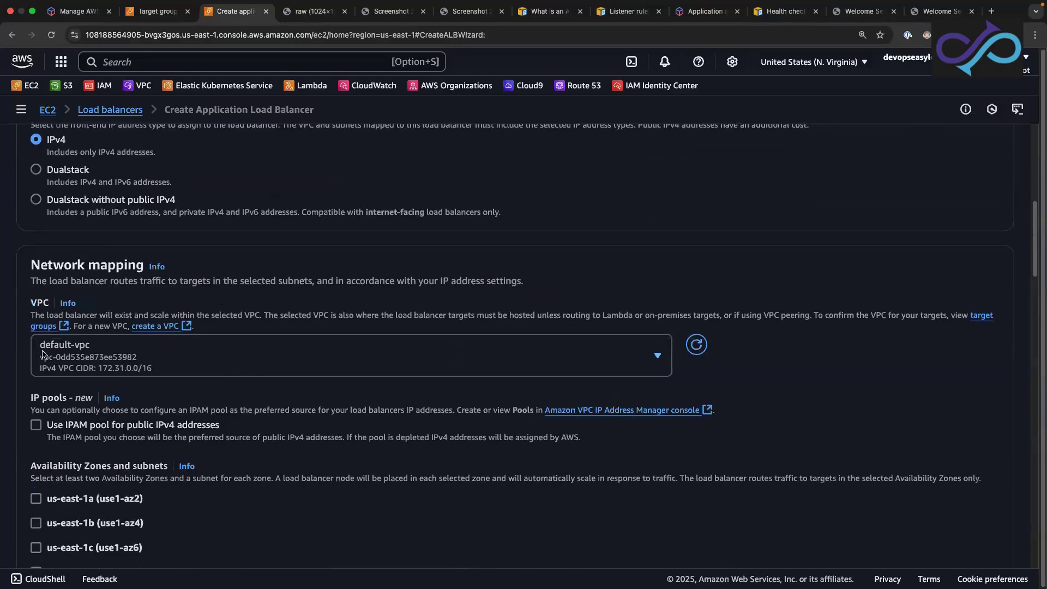
left_click(40, 351)
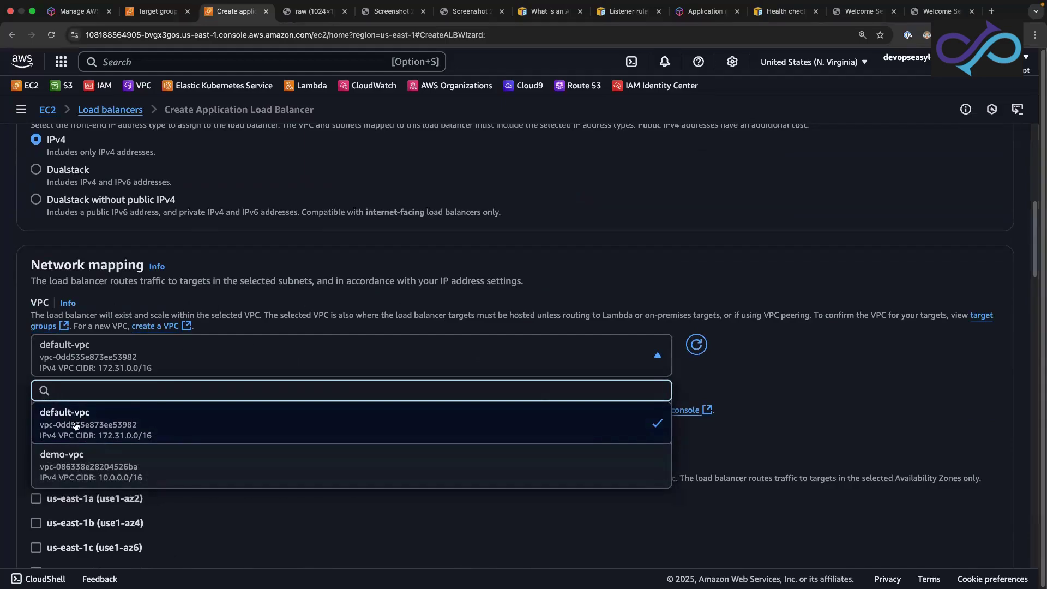
left_click(304, 299)
scroll(35, 316, "down", 5)
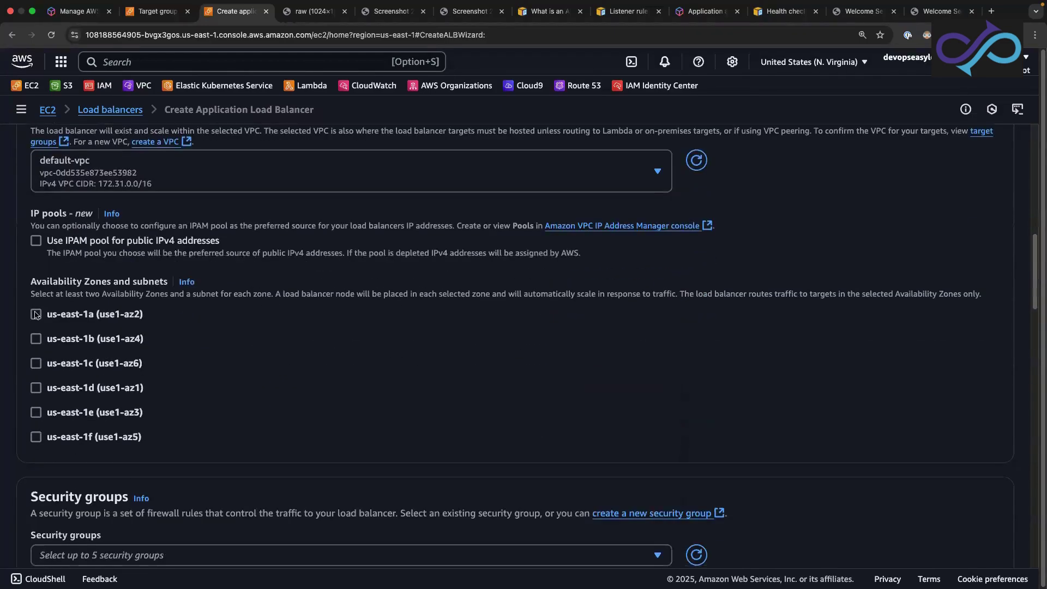
Enable all six Availability Zones, us-east-1a through us-east-1f, with their preselected subnets for the load balancer.
left_click(36, 315)
left_click(36, 401)
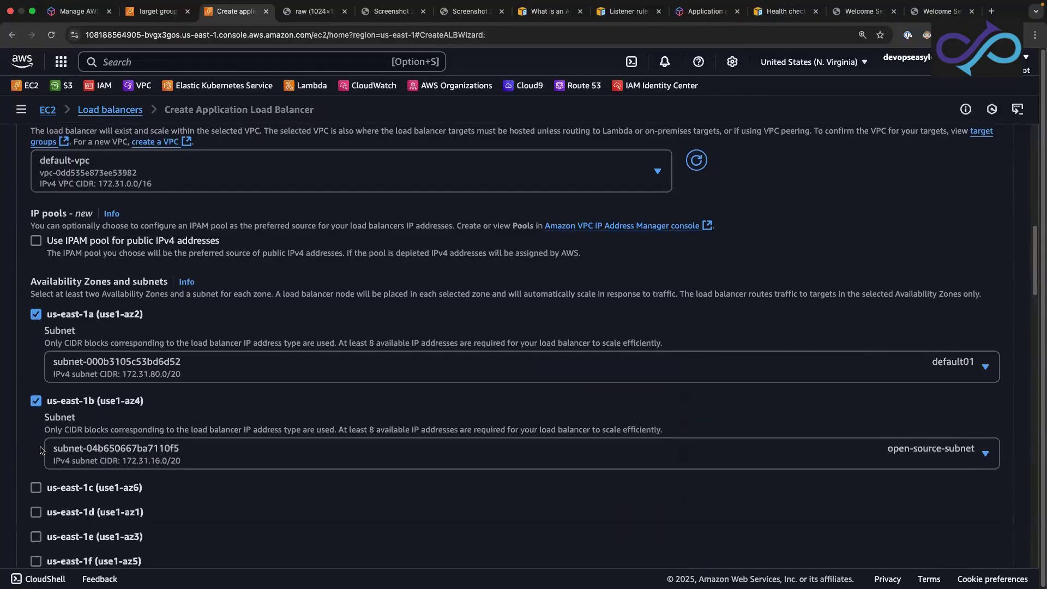
scroll(35, 329, "down", 4)
left_click(36, 282)
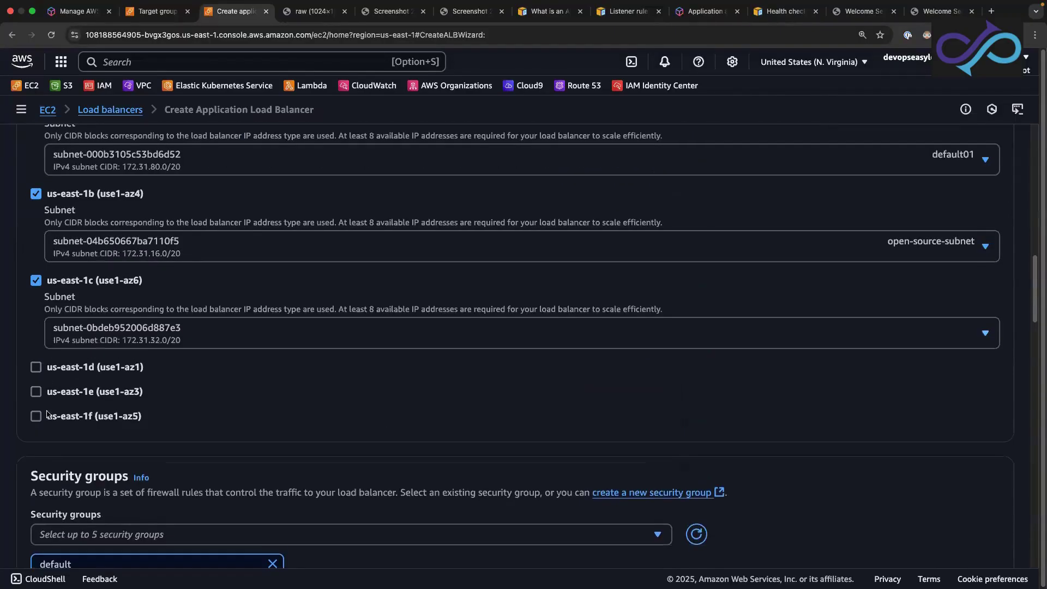
left_click(36, 367)
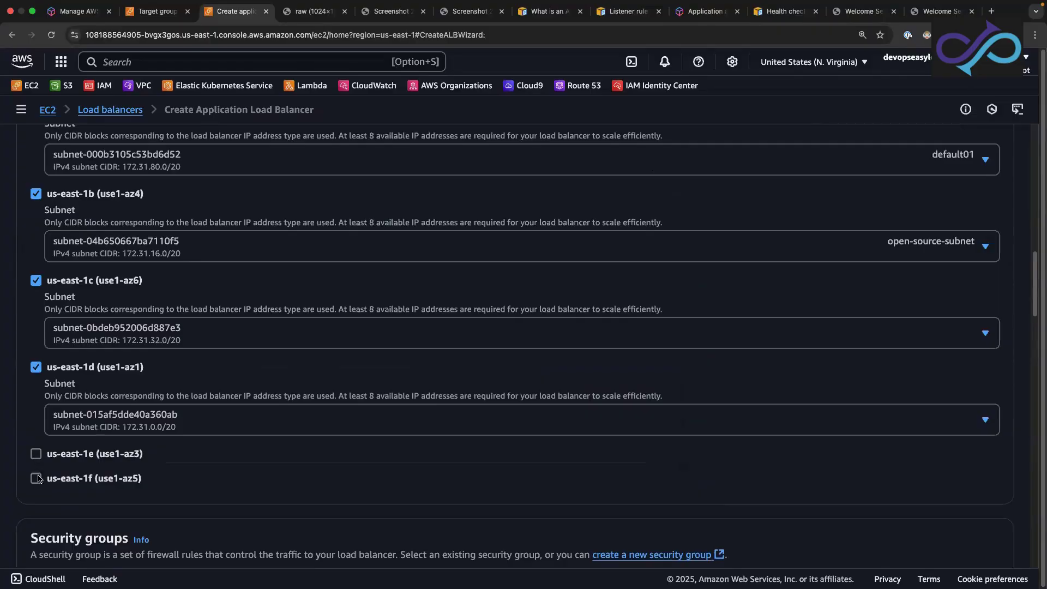
left_click(36, 454)
left_click(36, 540)
Open the EC2 Instances list in a separate browser tab and filter it to running instances.
scroll(223, 438, "down", 10)
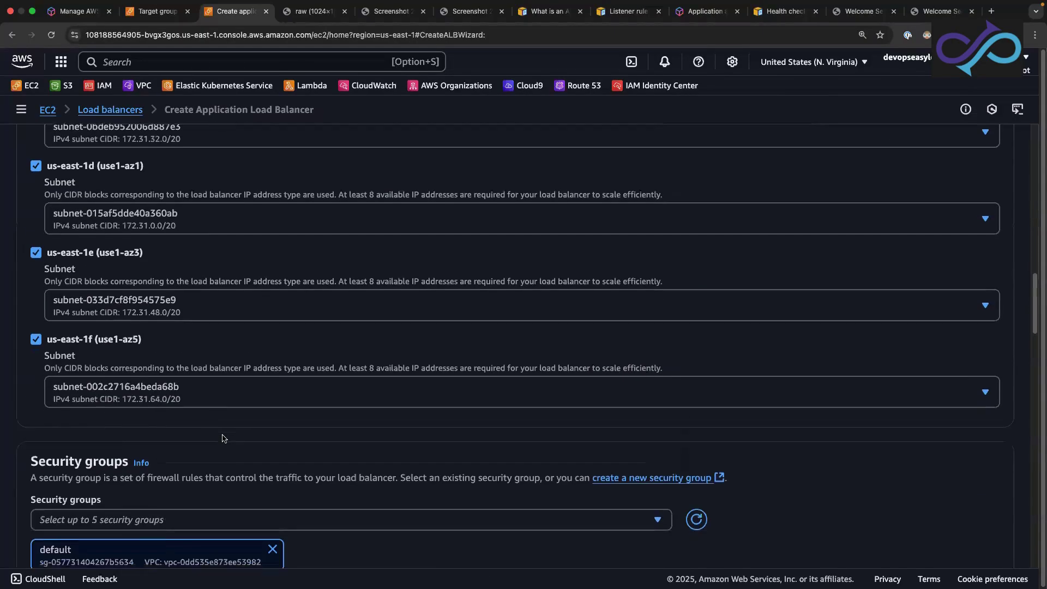
scroll(243, 323, "up", 3)
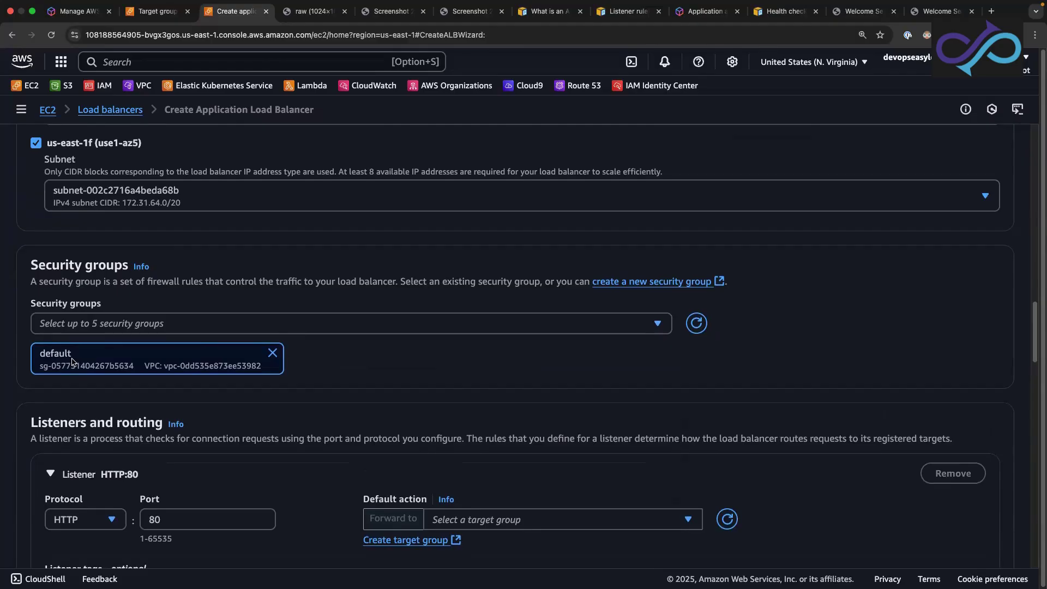
left_click(164, 16)
scroll(51, 190, "up", 5)
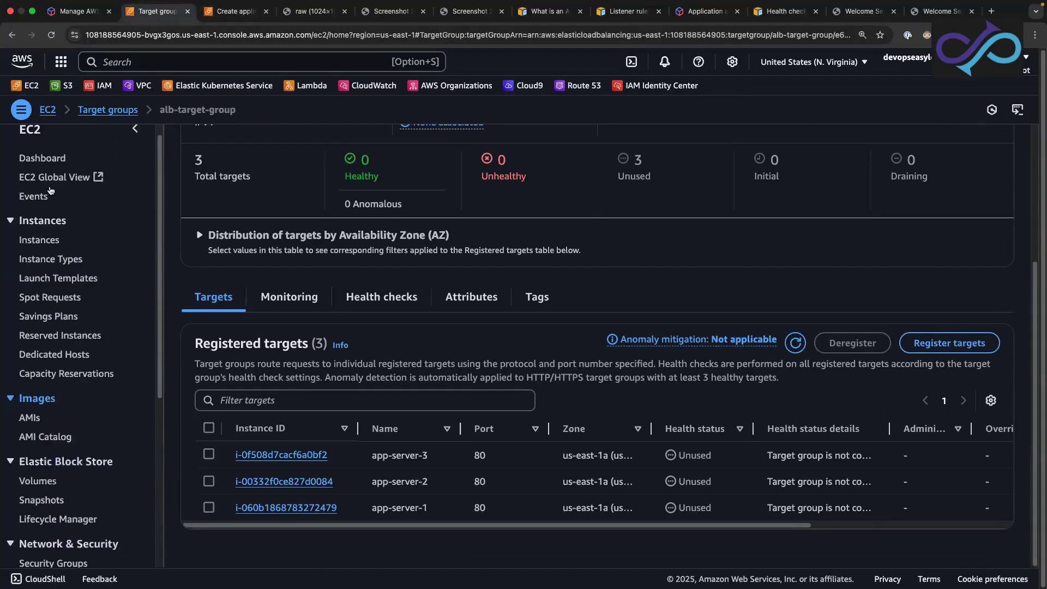
right_click(39, 255)
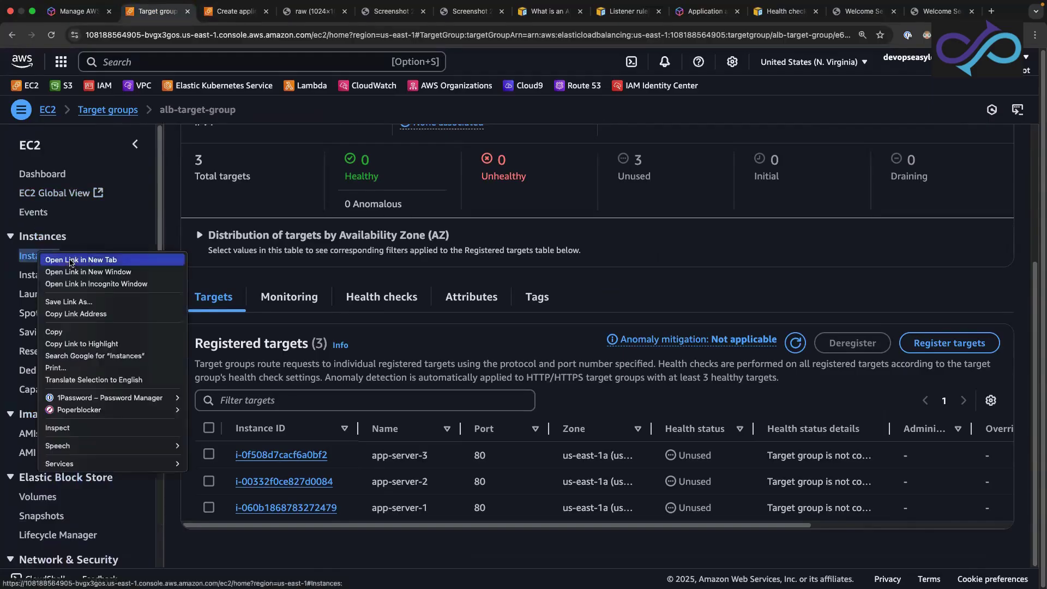
left_click(71, 260)
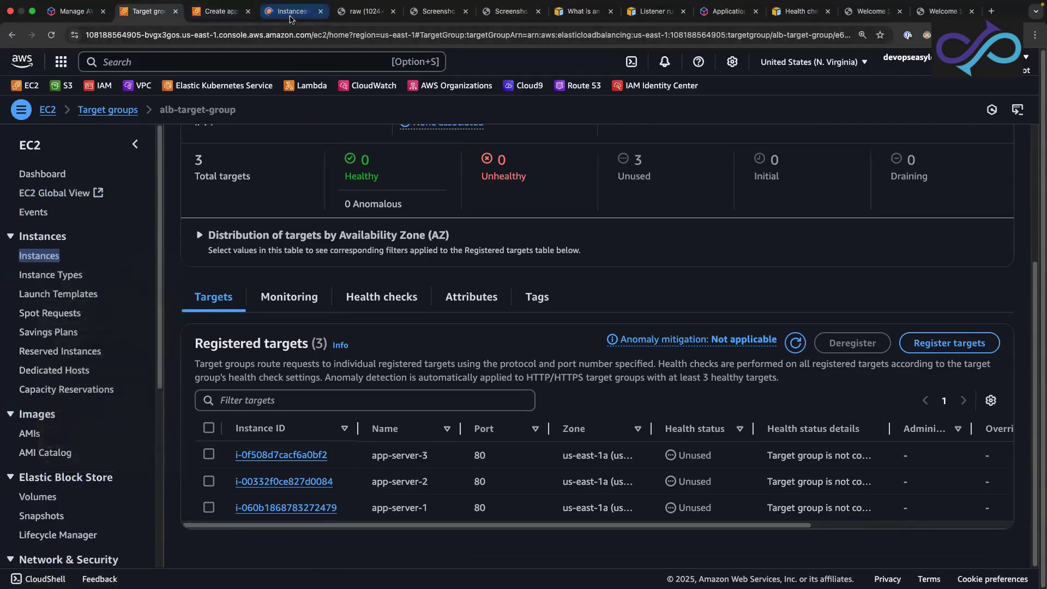
left_click_drag(289, 19, 146, 18)
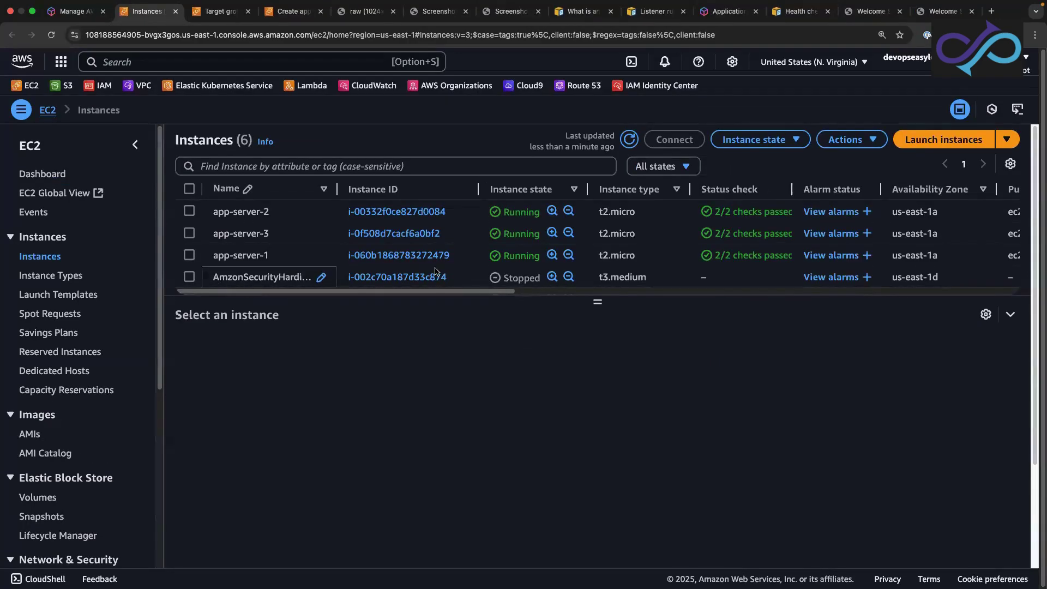
left_click(671, 166)
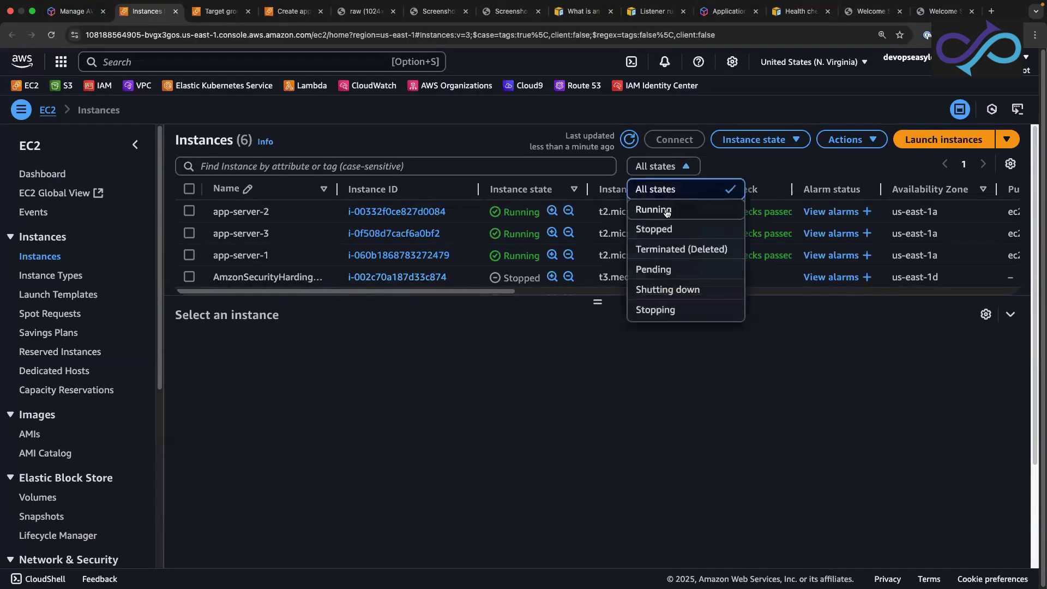
left_click(666, 212)
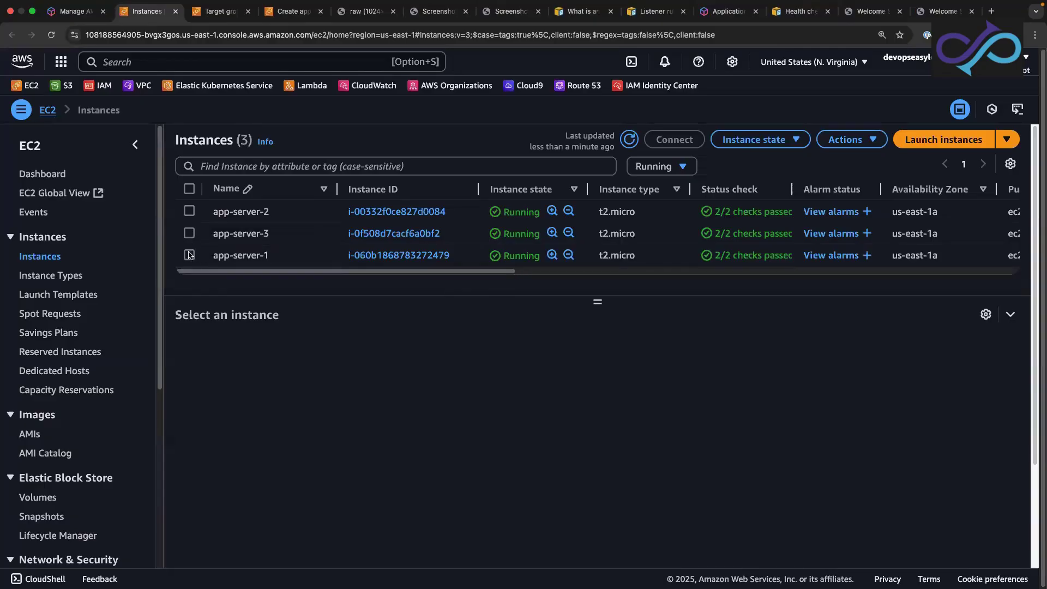
Inspect the app-server-1, app-server-3 and app-server-2 instances to check which security group they use.
left_click(190, 255)
left_click(478, 348)
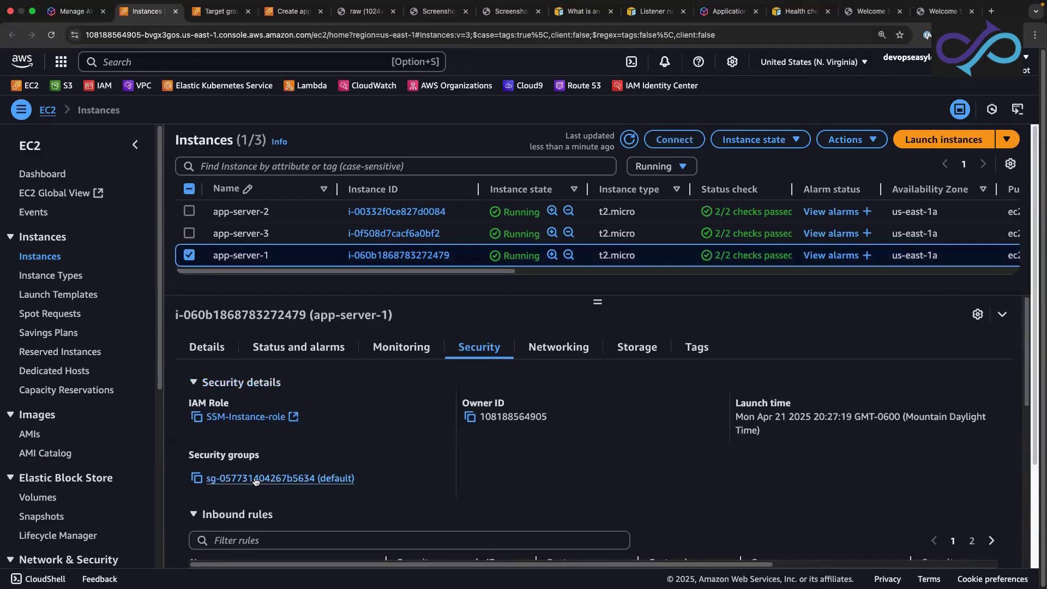
left_click(189, 255)
left_click(190, 233)
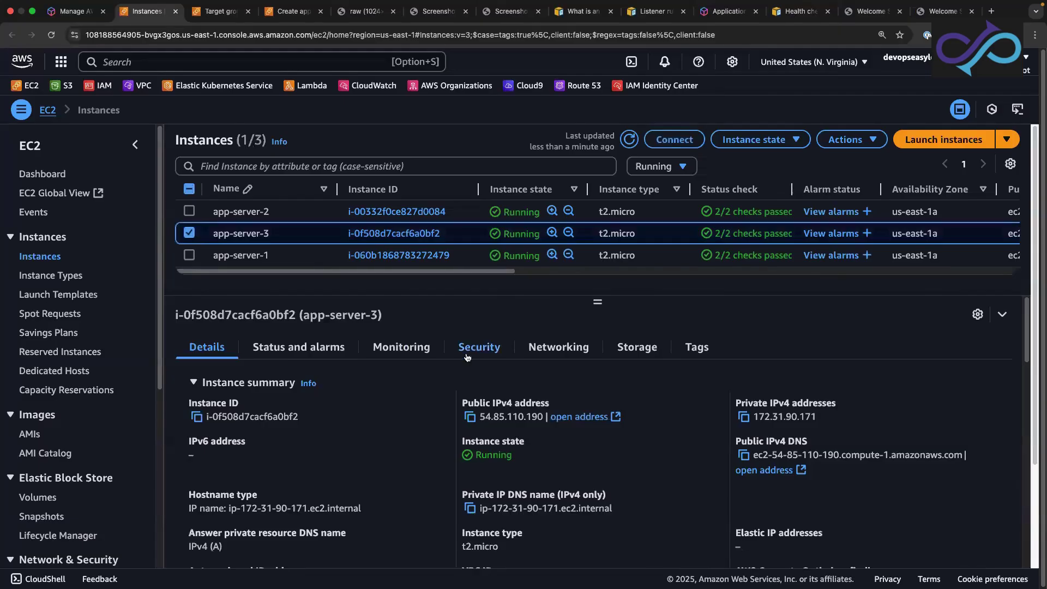
left_click(190, 233)
left_click(194, 212)
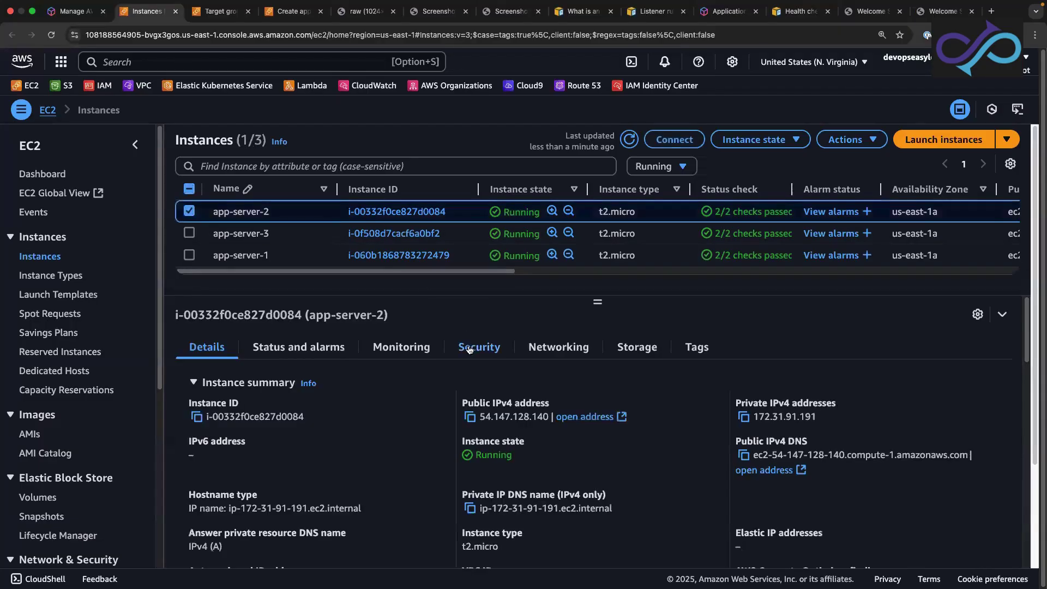
left_click(467, 347)
Open app-server-2's default security group in a separate browser tab and examine its inbound HTTP rule on port 80.
right_click(242, 482)
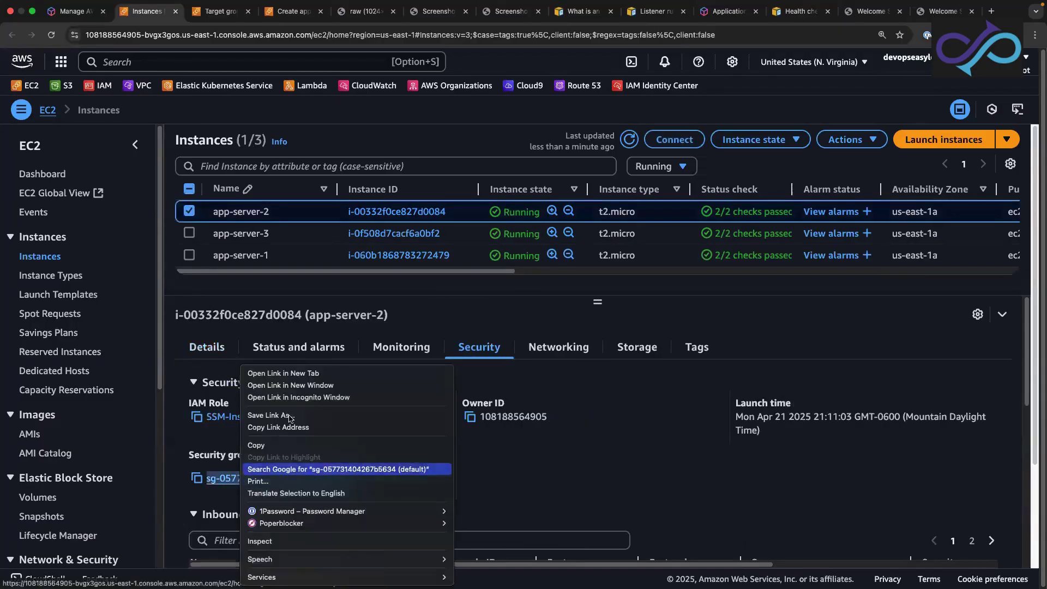
left_click(295, 372)
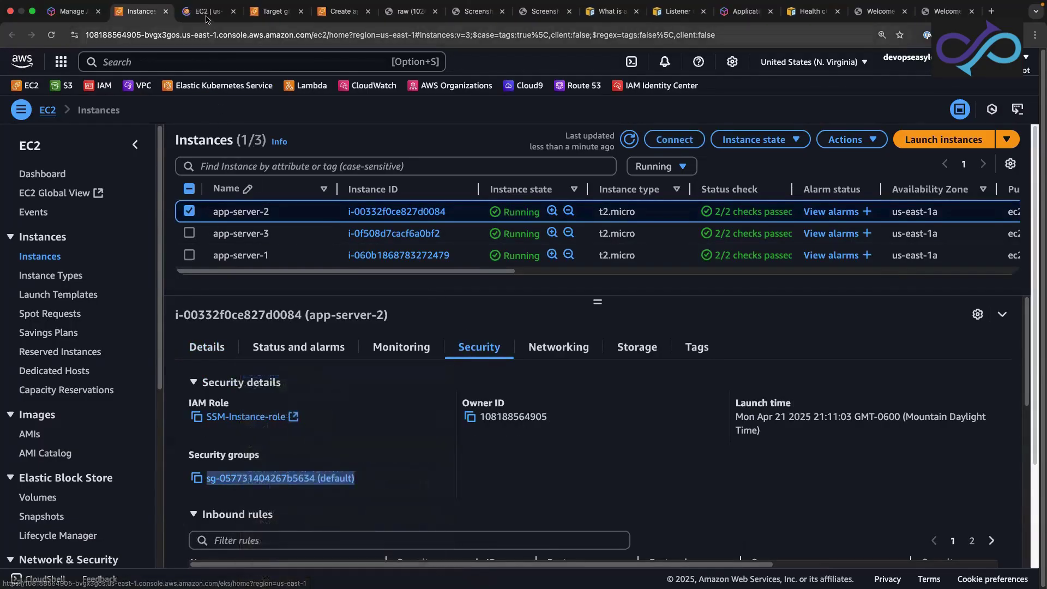
key("ctrl+Tab")
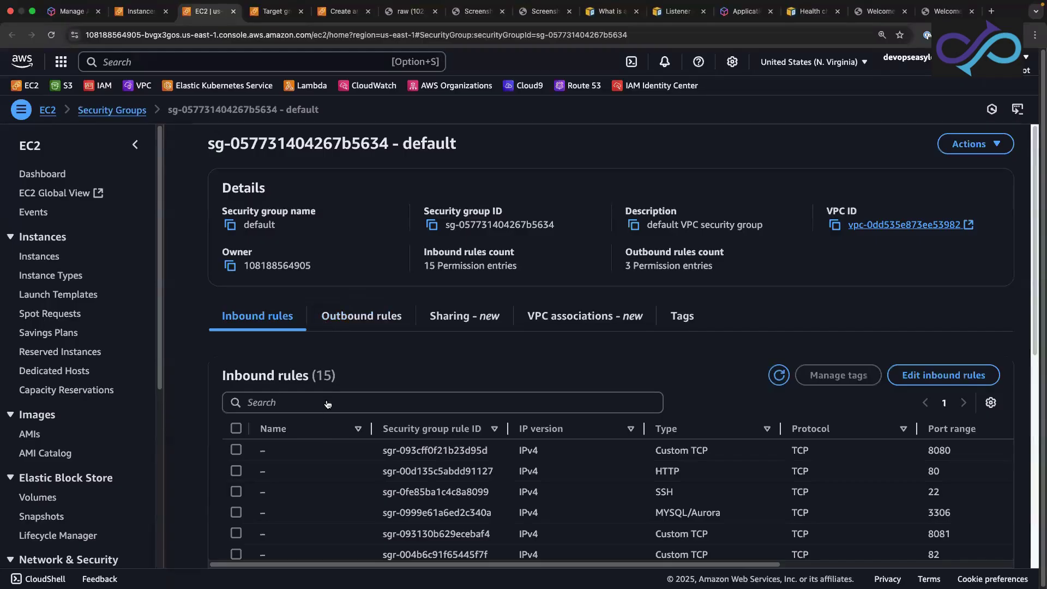
scroll(327, 404, "down", 3)
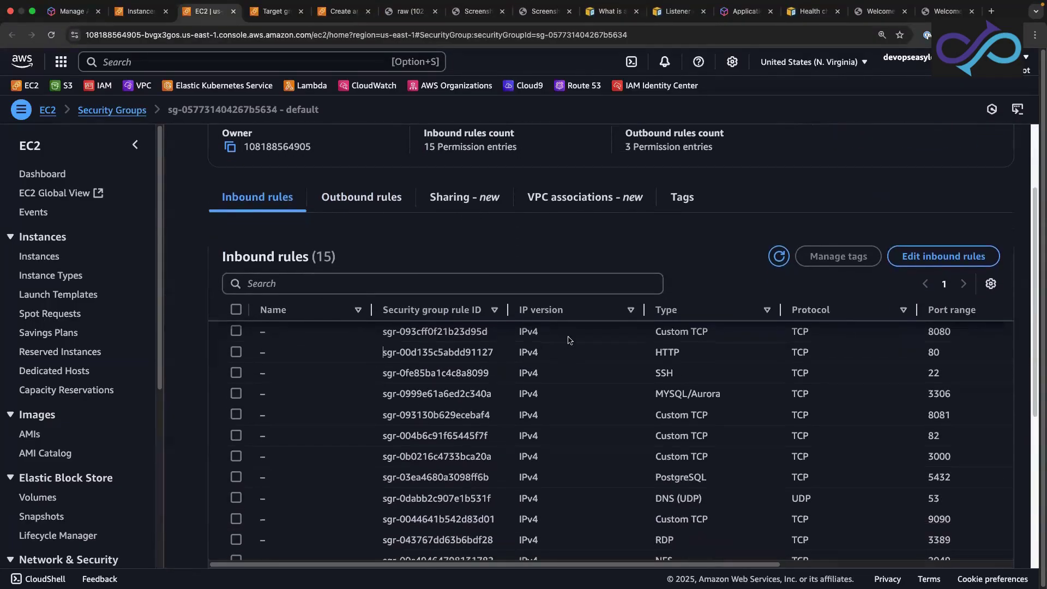
left_click_drag(569, 340, 957, 359)
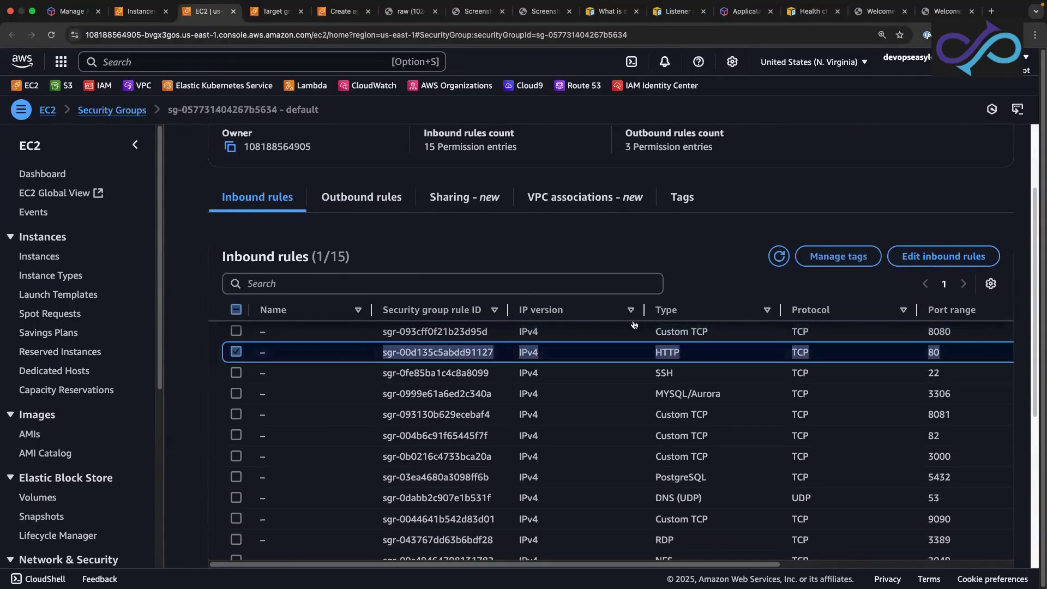
Examine the default security group's inbound HTTPS rule on port 443 and its HTTP rule on port 80.
left_click(402, 247)
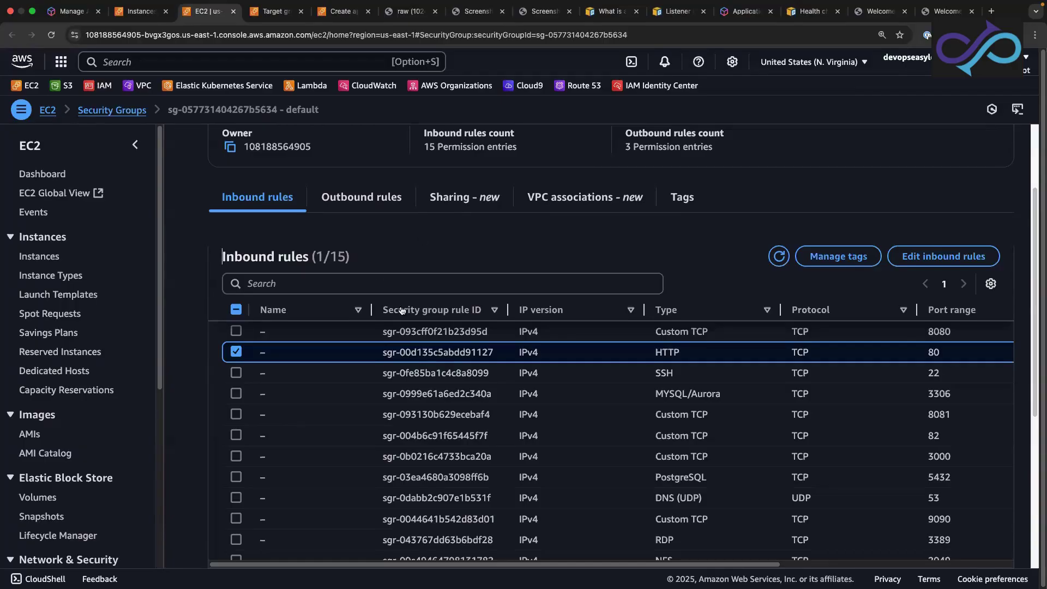
left_click(236, 353)
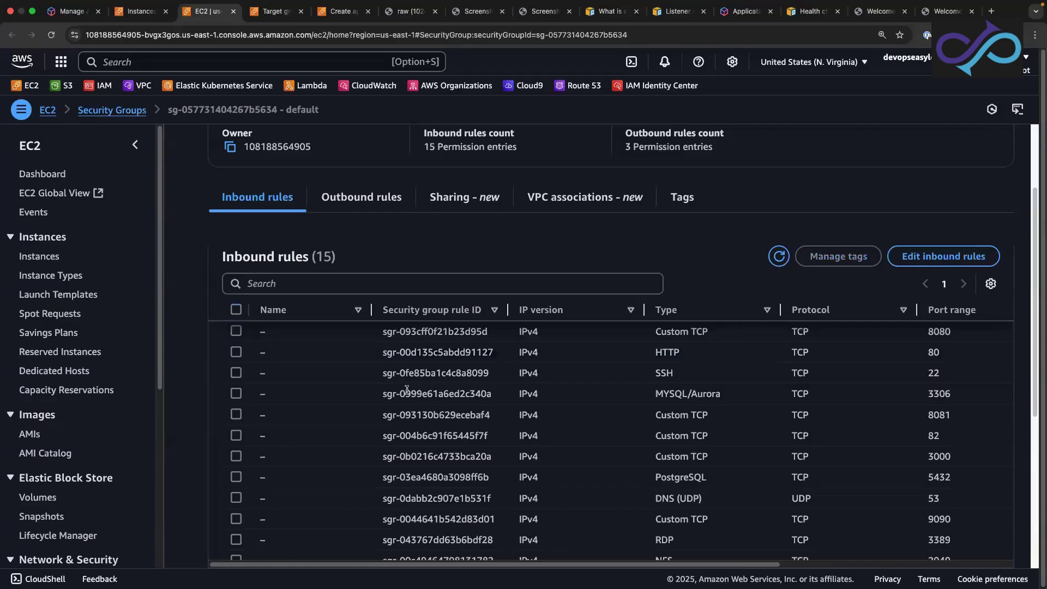
scroll(407, 389, "down", 2)
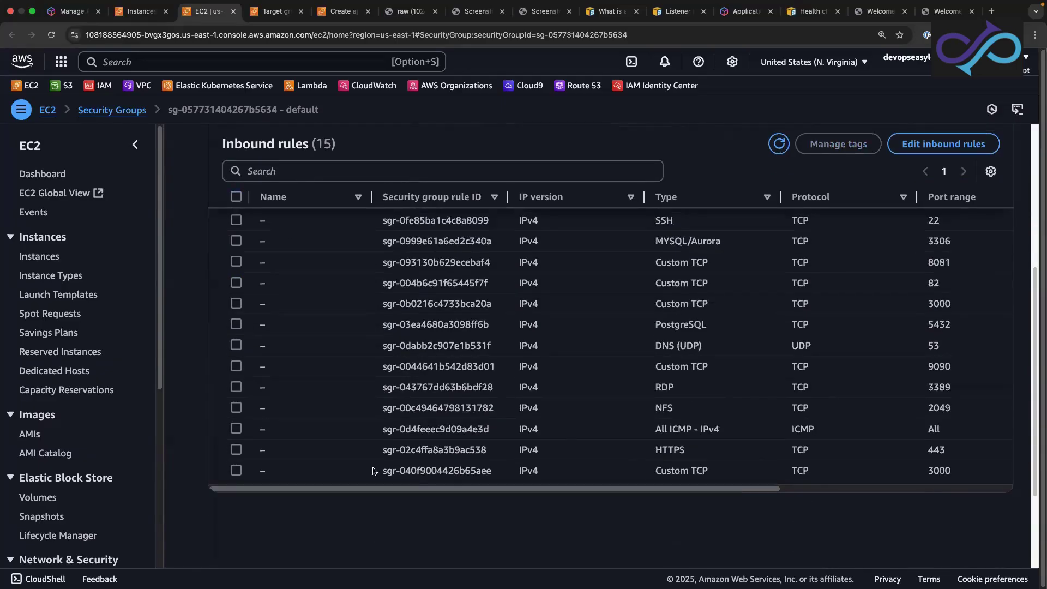
left_click(236, 451)
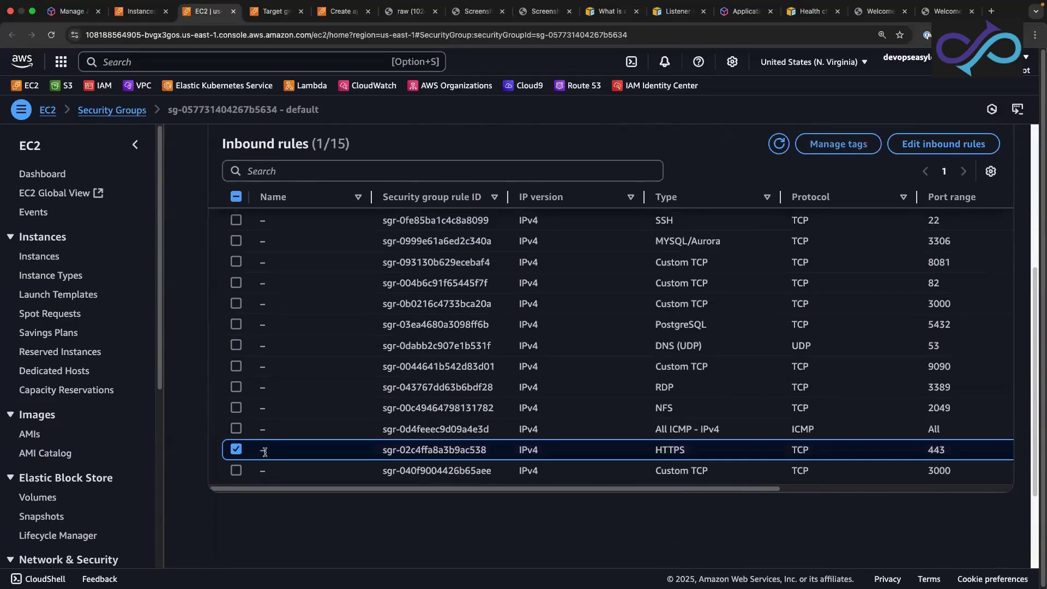
left_click_drag(262, 452, 986, 450)
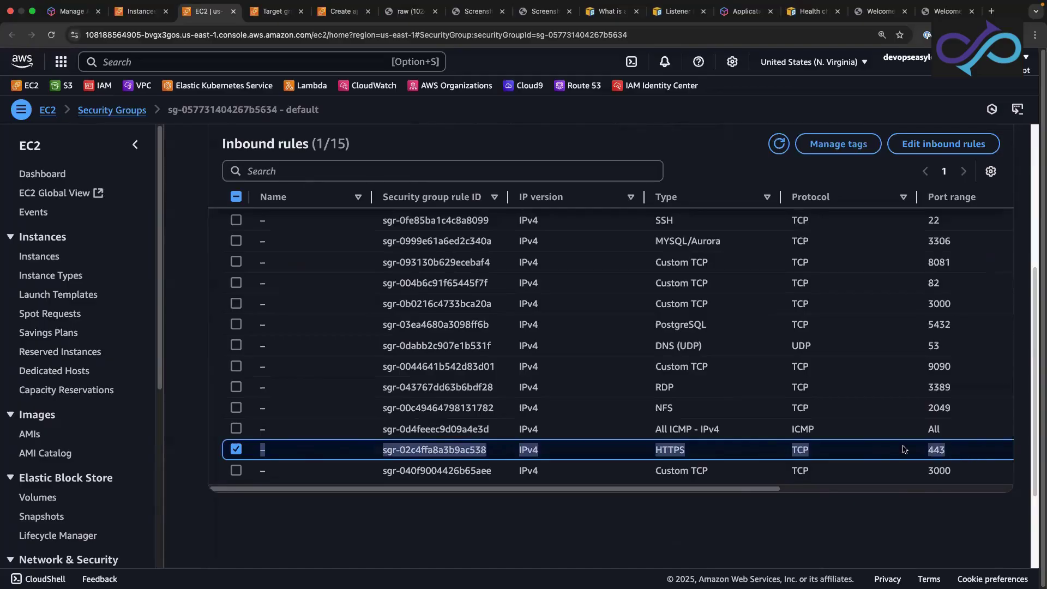
scroll(288, 346, "up", 5)
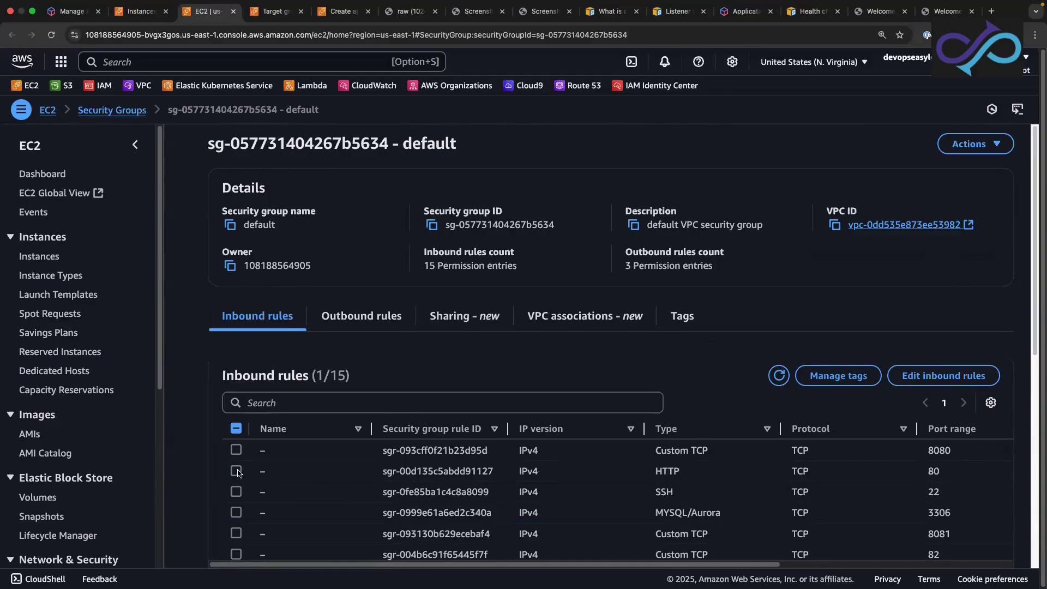
left_click(271, 477)
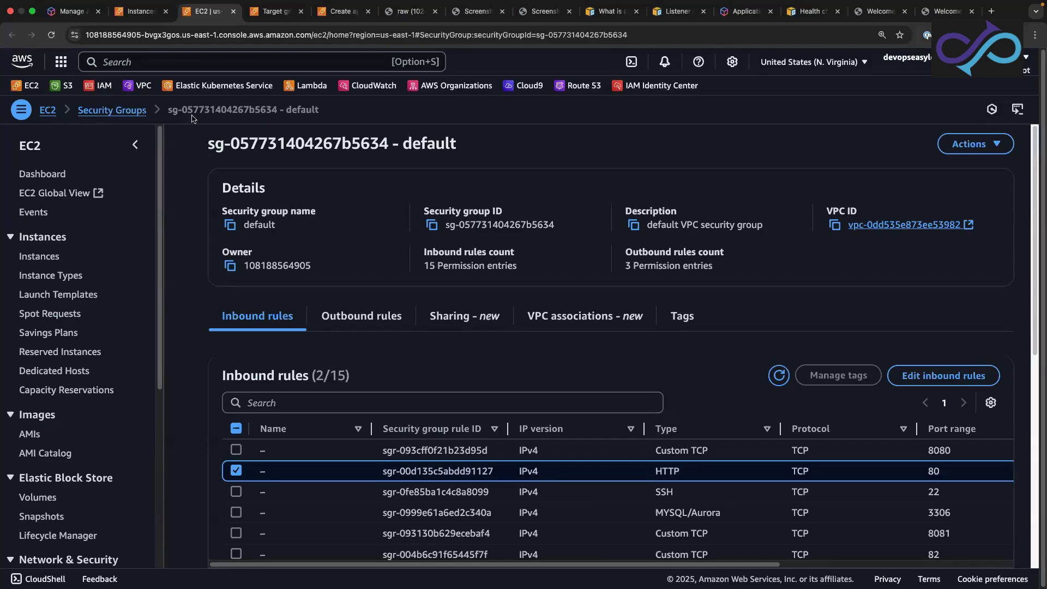
Close the security group's browser tab and refresh alb-target-group's registered targets to check their health status.
left_click(144, 17)
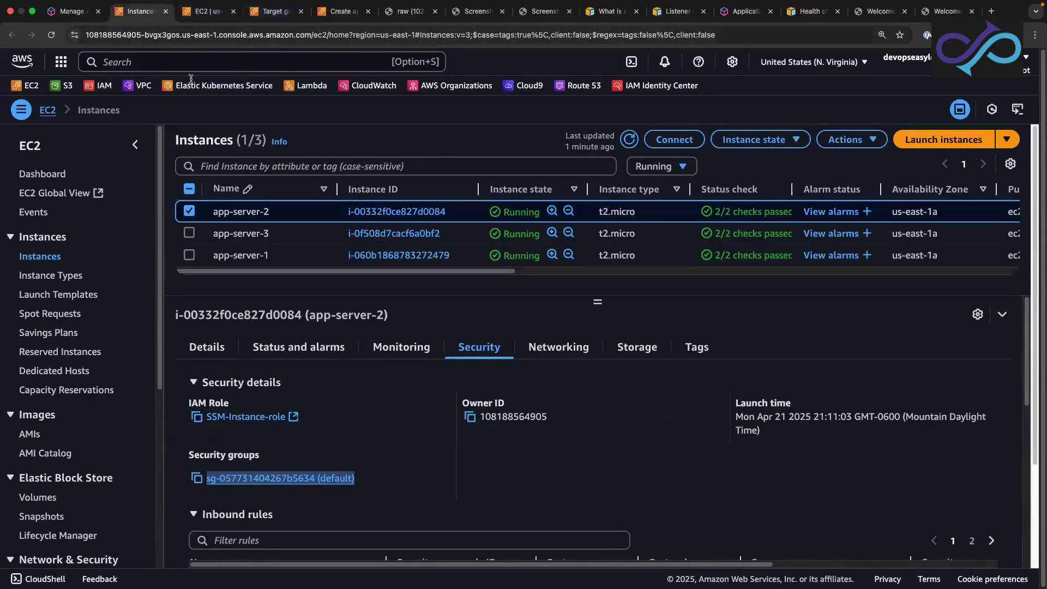
left_click(233, 12)
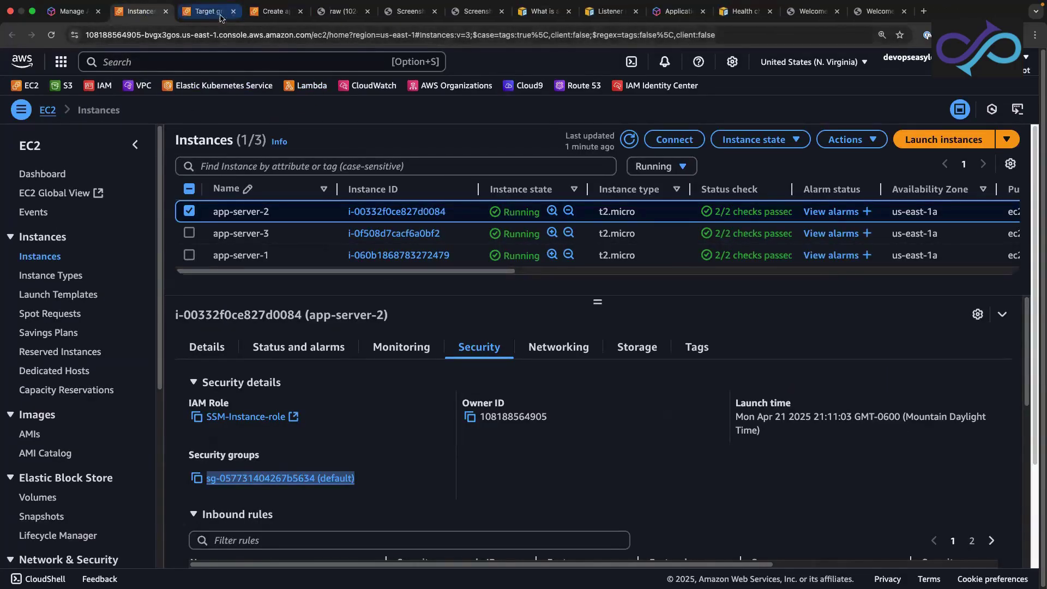
left_click(212, 12)
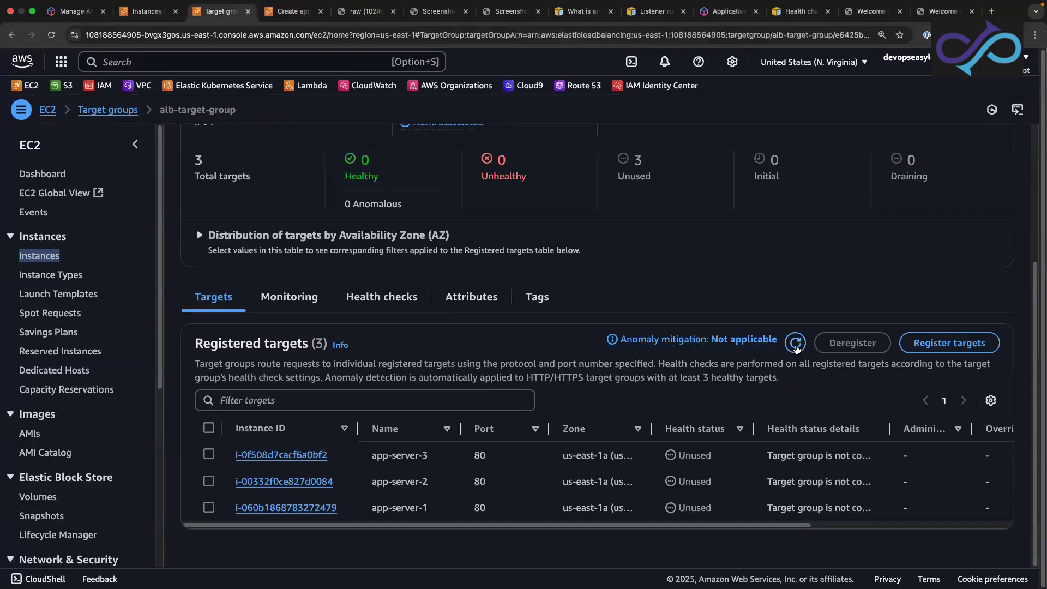
left_click(795, 343)
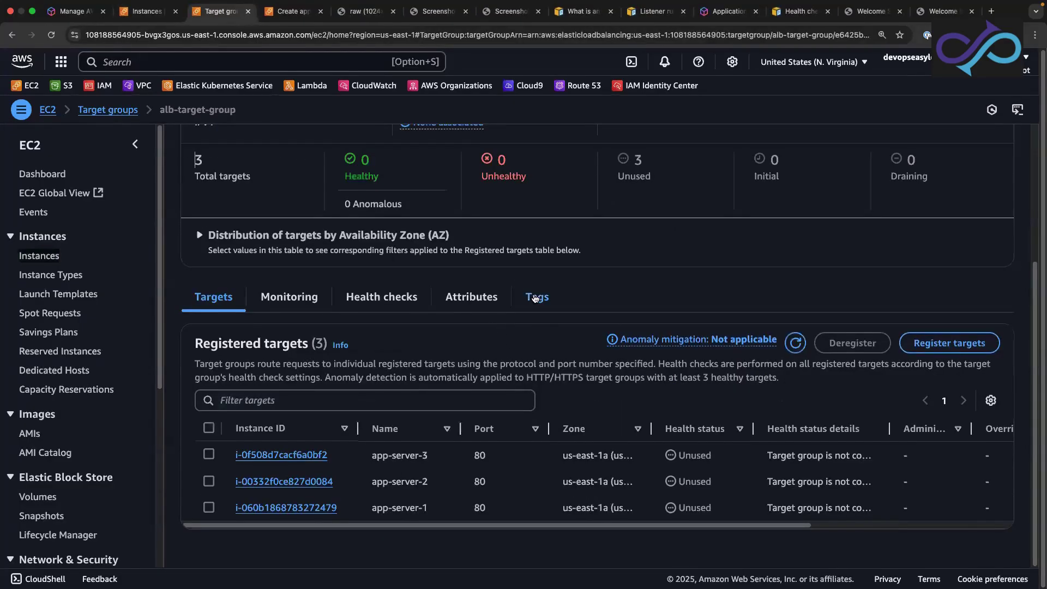
scroll(534, 300, "up", 4)
double_click(365, 357)
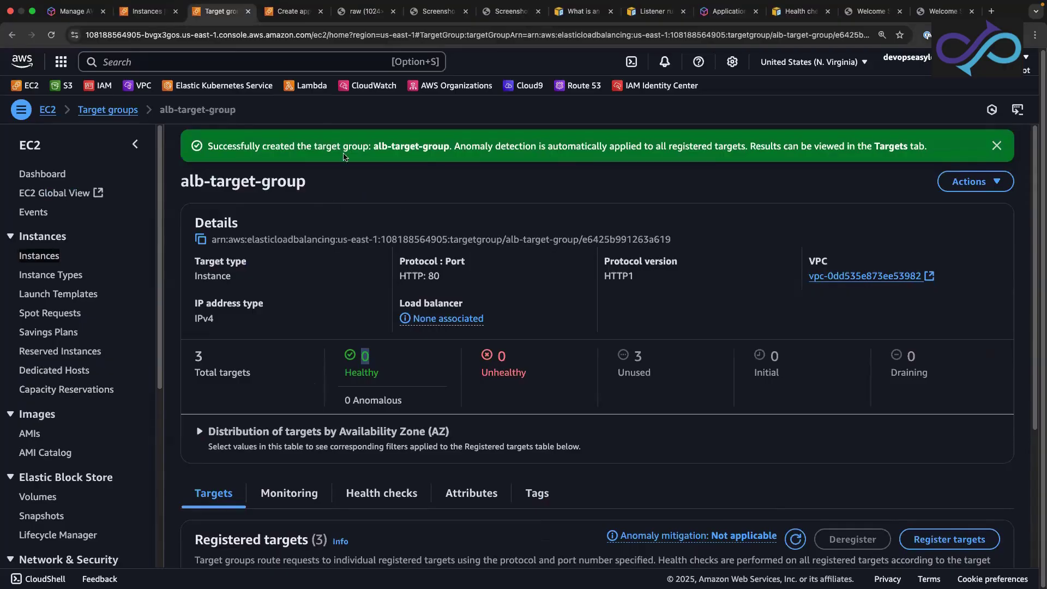
View the load balancer architecture diagram and the AWS documentation page "What is an Application Load Balancer?".
left_click(376, 11)
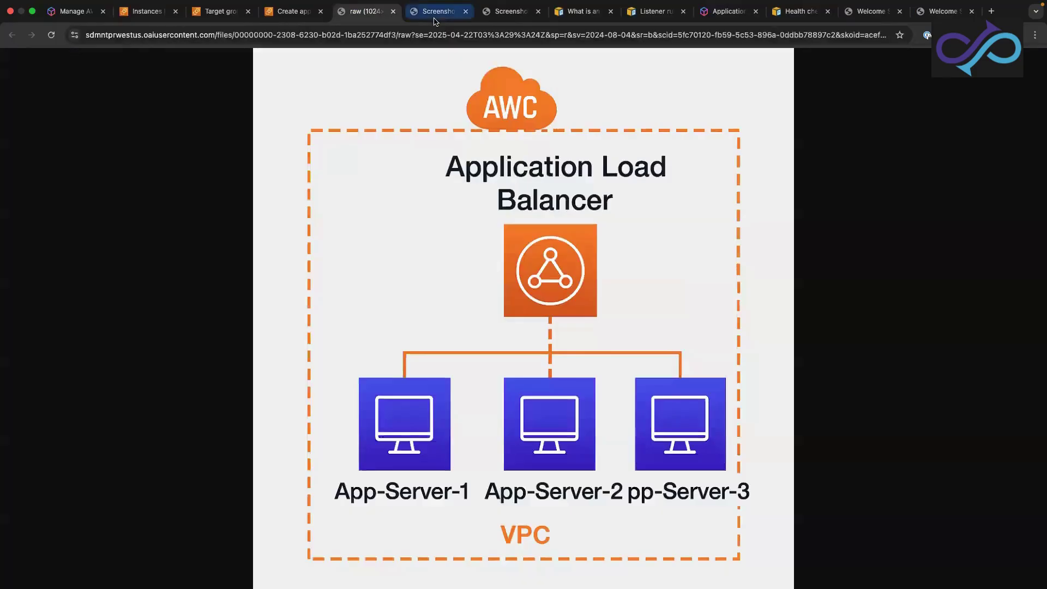
left_click(507, 11)
left_click(579, 11)
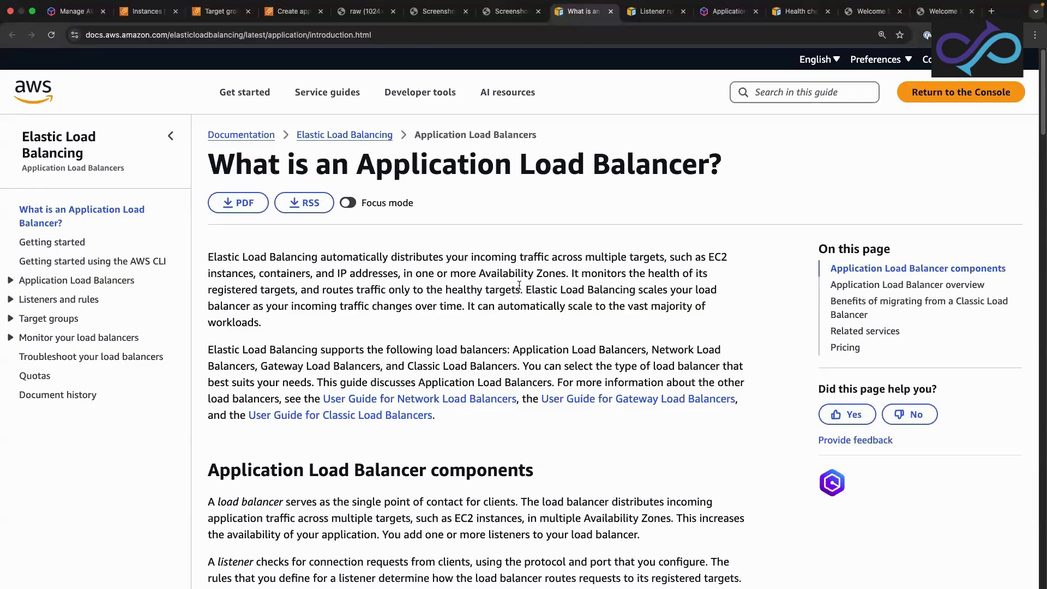
Reload the alb-target-group details page and check its healthy and unused target counts.
left_click(220, 11)
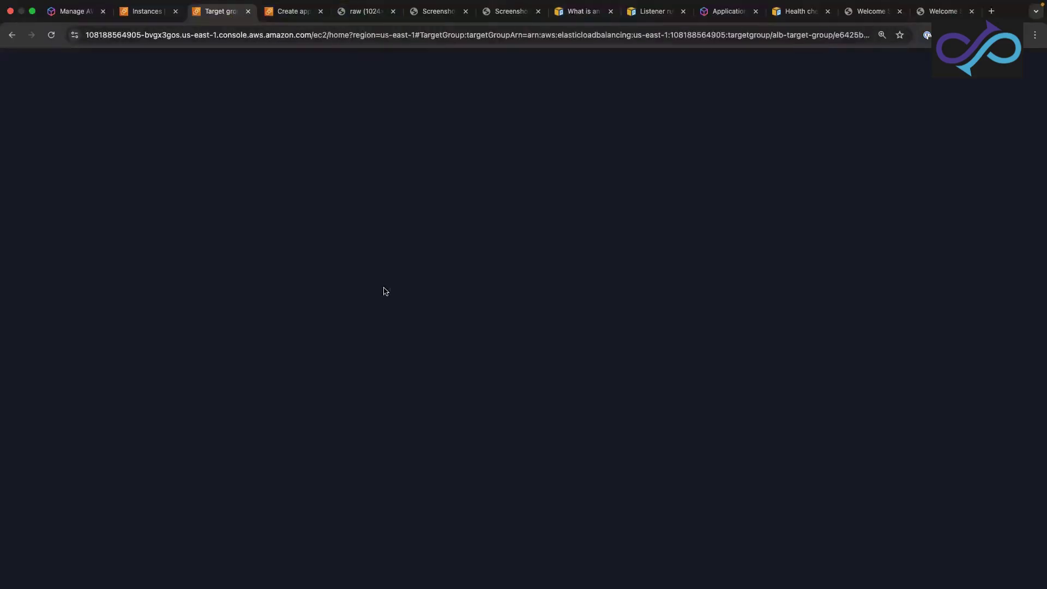
left_click_drag(337, 359, 388, 358)
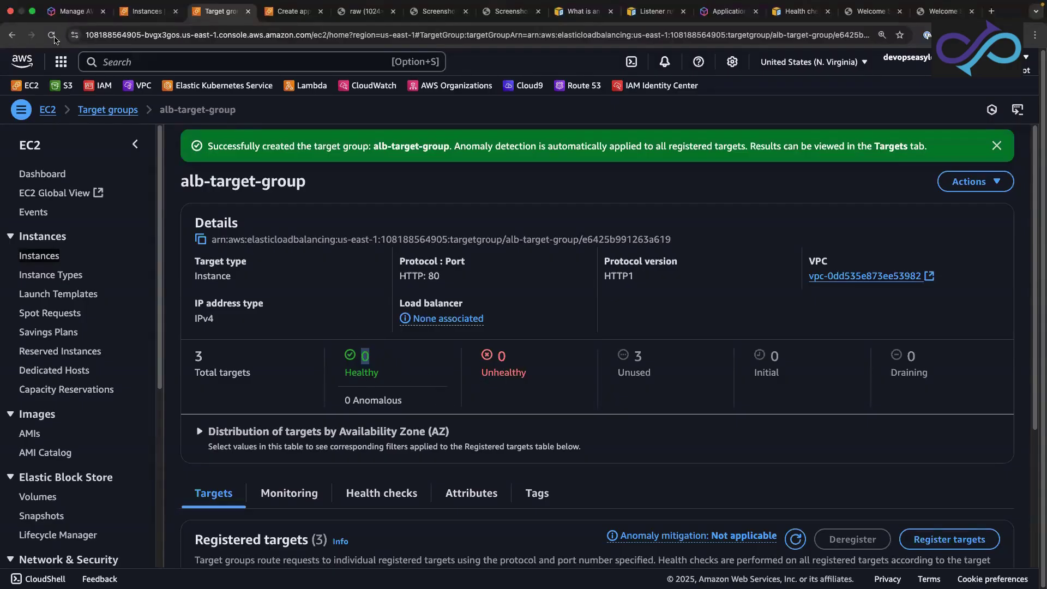
left_click(51, 34)
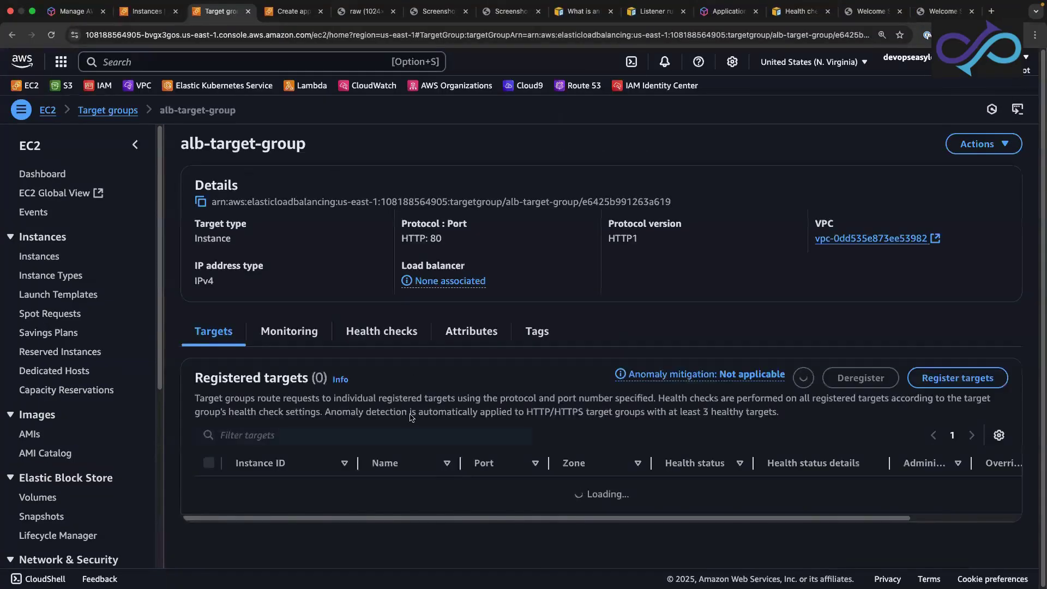
left_click_drag(385, 337, 327, 333)
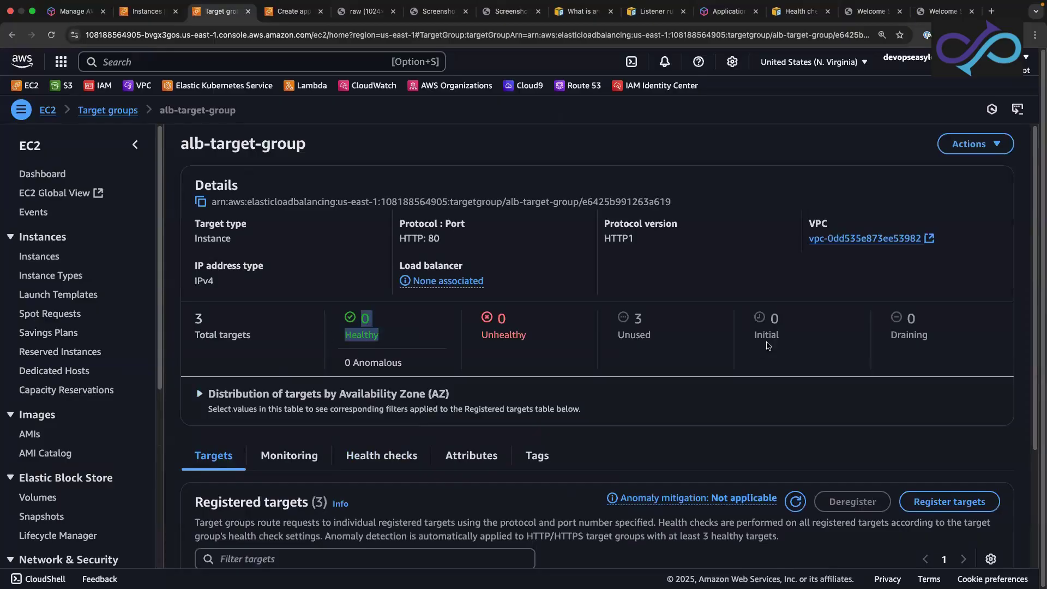
left_click_drag(663, 339, 611, 309)
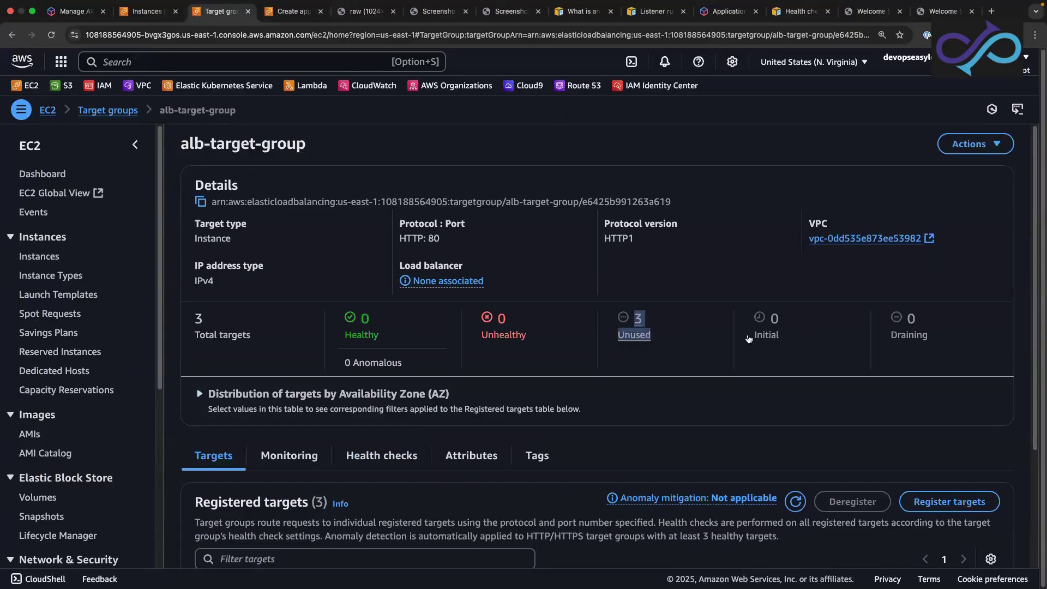
Return to the AWS Application Load Balancer documentation and examine its "Application Load Balancer components" section.
left_click(581, 21)
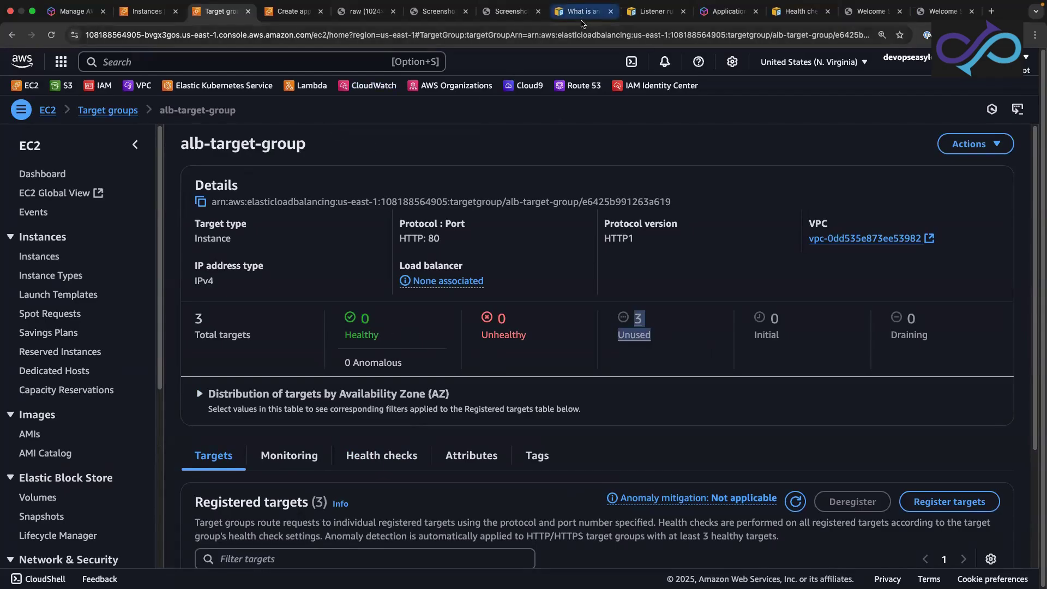
scroll(382, 365, "down", 1)
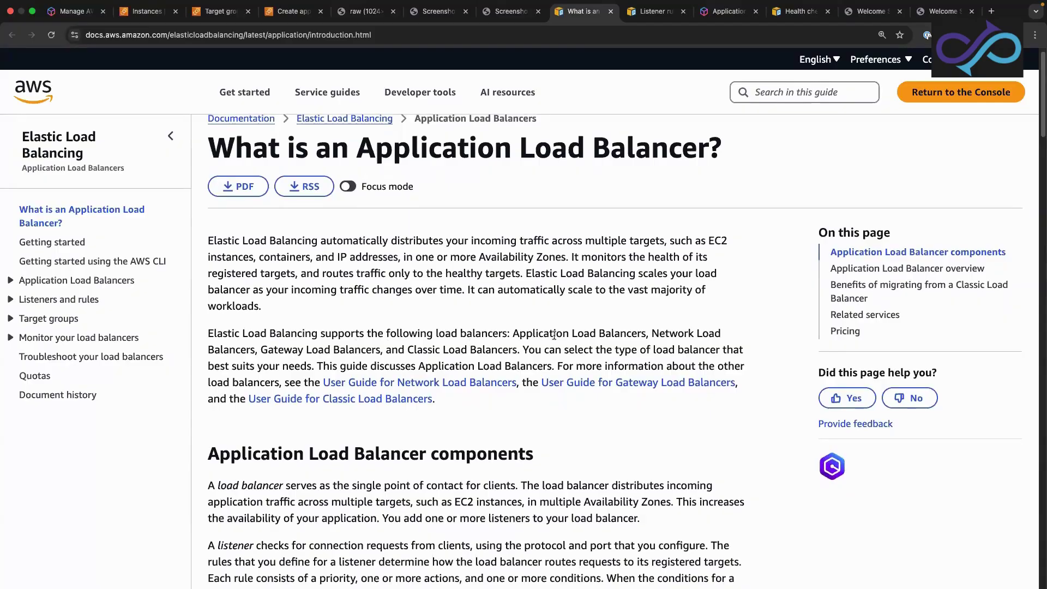
scroll(490, 377, "down", 3)
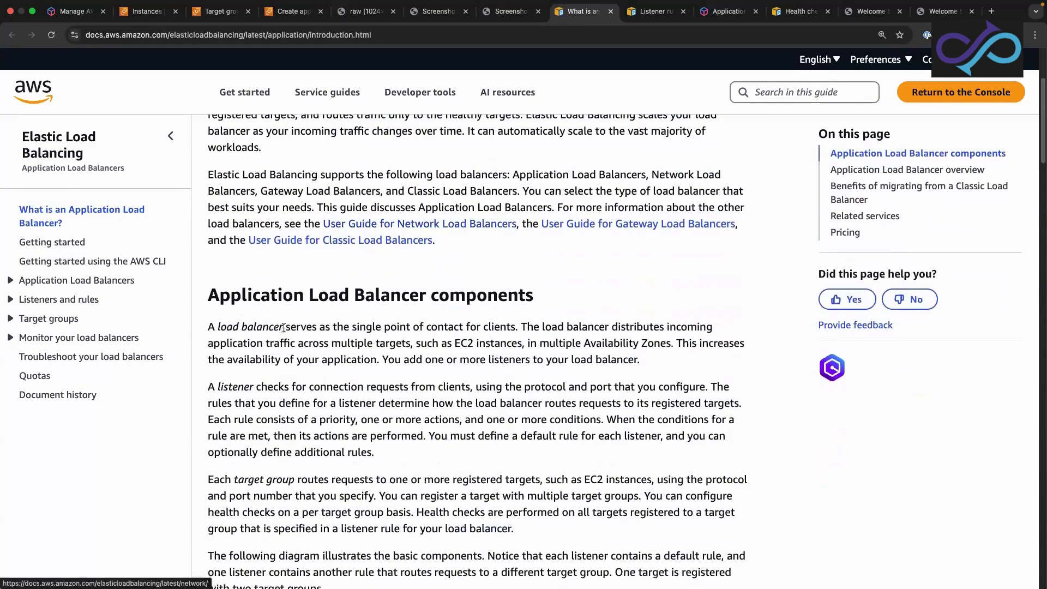
left_click_drag(532, 296, 231, 297)
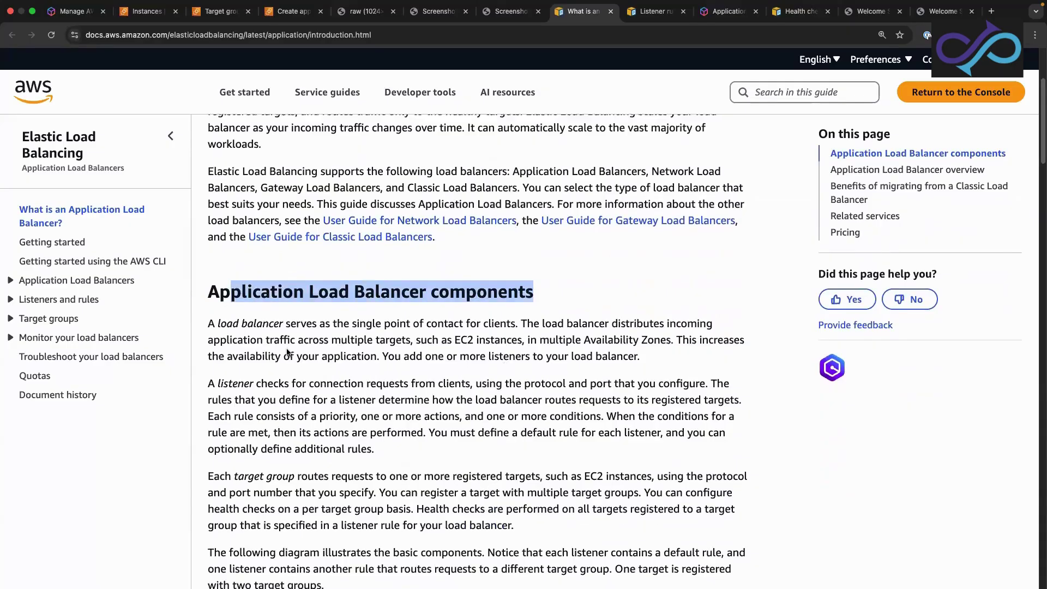
scroll(305, 333, "down", 1)
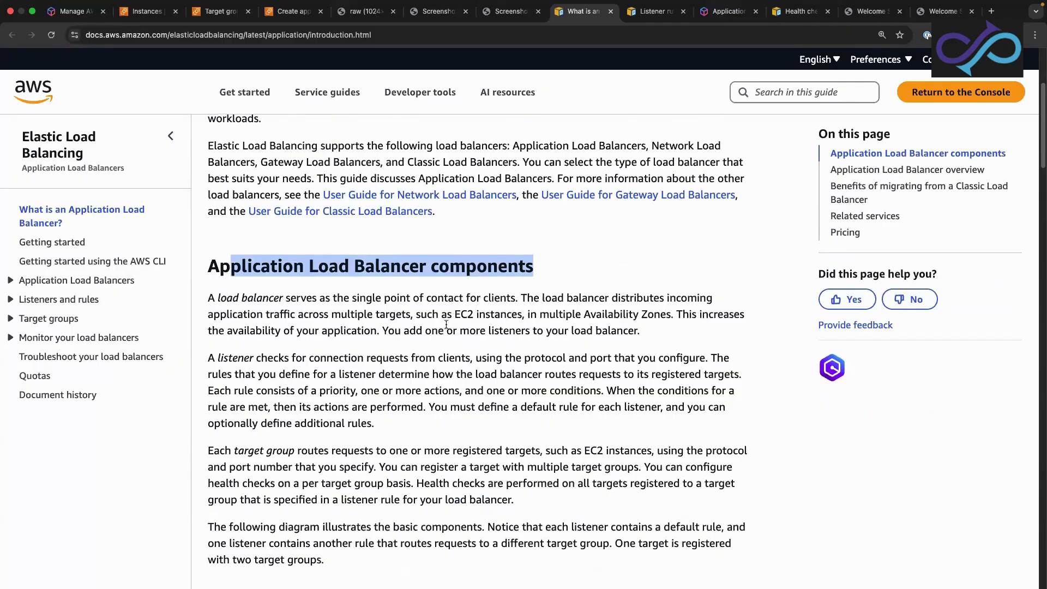
left_click(550, 270)
left_click_drag(534, 269, 211, 267)
left_click(211, 267)
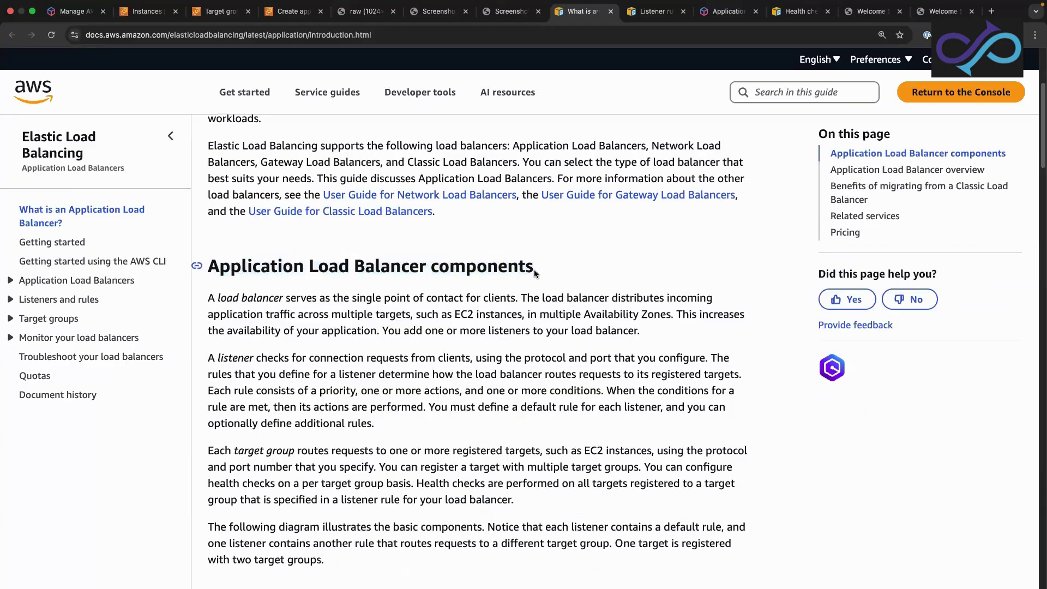
left_click_drag(533, 268, 216, 269)
left_click(217, 269)
triple_click(211, 269)
left_click(205, 267)
scroll(322, 387, "down", 2)
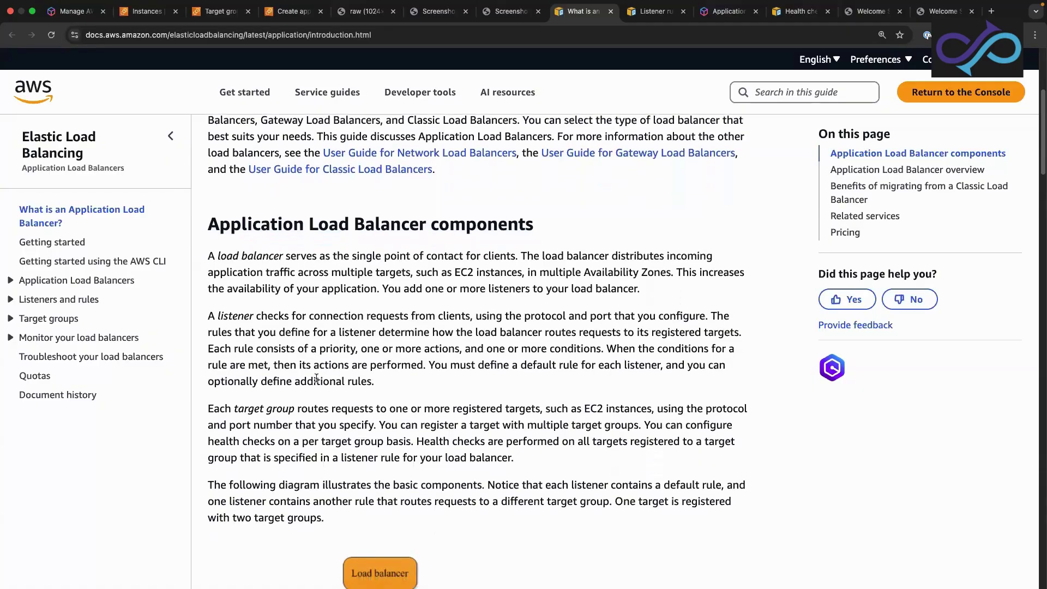
Read the listener paragraph, highlighting the text on checking client connection requests by protocol and port.
scroll(316, 377, "down", 6)
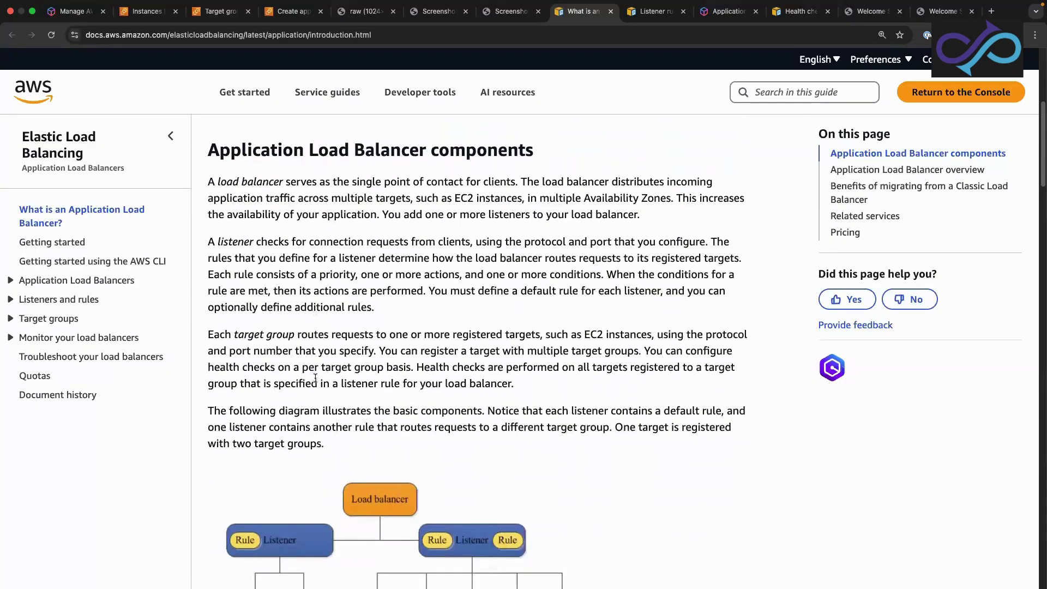
scroll(315, 382, "up", 1)
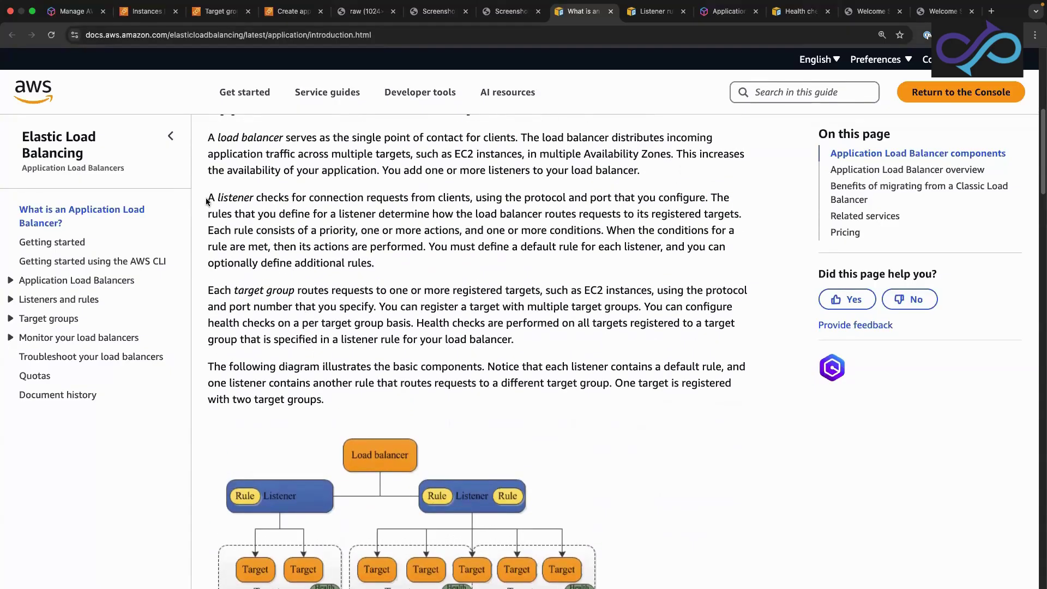
left_click_drag(208, 198, 296, 199)
left_click(239, 199)
left_click_drag(257, 199, 620, 201)
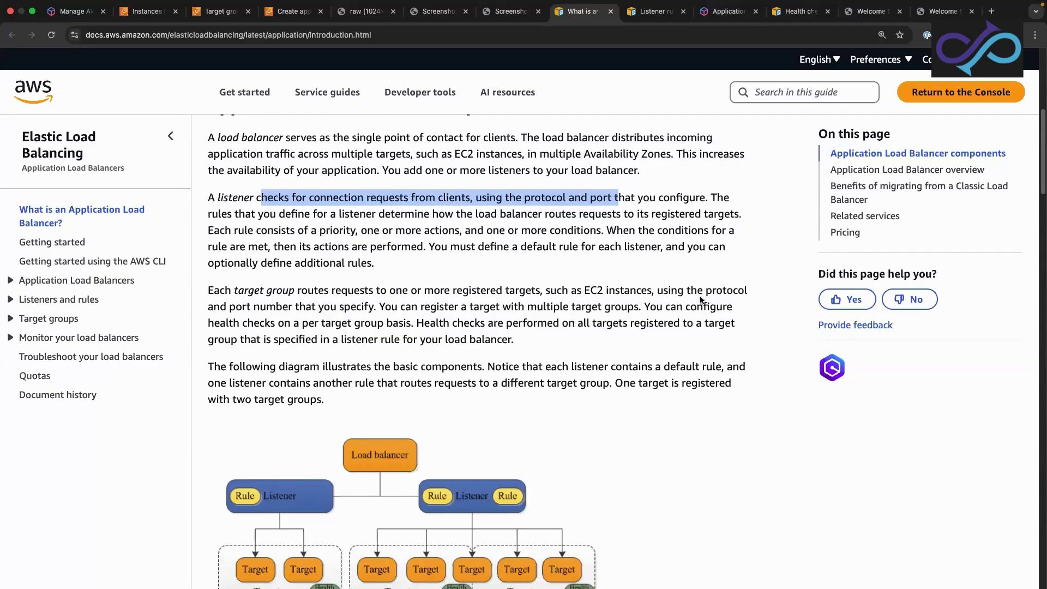
Examine the load balancer components diagram and the "Benefits of migrating from a Classic Load Balancer" list.
scroll(410, 382, "down", 2)
scroll(410, 379, "down", 5)
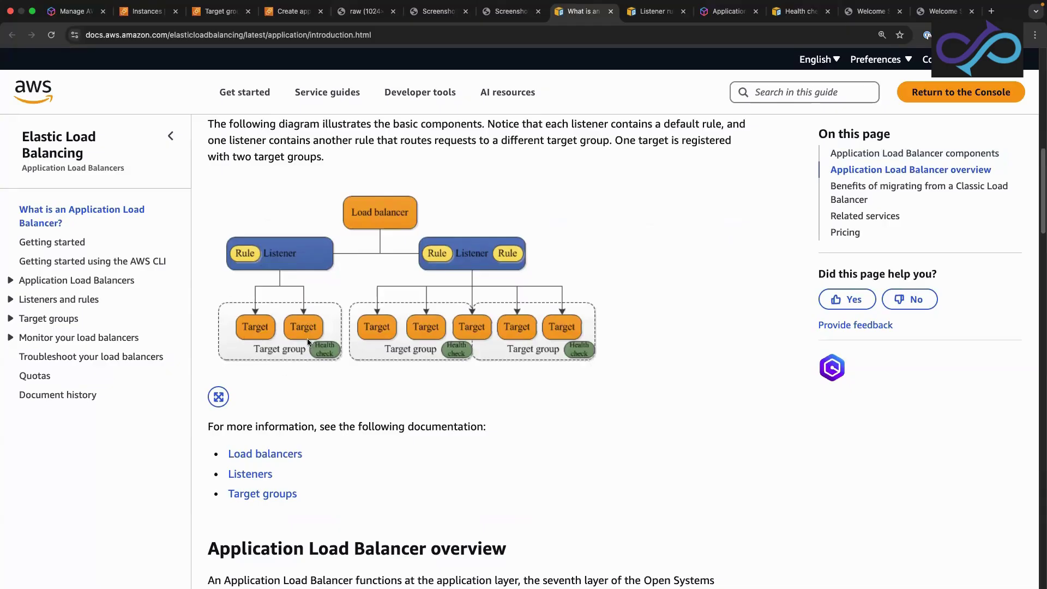
scroll(348, 389, "down", 10)
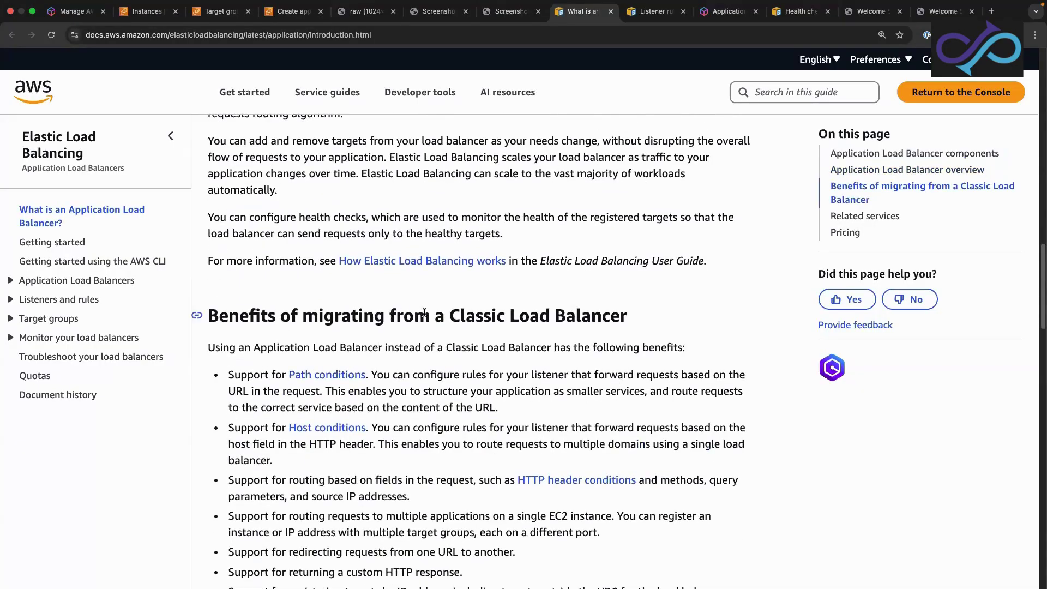
scroll(339, 351, "down", 8)
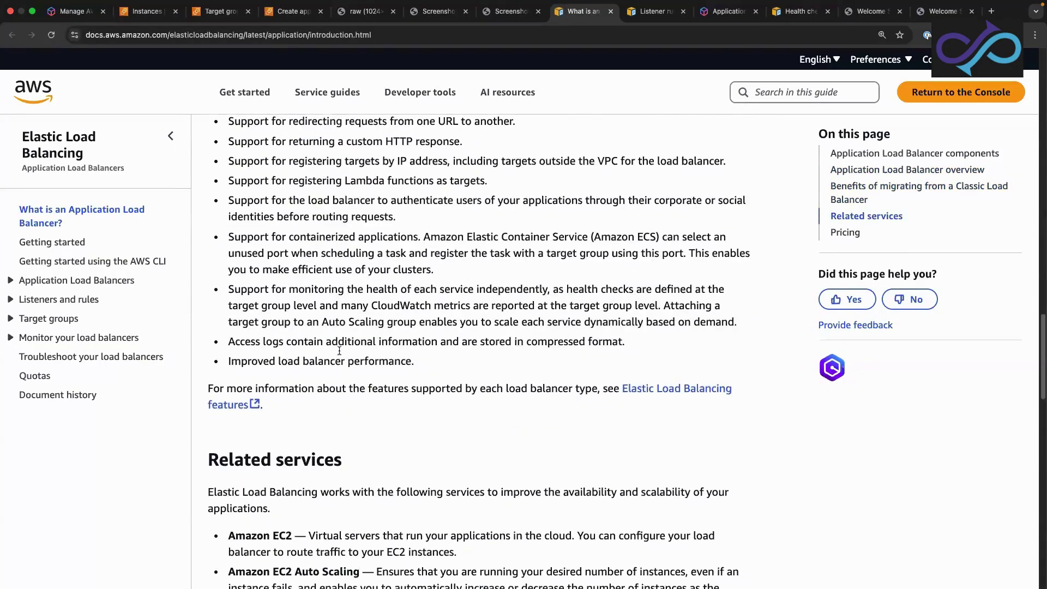
scroll(339, 351, "up", 8)
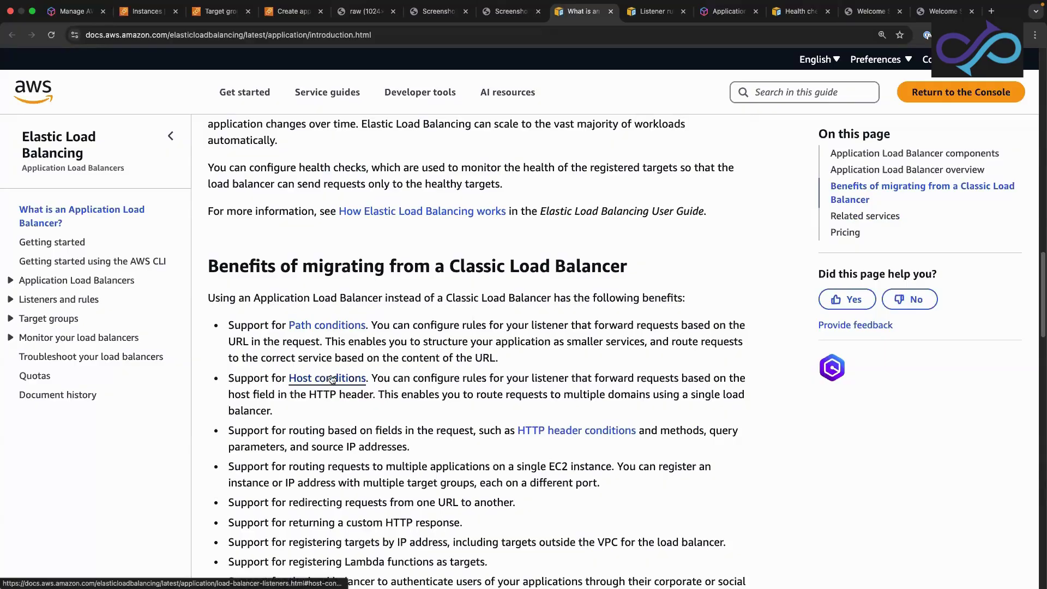
scroll(577, 382, "down", 3)
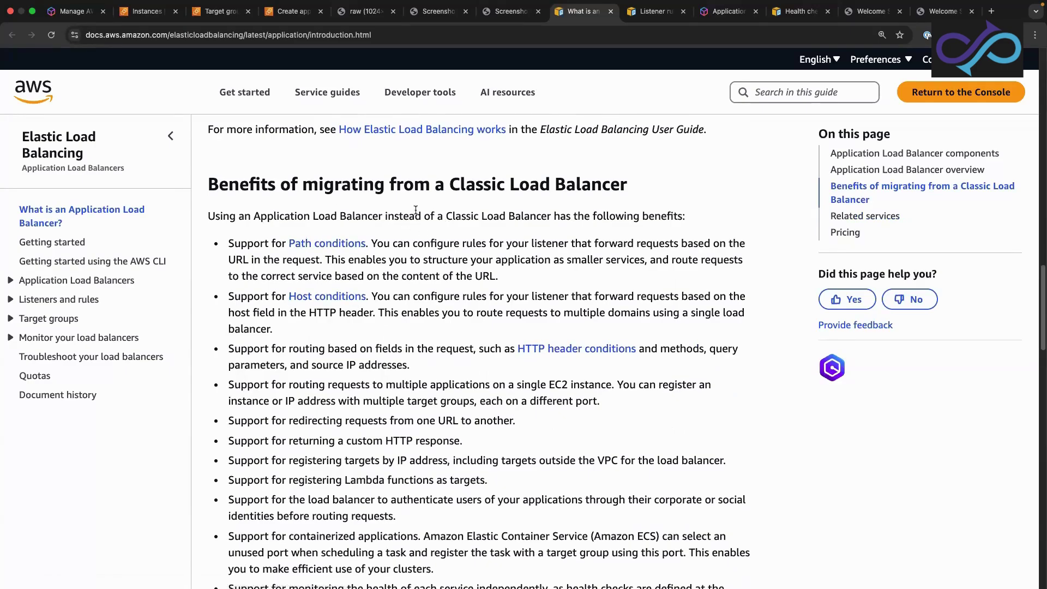
scroll(416, 210, "up", 3)
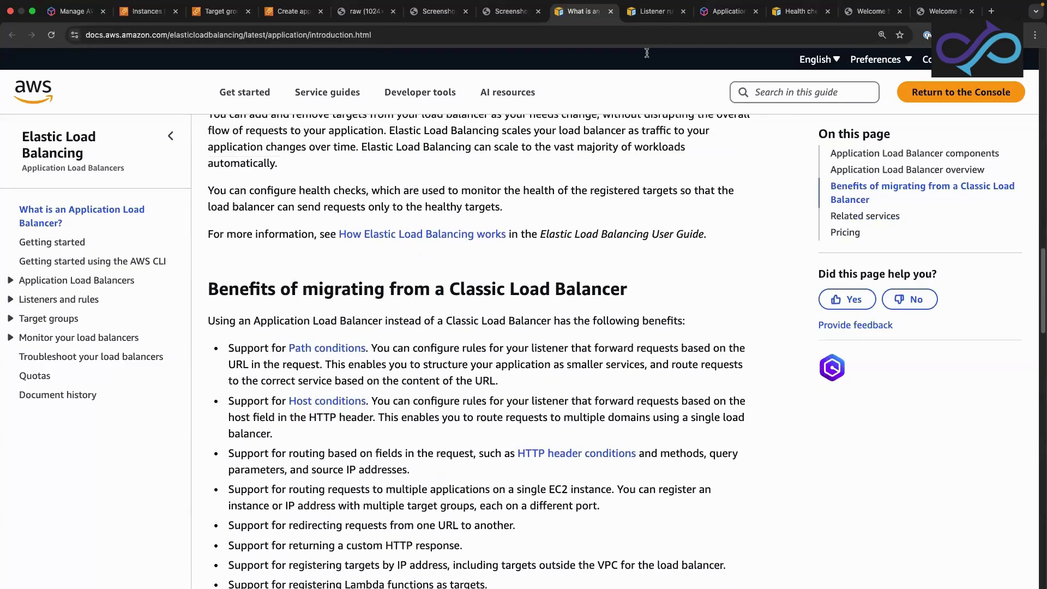
Open the listener rules documentation page and examine its "Requirements" and "Add a rule" sections.
left_click(655, 11)
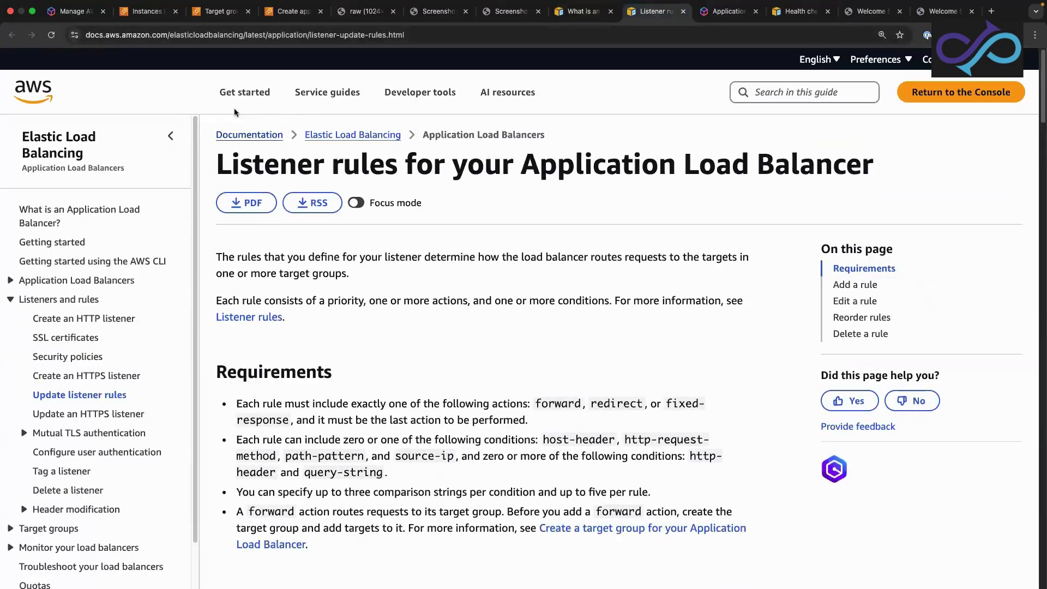
scroll(395, 305, "down", 2)
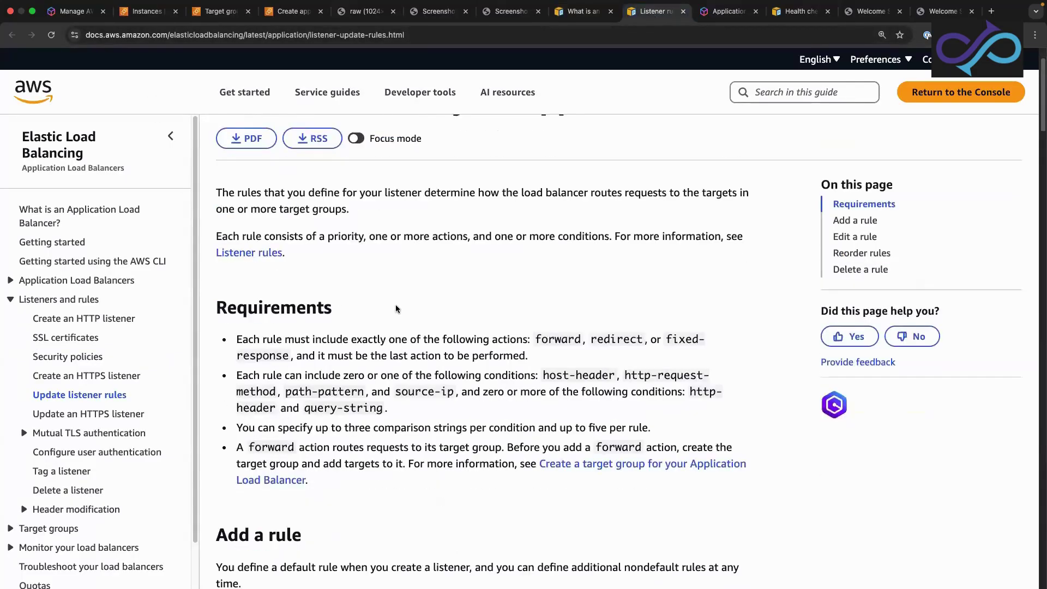
scroll(397, 295, "up", 2)
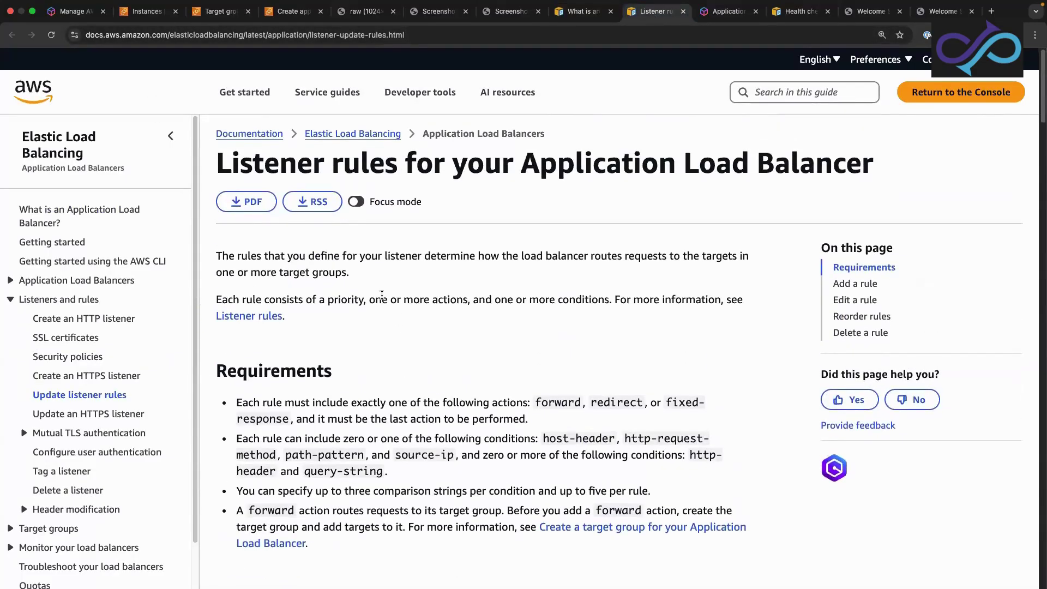
scroll(389, 297, "down", 9)
scroll(383, 298, "down", 1)
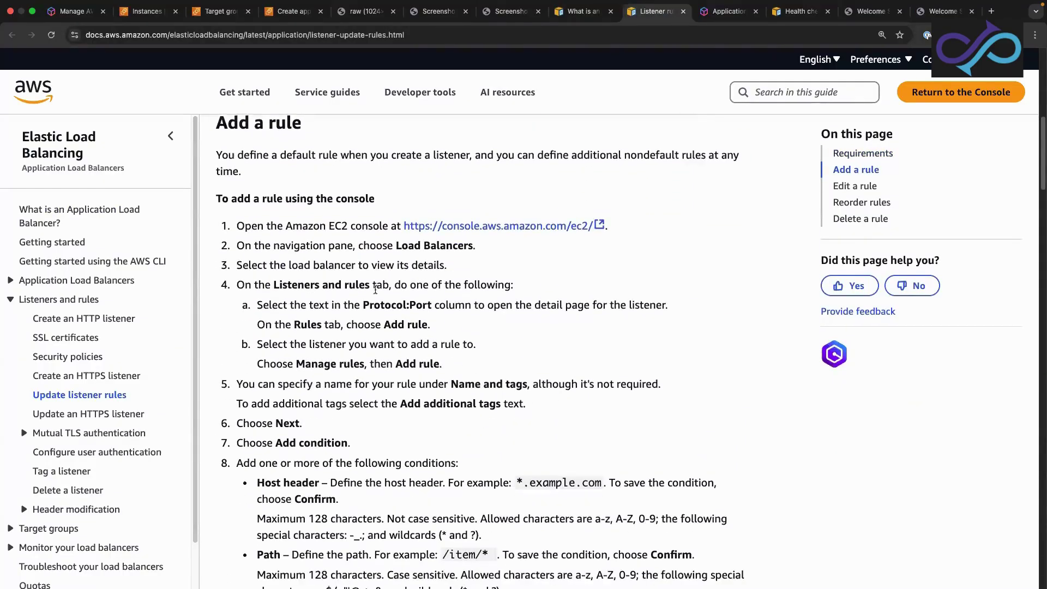
scroll(375, 290, "down", 3)
scroll(375, 290, "down", 2)
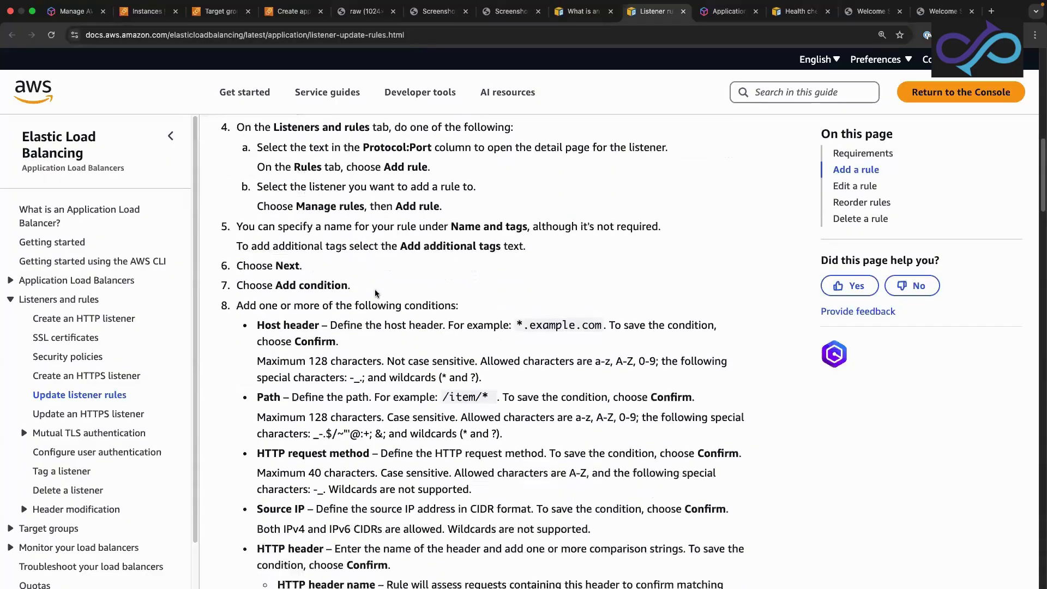
scroll(379, 290, "up", 5)
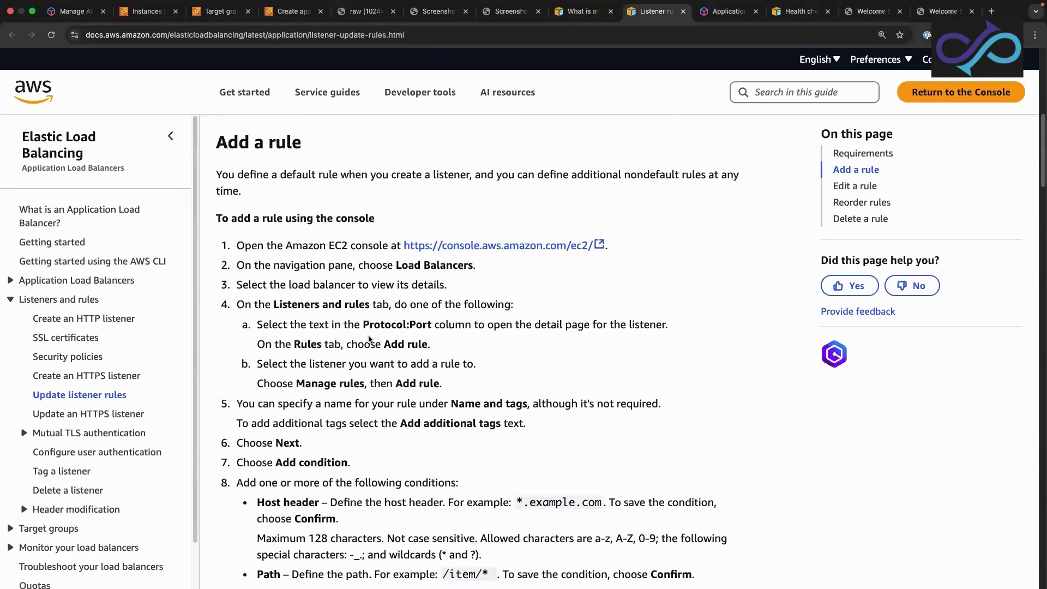
Skim the Elastic Load Balancing pricing page and close it.
left_click(729, 24)
scroll(639, 188, "down", 3)
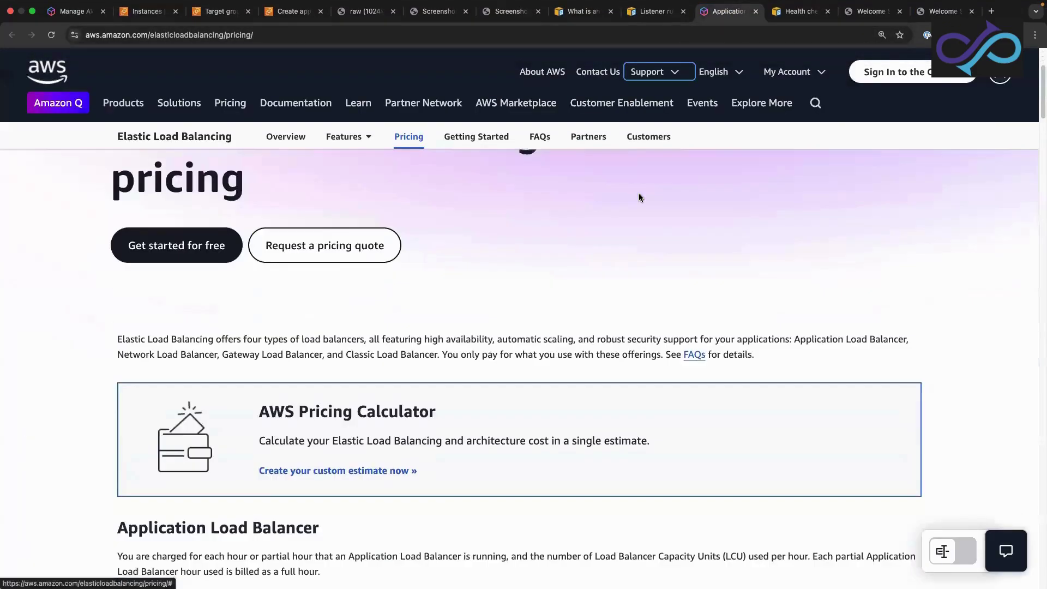
scroll(639, 197, "up", 3)
left_click(755, 11)
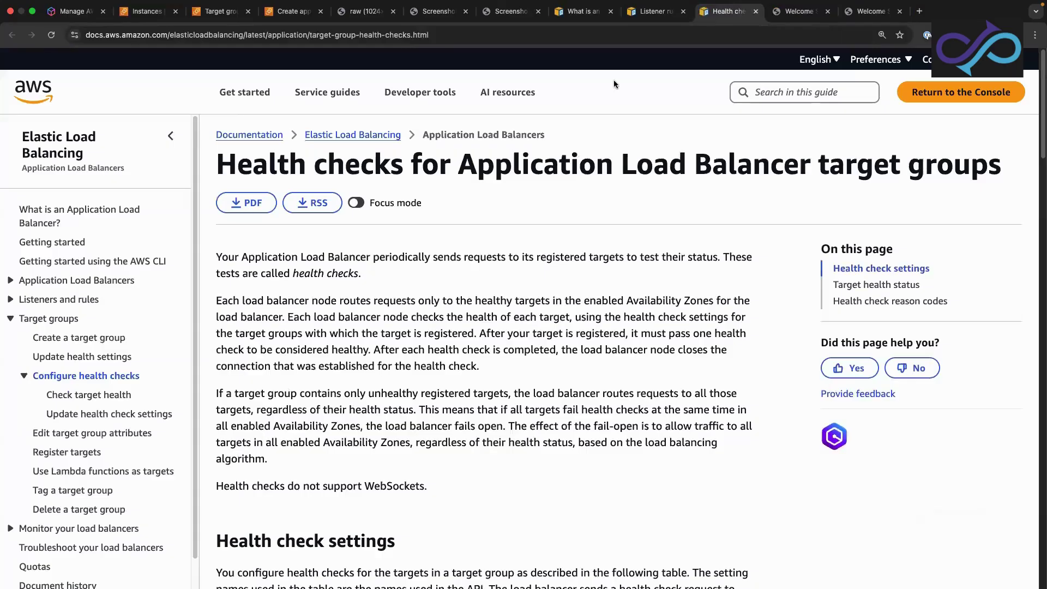
Recheck the alb-target-group details and return to the "Listeners and routing" section of the load balancer creation form.
left_click(243, 12)
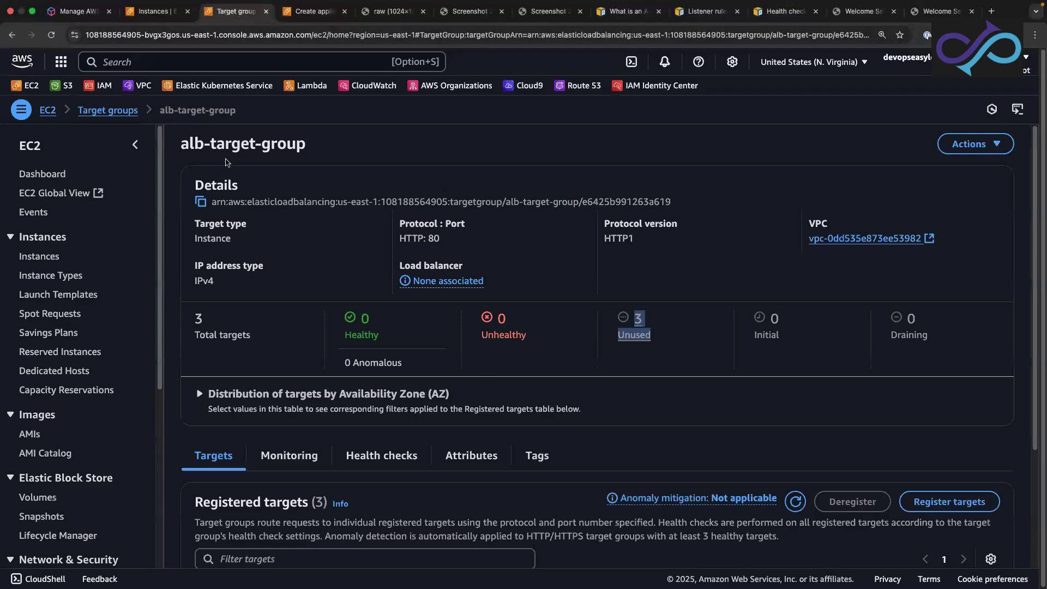
left_click(50, 35)
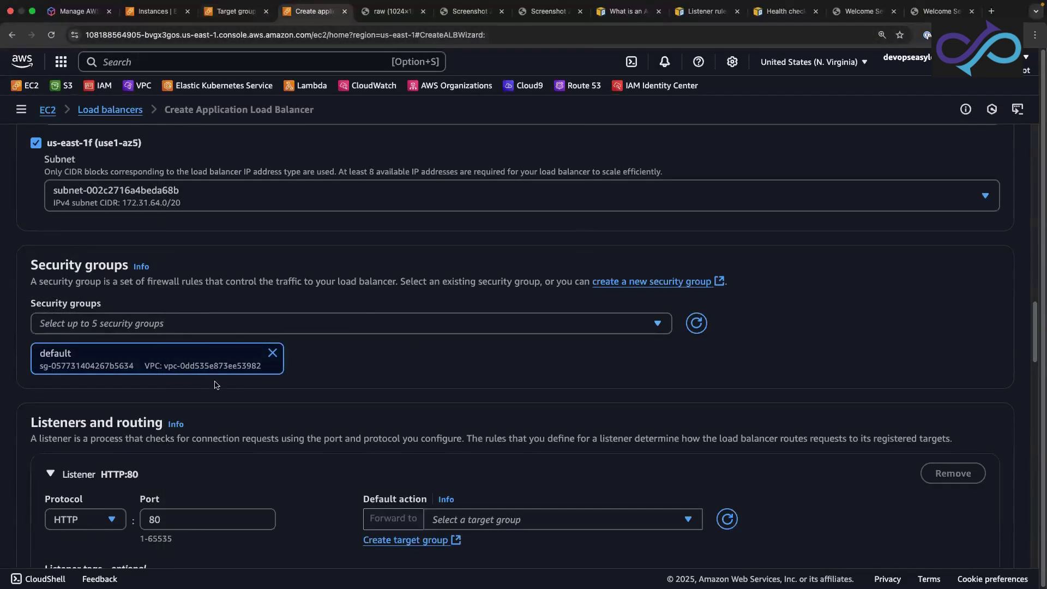
scroll(214, 385, "down", 5)
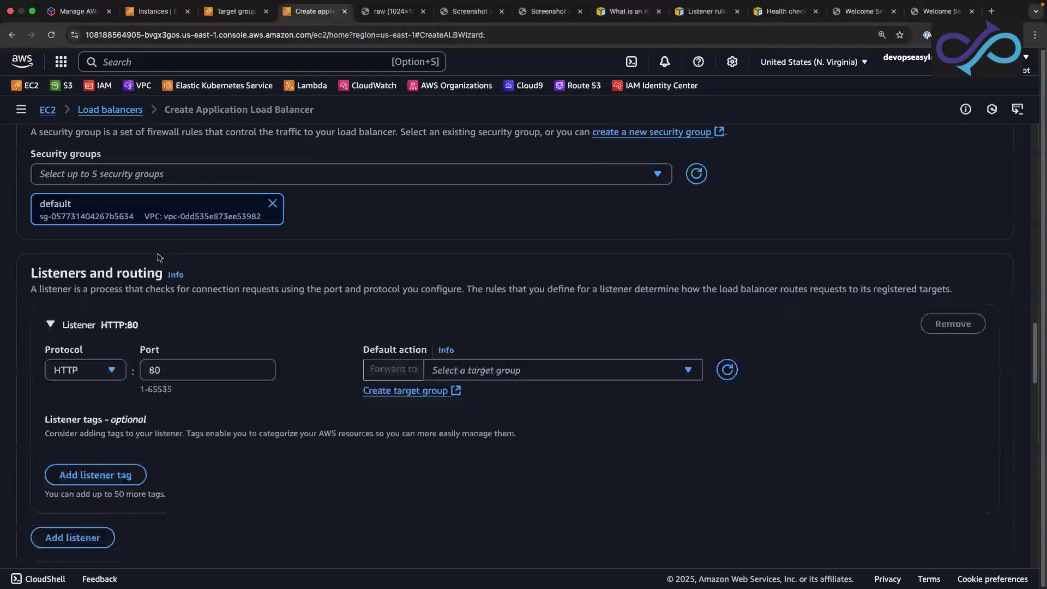
scroll(87, 221, "up", 1)
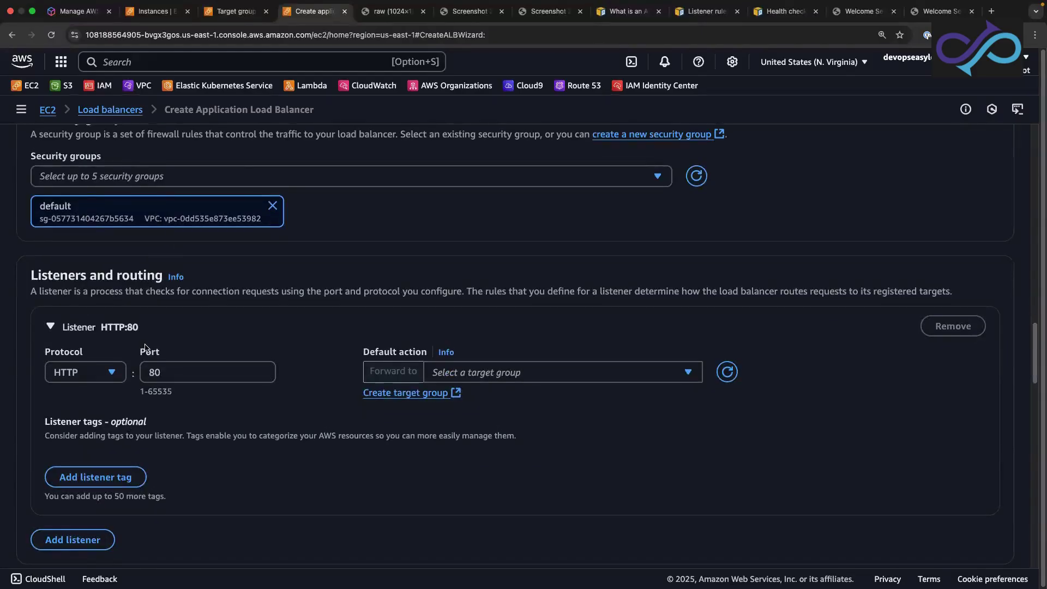
scroll(109, 333, "down", 2)
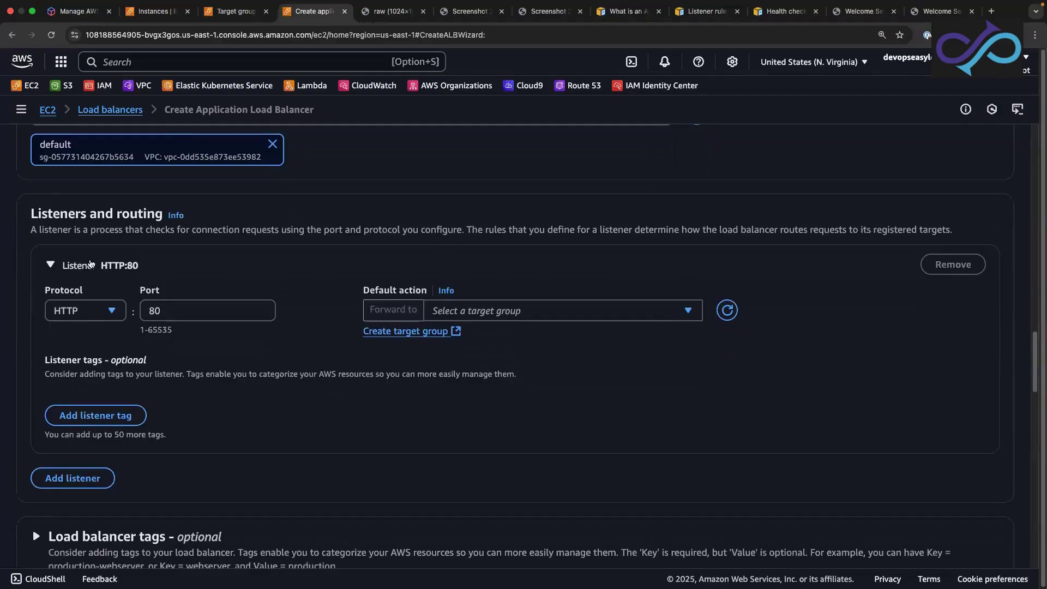
Review the listener's protocol options, keep HTTP on port 80, and set its default action to forward to alb-target-group.
left_click(110, 313)
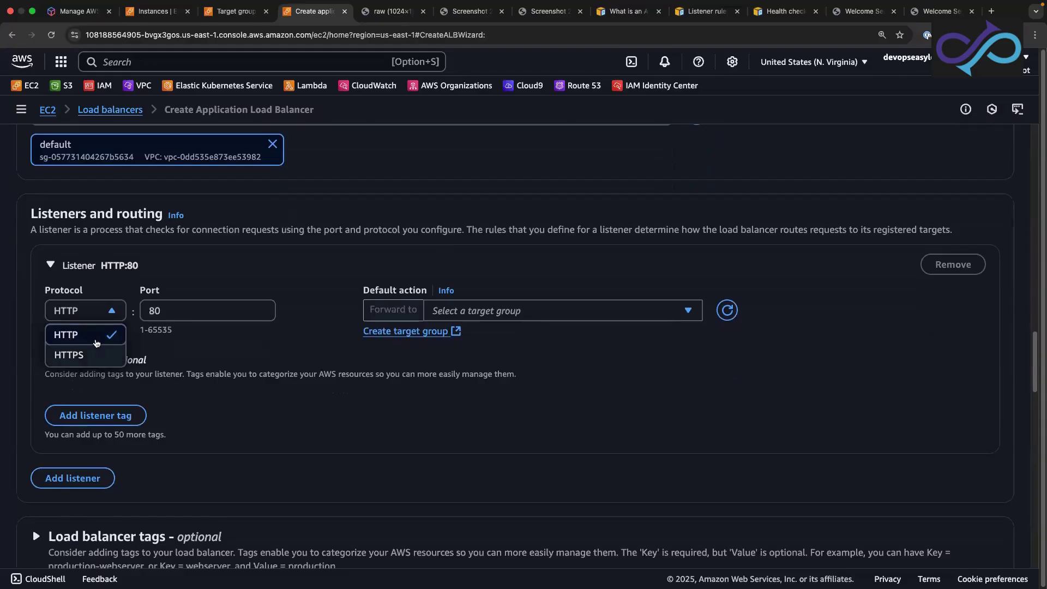
left_click(186, 265)
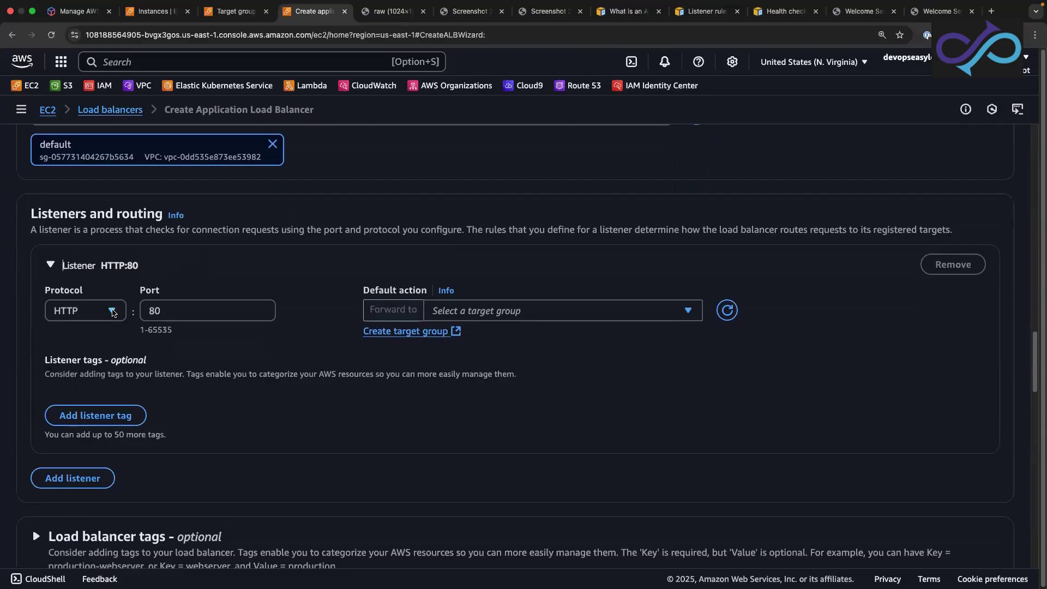
left_click(112, 311)
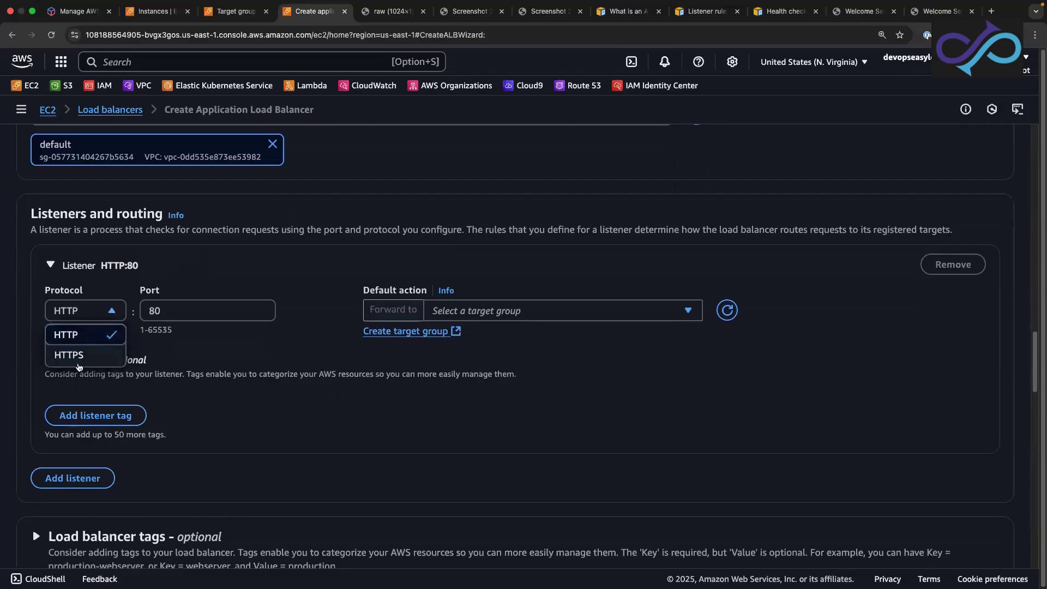
left_click(199, 312)
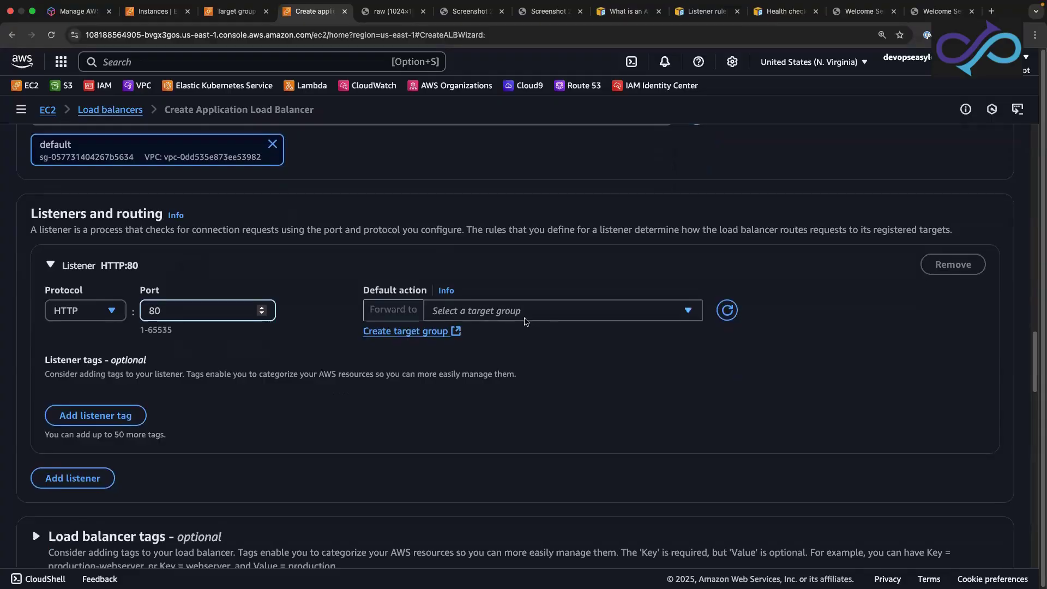
left_click(672, 316)
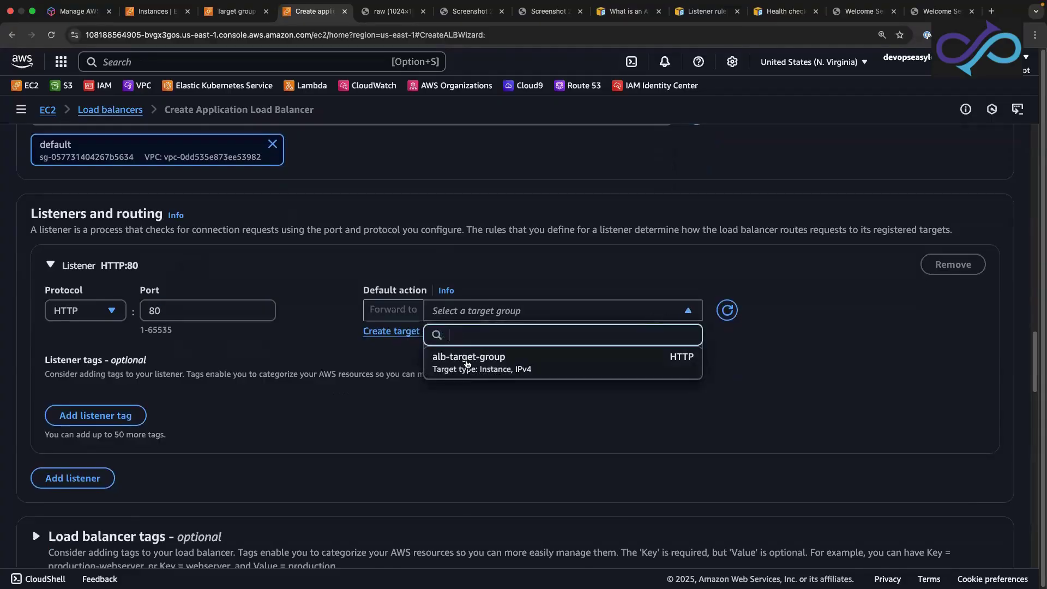
left_click(468, 363)
Leave the optional service integrations disabled and create the load balancer.
scroll(468, 408, "down", 6)
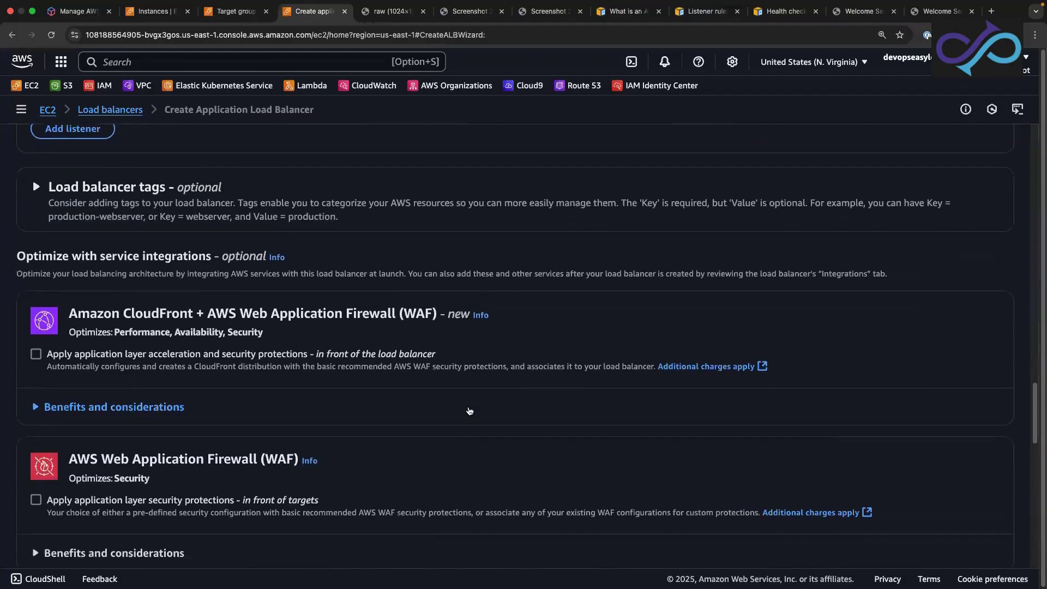
scroll(469, 410, "down", 15)
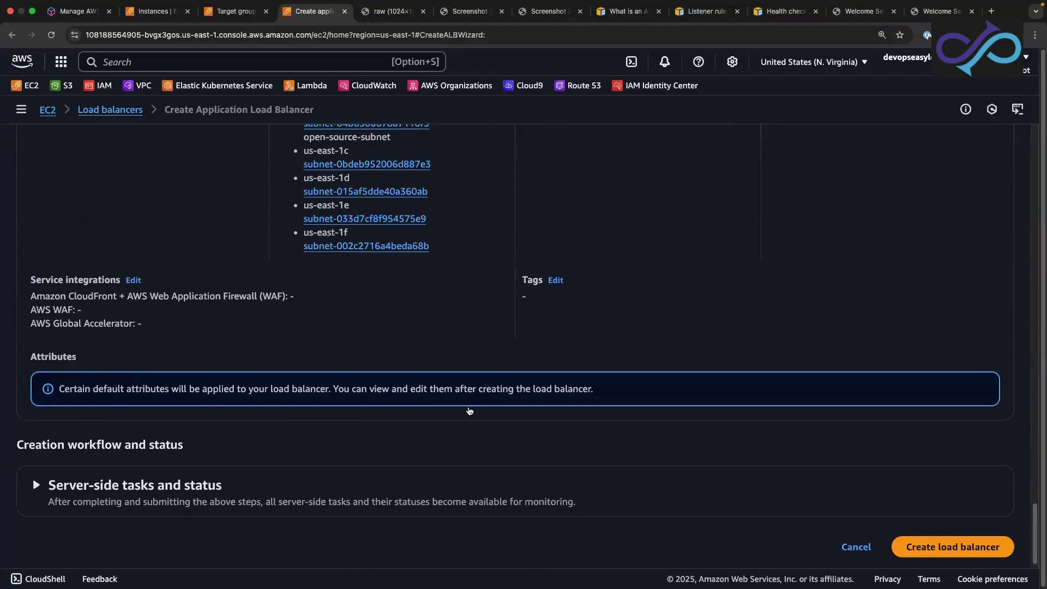
left_click(950, 532)
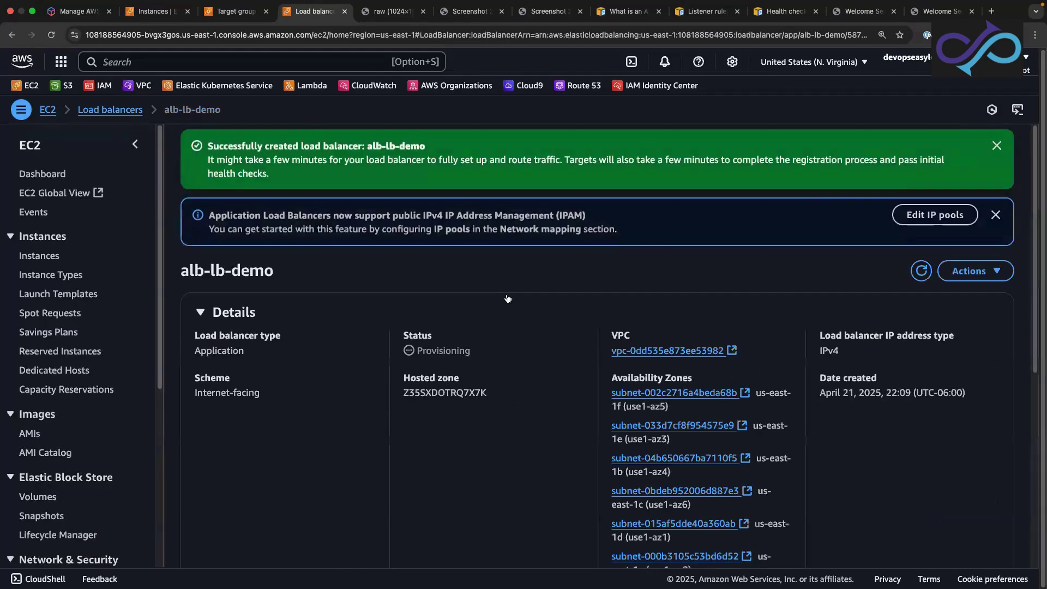
Dismiss both notifications on the alb-lb-demo details page and check the load balancer's status.
left_click(997, 147)
left_click(996, 151)
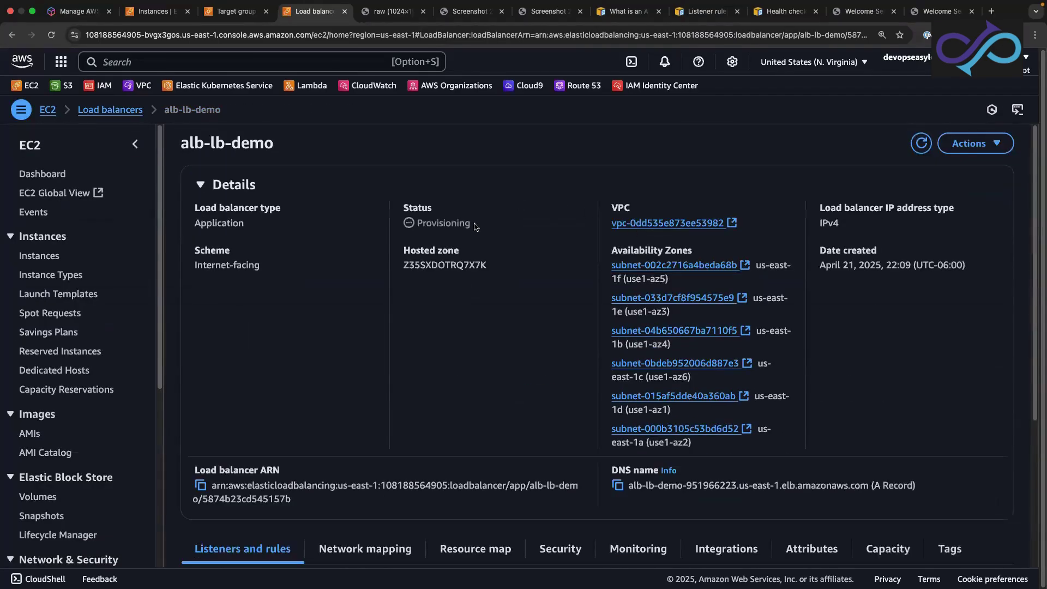
double_click(443, 224)
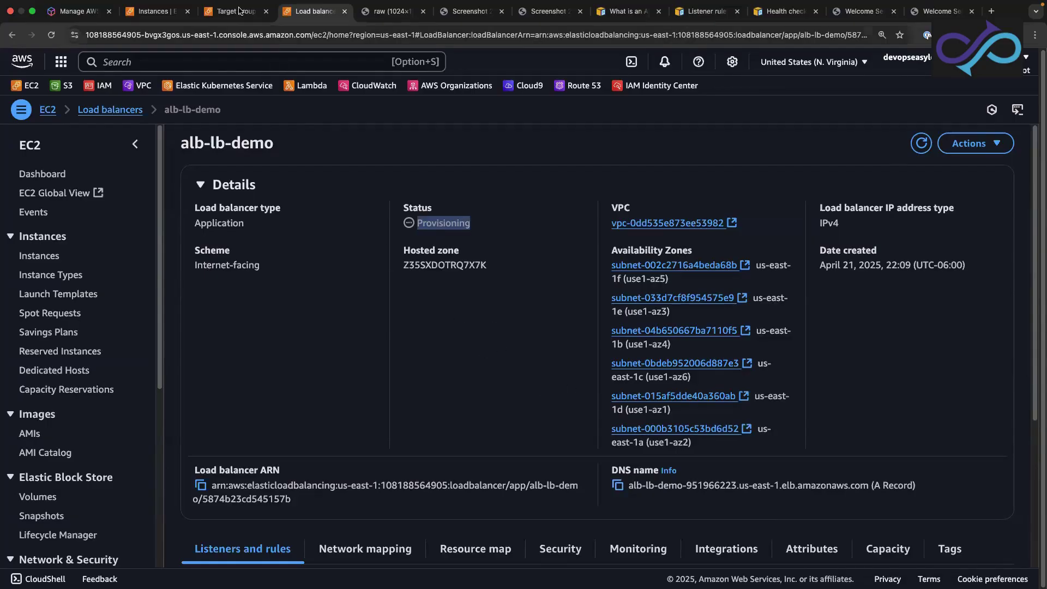
Reload the alb-target-group details page and examine its initial, healthy and total target counts.
left_click(237, 12)
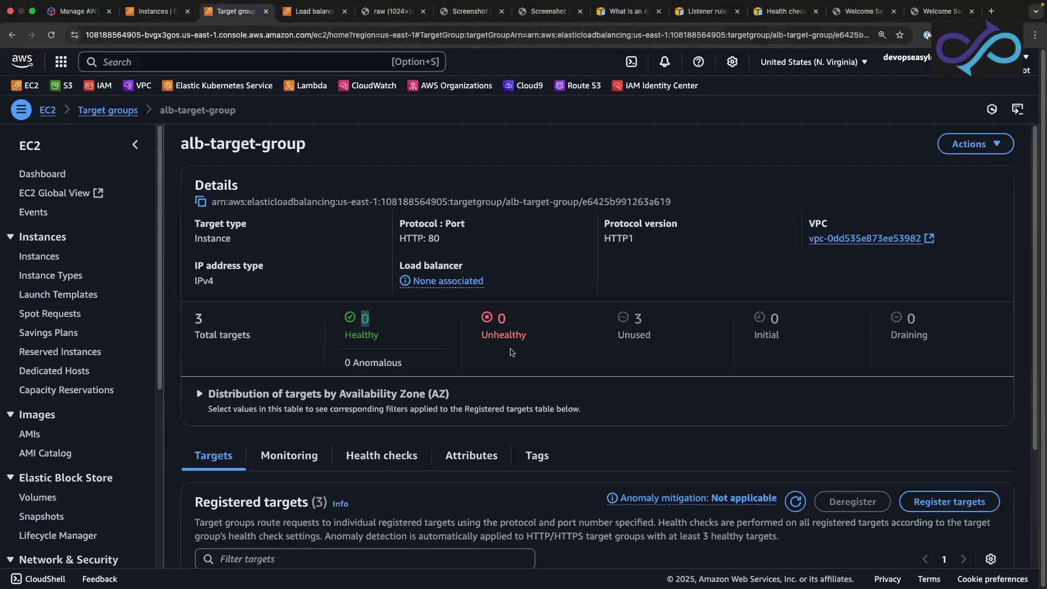
triple_click(352, 254)
left_click(50, 34)
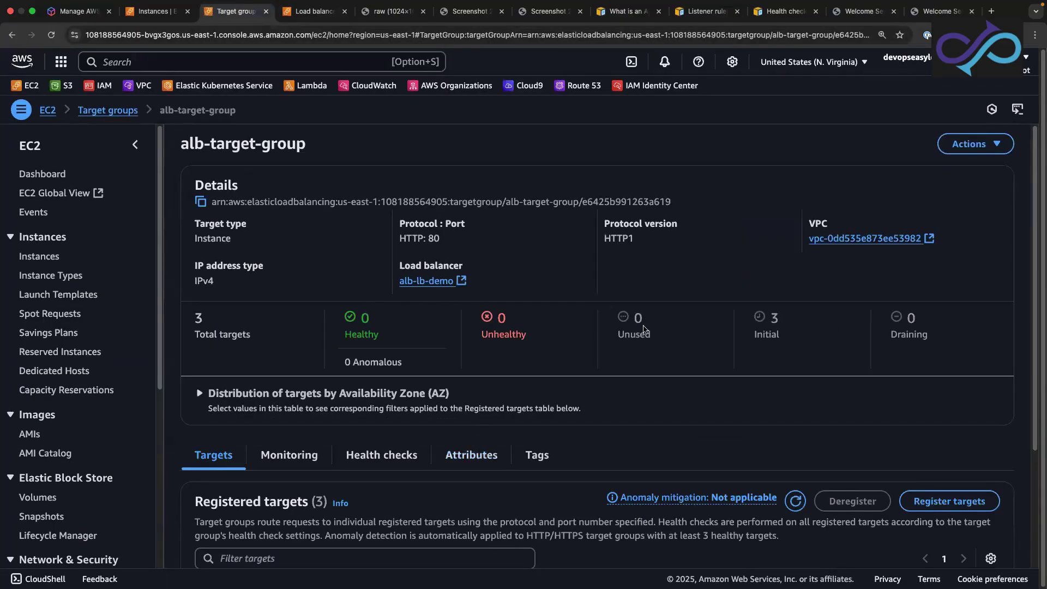
double_click(774, 317)
left_click_drag(364, 323, 354, 326)
left_click_drag(383, 338, 332, 320)
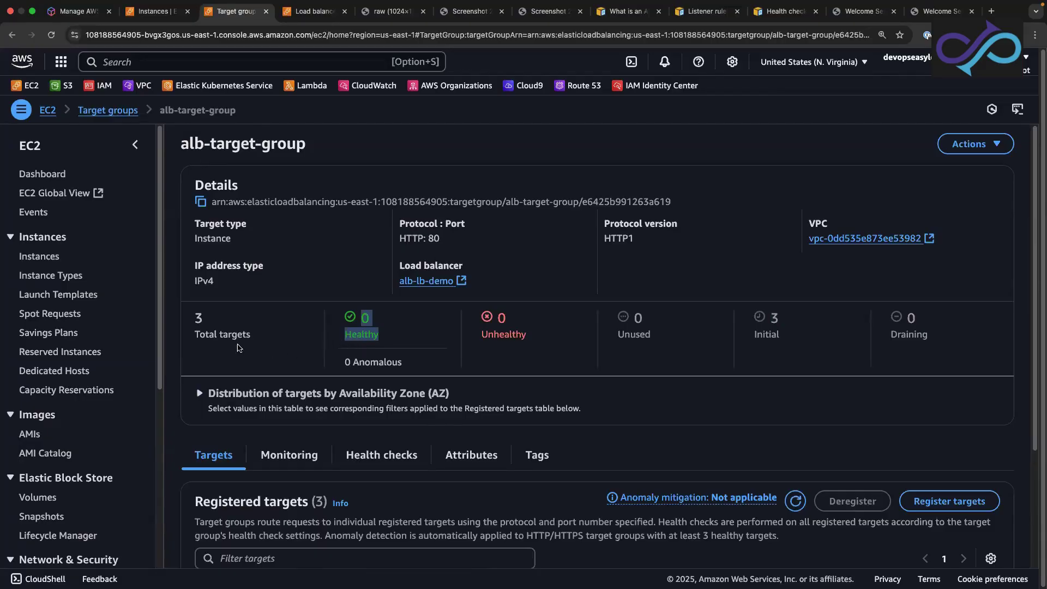
left_click_drag(204, 320, 190, 321)
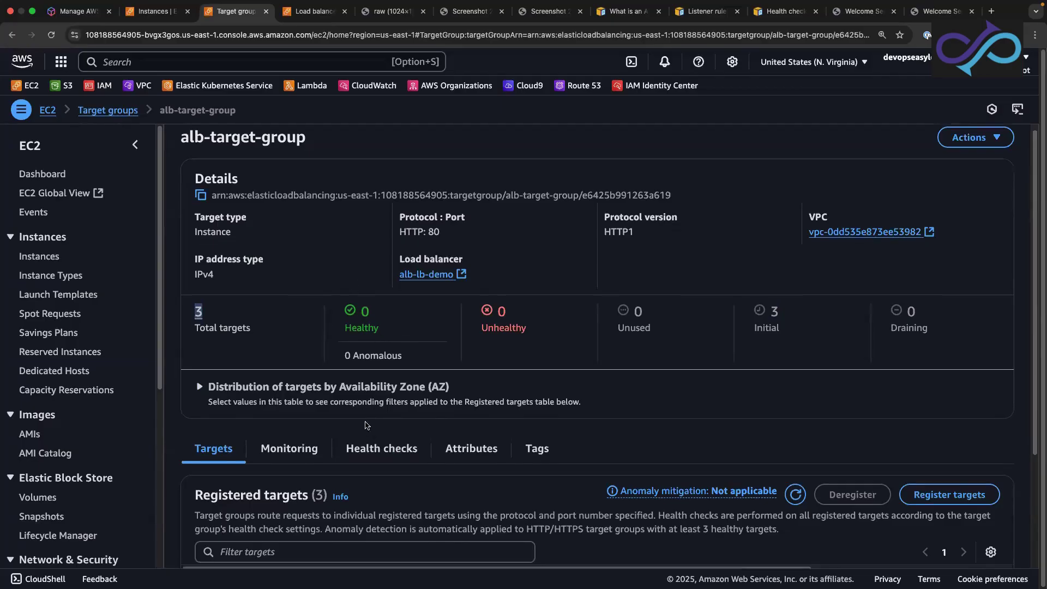
Examine the registered targets table for the health status of the three app servers.
scroll(338, 355, "down", 5)
scroll(453, 414, "up", 1)
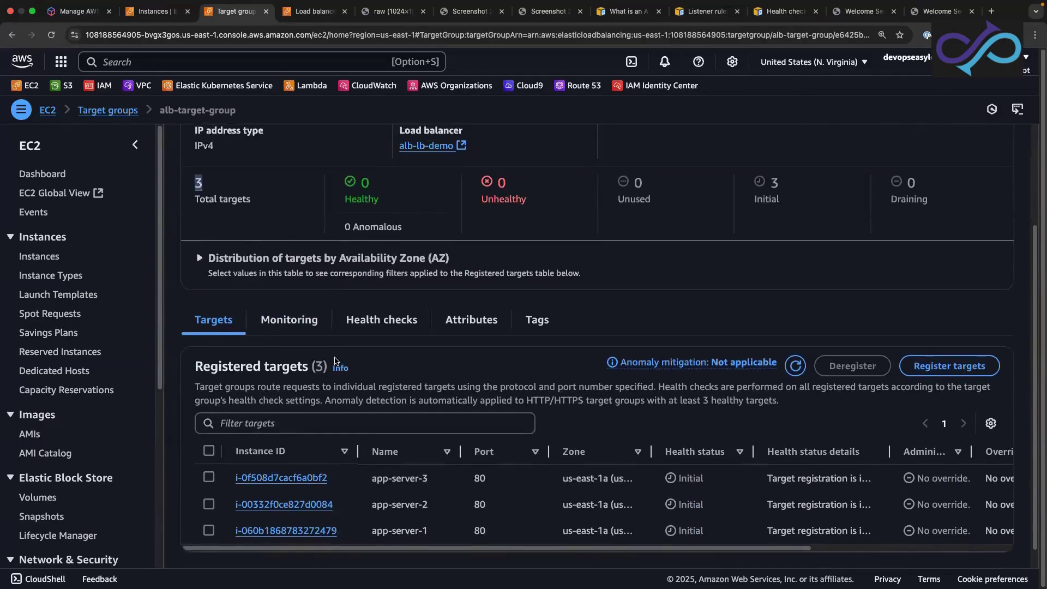
scroll(590, 472, "down", 1)
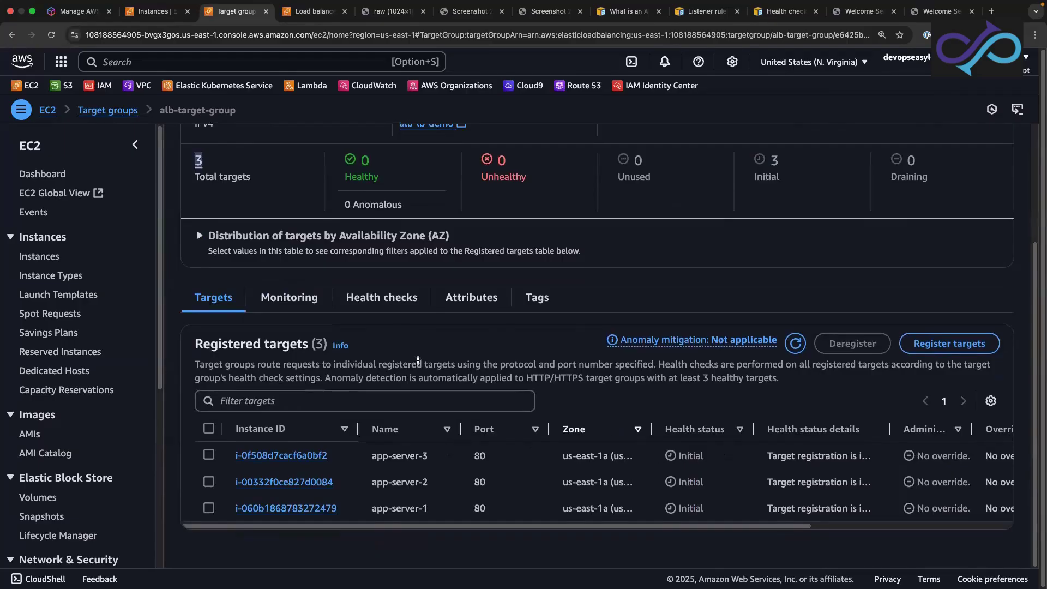
scroll(420, 362, "up", 5)
scroll(431, 354, "down", 5)
scroll(436, 353, "up", 5)
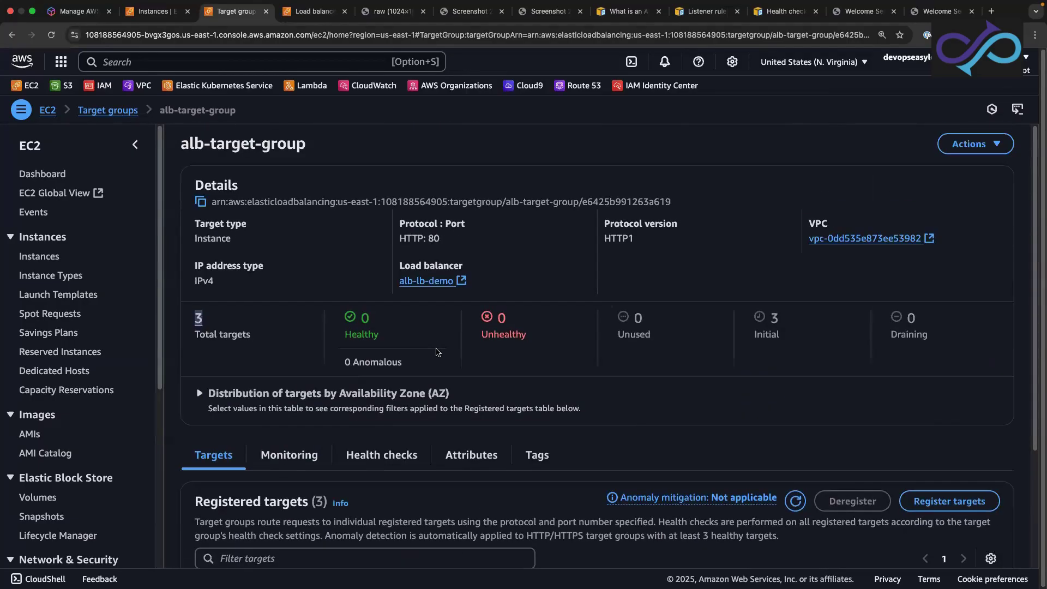
Open the Target Groups list in a new browser tab and switch to it.
scroll(161, 484, "down", 3)
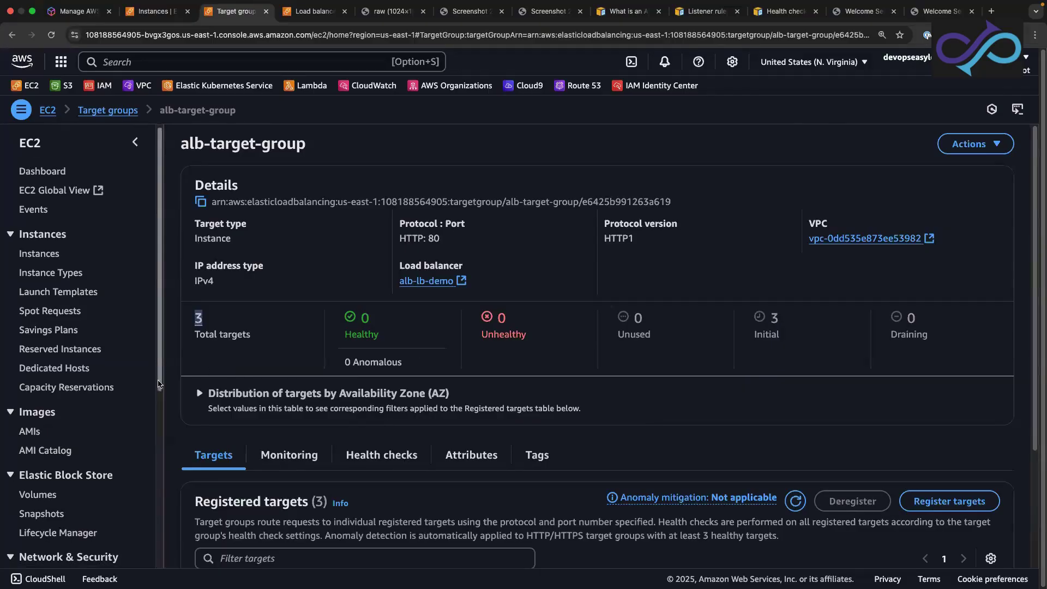
scroll(159, 480, "down", 3)
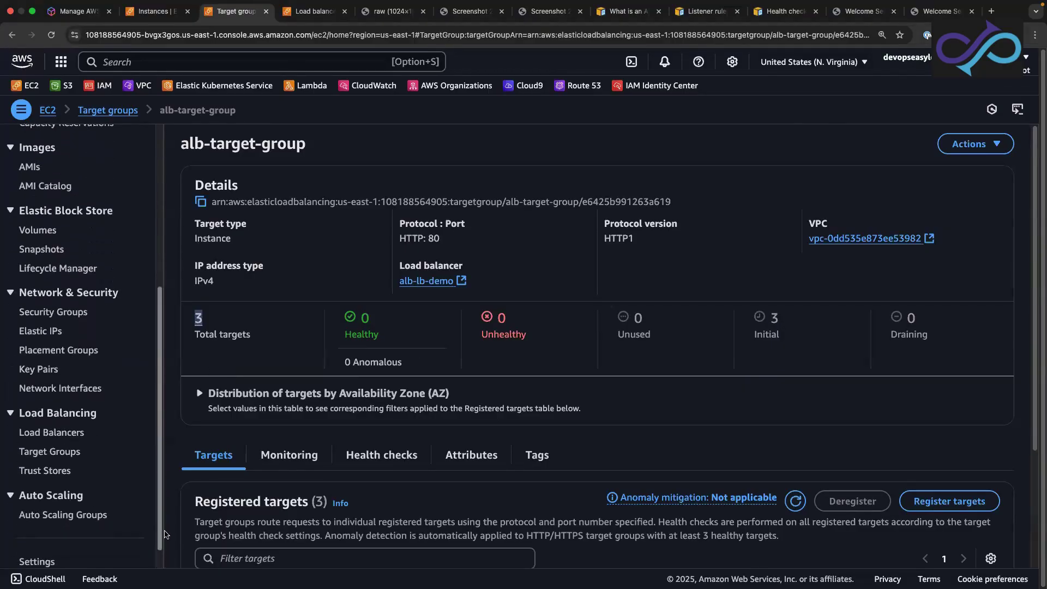
right_click(61, 447)
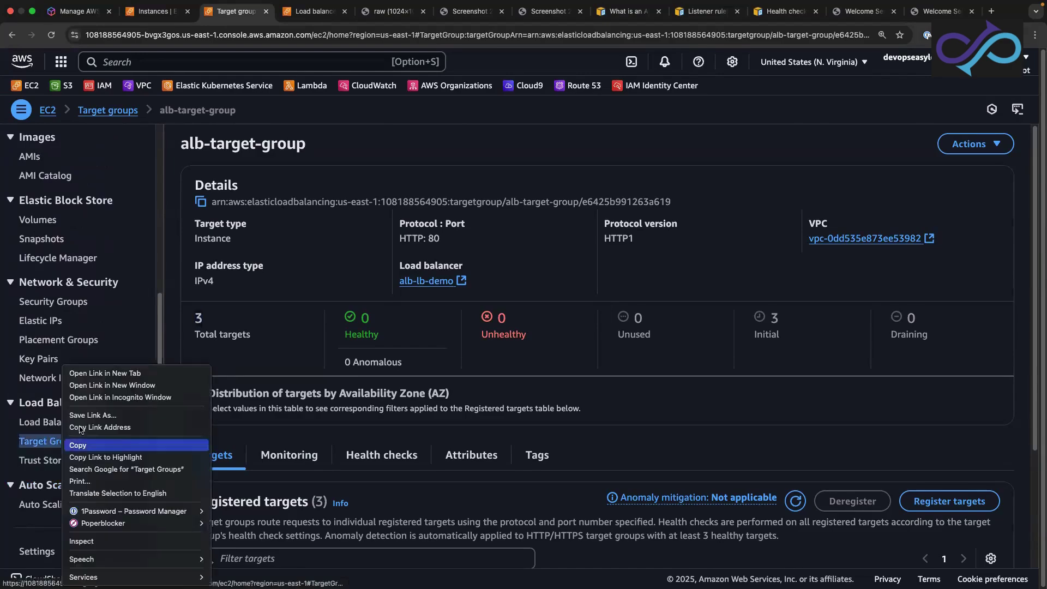
left_click(104, 374)
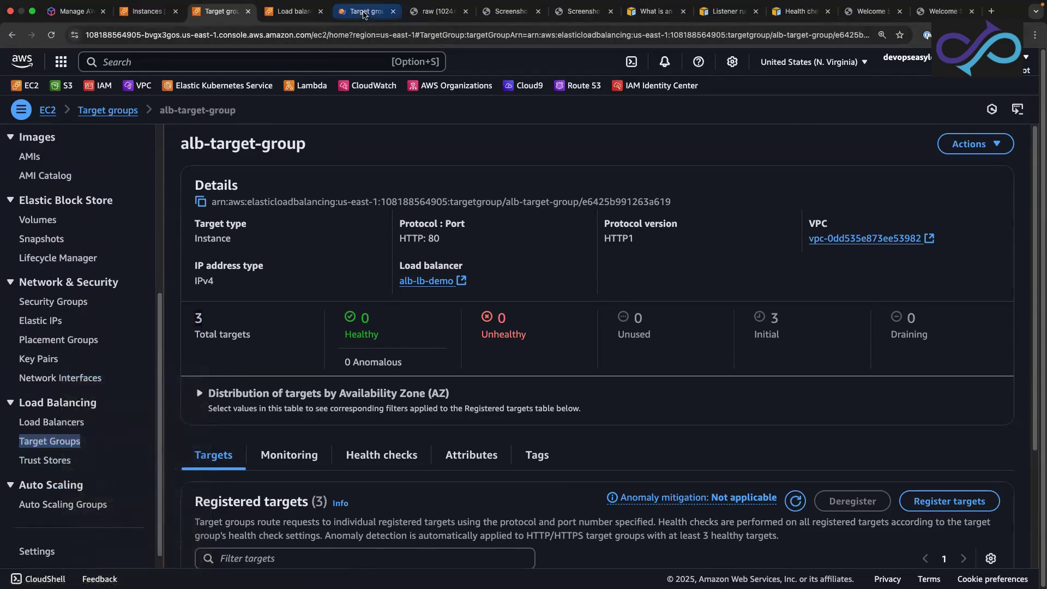
left_click(365, 11)
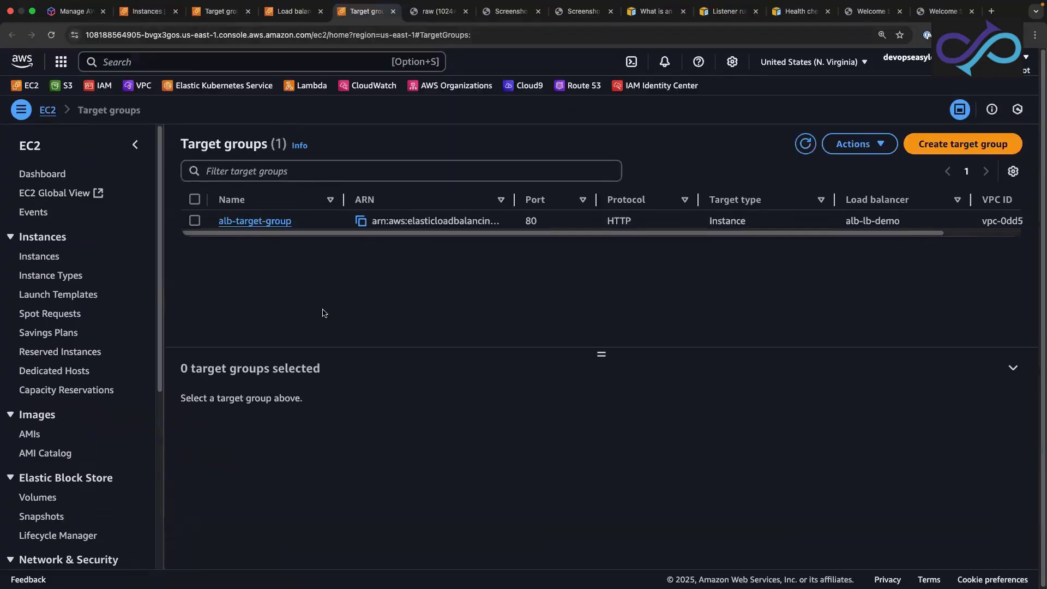
Start a new instance target group named target-server1-grp, keeping HTTP port 80 and the default health check, and proceed to target registration.
left_click(962, 144)
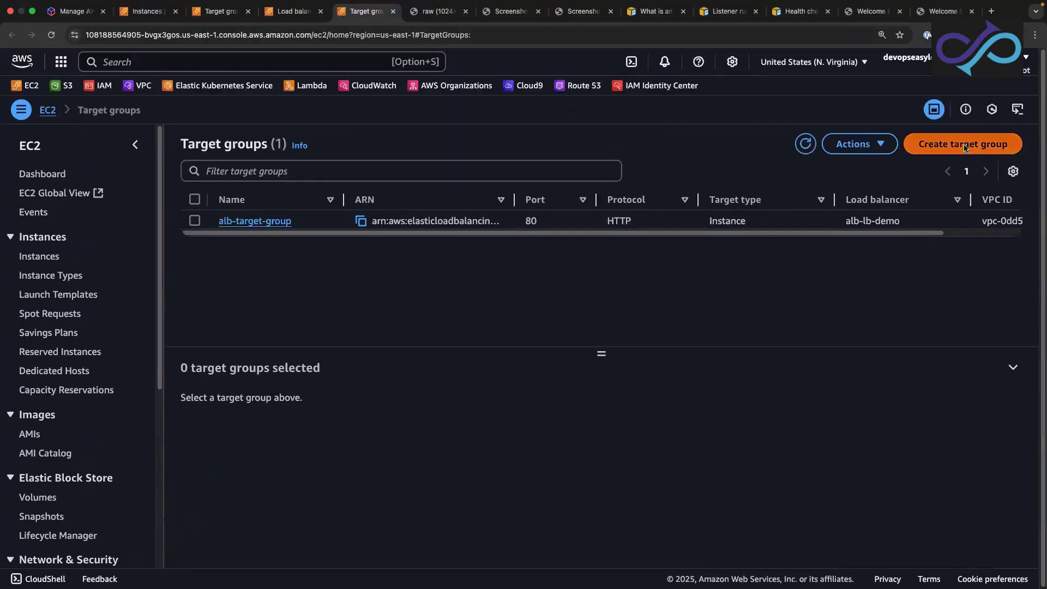
scroll(344, 346, "down", 7)
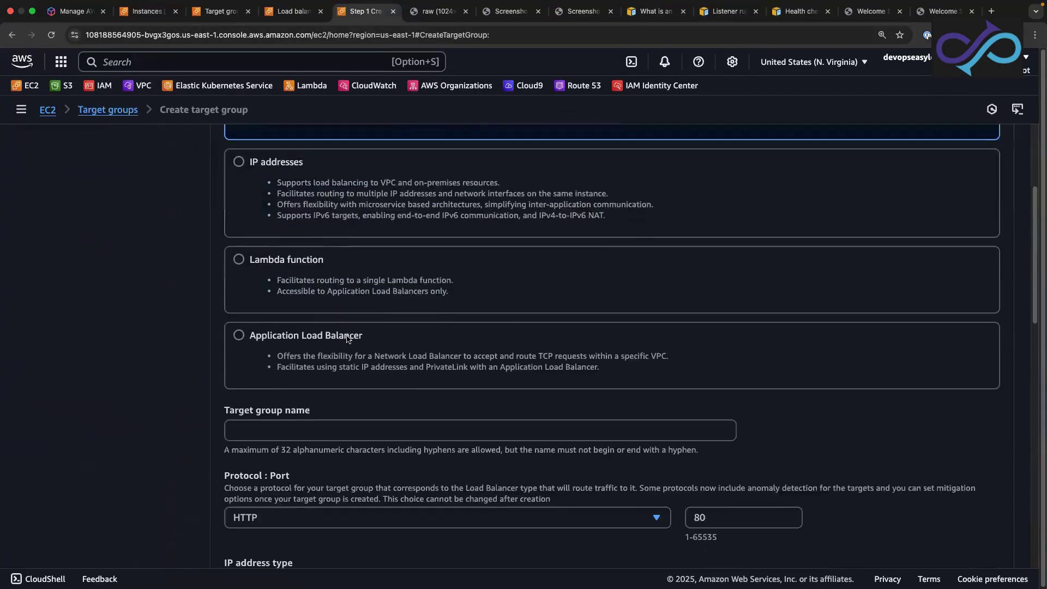
left_click(324, 227)
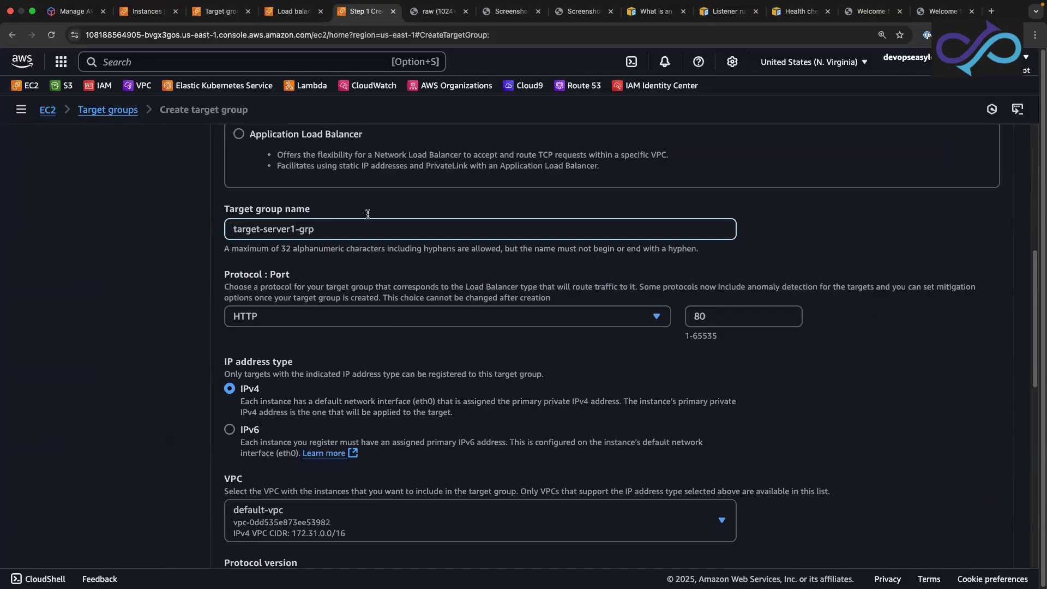
scroll(377, 328, "down", 10)
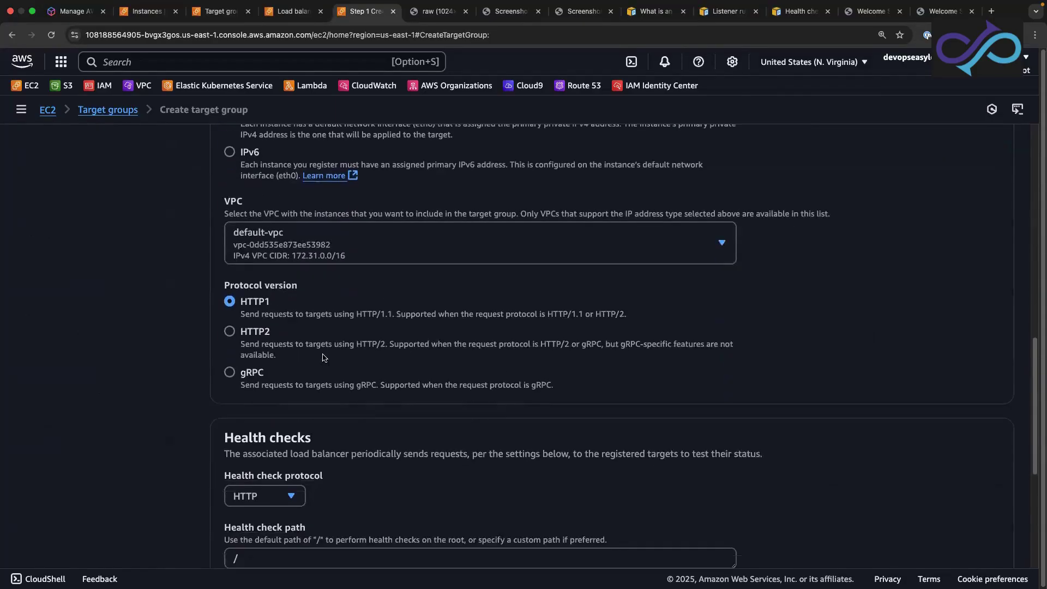
scroll(326, 355, "down", 3)
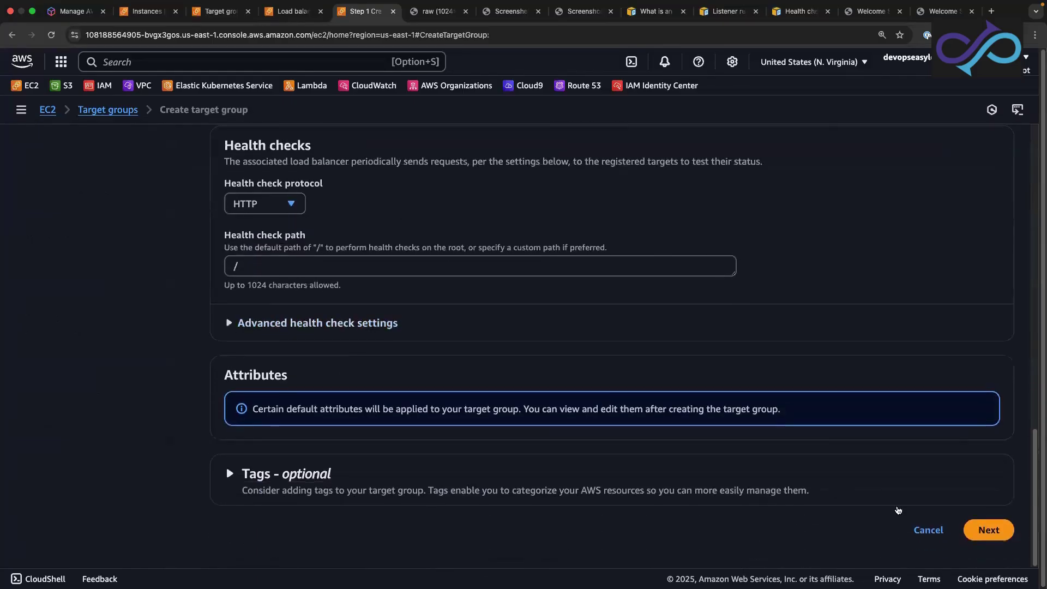
left_click(985, 534)
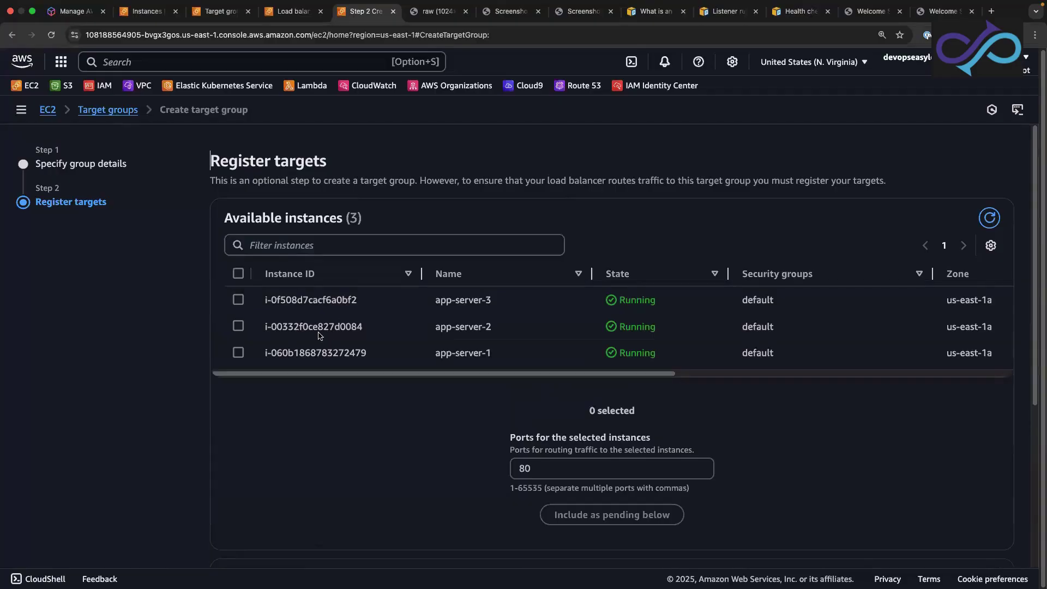
Include app-server-1 as a pending target on port 80 and create the target group.
left_click(238, 353)
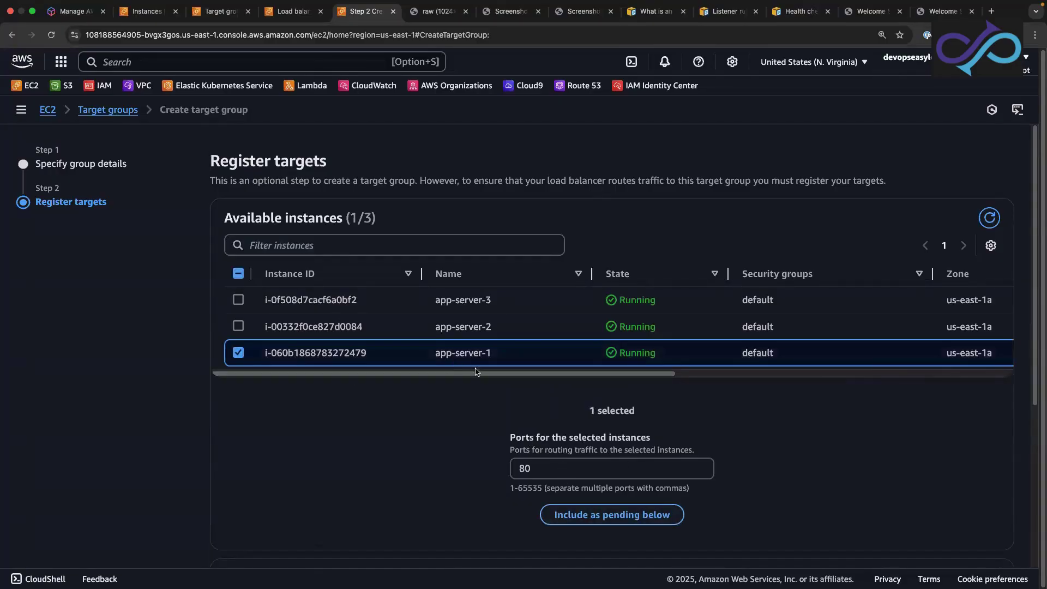
left_click(626, 515)
scroll(626, 515, "down", 5)
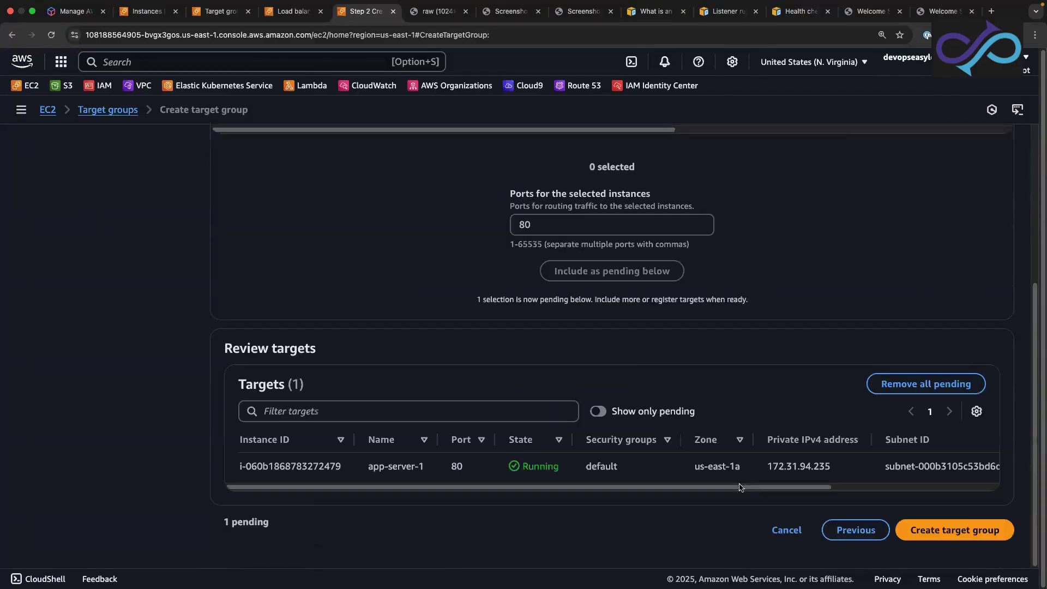
left_click(956, 528)
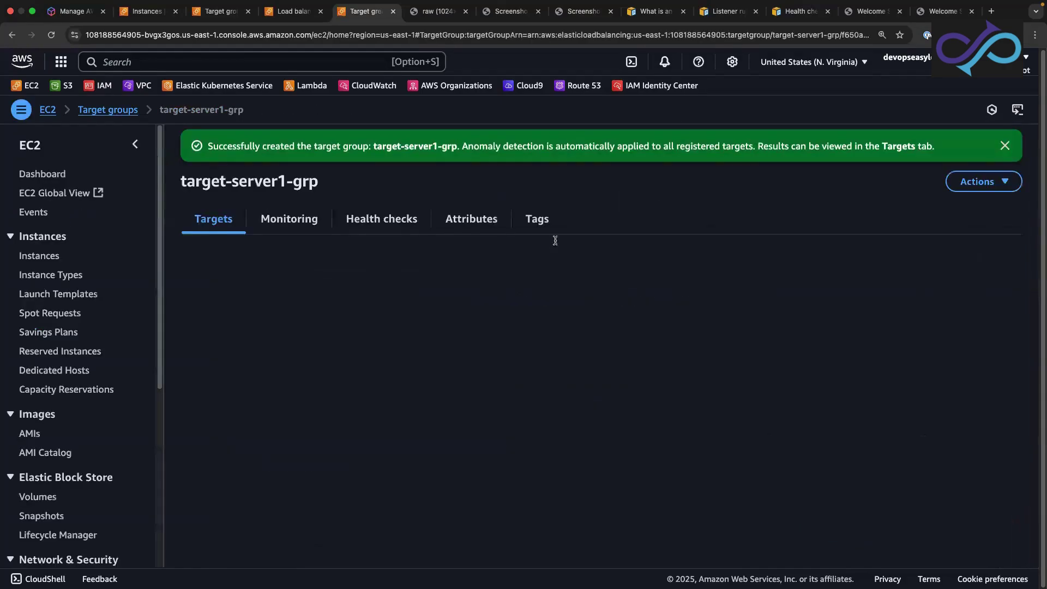
From the target groups list, start another instance target group named target-server2-grp with default settings and proceed to target registration.
scroll(71, 372, "down", 5)
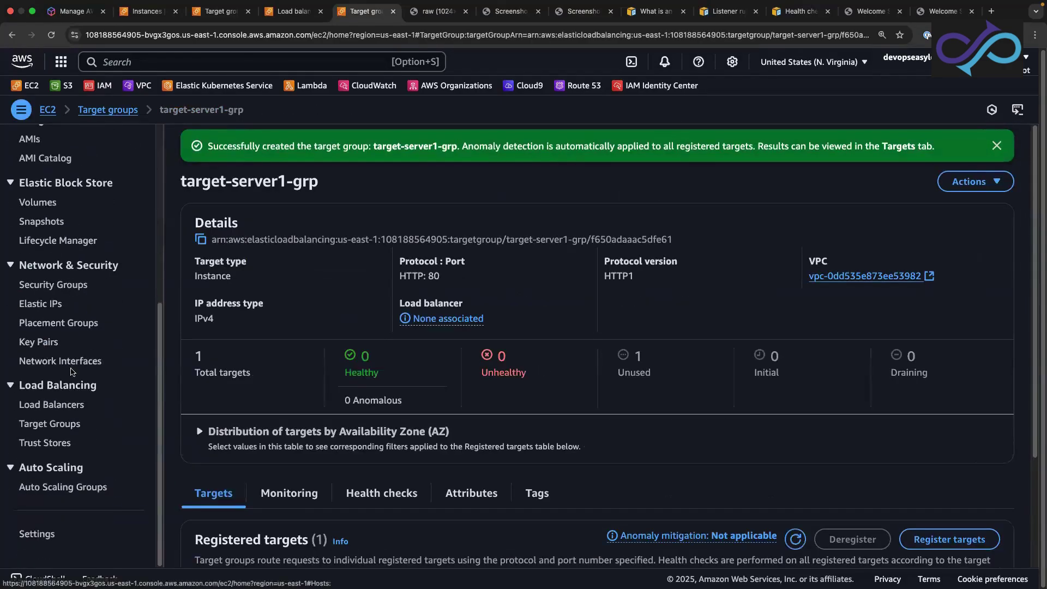
left_click(50, 423)
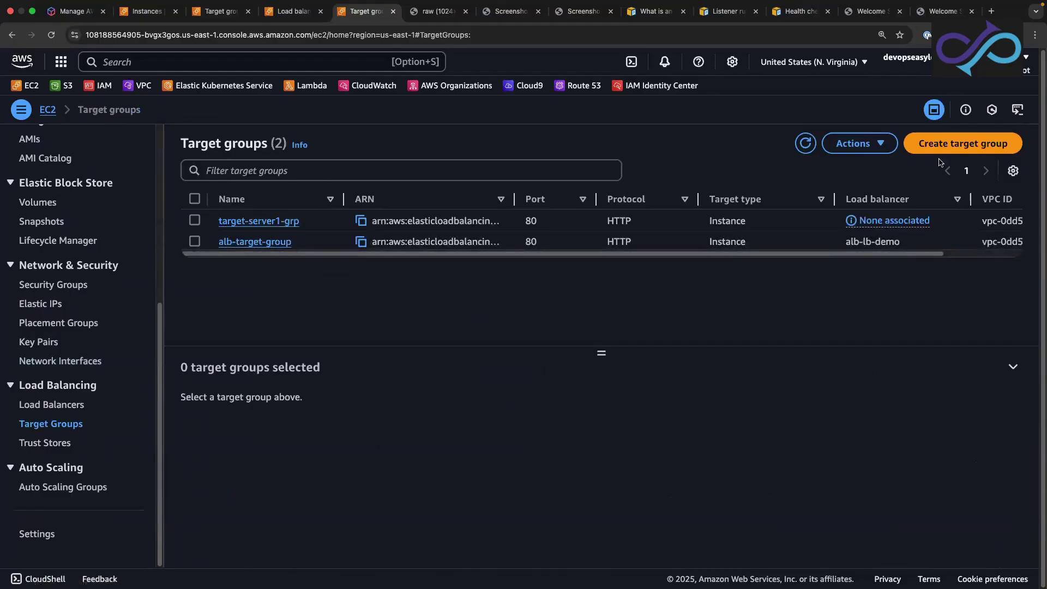
left_click(963, 144)
scroll(298, 385, "down", 10)
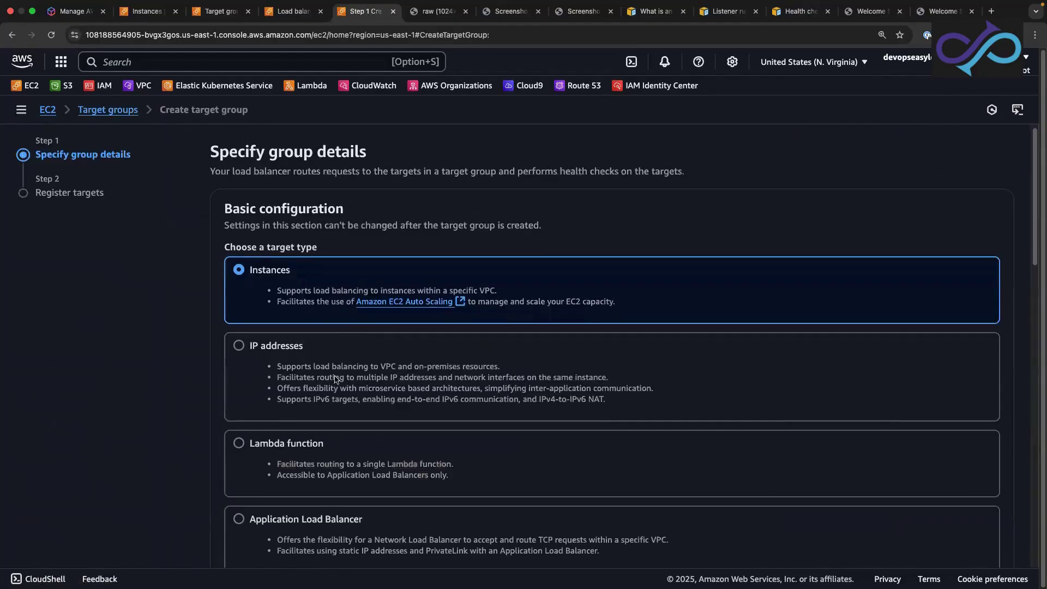
scroll(335, 355, "up", 7)
left_click(277, 426)
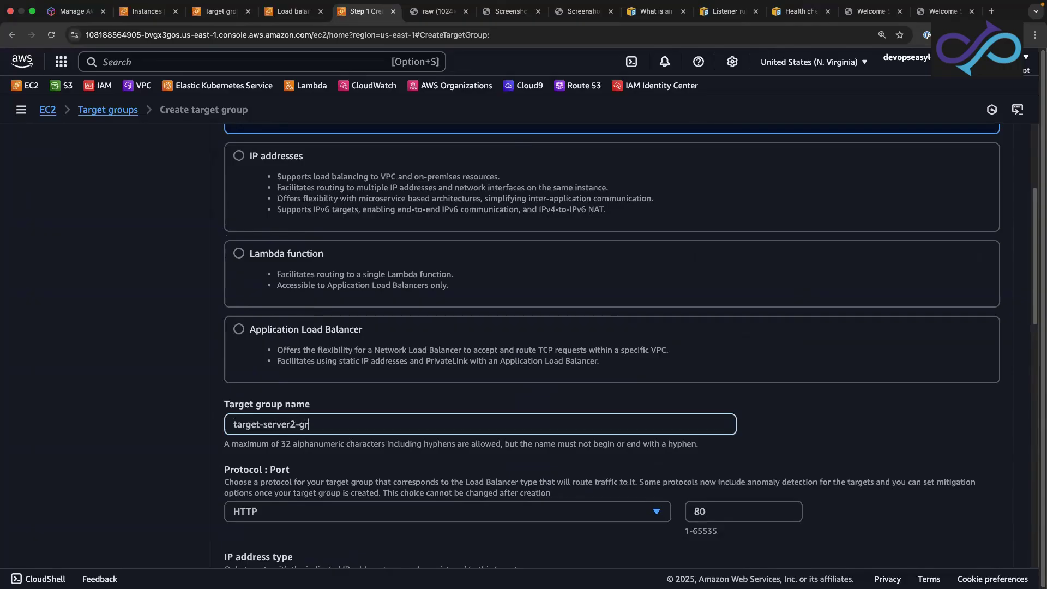
scroll(500, 322, "down", 15)
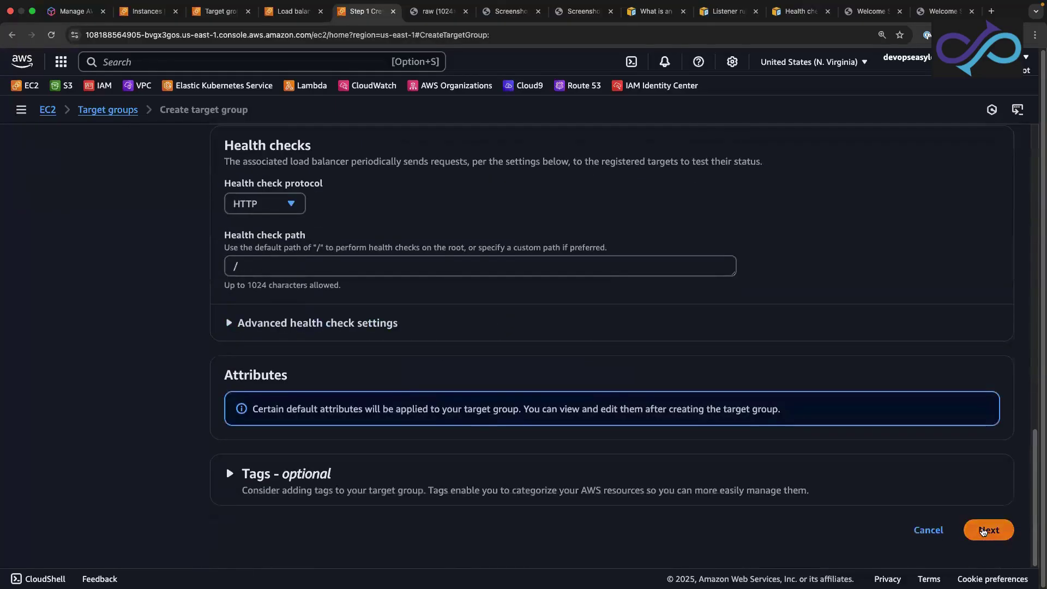
left_click(981, 531)
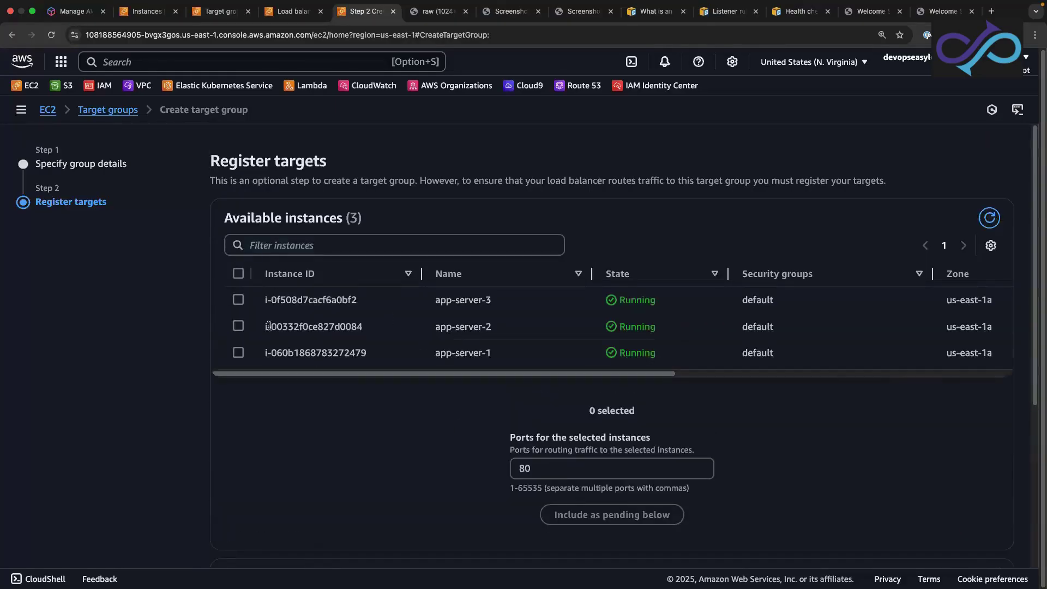
Include app-server-2 as a pending target on port 80 and create the target group.
left_click(238, 326)
left_click(628, 514)
scroll(713, 507, "down", 5)
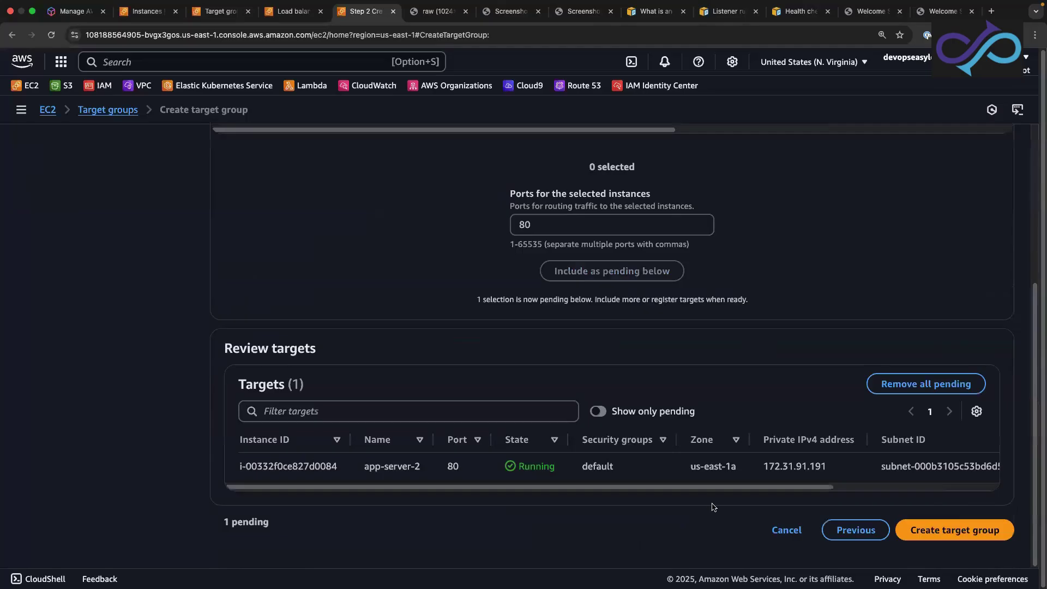
left_click(973, 539)
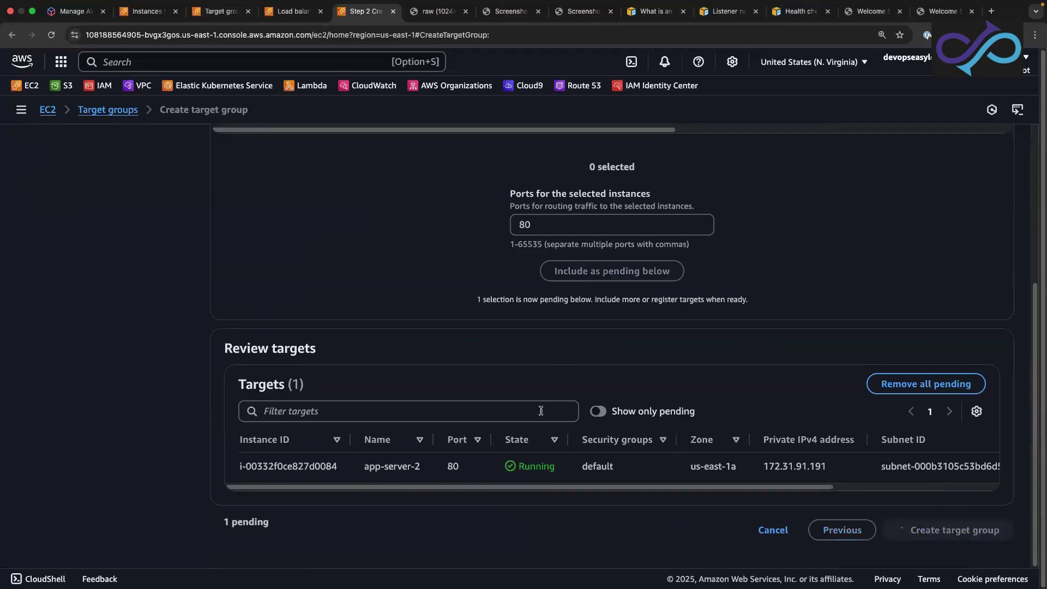
From the target groups list, start a third instance target group named target-server3-grp with default settings and proceed to target registration.
left_click(60, 424)
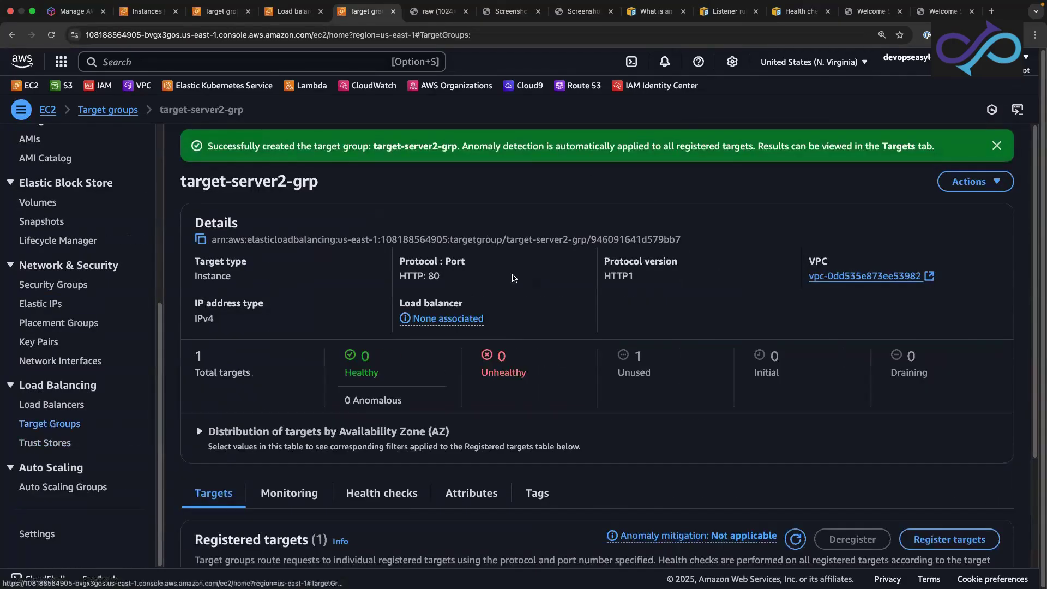
left_click(977, 142)
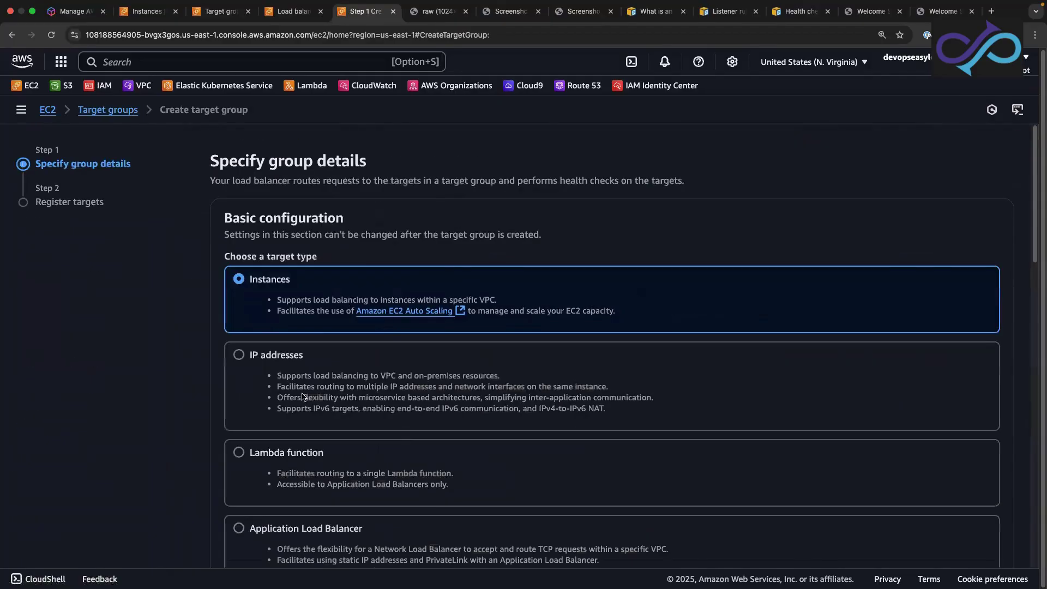
scroll(302, 396, "down", 5)
scroll(335, 377, "down", 5)
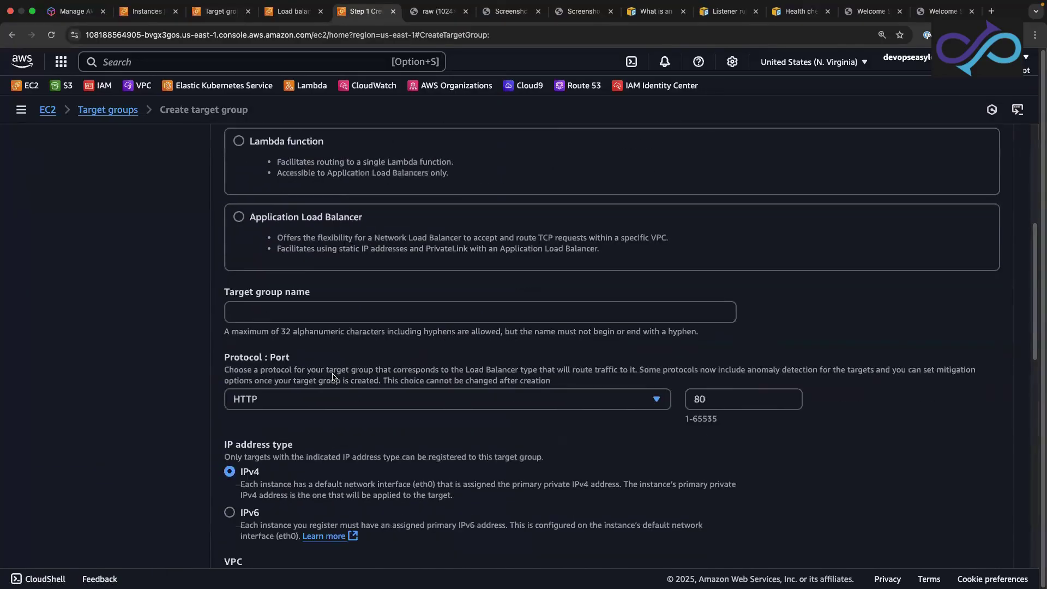
scroll(427, 402, "down", 7)
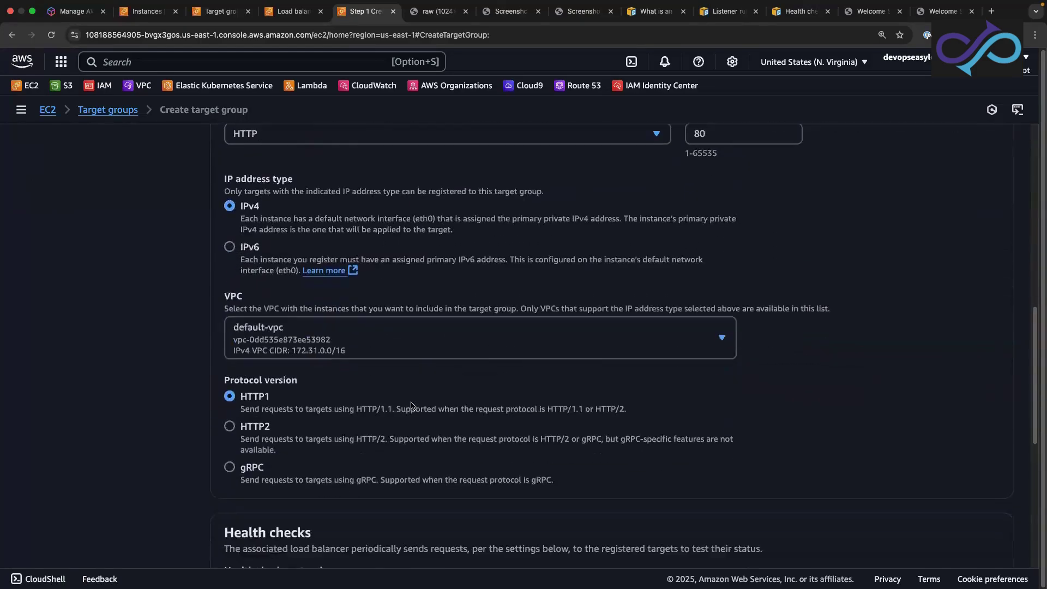
scroll(398, 434, "down", 2)
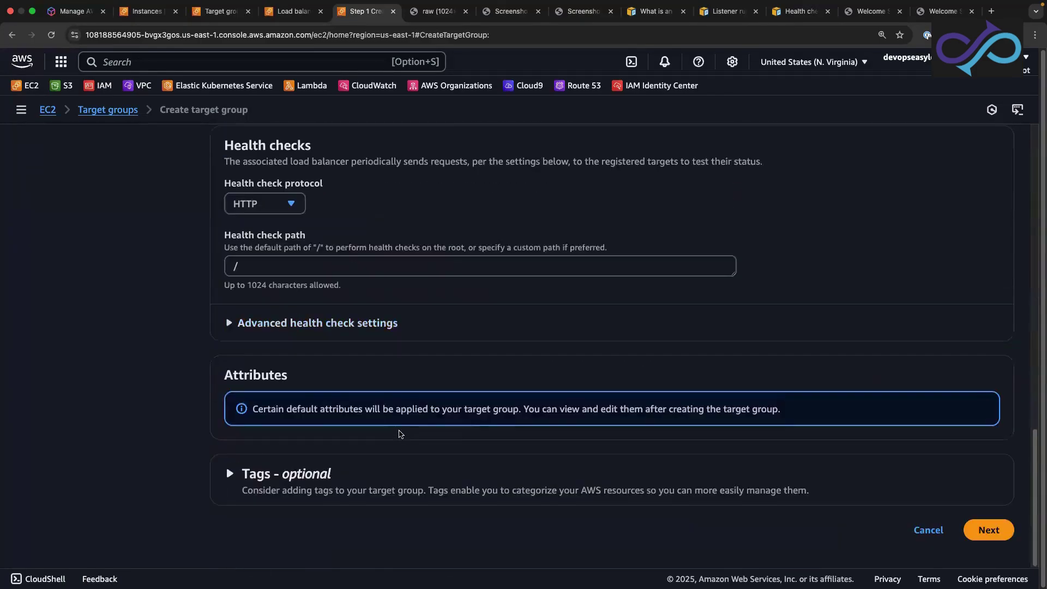
scroll(398, 433, "up", 14)
left_click(300, 404)
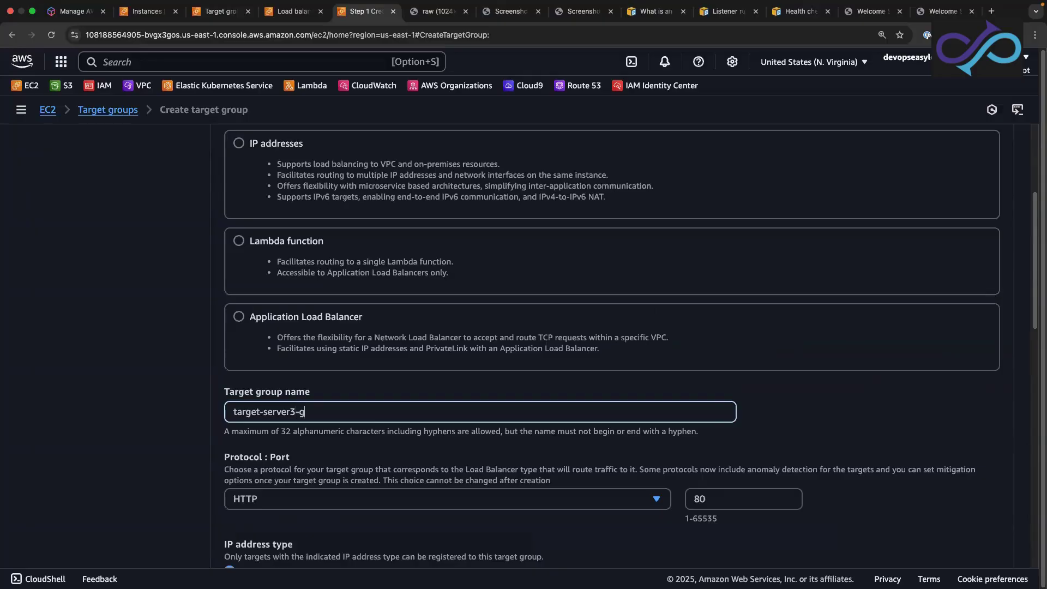
scroll(395, 375, "down", 6)
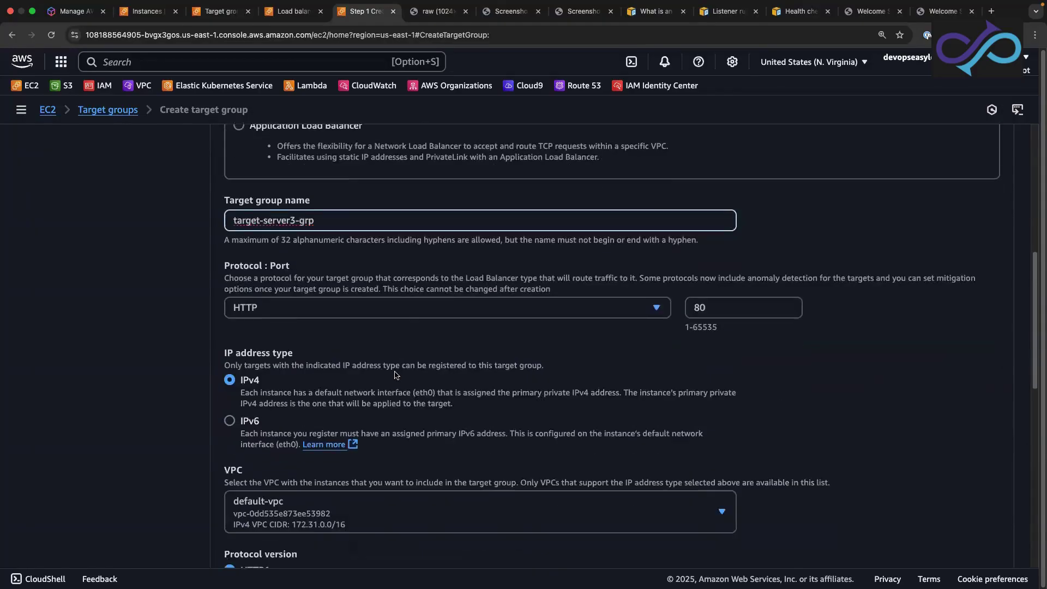
scroll(395, 374, "down", 7)
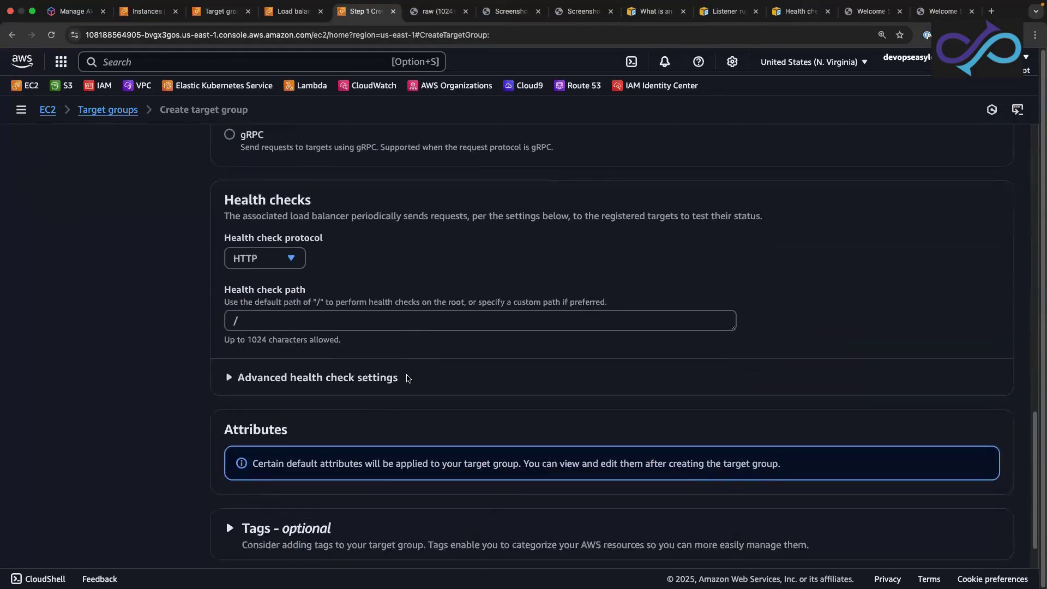
left_click(994, 539)
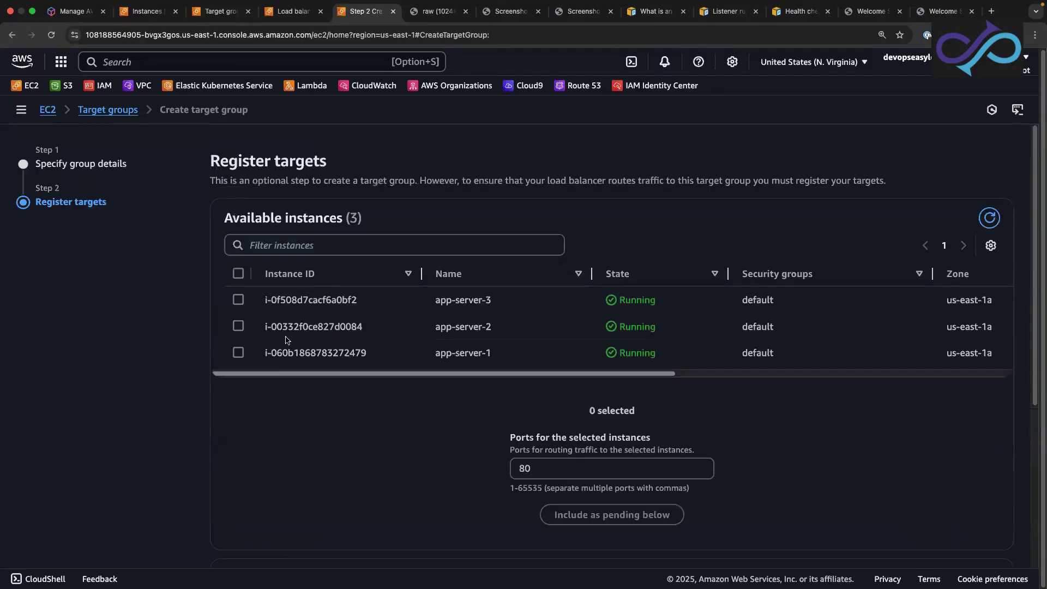
Include app-server-3 as a pending target on port 80 and create the target group.
left_click(239, 299)
left_click(654, 522)
scroll(748, 524, "down", 5)
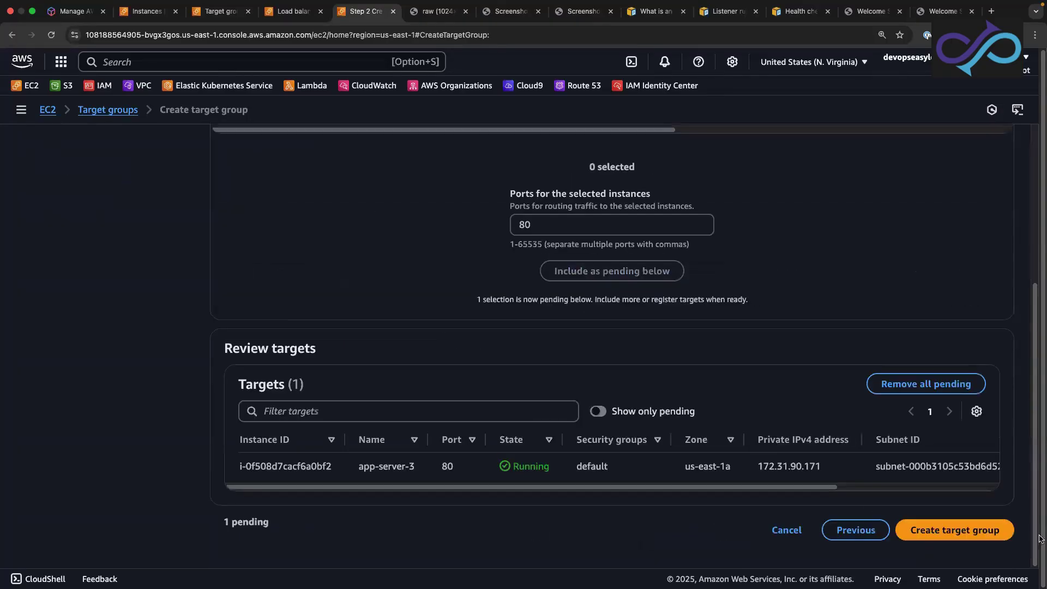
left_click(963, 531)
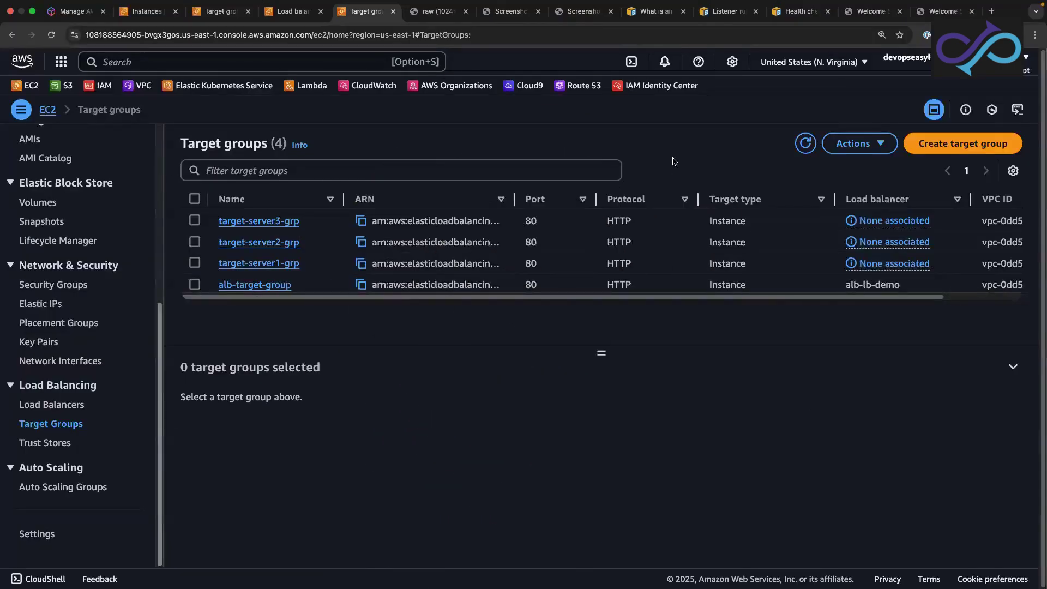
Refresh the target groups list to check each group's load balancer association, and open the alb-target-group details.
left_click(804, 140)
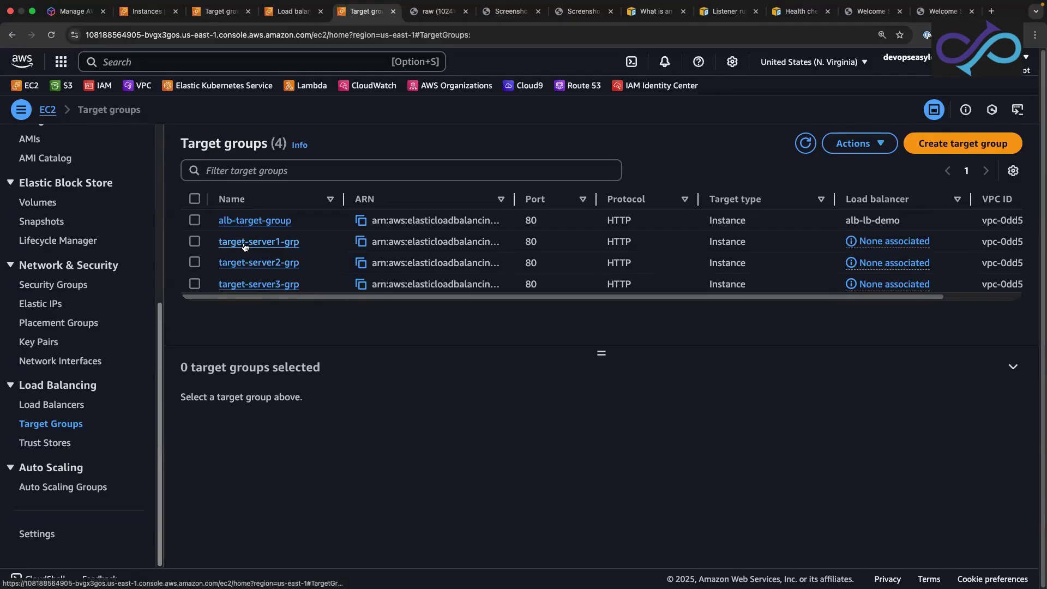
scroll(872, 290, "right", 3)
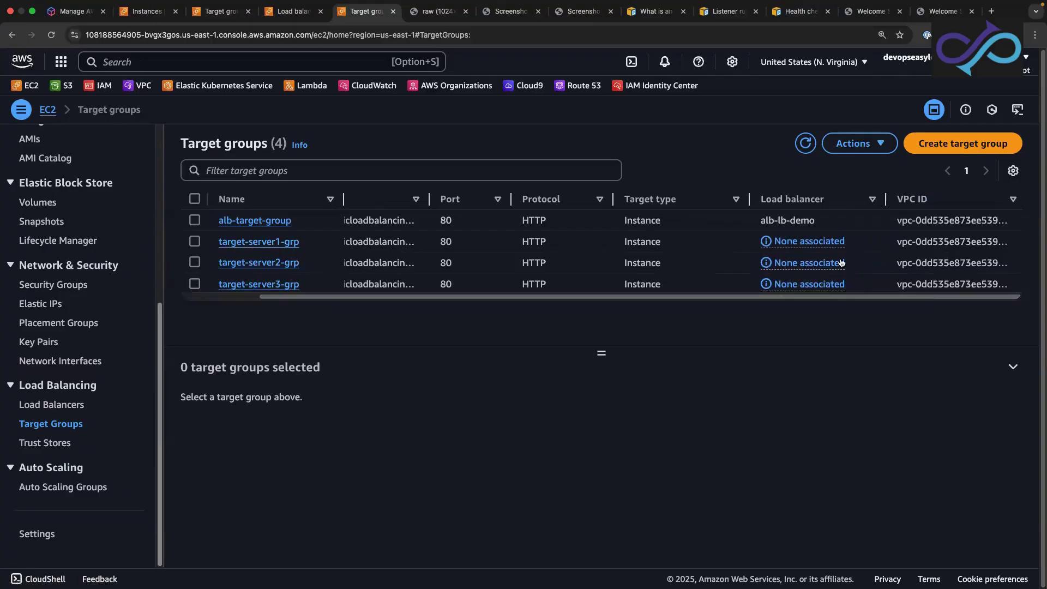
left_click_drag(832, 297, 745, 299)
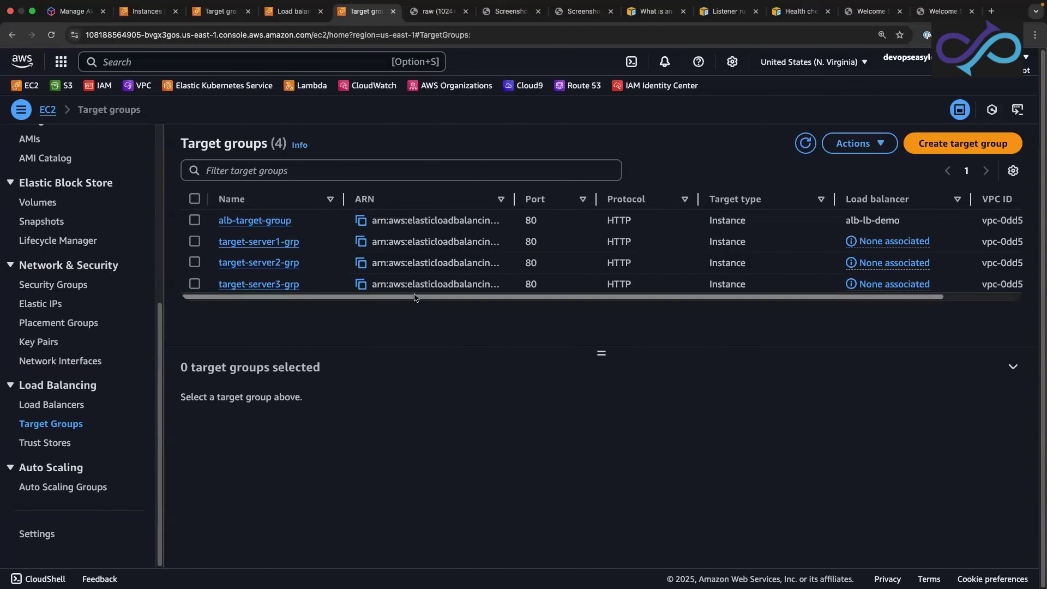
scroll(415, 298, "right", 5)
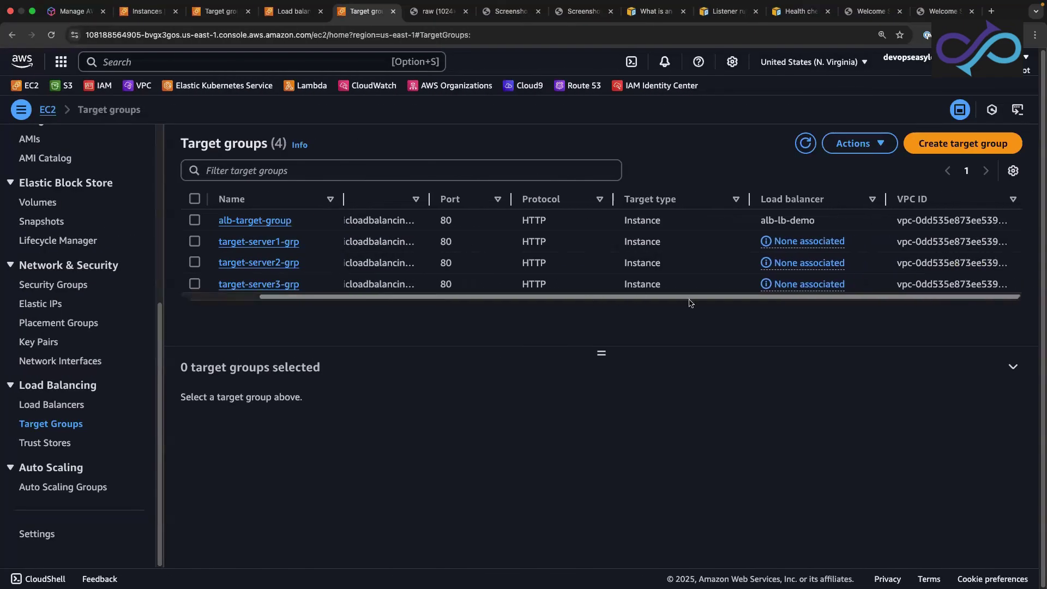
left_click(811, 151)
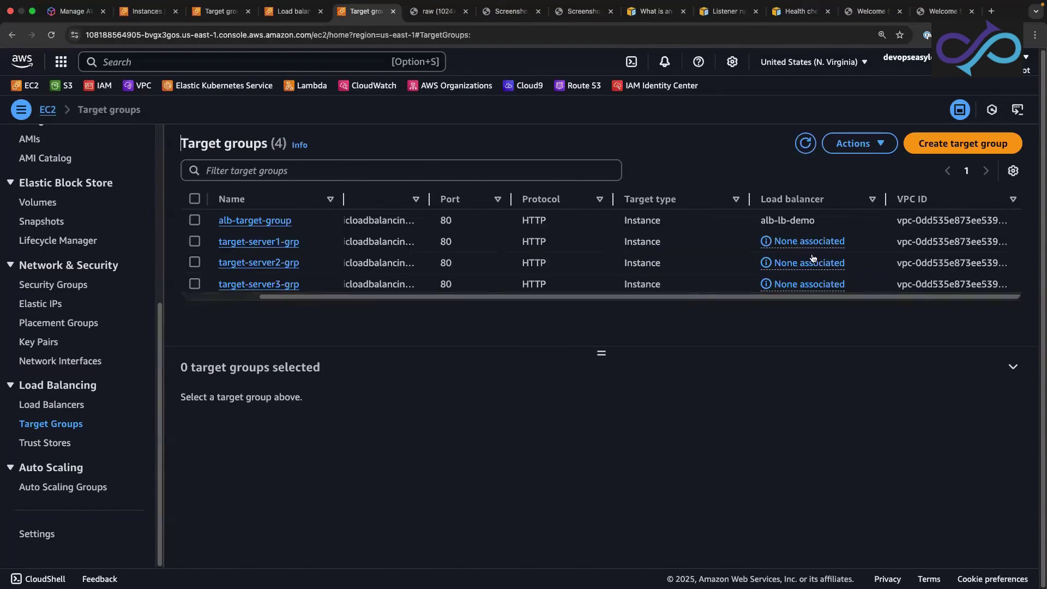
scroll(600, 298, "left", 5)
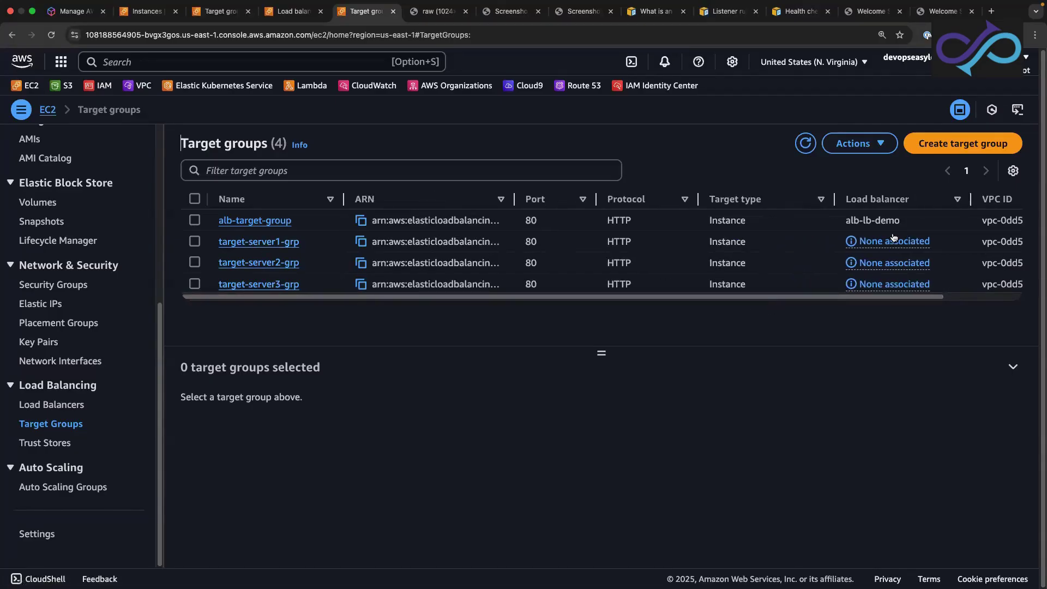
left_click(238, 226)
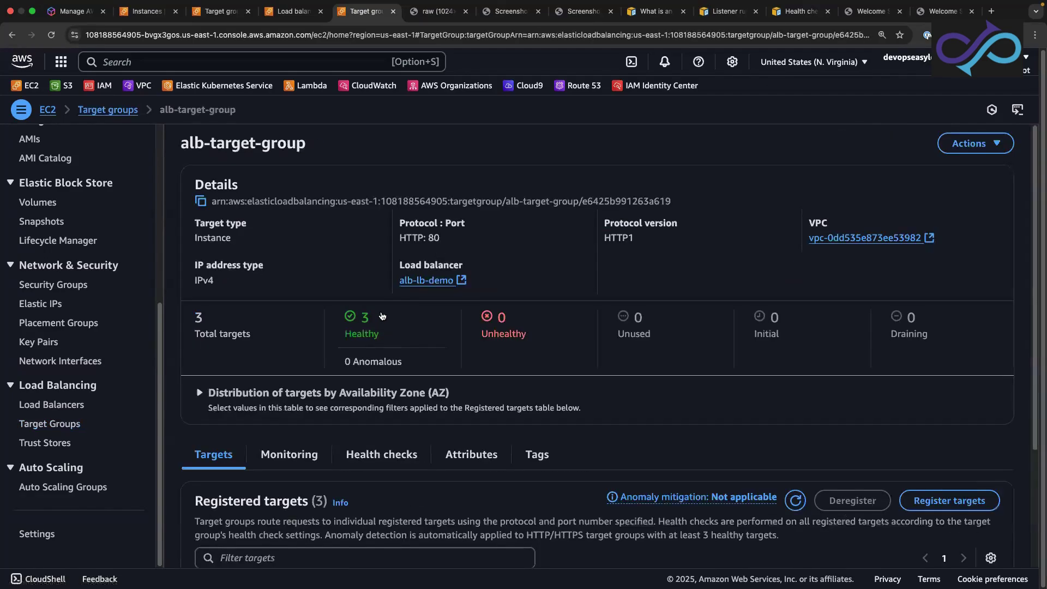
Check the healthy target count of alb-target-group, the state of alb-lb-demo, and which target groups are associated with a load balancer.
mouse_move(382, 316)
left_mouse_down()
mouse_move(321, 315)
mouse_move(326, 328)
left_mouse_up()
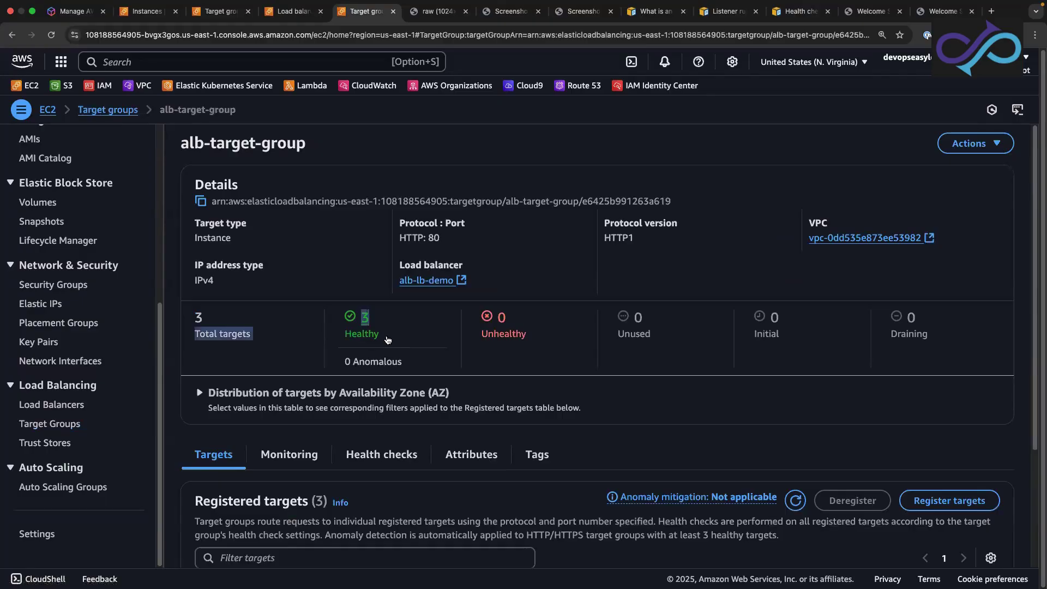
left_click(73, 404)
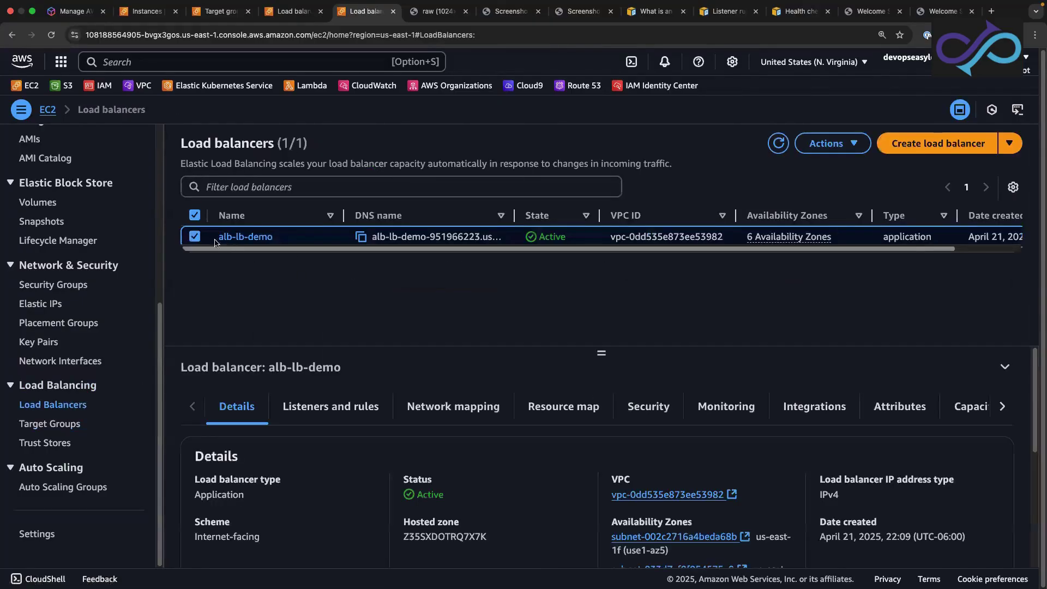
left_click(543, 233)
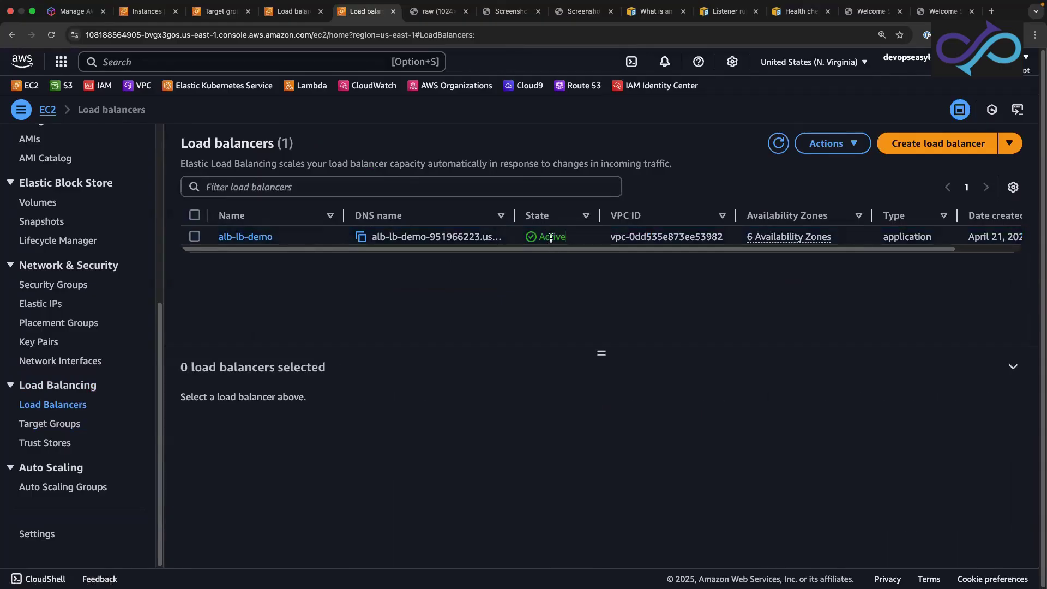
double_click(551, 238)
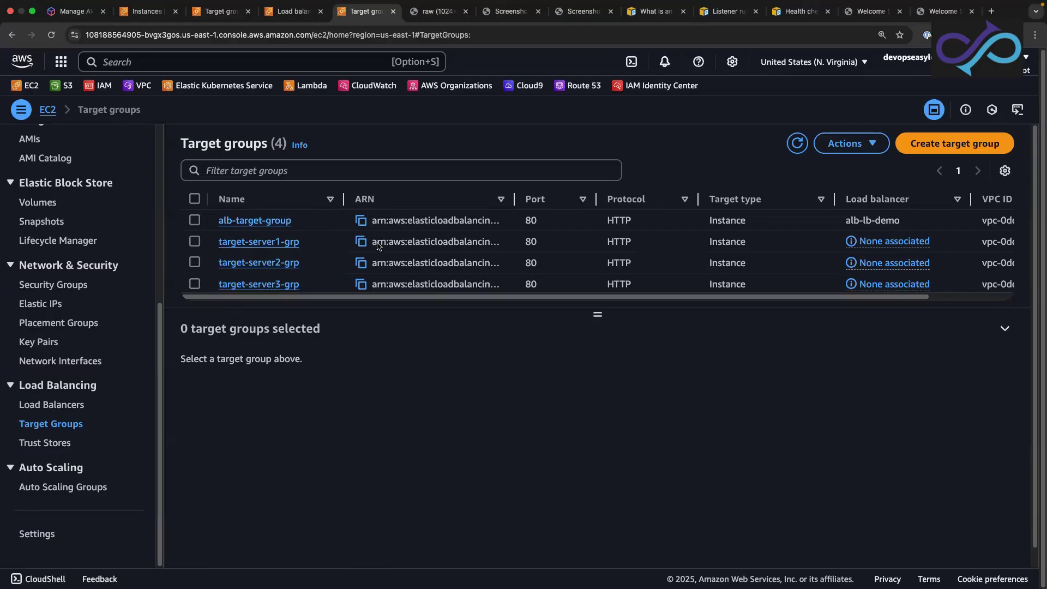
left_click(196, 221)
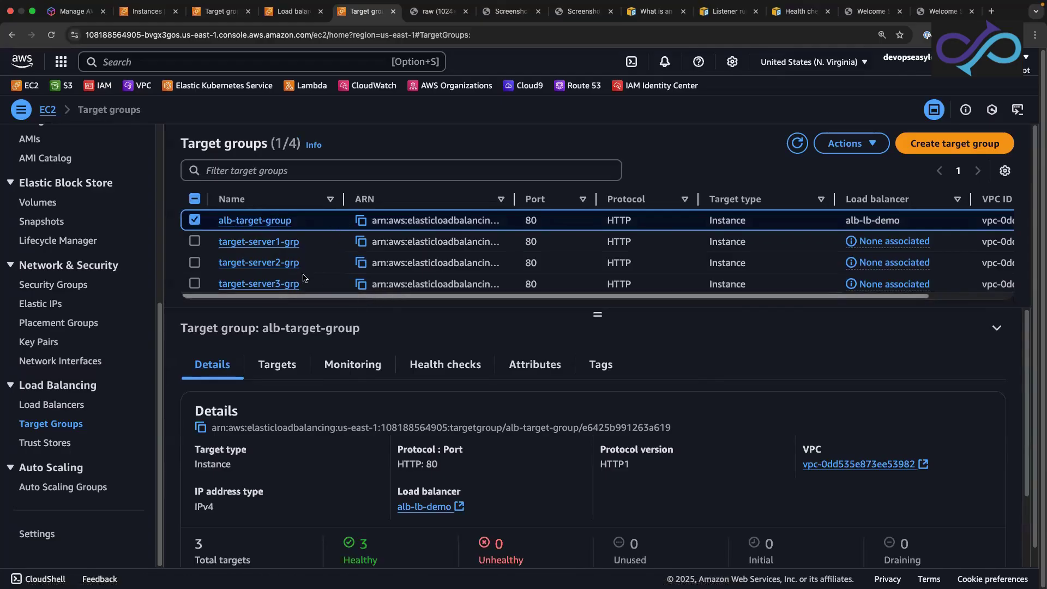
left_click(277, 227)
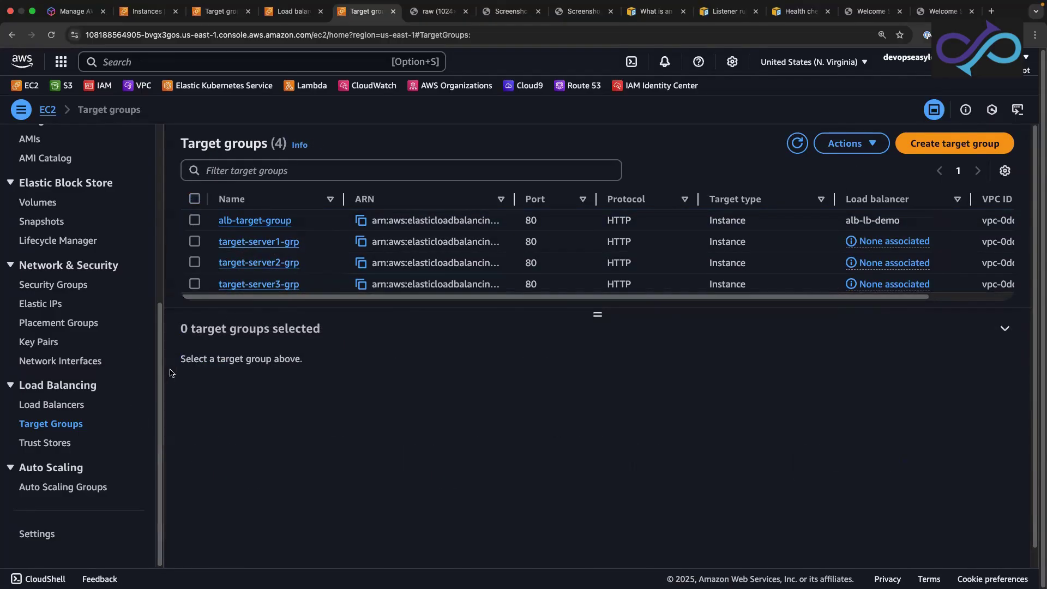
Open the rules of the HTTP:80 listener on the alb-lb-demo load balancer for editing.
left_click(52, 404)
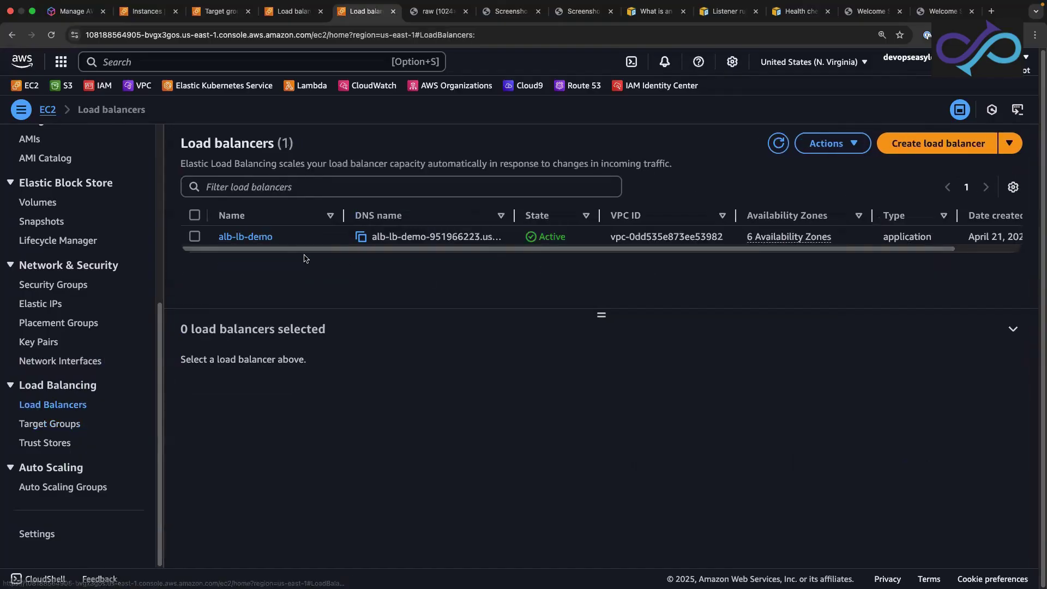
left_click(208, 241)
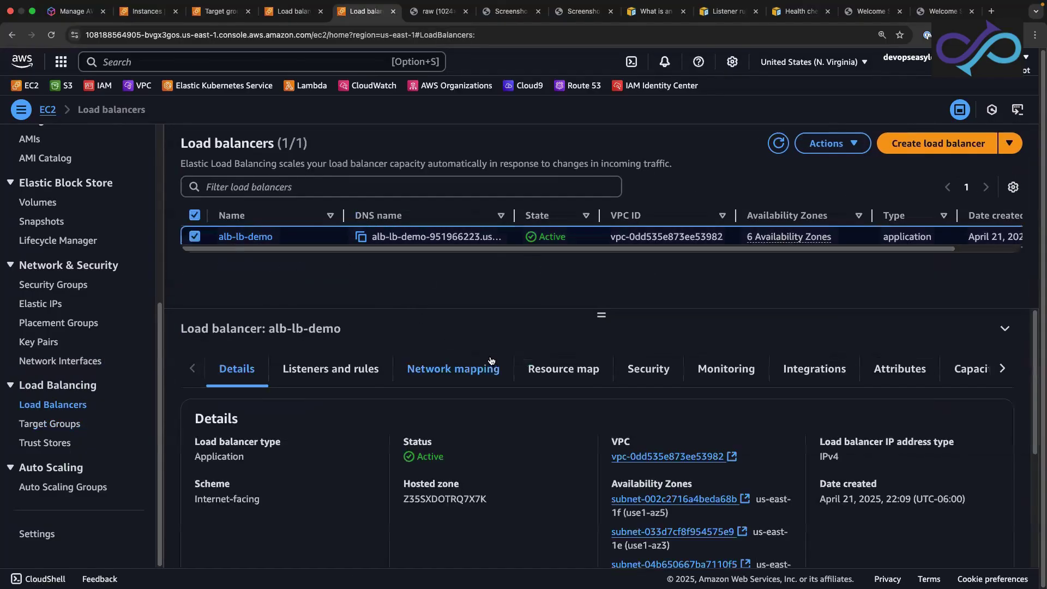
left_click(327, 362)
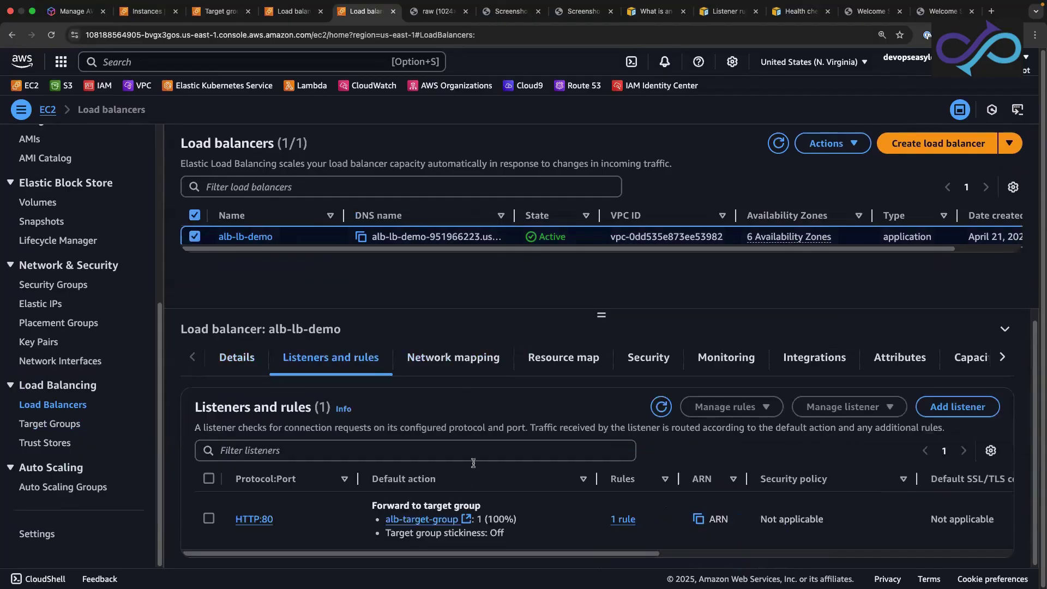
left_click(210, 520)
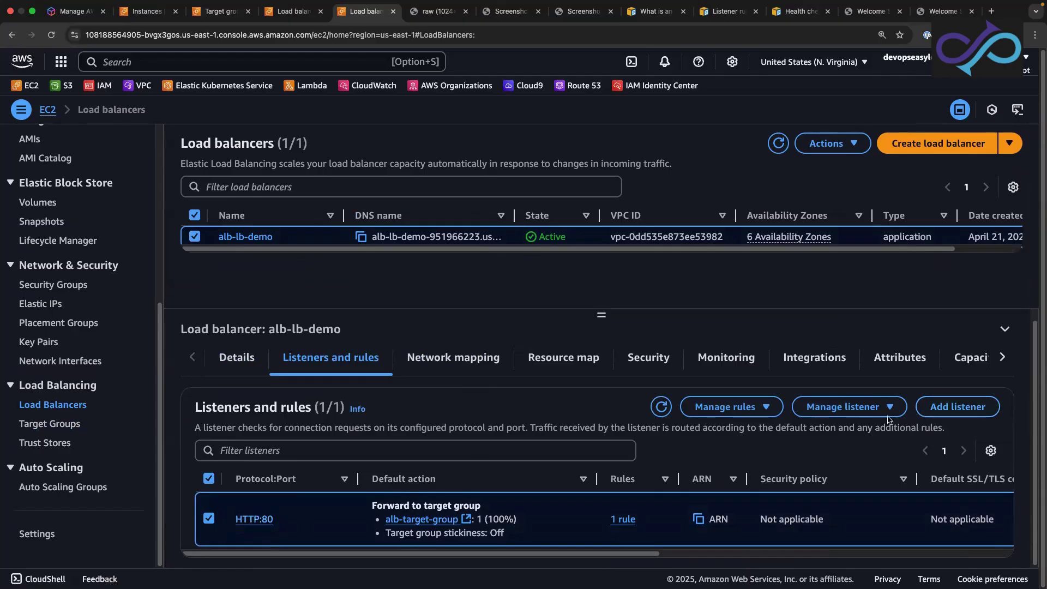
left_click(714, 409)
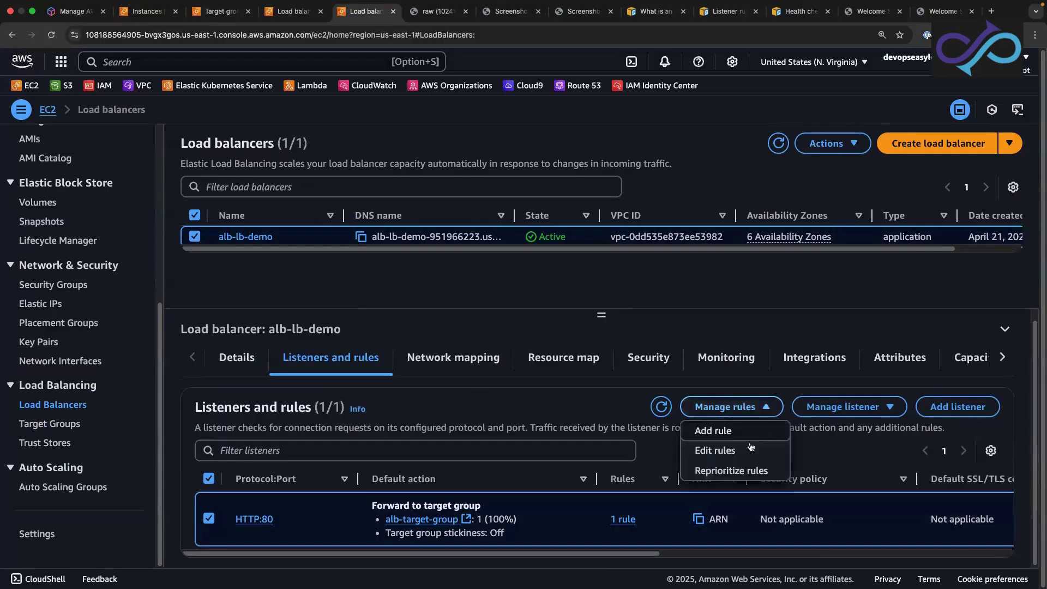
left_click(714, 452)
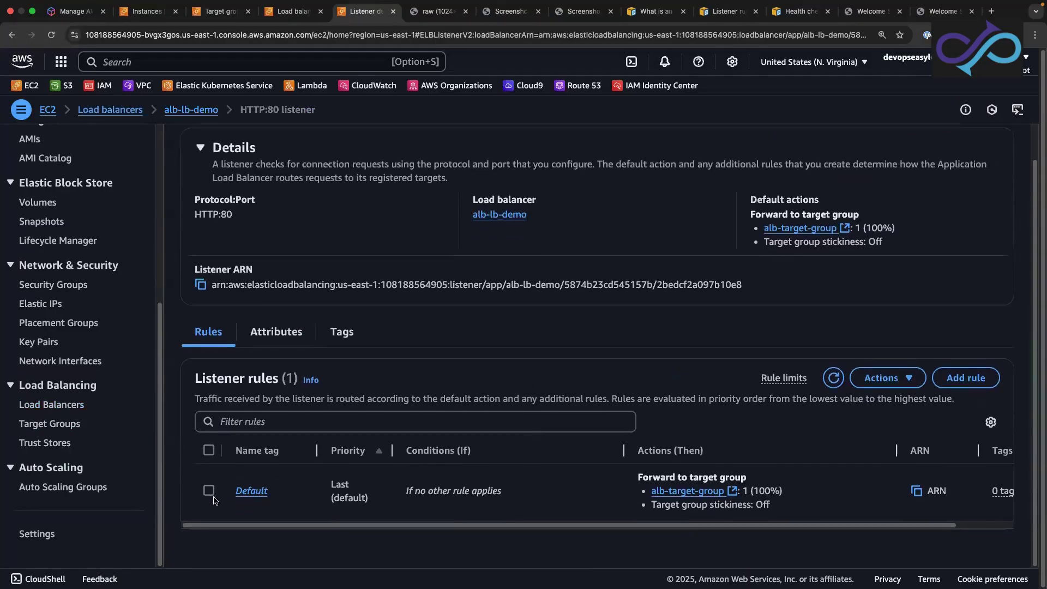
Start a new listener rule that forwards requests to target-server1-grp, and try to proceed without a condition.
left_click(212, 494)
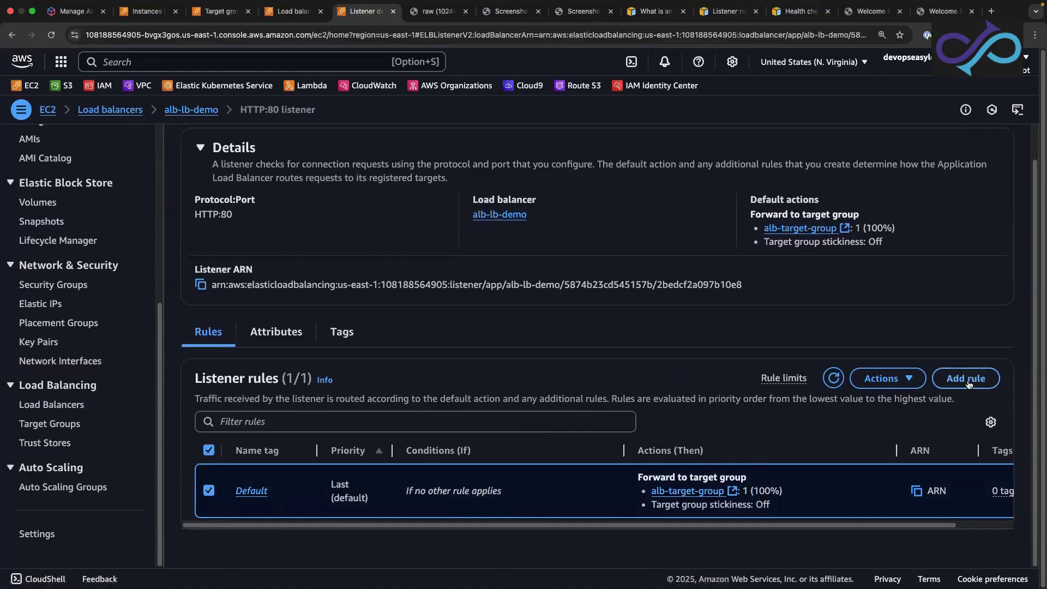
left_click(948, 379)
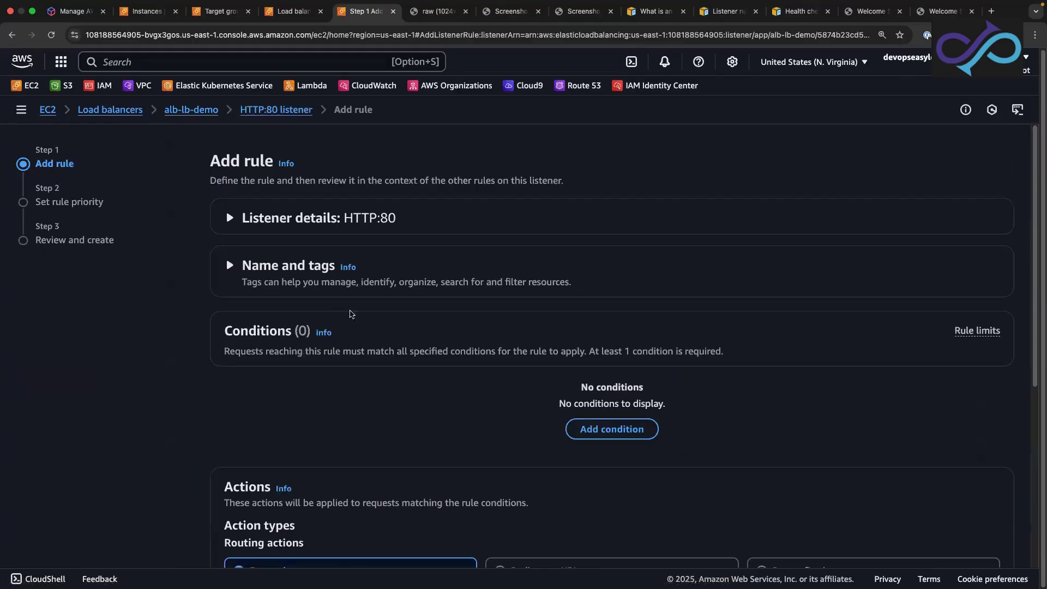
scroll(350, 314, "down", 5)
scroll(327, 372, "down", 2)
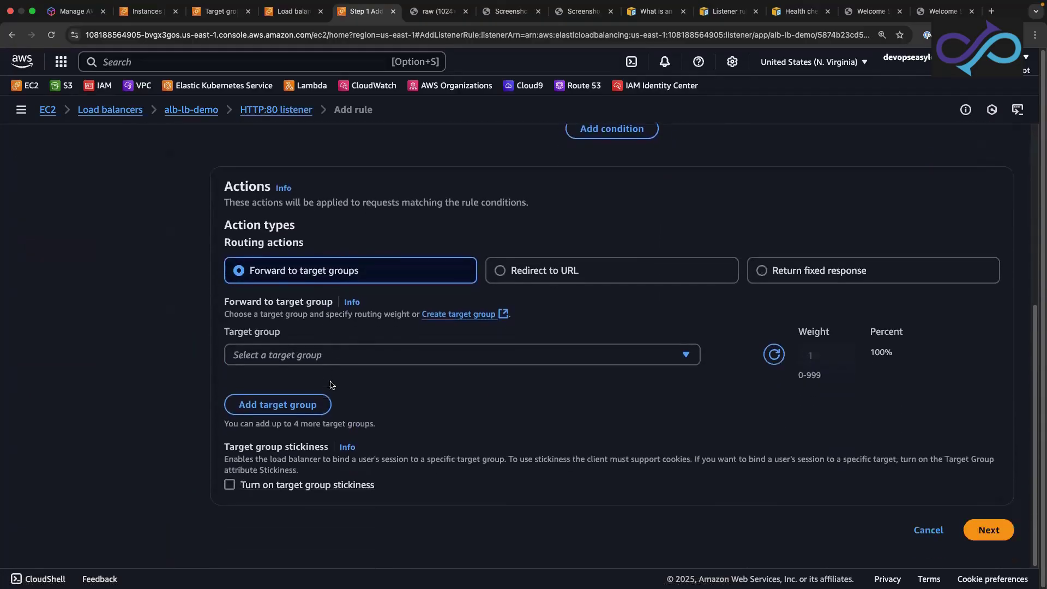
left_click(337, 357)
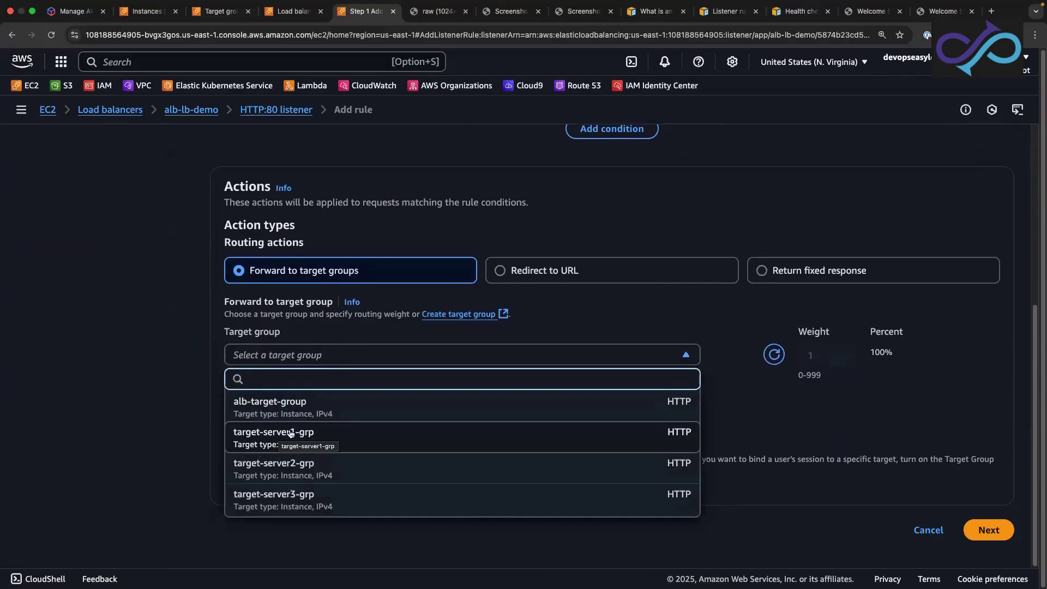
left_click(271, 437)
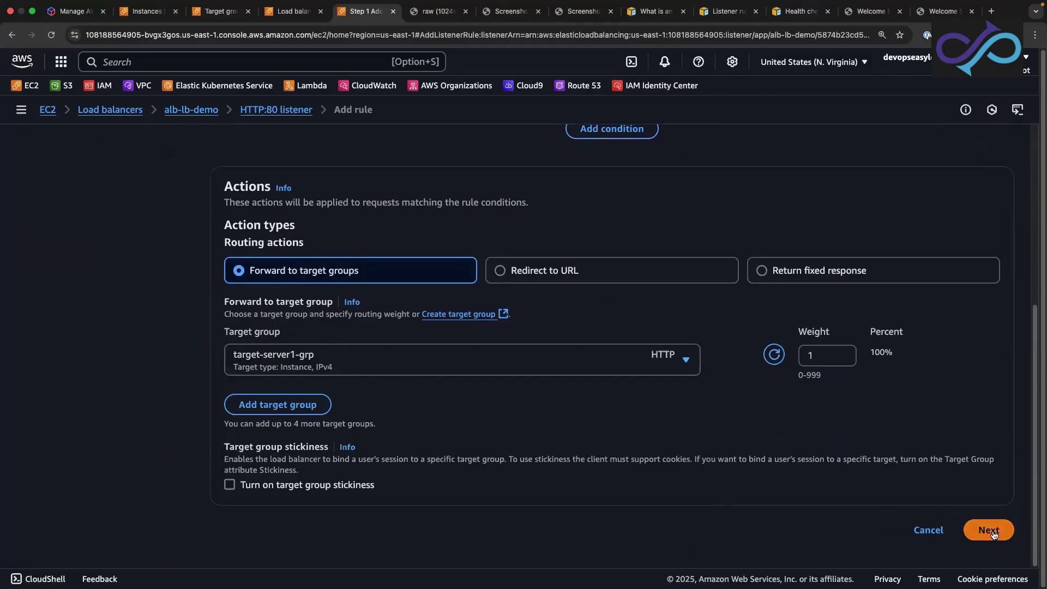
left_click(976, 528)
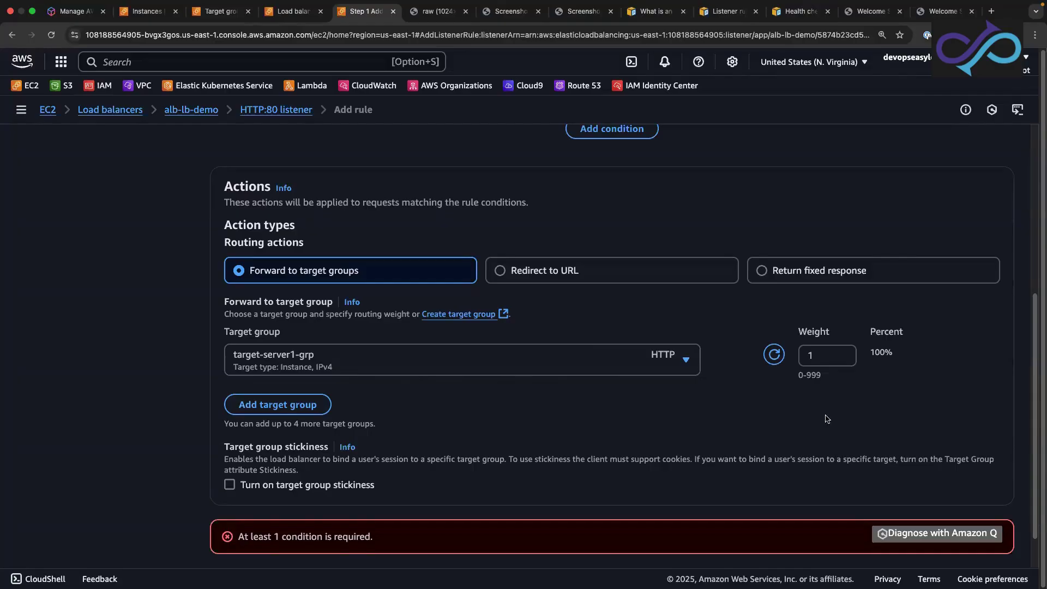
Add a path condition with the value /app1/* to the new listener rule.
scroll(692, 310, "up", 5)
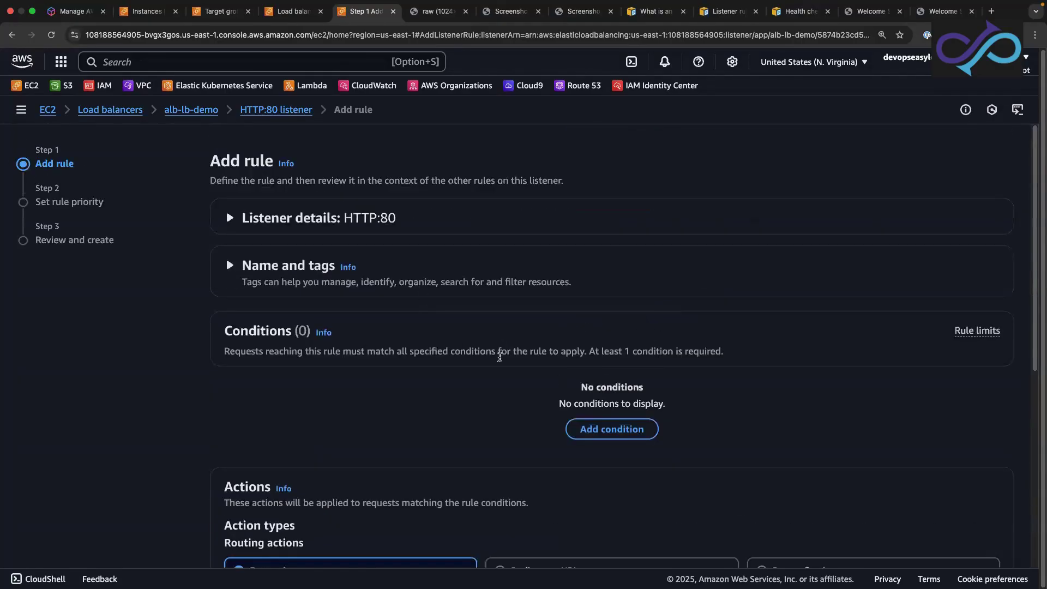
left_click(616, 432)
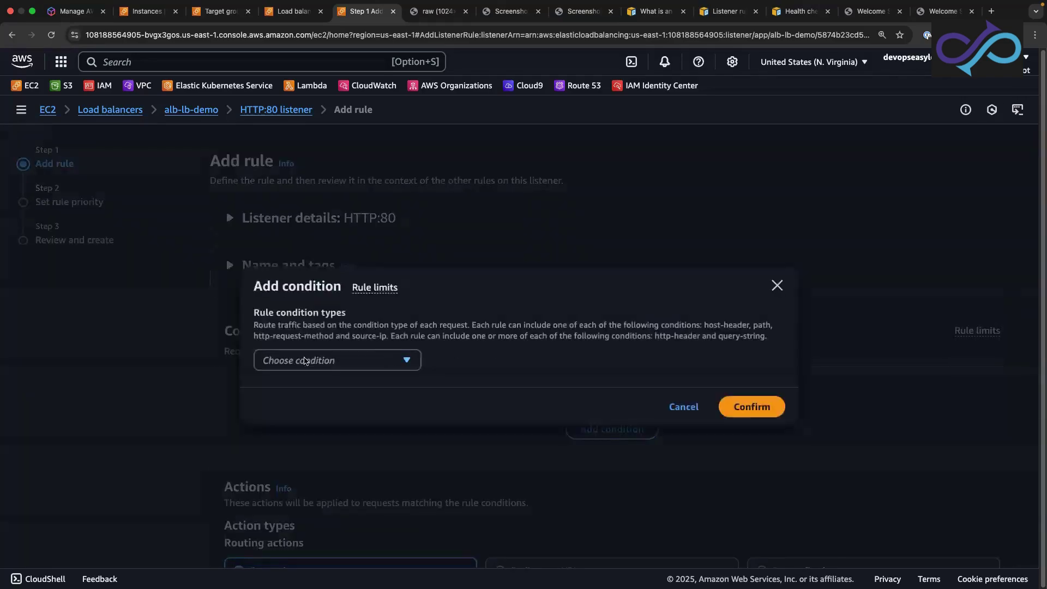
left_click(406, 361)
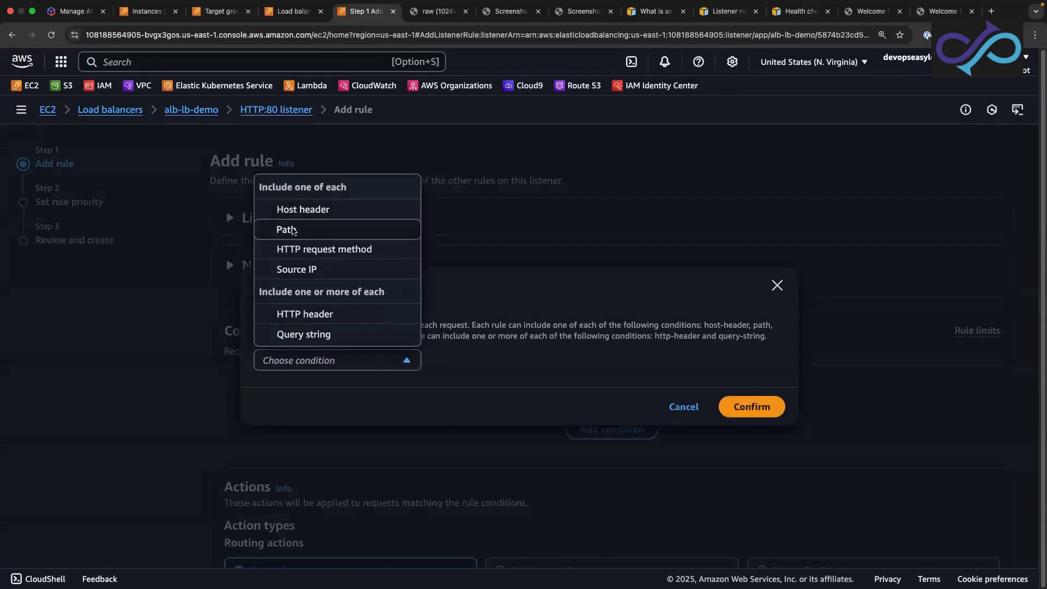
left_click(293, 231)
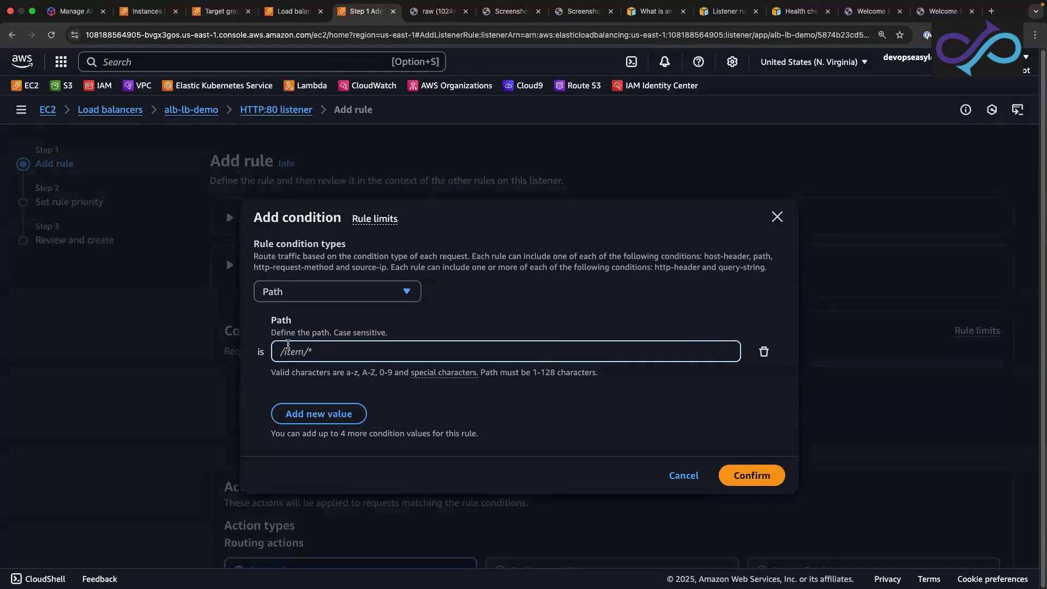
type("/app1/*")
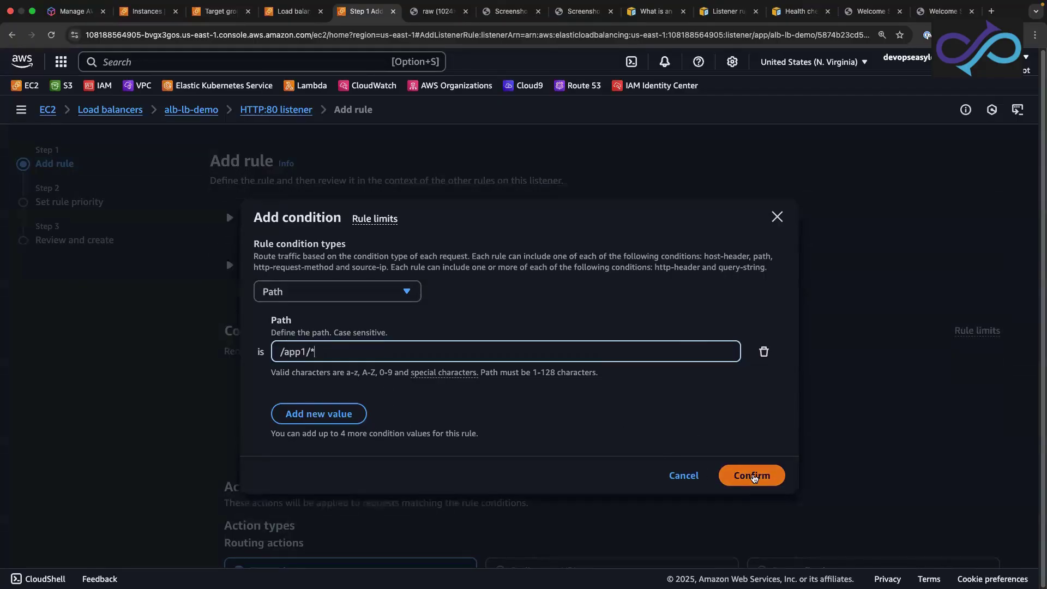
left_click(766, 476)
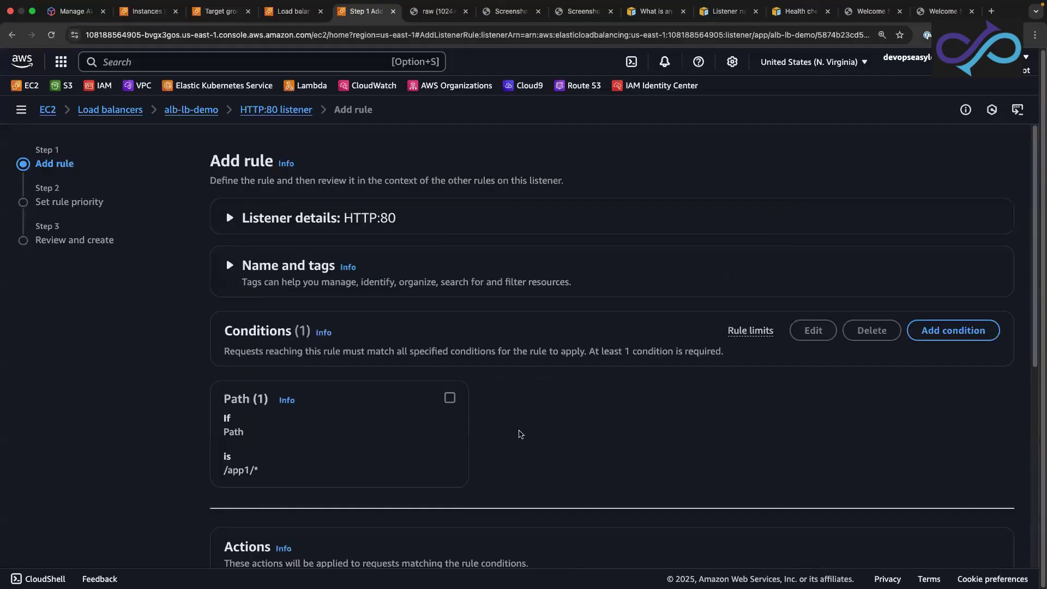
Proceed to the rule priority, set it to 1 for the /app1/* rule, and create the rule.
left_click(450, 398)
scroll(533, 410, "down", 5)
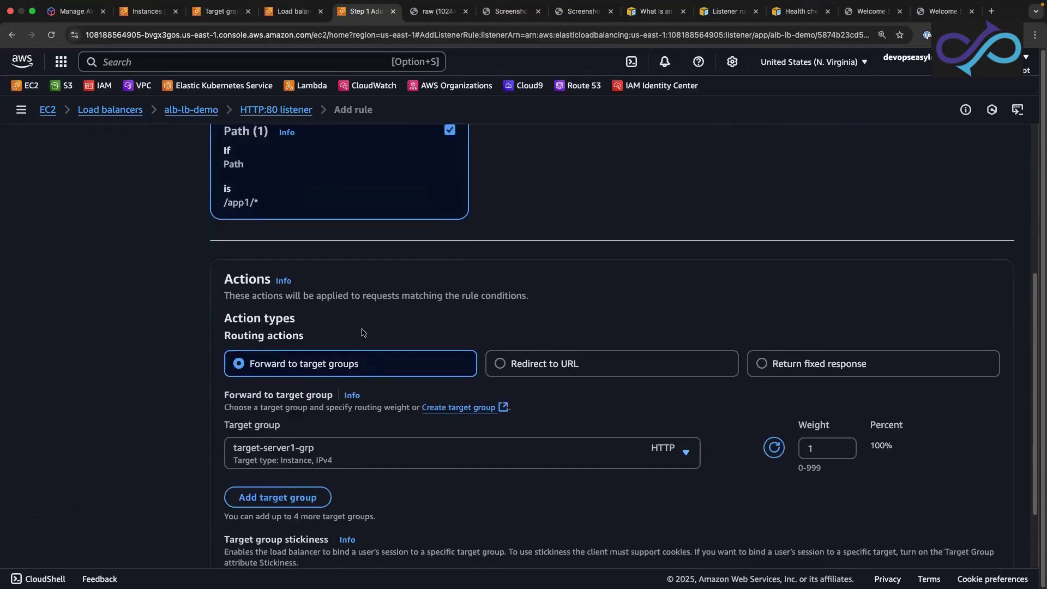
scroll(336, 445, "down", 3)
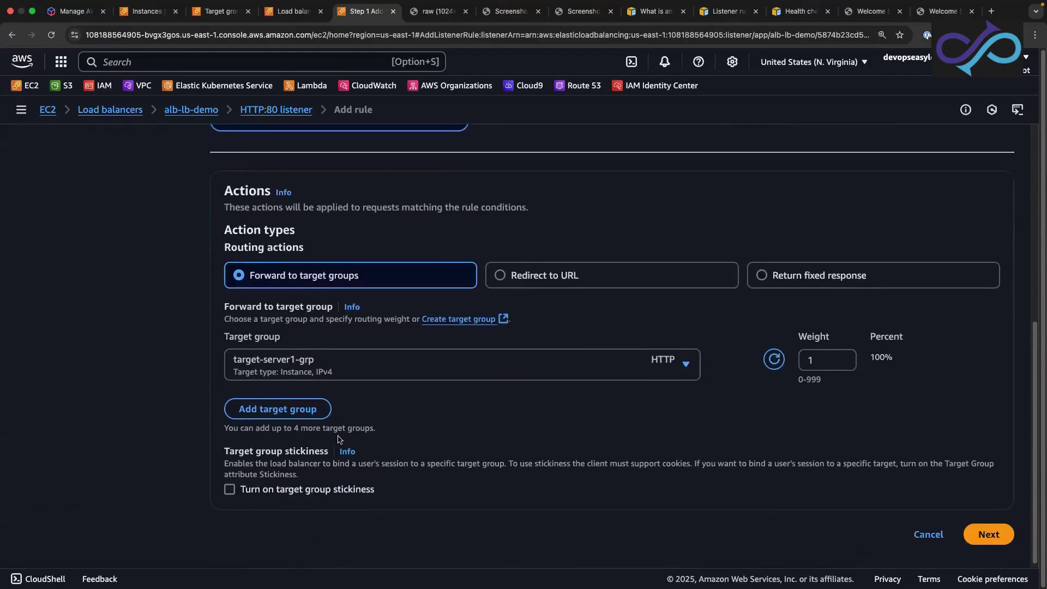
left_click(984, 531)
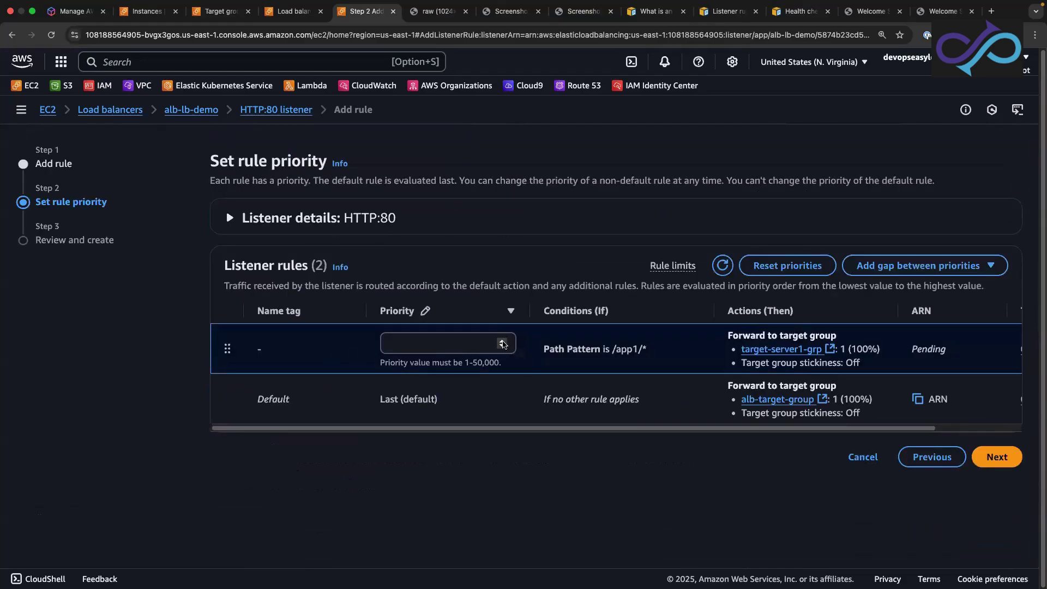
left_click(502, 342)
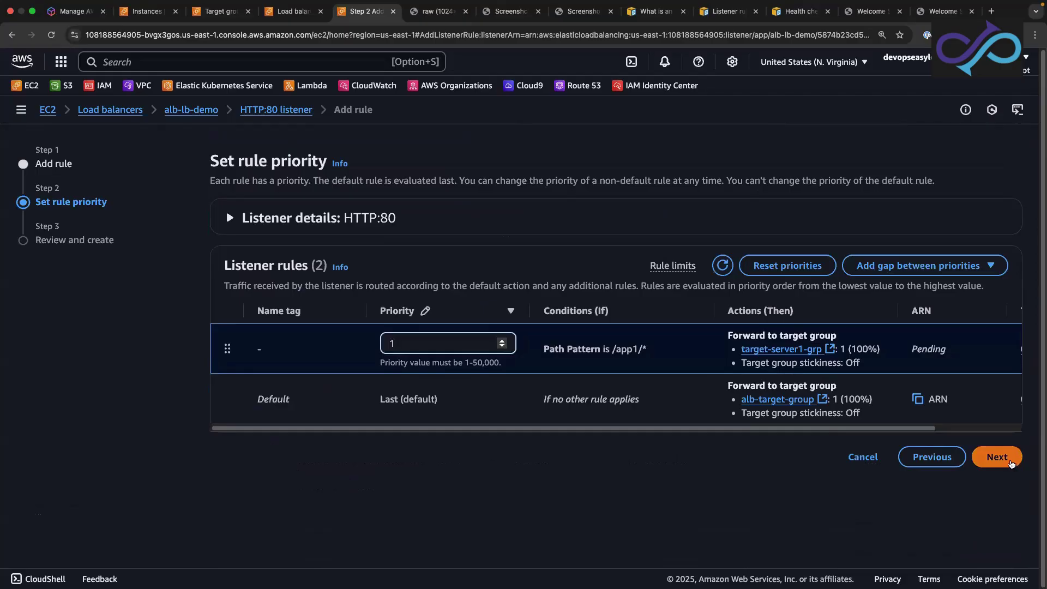
left_click(1006, 458)
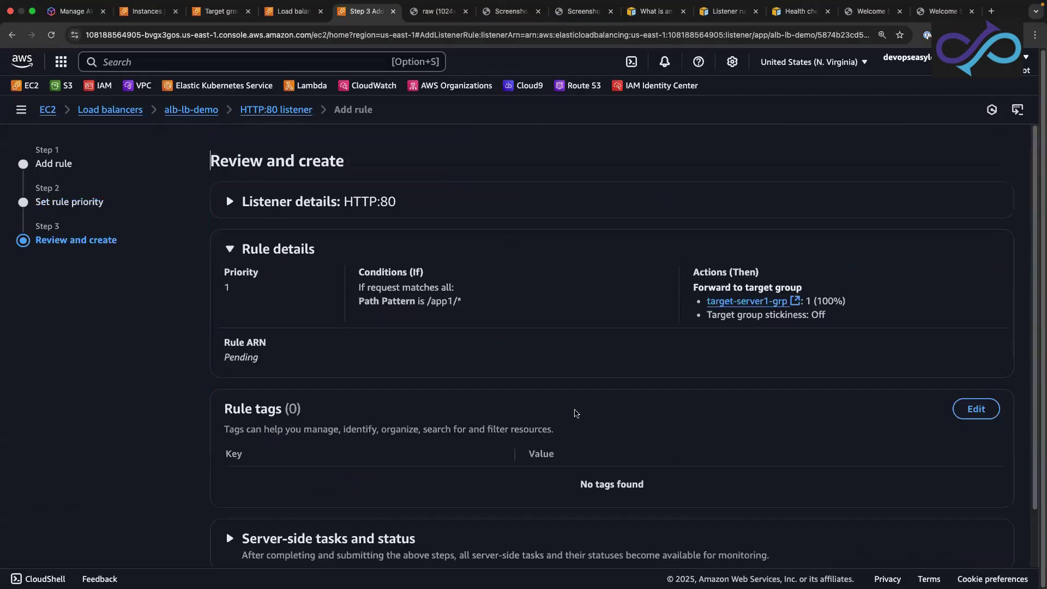
scroll(660, 421, "down", 2)
left_click(985, 530)
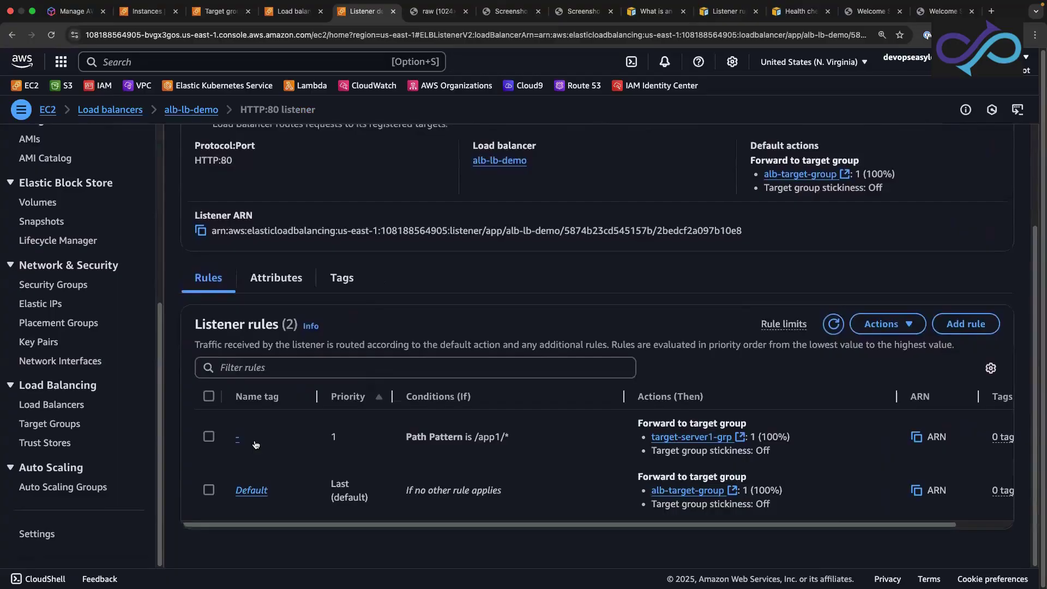
Tag the priority 1 listener rule with key Name and value server/app1, and save the changes.
left_click(238, 438)
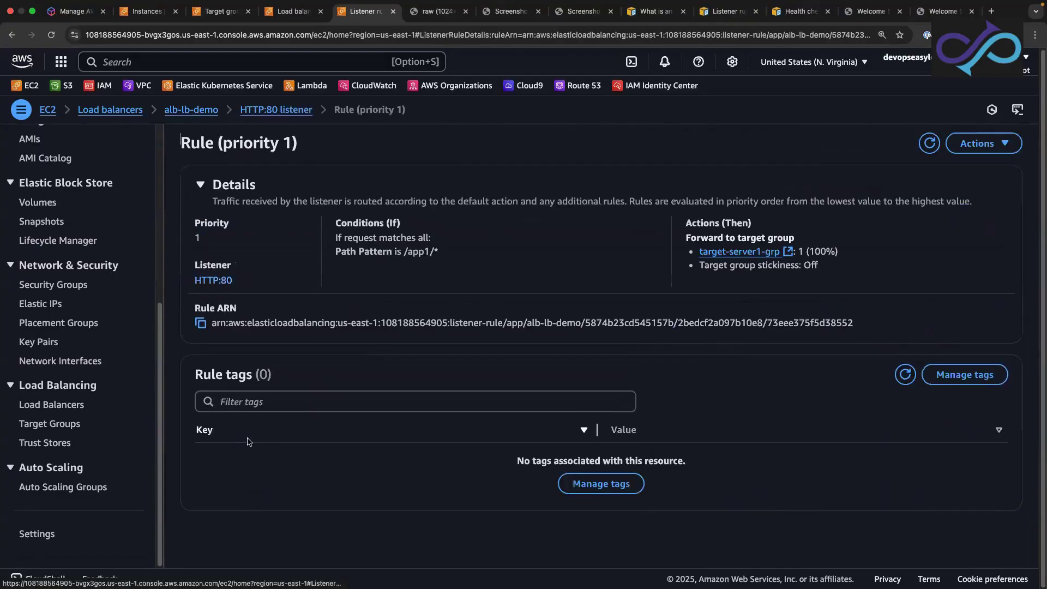
left_click(589, 486)
left_click(92, 321)
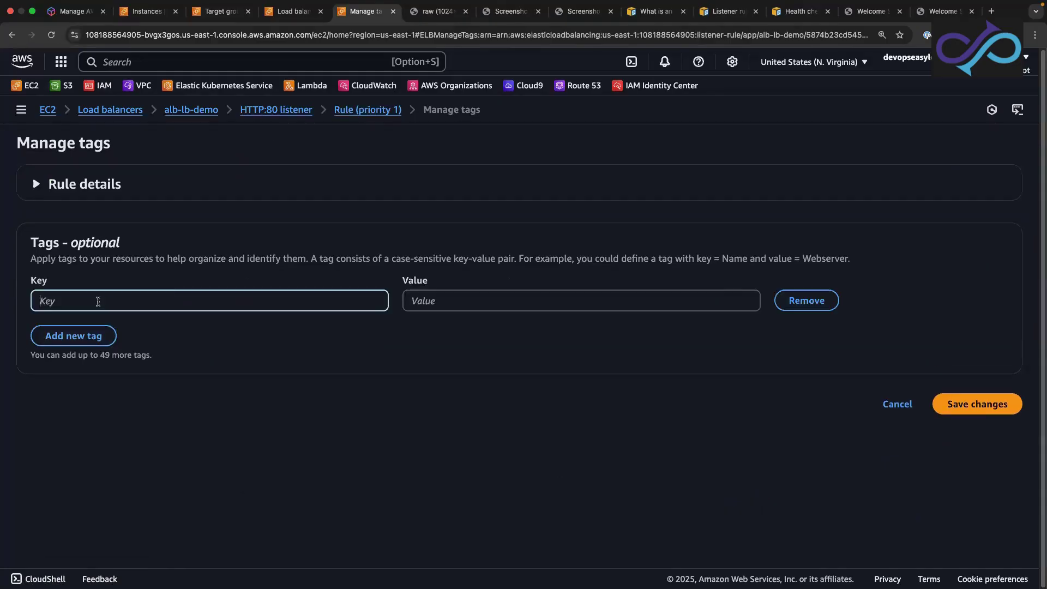
type("Name")
left_click(417, 299)
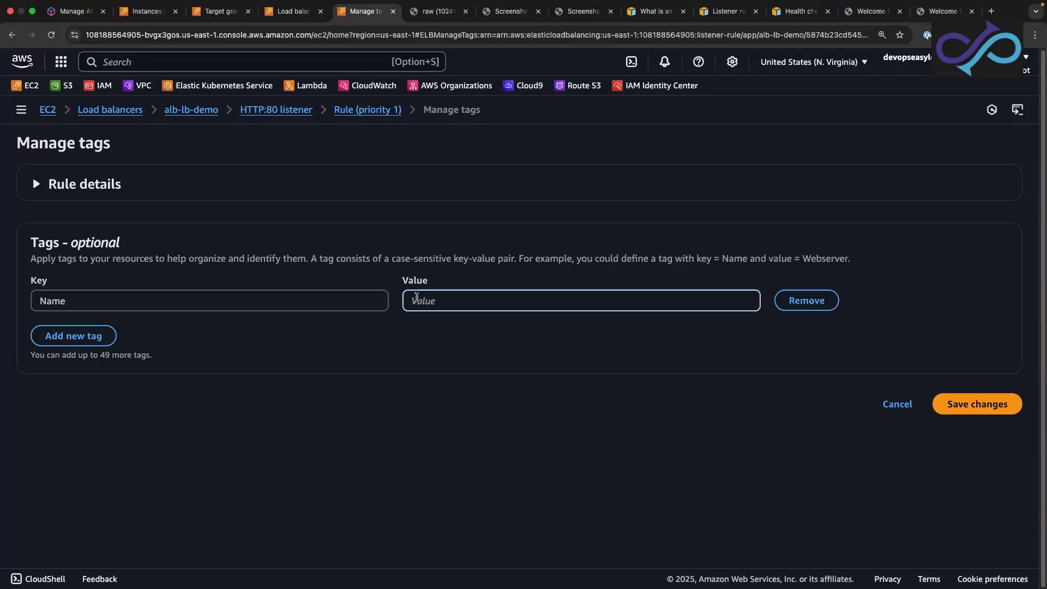
type("server/app1")
left_click(970, 403)
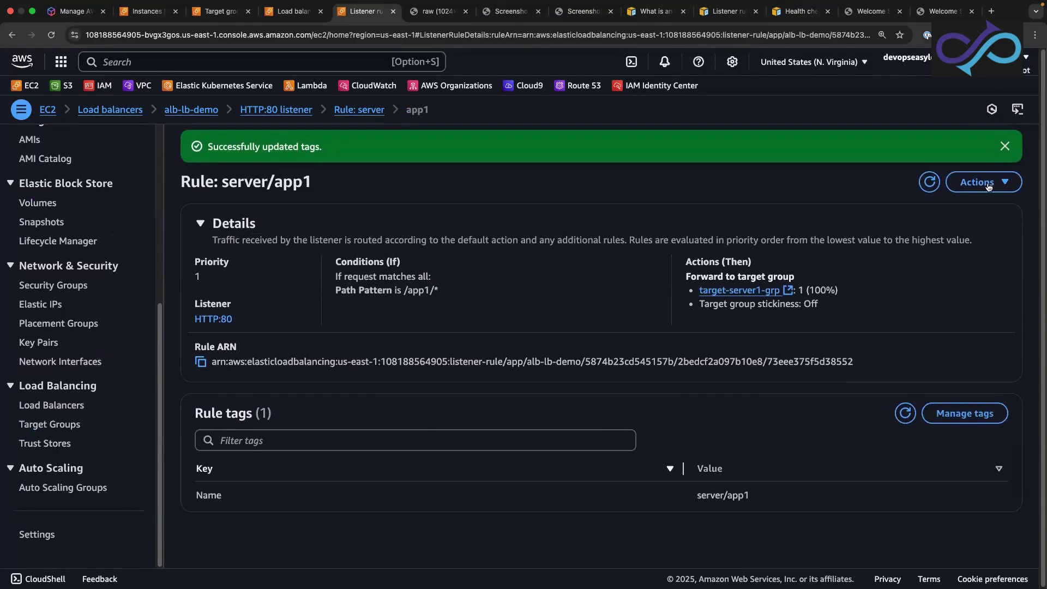
left_click(1004, 146)
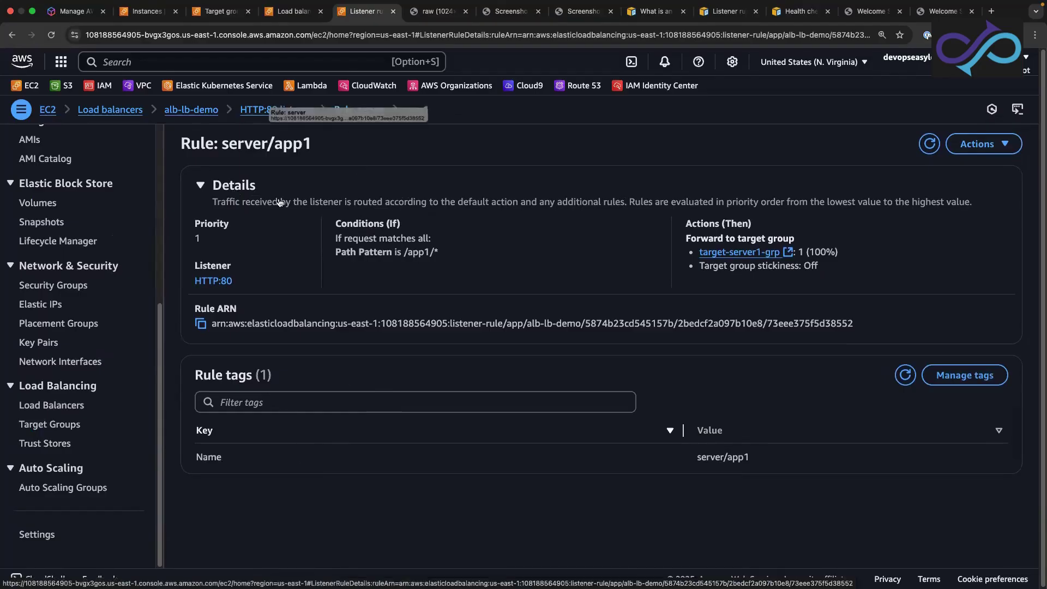
Start a new rule on the HTTP:80 listener and add a path condition with the value /app2/*.
left_click(262, 110)
scroll(239, 440, "down", 3)
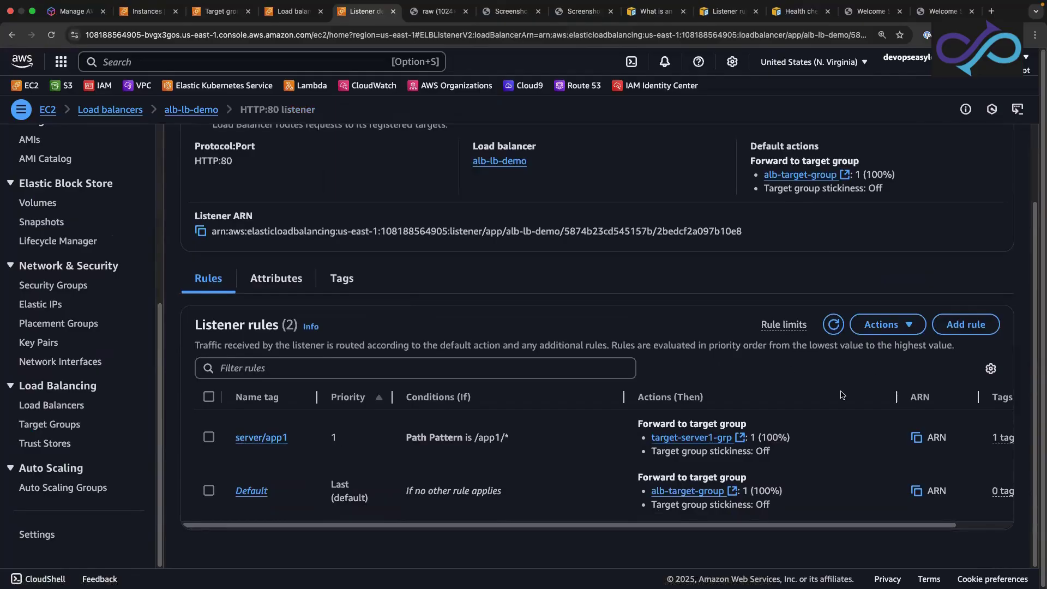
left_click(967, 326)
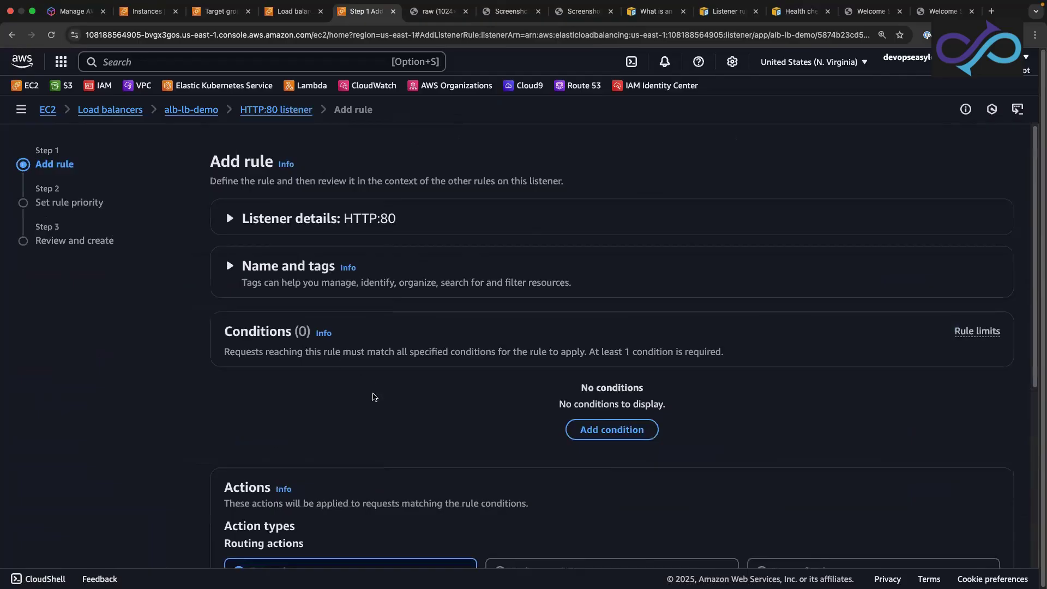
left_click(615, 423)
left_click(377, 361)
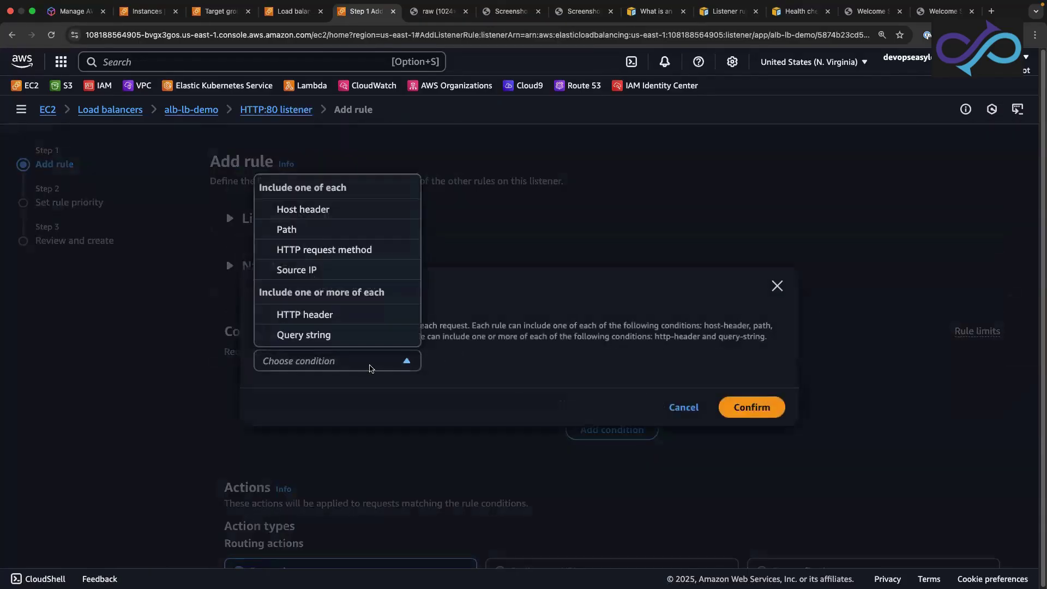
left_click(303, 231)
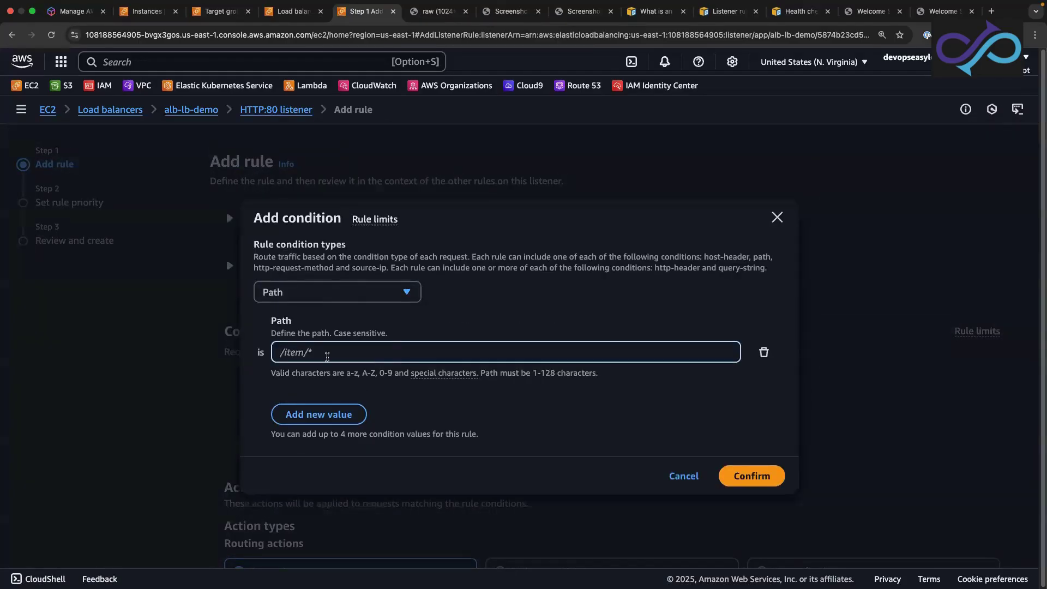
type("/app2/*")
left_click_drag(310, 355, 320, 352)
left_click(761, 475)
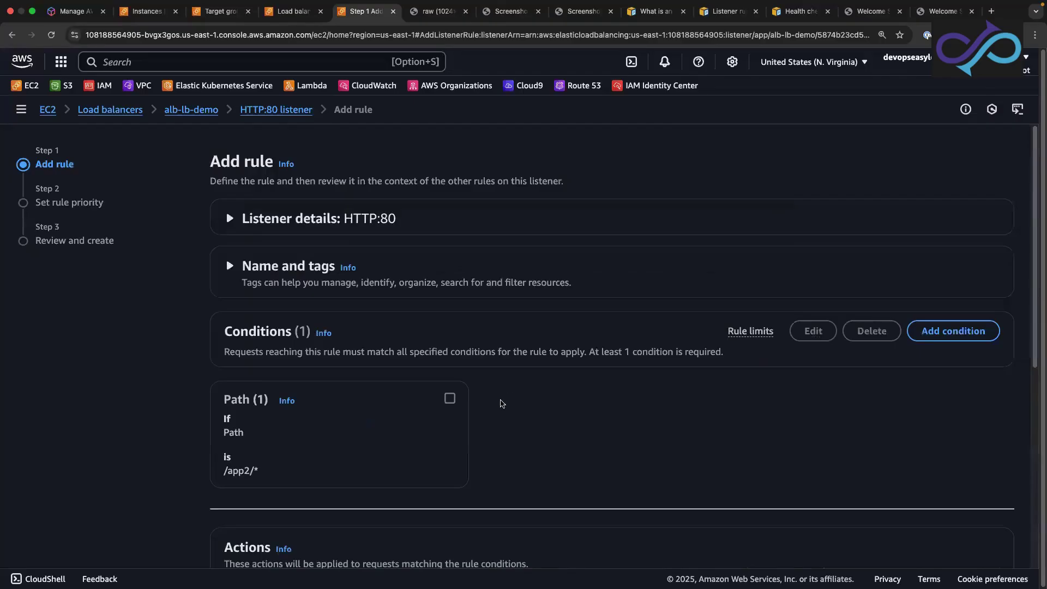
Select the /app2/* condition and set the new rule to forward requests to target-server2-grp.
left_click(449, 323)
scroll(527, 404, "down", 2)
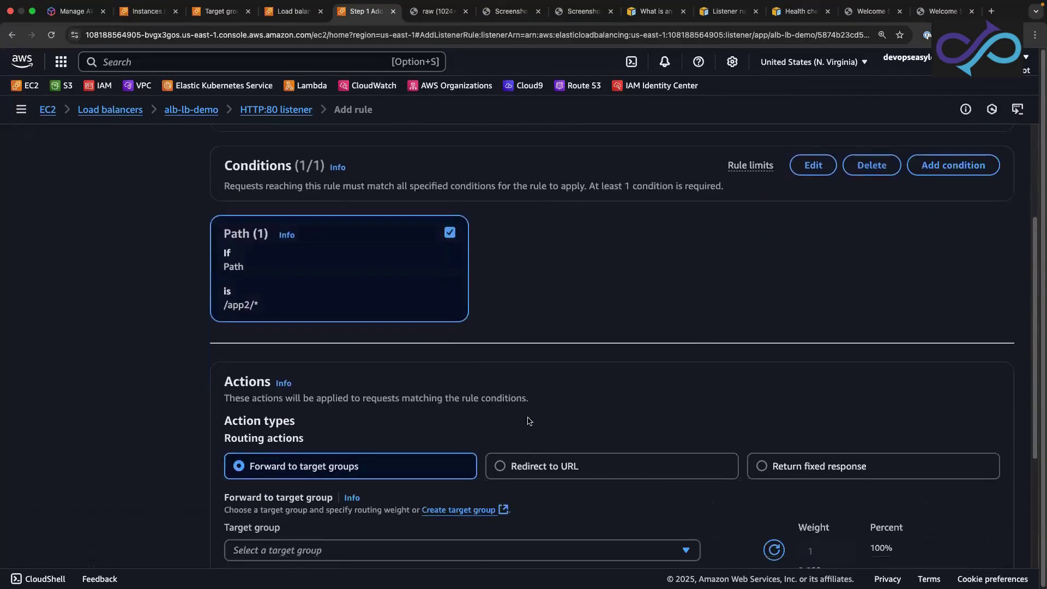
scroll(454, 463, "down", 2)
left_click(622, 460)
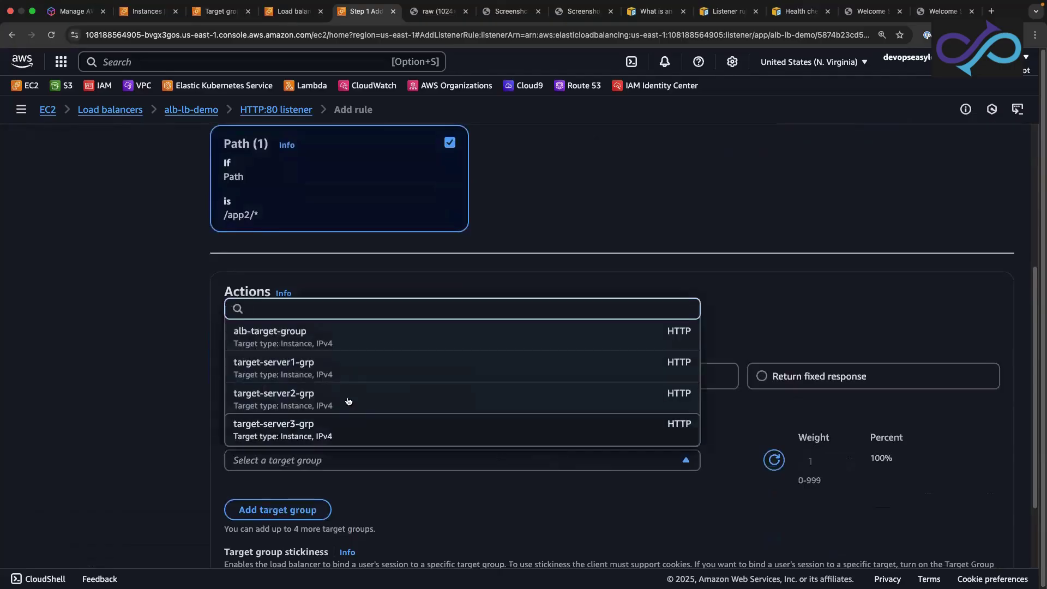
left_click(297, 400)
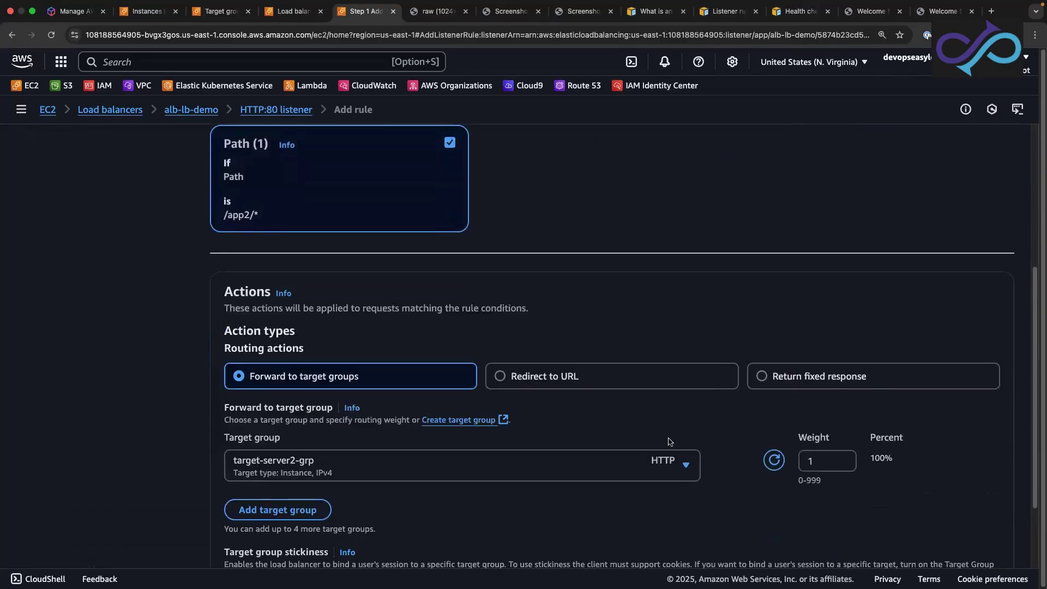
scroll(669, 439, "up", 5)
scroll(670, 439, "down", 7)
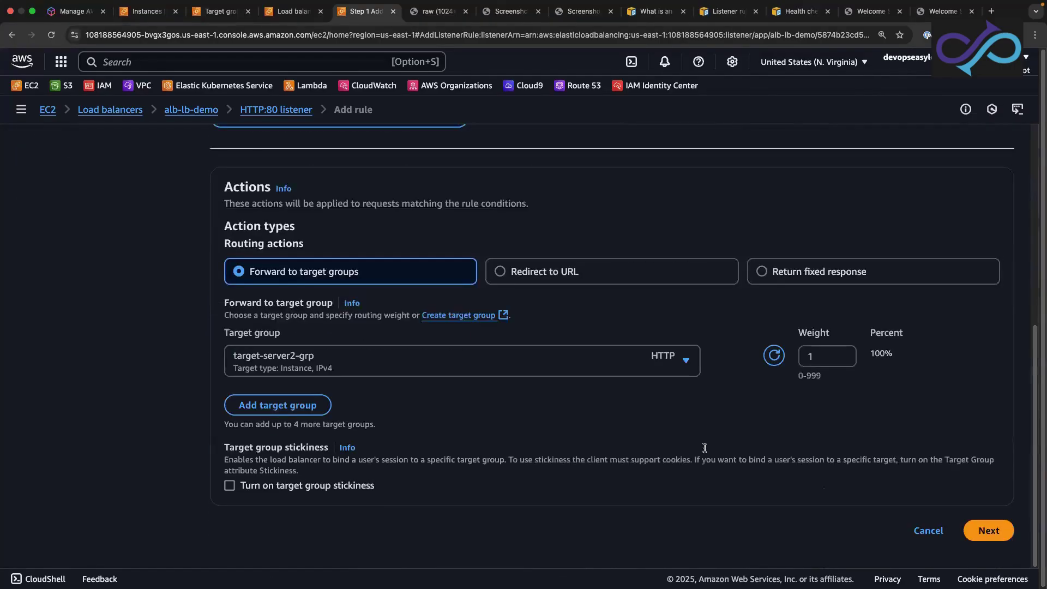
Proceed to the rule priority, set it to 2 for the /app2/* rule, and create the rule.
left_click(990, 531)
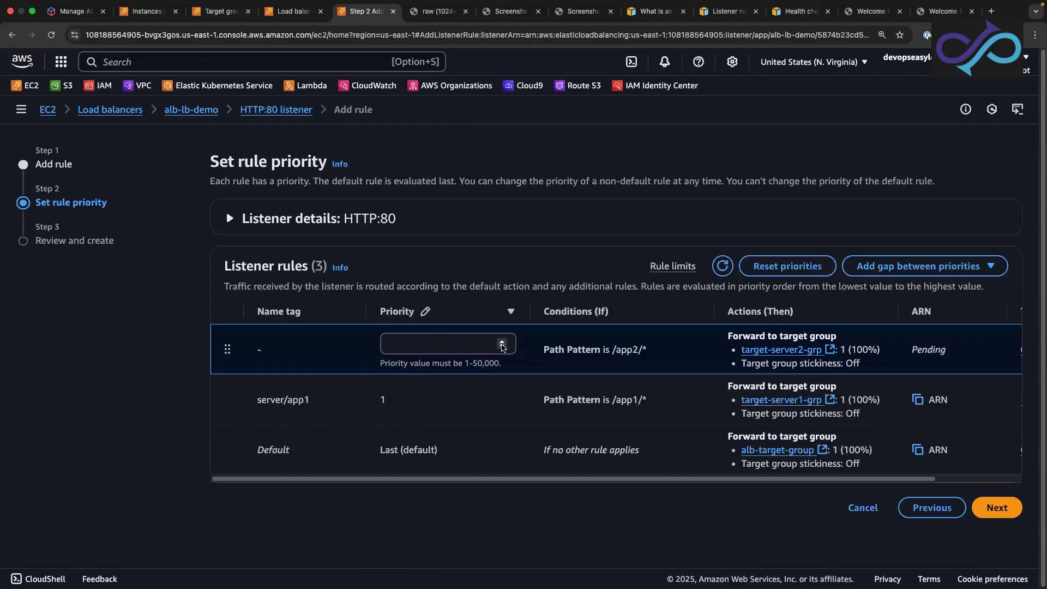
left_click(502, 342)
left_click(502, 343)
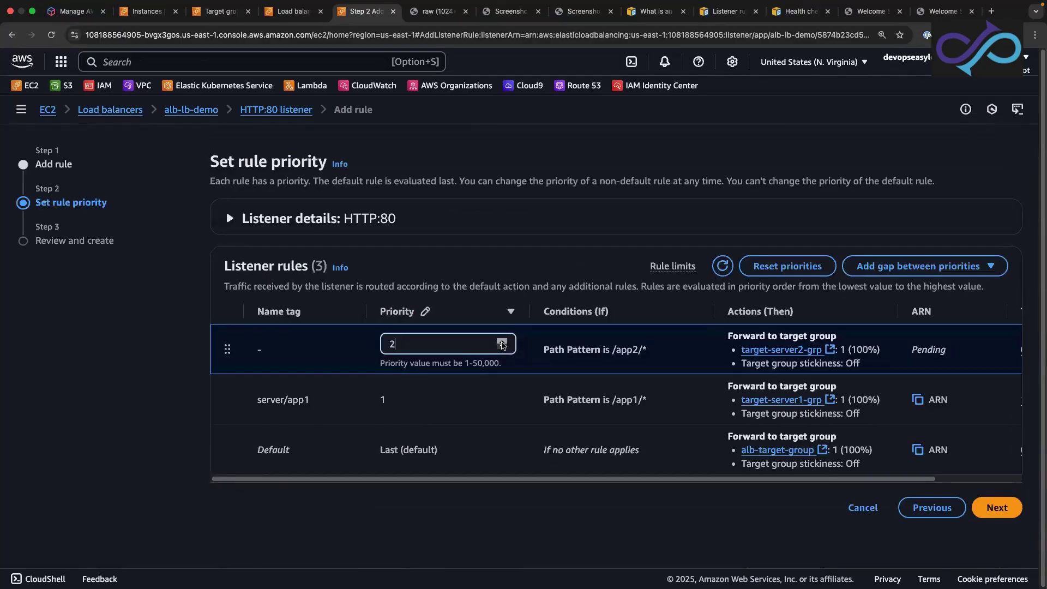
left_click(262, 352)
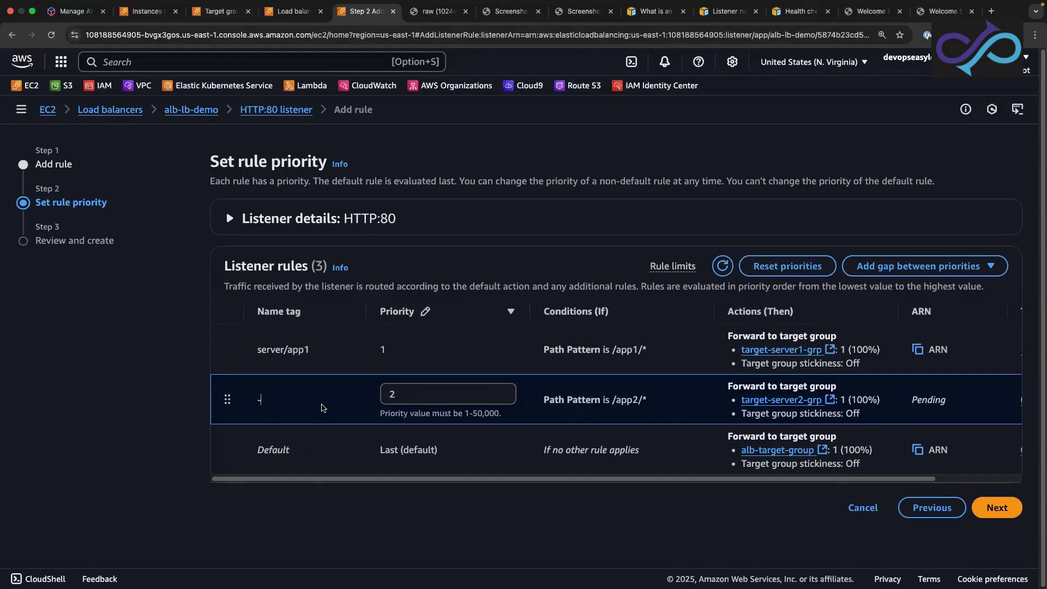
left_click(998, 510)
scroll(539, 472, "down", 2)
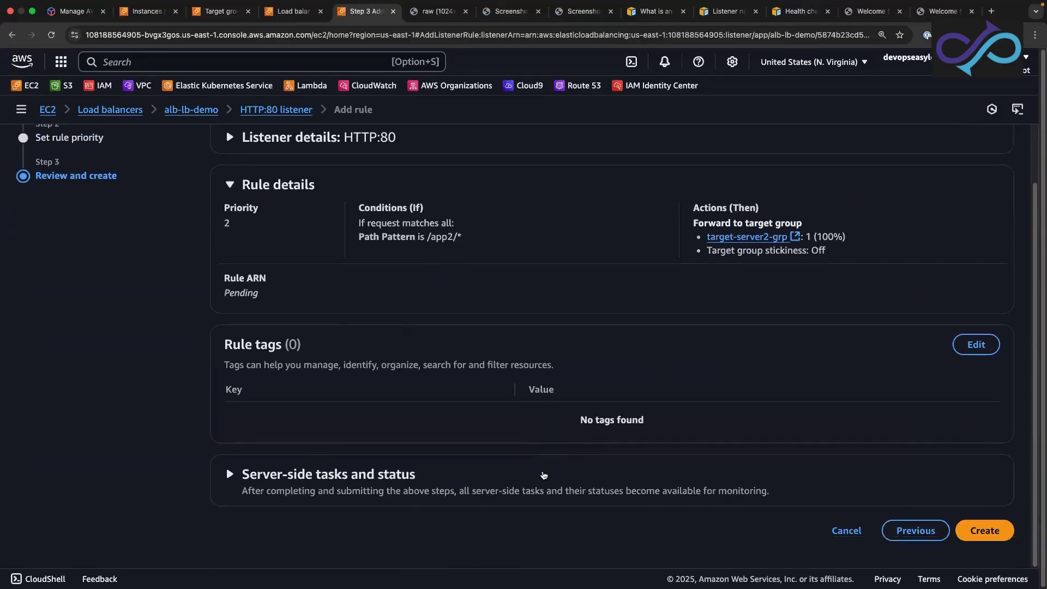
scroll(363, 403, "up", 2)
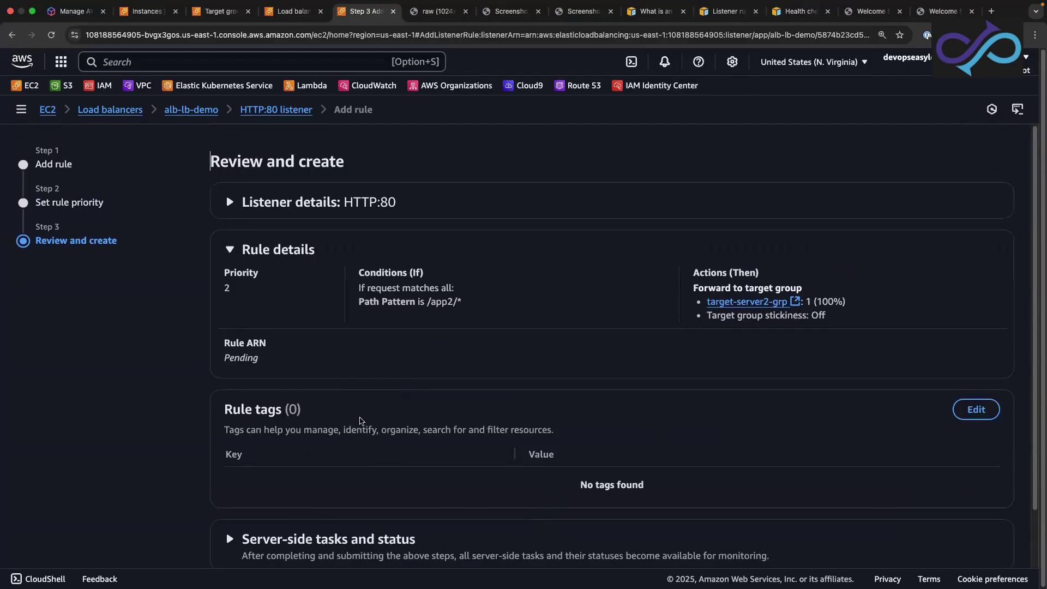
scroll(716, 485, "down", 2)
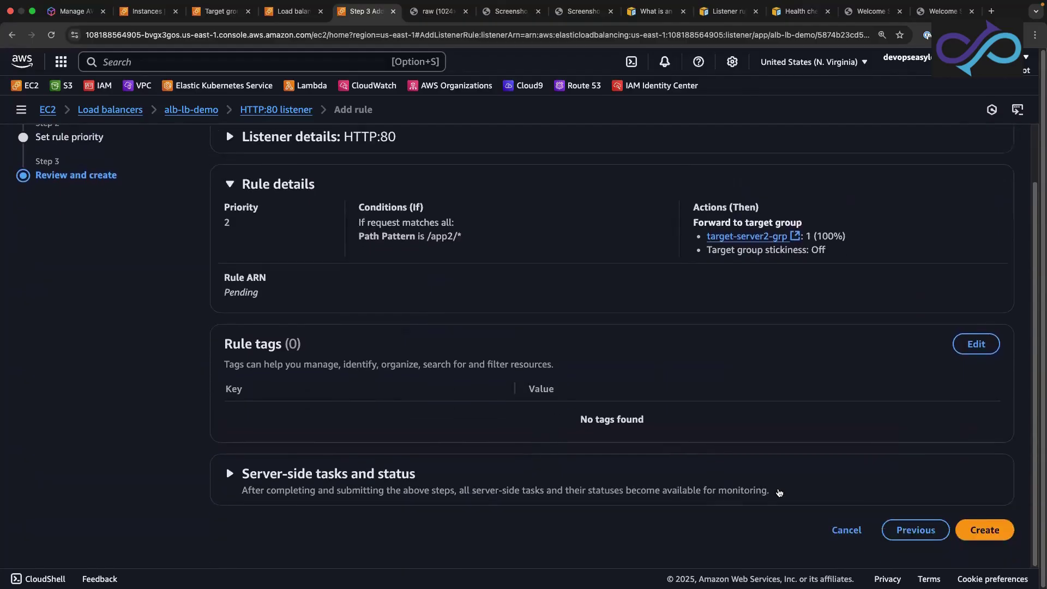
left_click(981, 529)
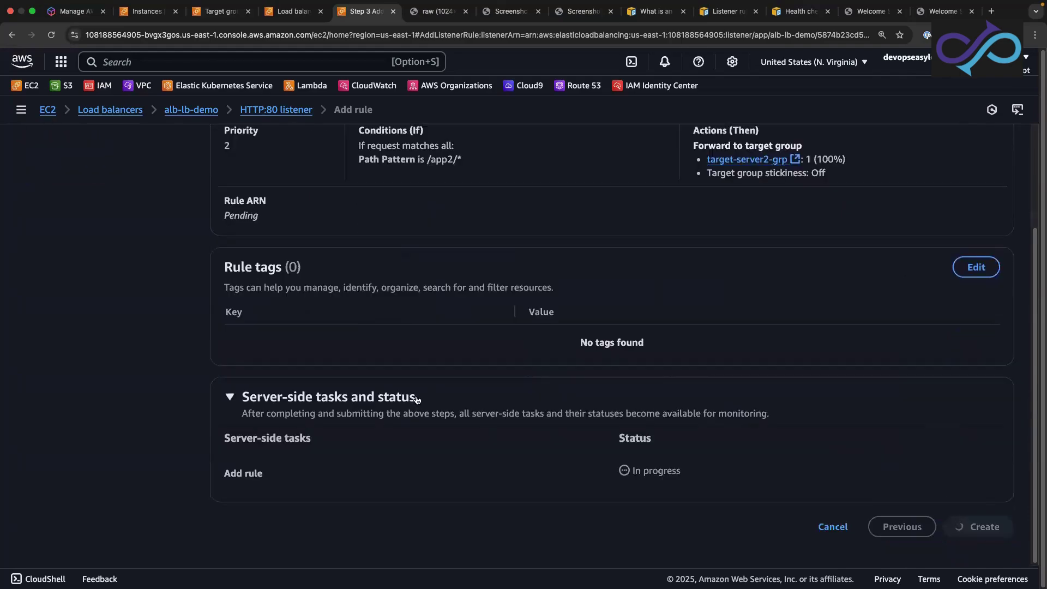
Open the details of the priority 2 listener rule from the HTTP:80 listener's rules.
scroll(445, 409, "down", 3)
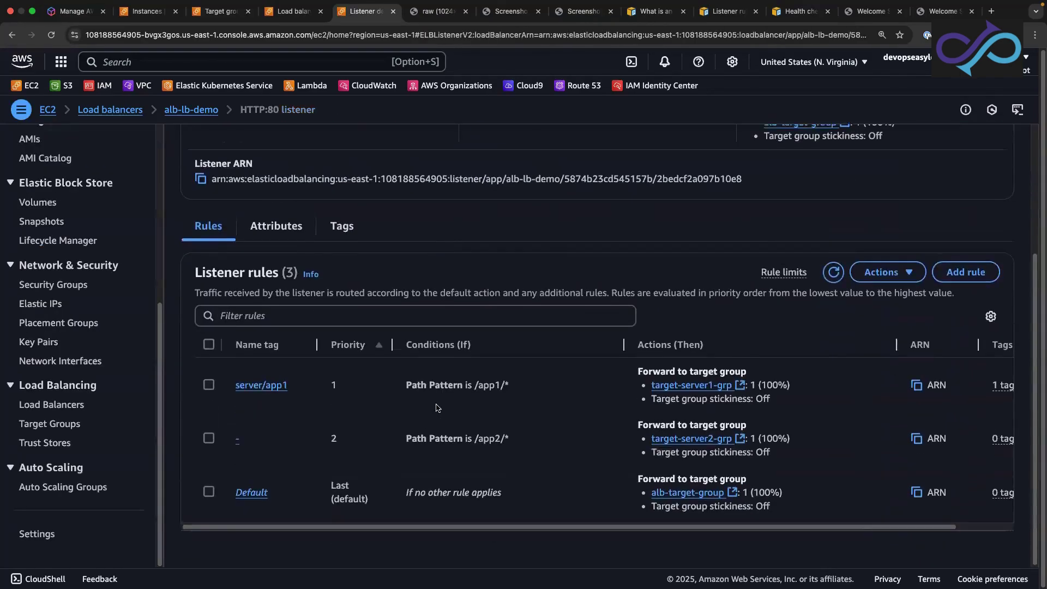
left_click(239, 440)
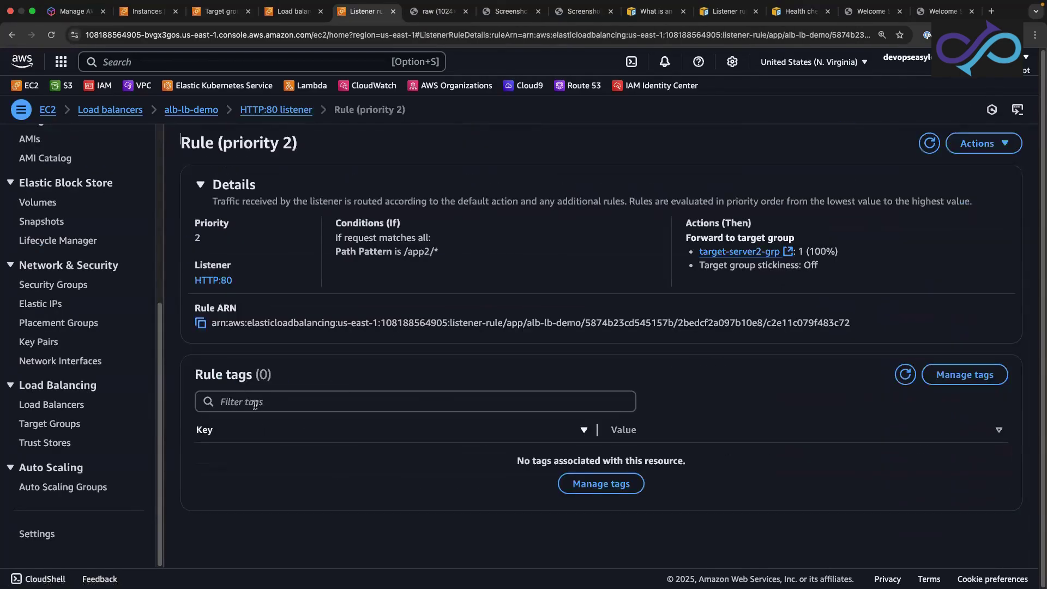
left_click(255, 405)
type("serve")
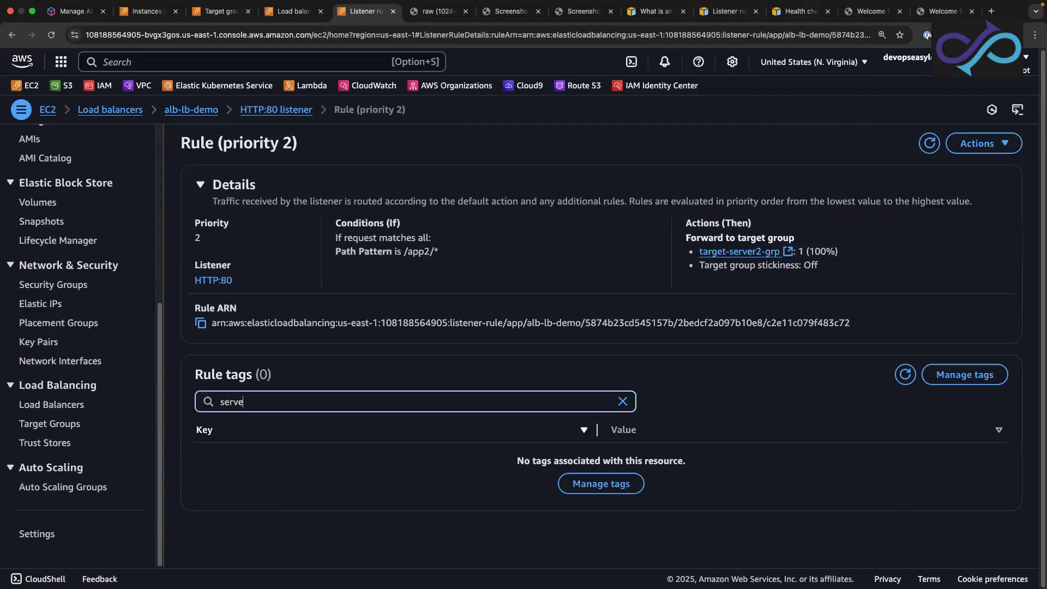
type("r/app2")
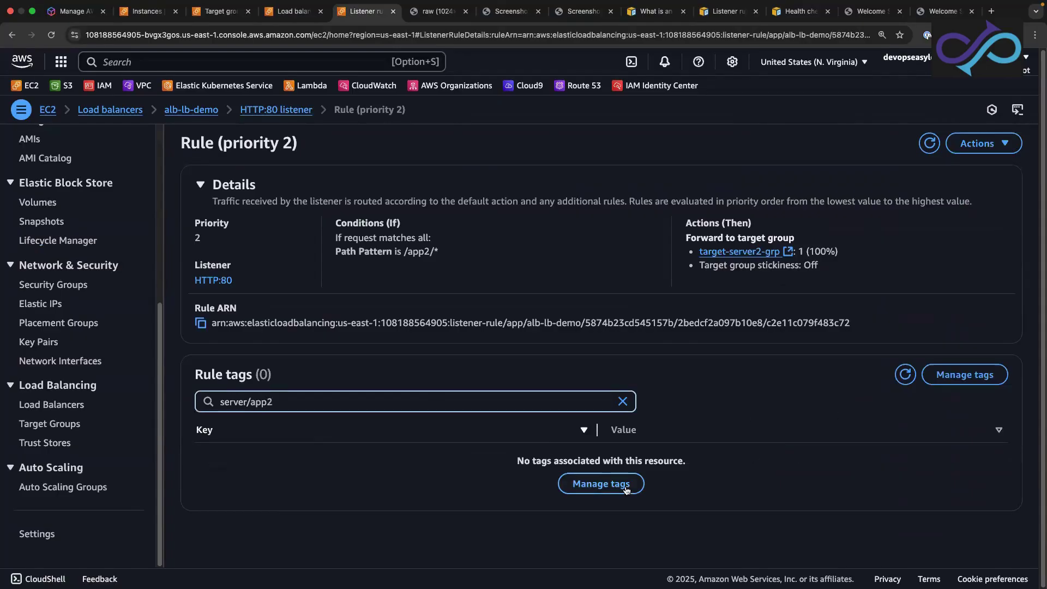
Tag the priority 2 listener rule with key Name and value server/app2, and save the changes.
left_click(599, 484)
left_click(68, 311)
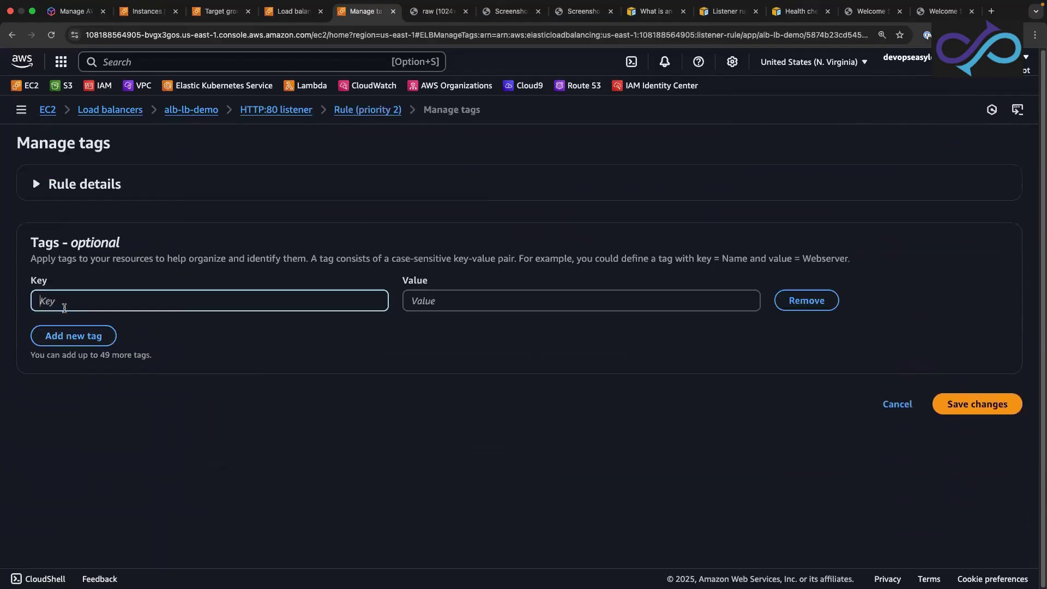
type("Name")
left_click(409, 304)
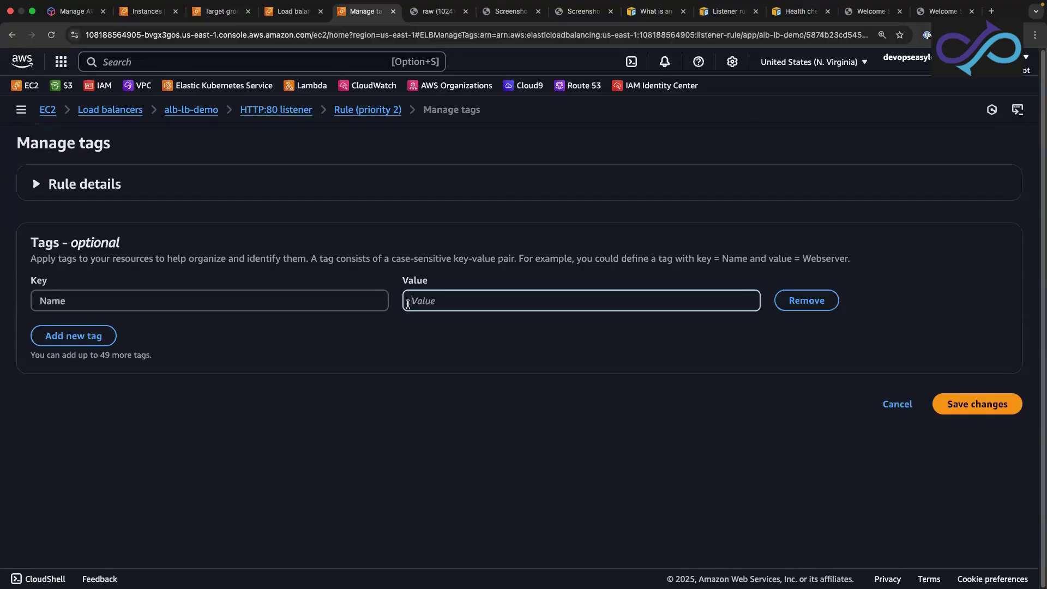
type("server/app2")
left_click(952, 405)
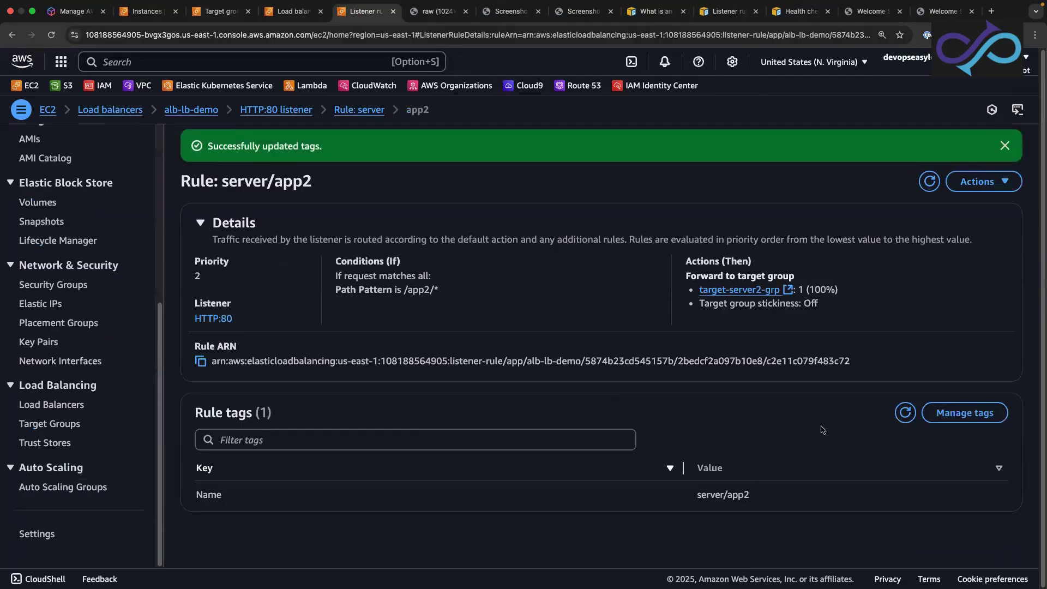
left_click(1004, 145)
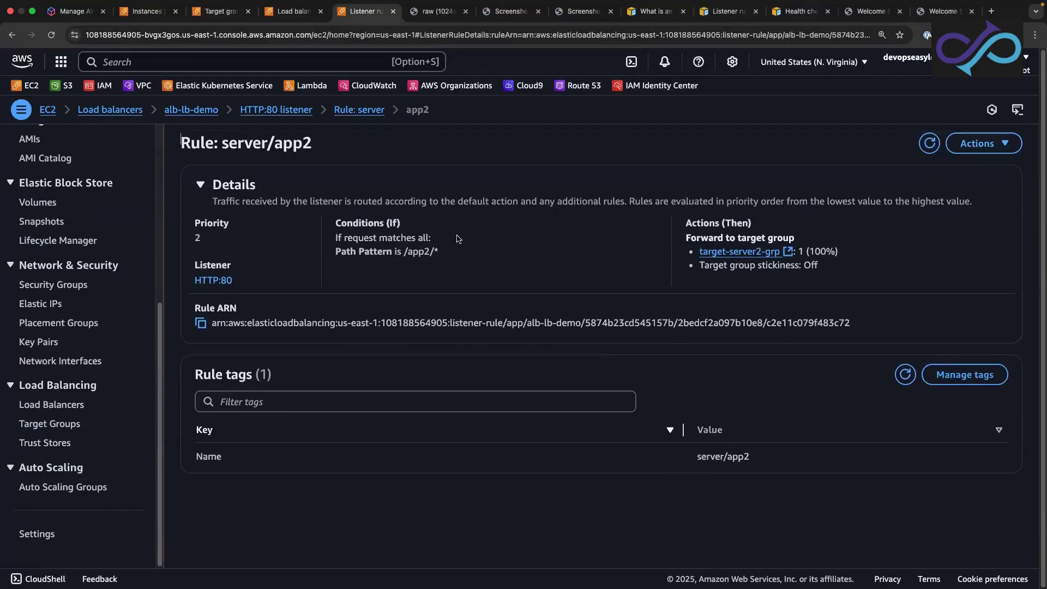
Start another rule on the HTTP:80 listener and add a path condition with the value /app3/*.
left_click(275, 112)
scroll(777, 338, "down", 5)
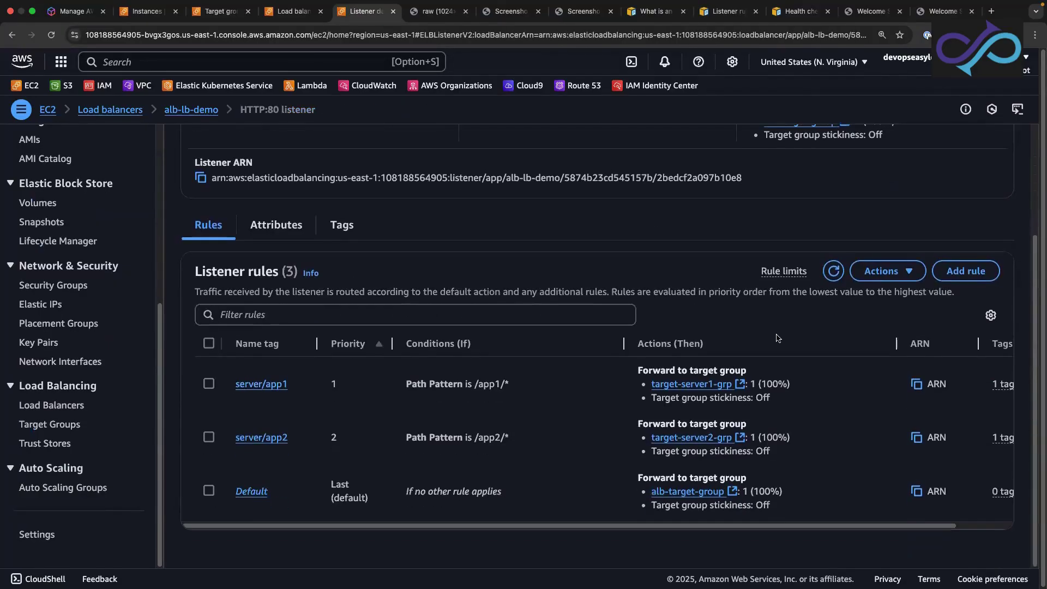
left_click(961, 272)
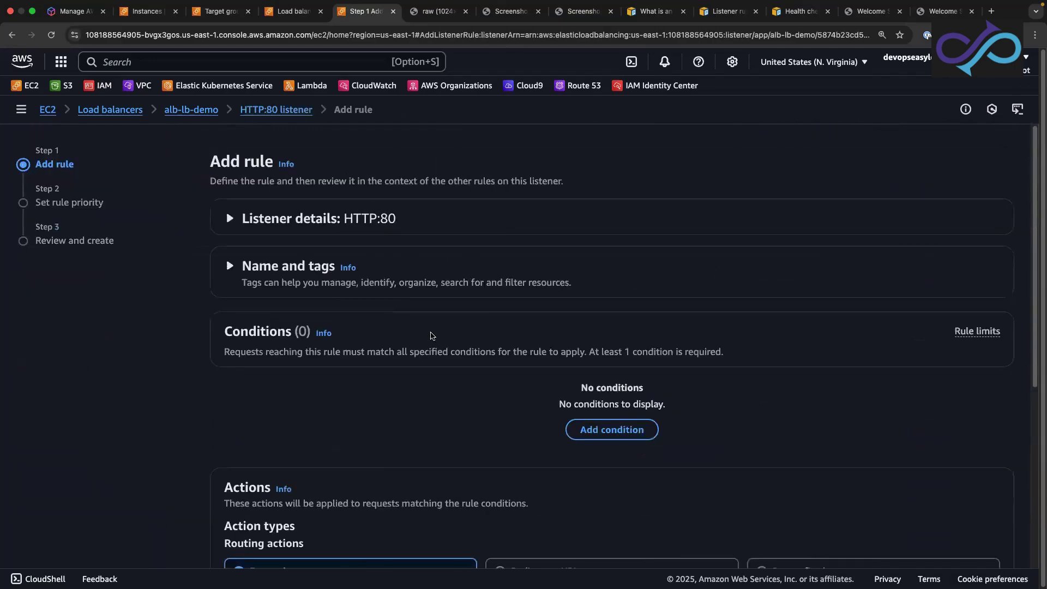
left_click(630, 429)
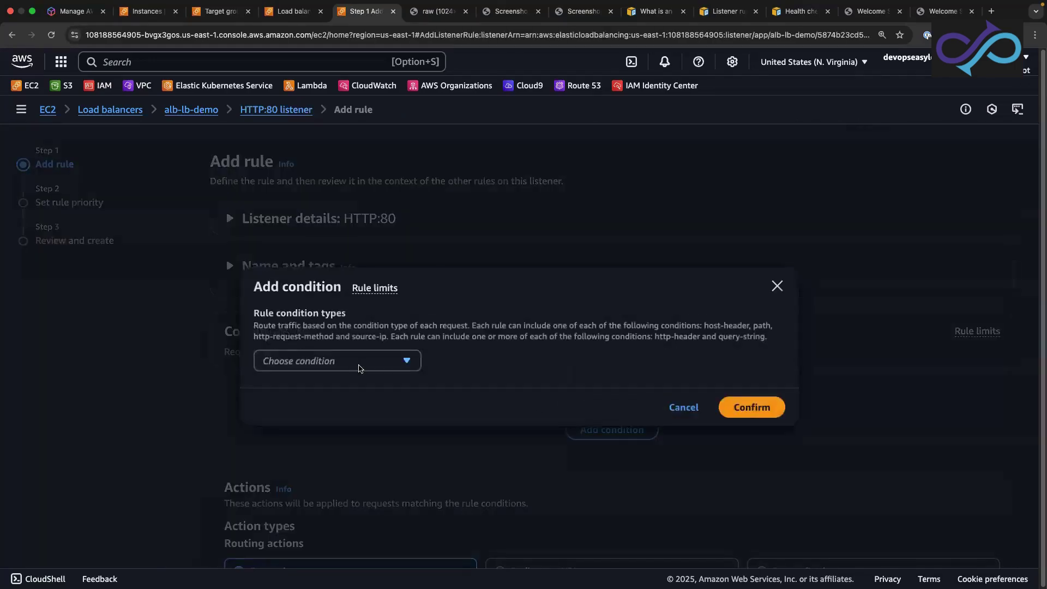
left_click(304, 361)
left_click(301, 230)
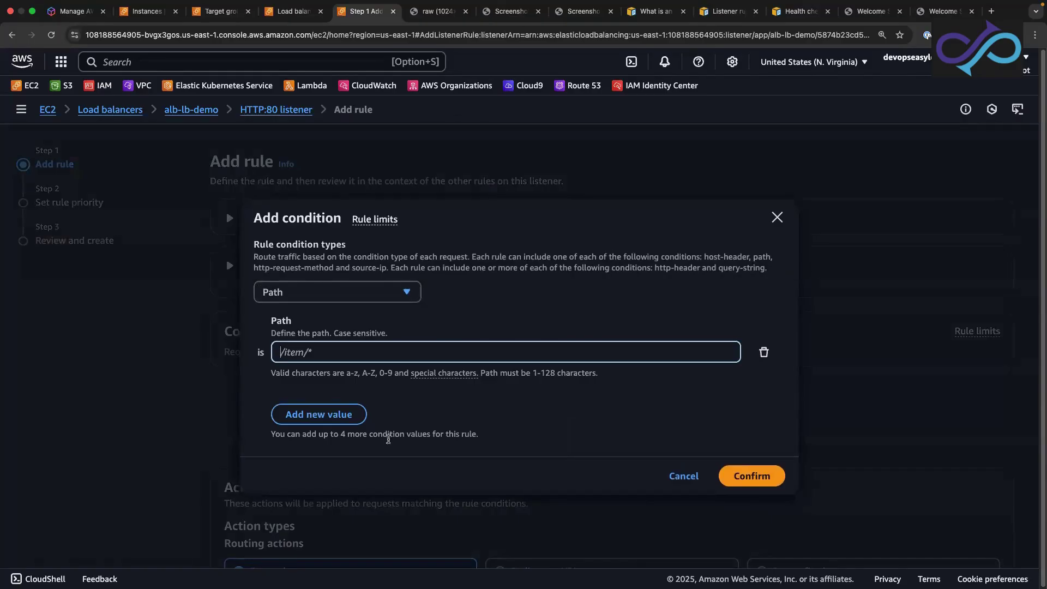
type("/app3/*")
left_click(769, 476)
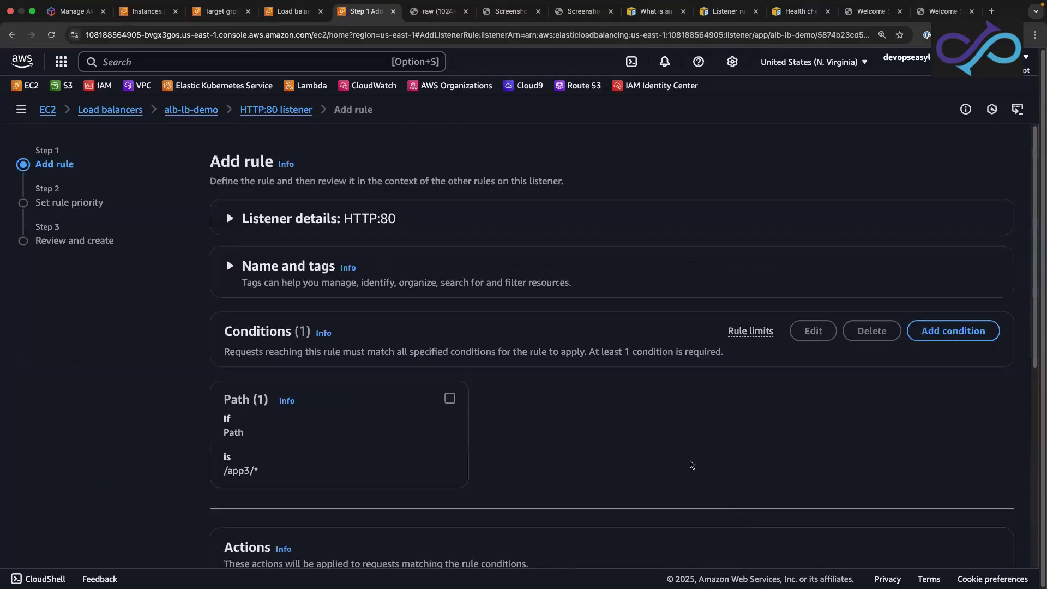
Select the /app3/* condition and set the new rule to forward requests to target-server3-grp.
left_click(450, 399)
scroll(649, 459, "down", 4)
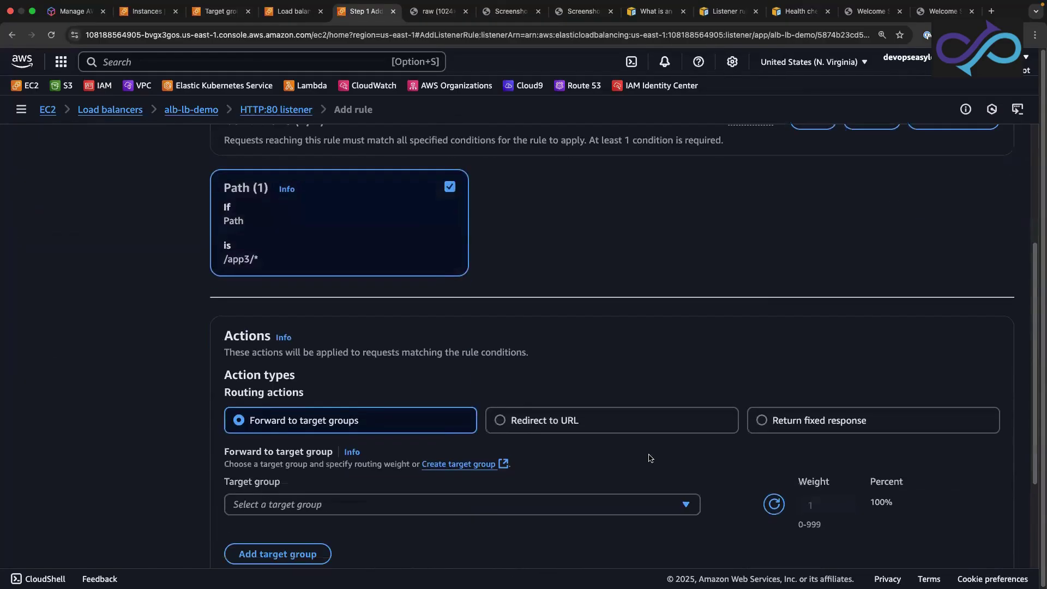
scroll(649, 458, "up", 4)
scroll(648, 457, "down", 7)
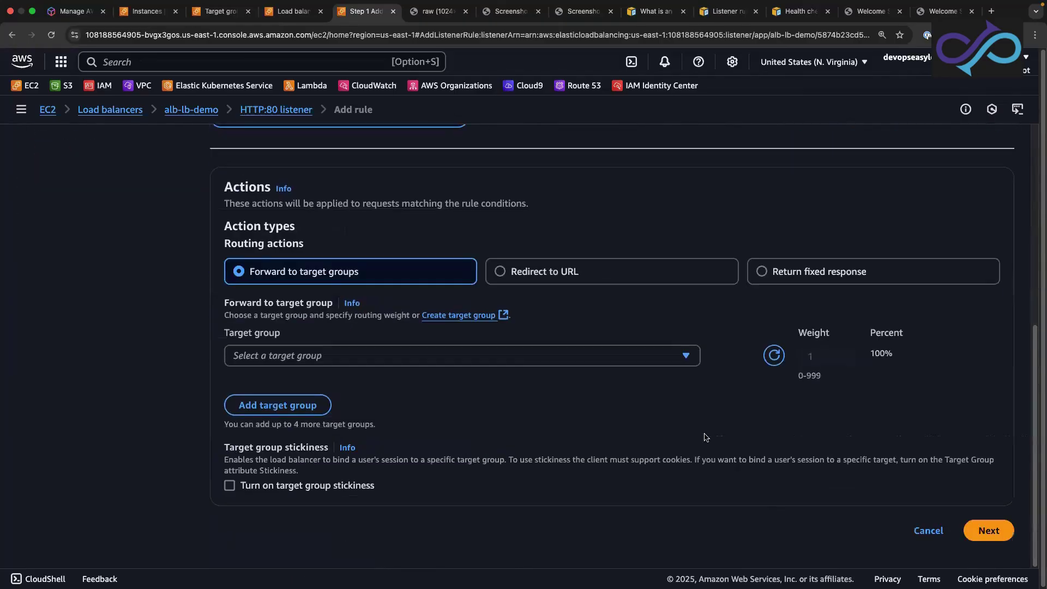
left_click(517, 358)
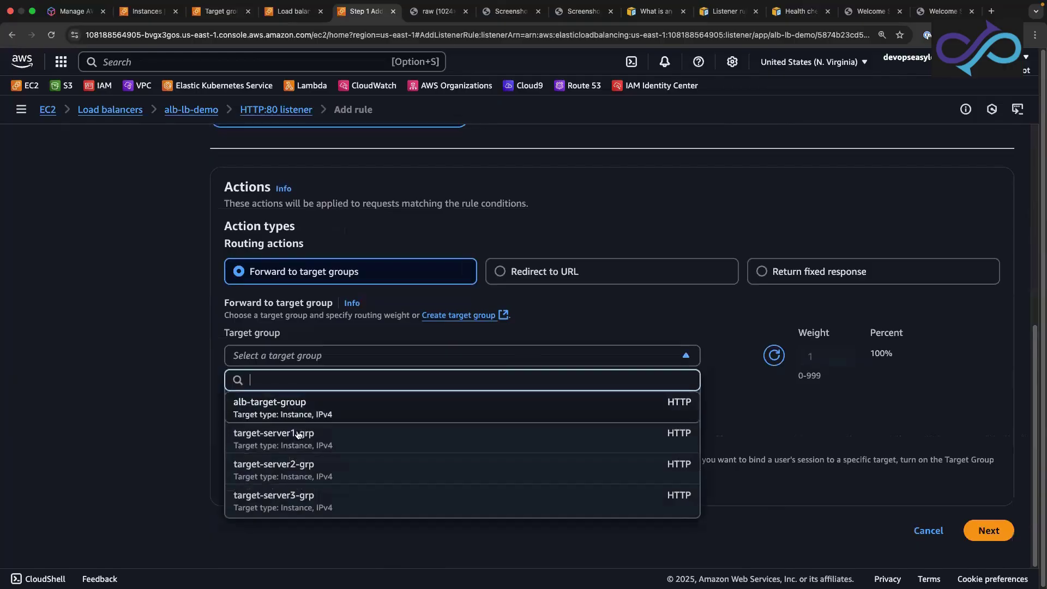
left_click(303, 503)
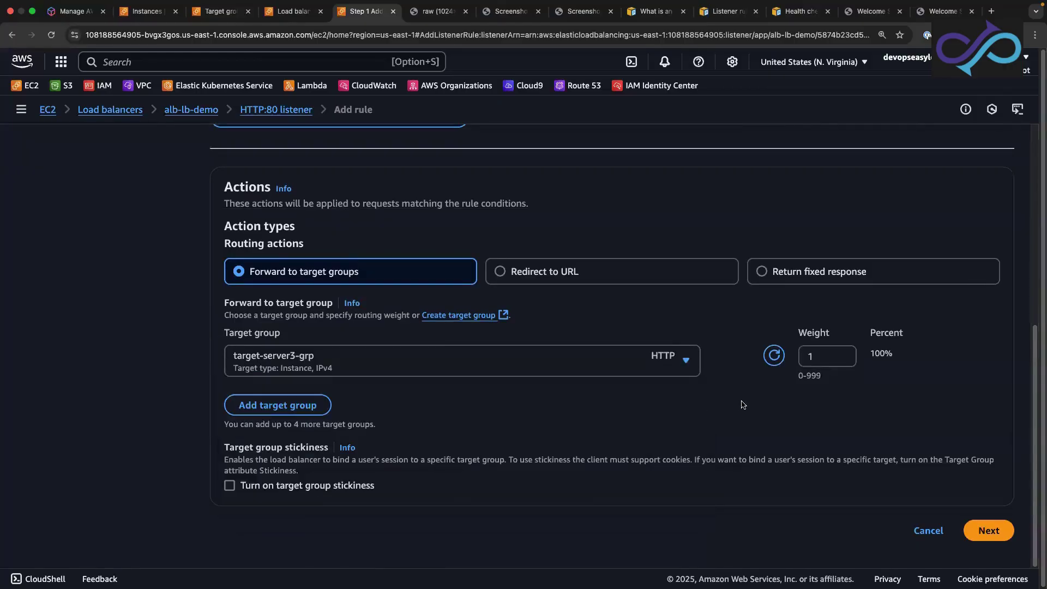
Set the /app3/* rule's priority to 2 and create the rule on the HTTP:80 listener.
left_click(990, 528)
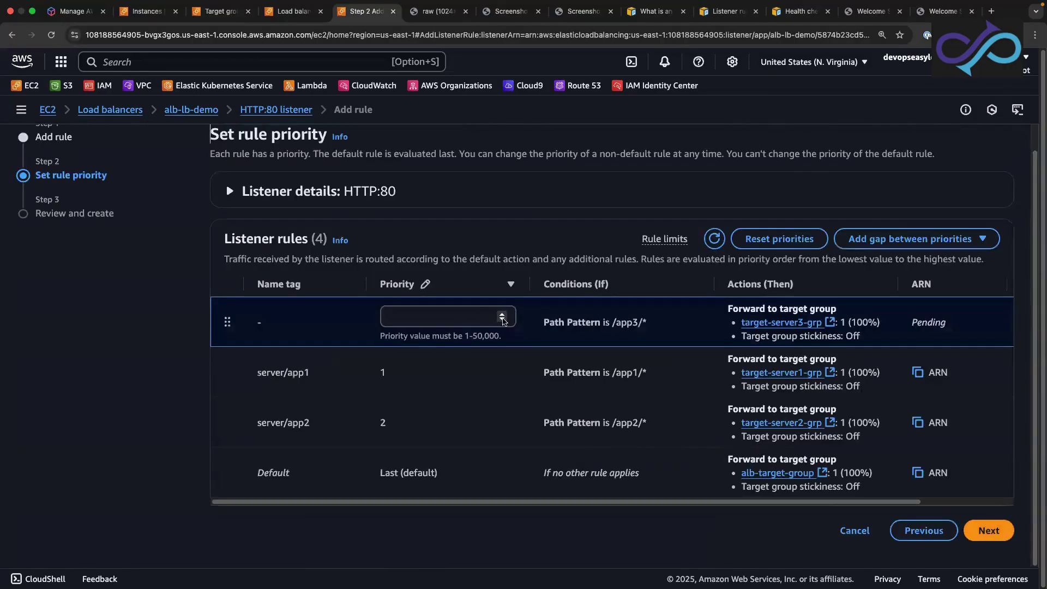
left_click(502, 315)
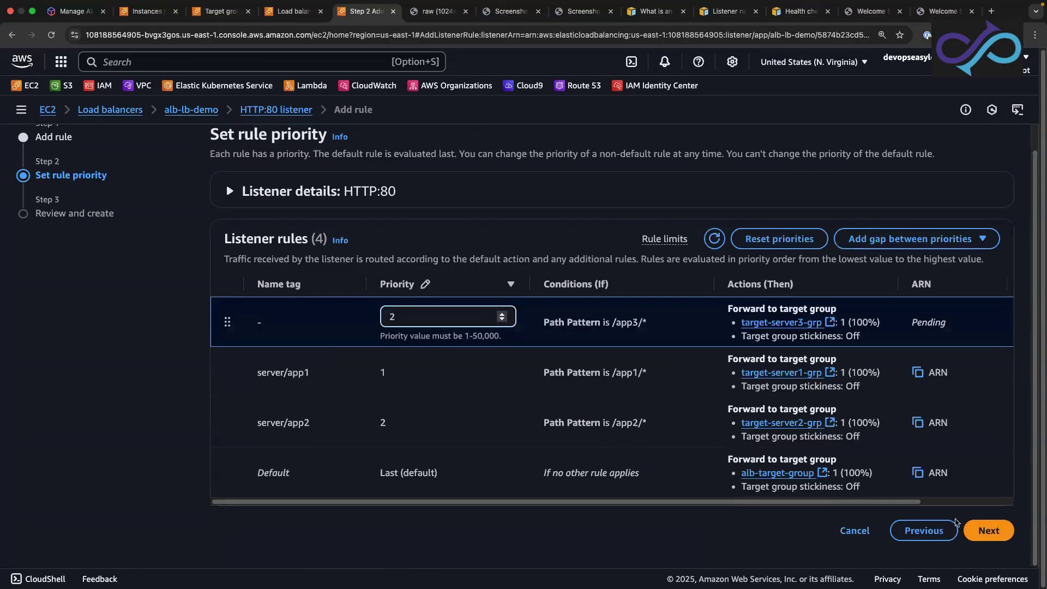
left_click(990, 530)
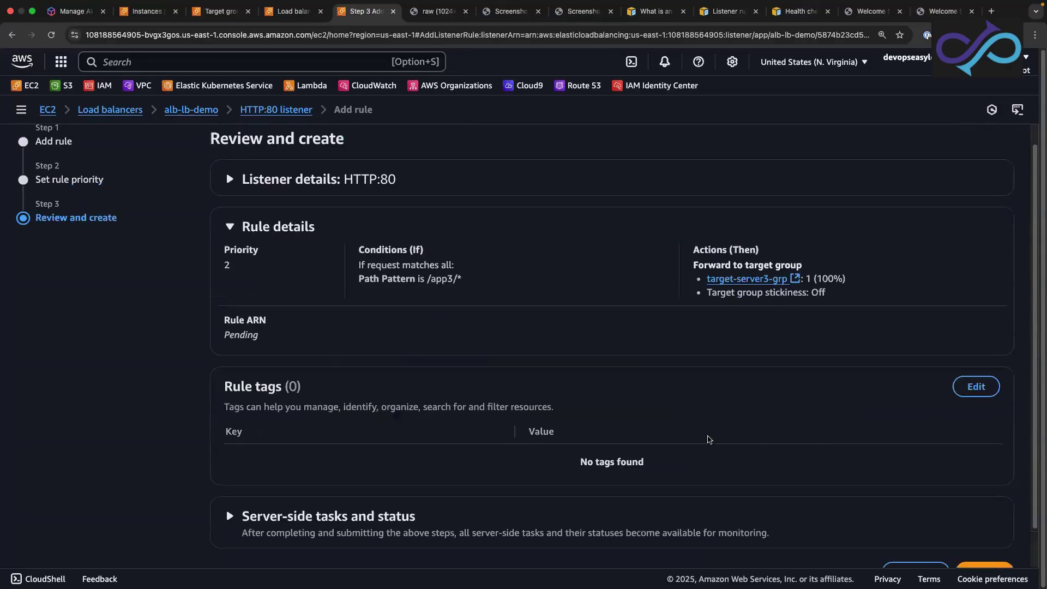
scroll(709, 439, "down", 2)
left_click(989, 530)
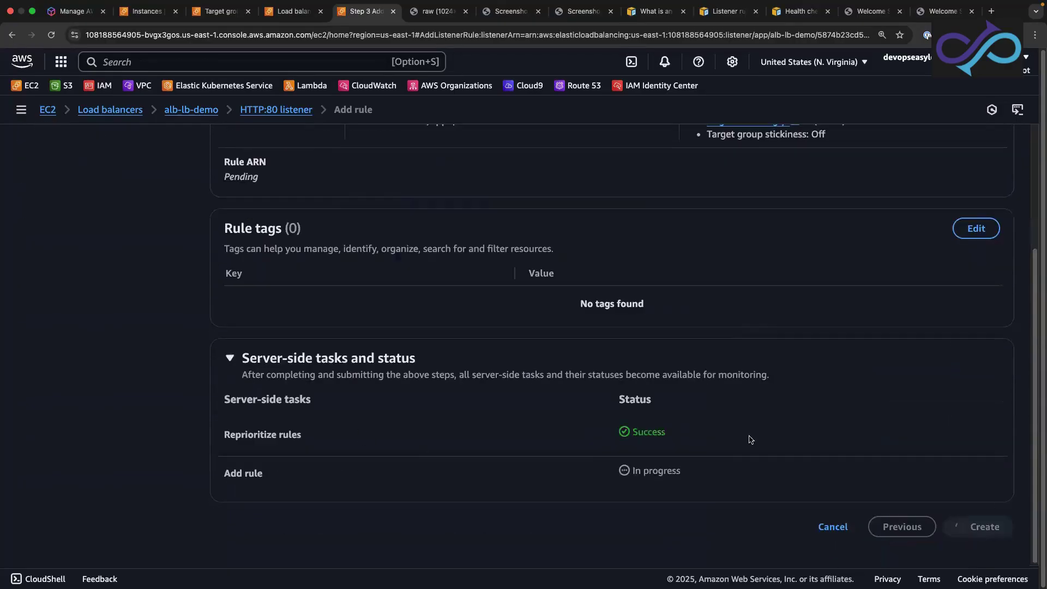
Tag the untagged /app3/* listener rule with key Name and value server/app3, and save the changes.
scroll(507, 408, "down", 5)
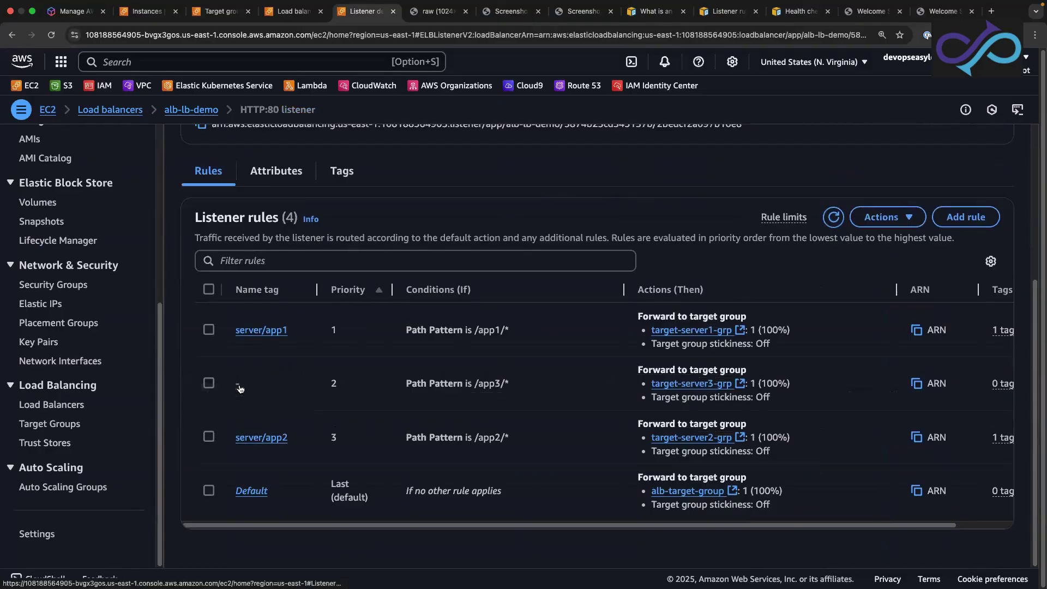
left_click(239, 387)
left_click(610, 486)
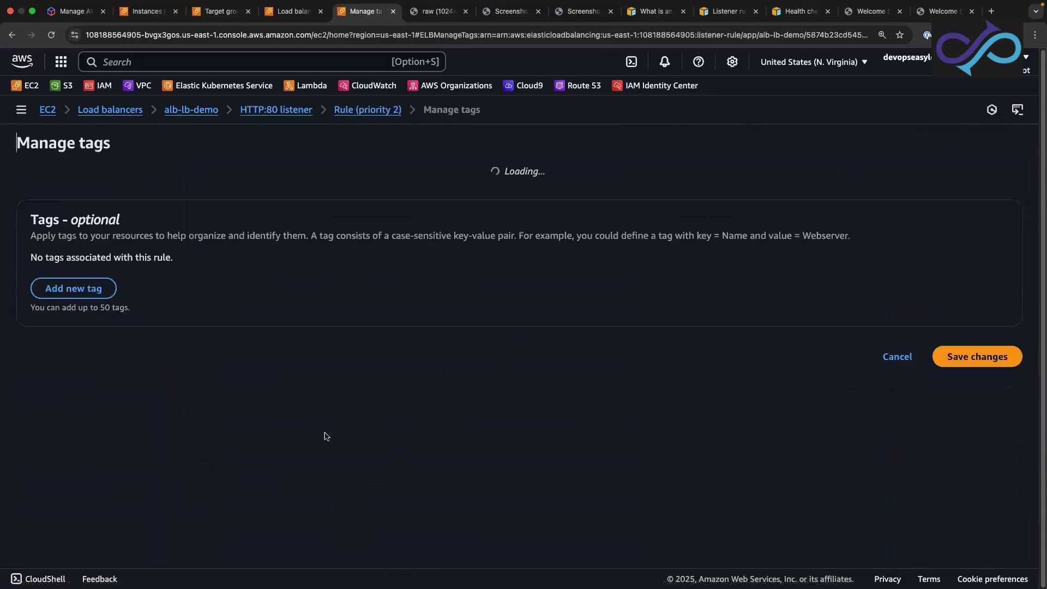
left_click(99, 309)
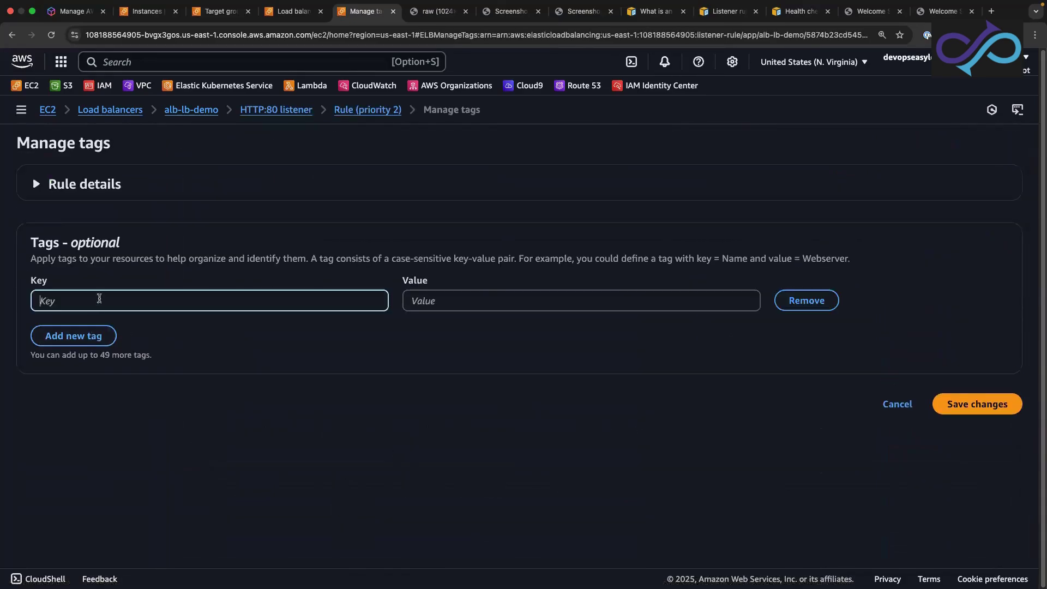
type("Name")
left_click(455, 302)
type("se")
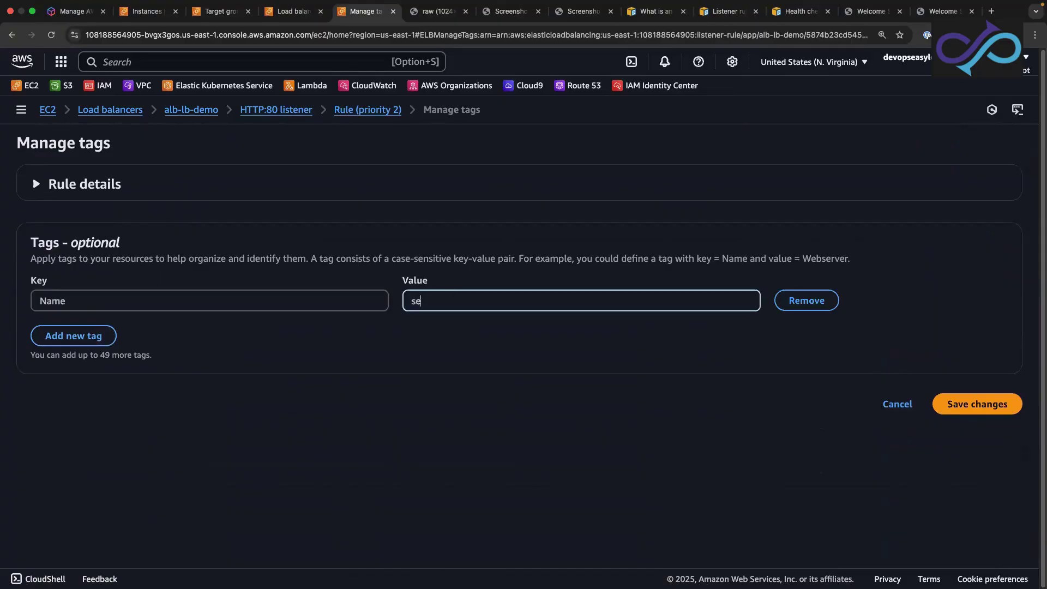
type("rver/app3")
left_click(1002, 409)
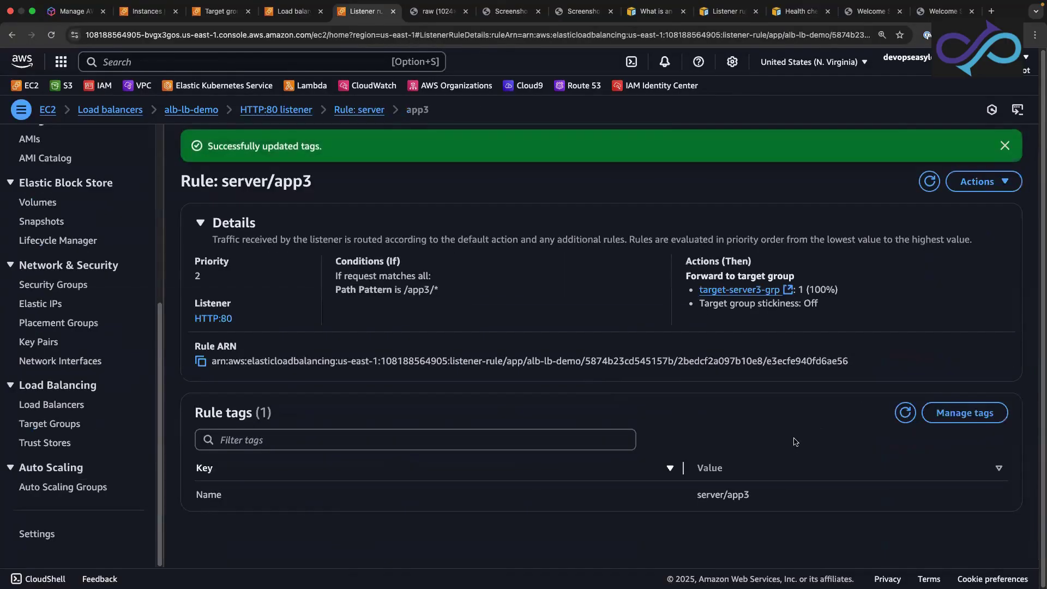
left_click(1005, 148)
Return to the HTTP:80 listener's rules and review each rule's path pattern, priority and forwarding target group.
left_click(301, 112)
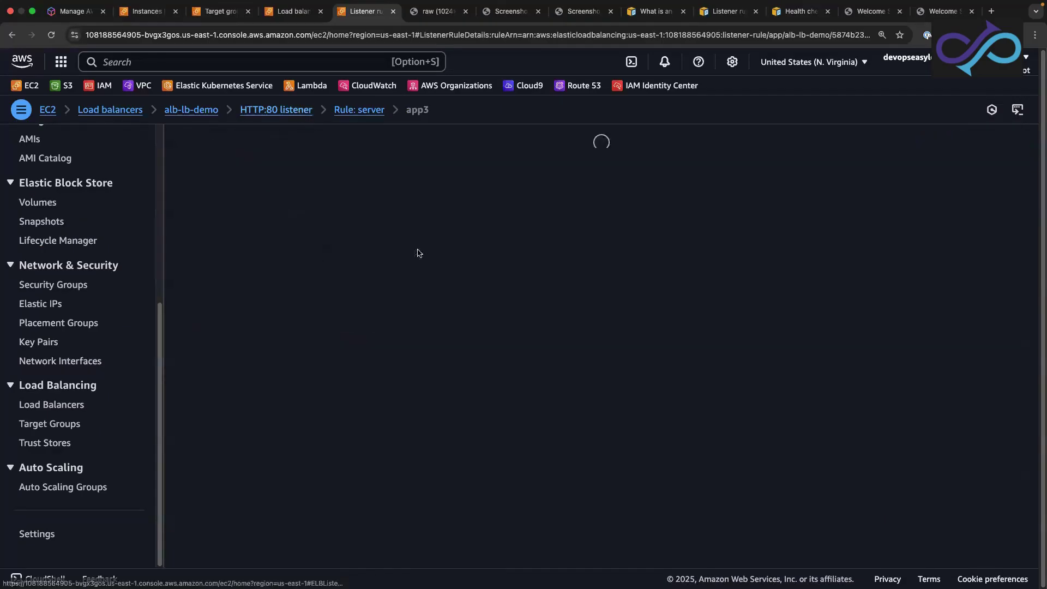
scroll(487, 374, "down", 4)
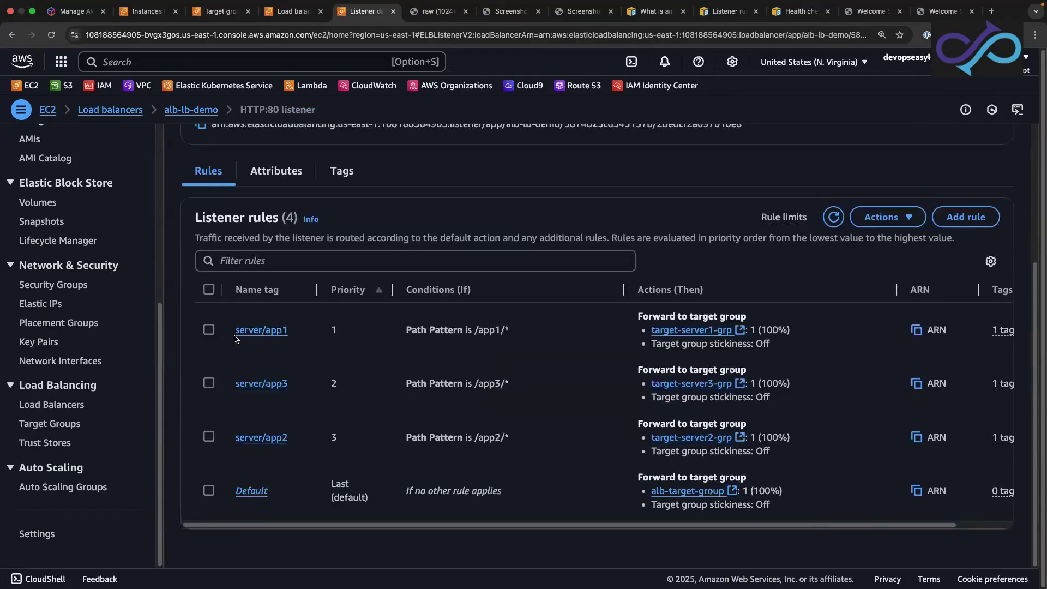
left_click(208, 329)
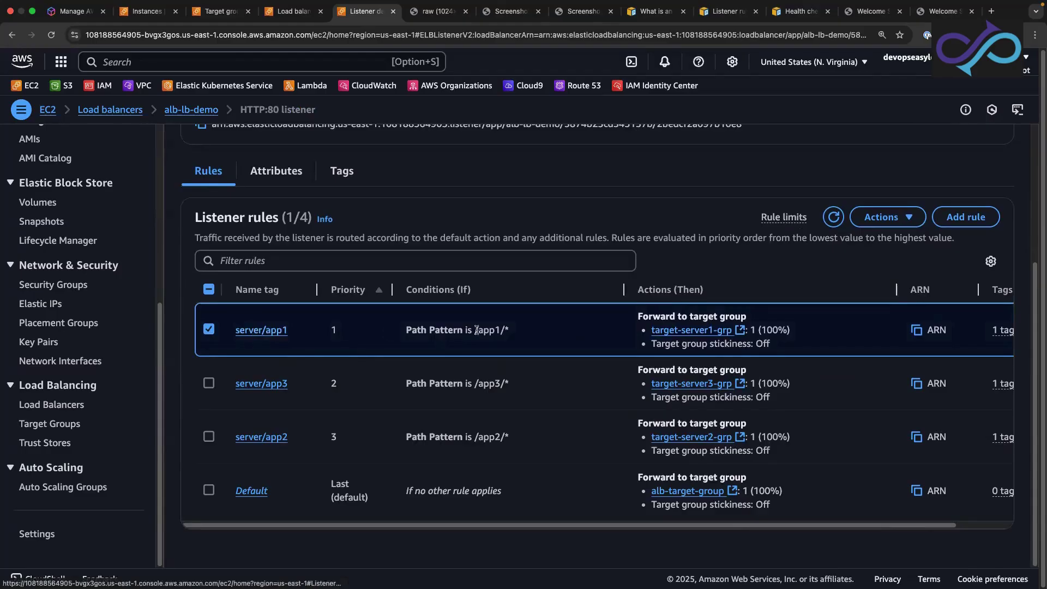
left_click_drag(476, 330, 503, 329)
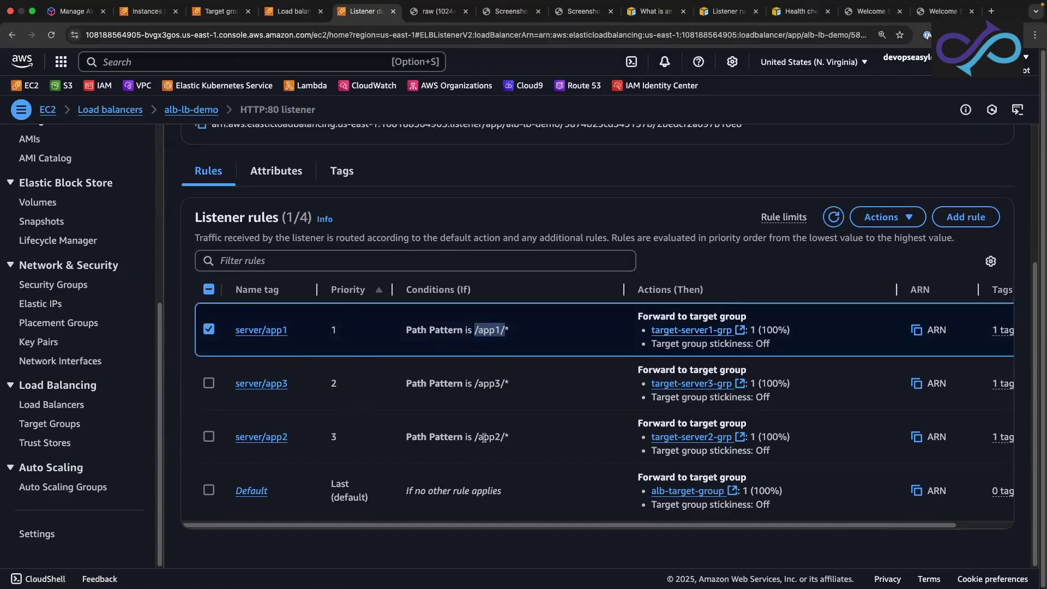
left_click_drag(473, 437, 497, 435)
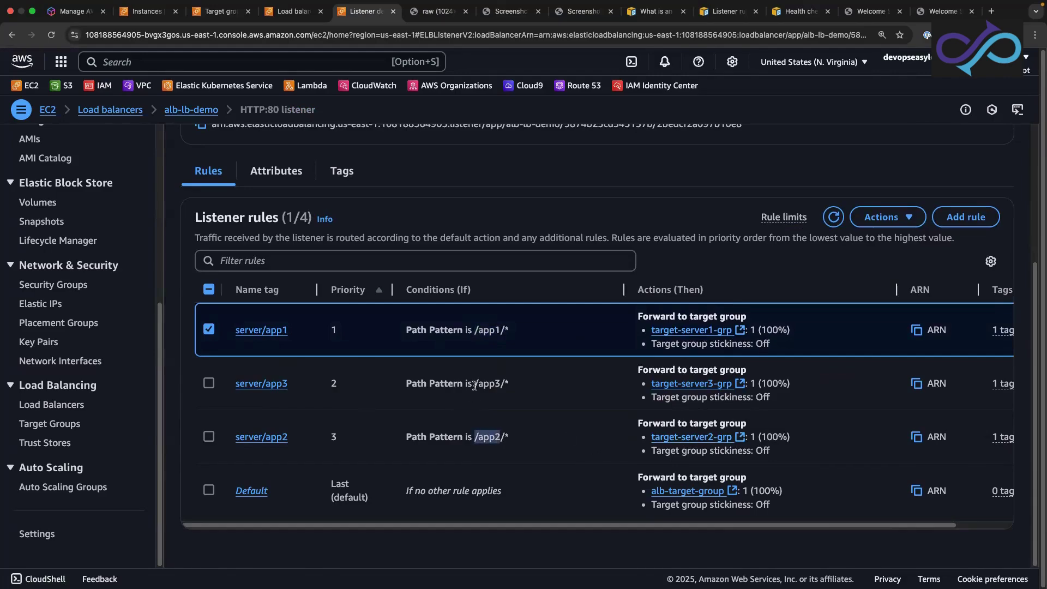
left_click_drag(474, 384, 499, 385)
left_click_drag(702, 526, 849, 504)
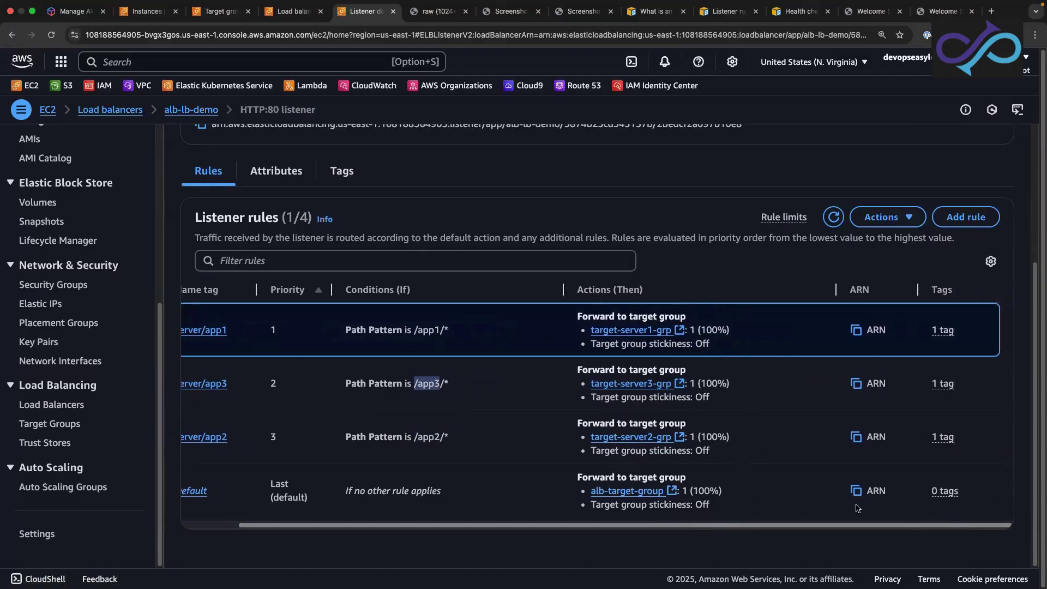
scroll(856, 507, "left", 3)
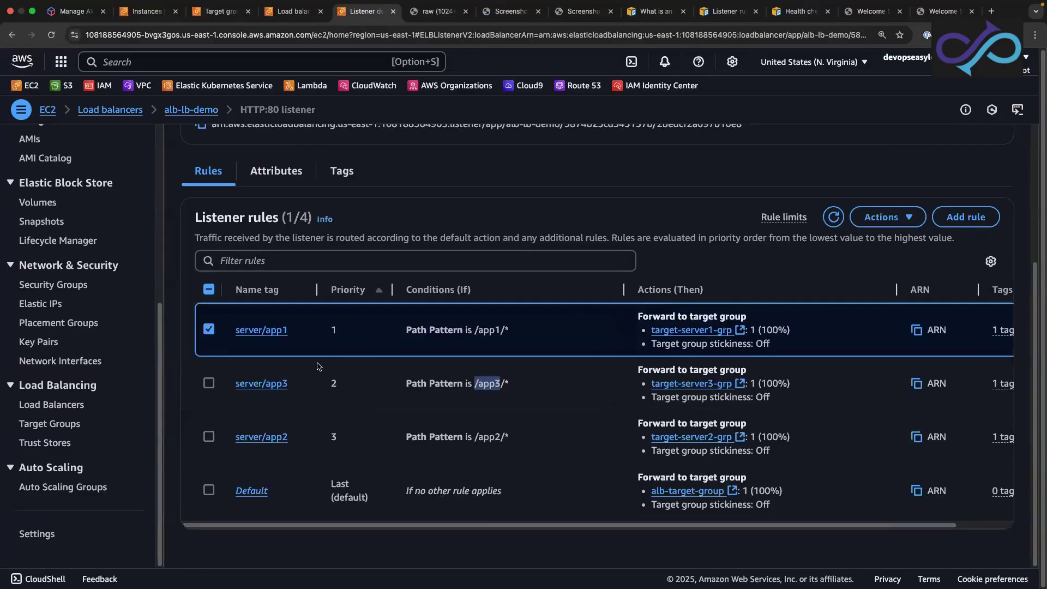
scroll(382, 414, "up", 4)
scroll(439, 440, "down", 4)
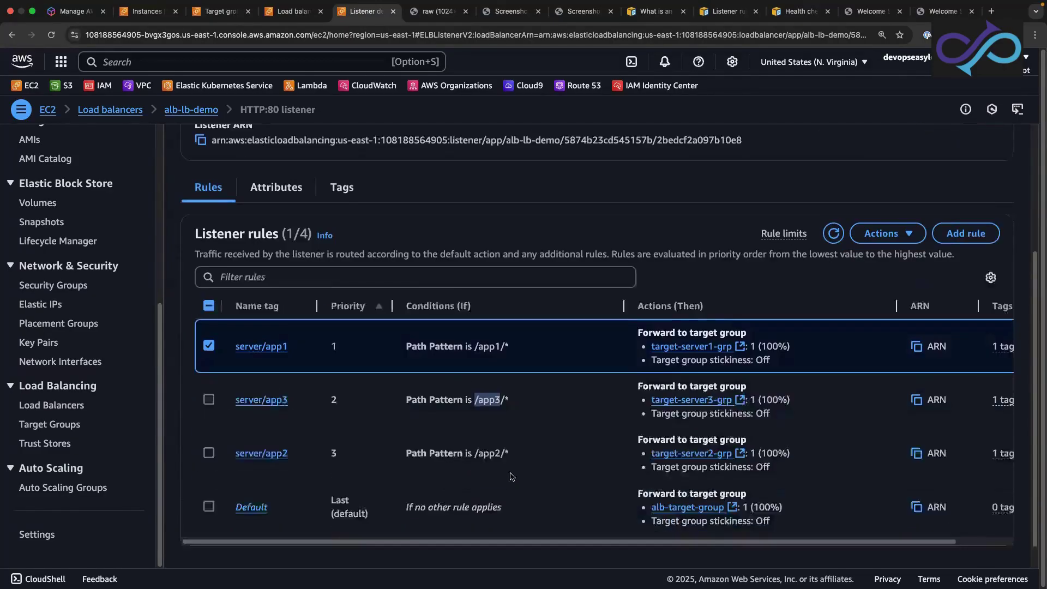
scroll(774, 519, "right", 3)
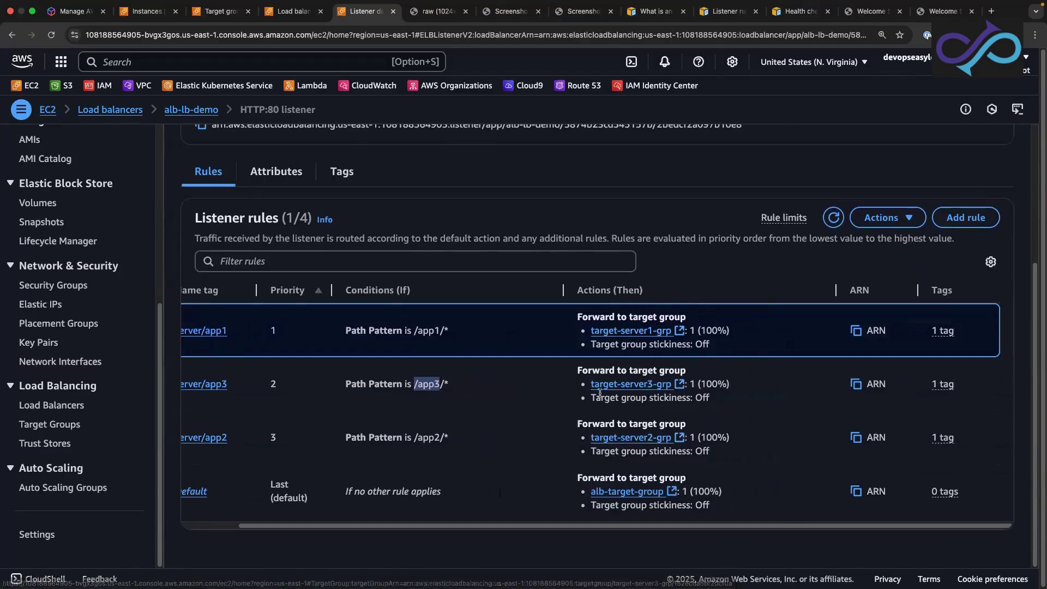
Open the target groups list and check which load balancer each server's target group is associated with.
left_click(218, 11)
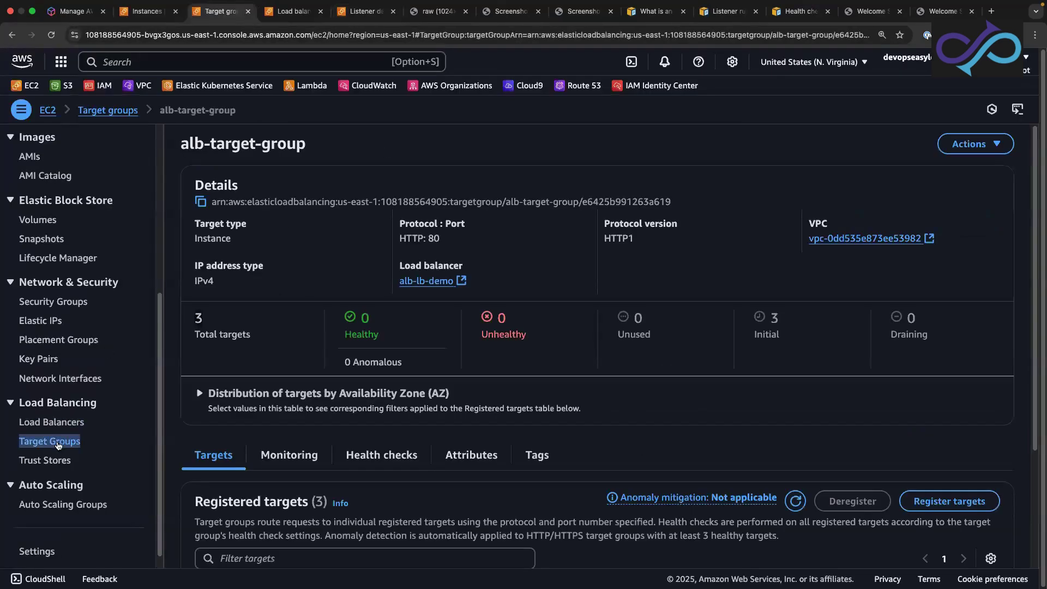
left_click(53, 441)
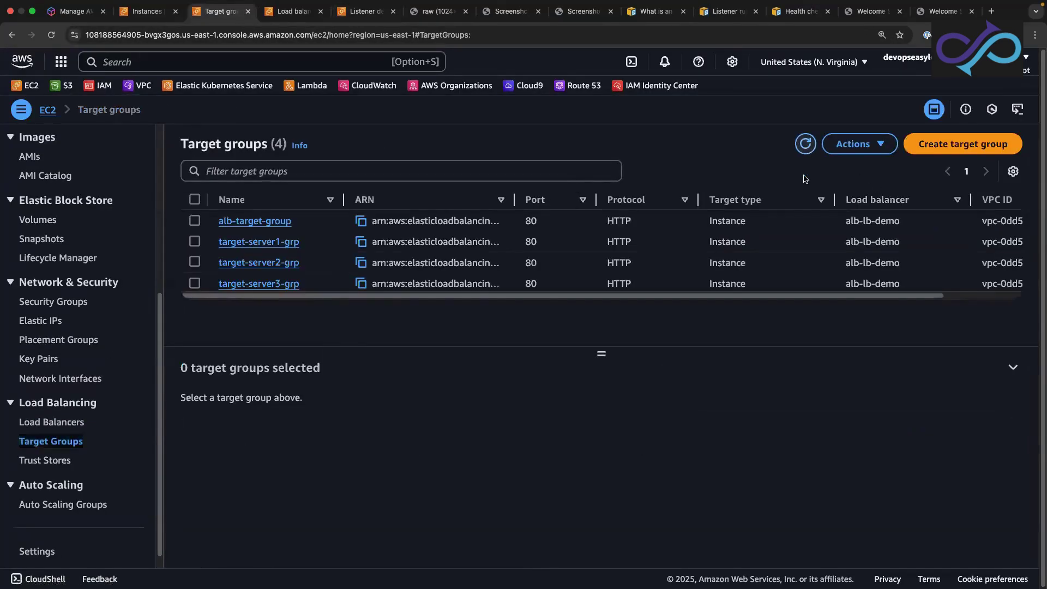
scroll(780, 297, "right", 5)
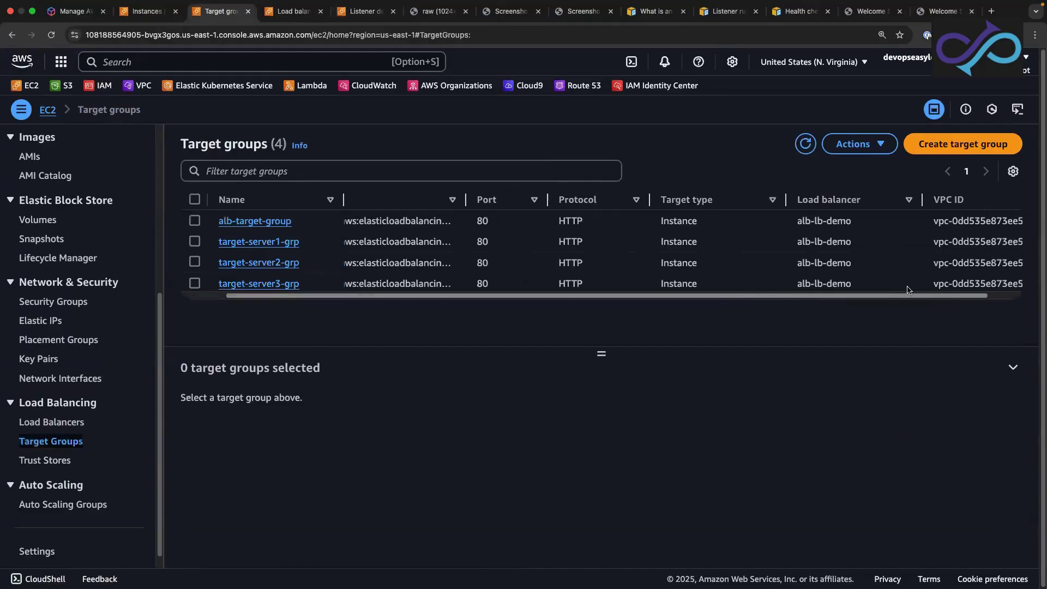
left_click_drag(762, 246, 816, 290)
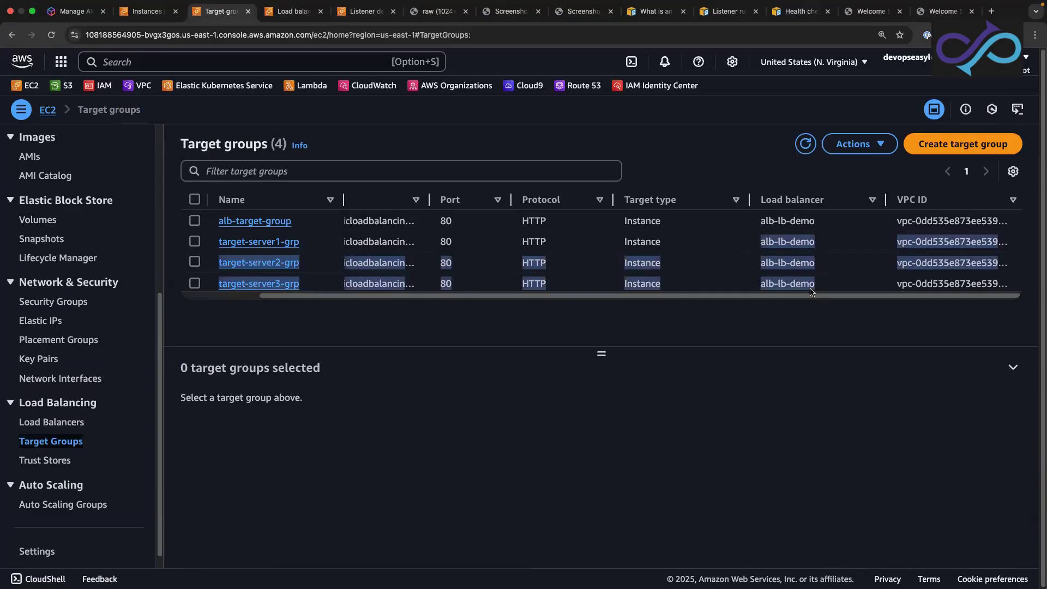
Check the healthy target count in the details of target-server3-grp.
left_click(809, 282)
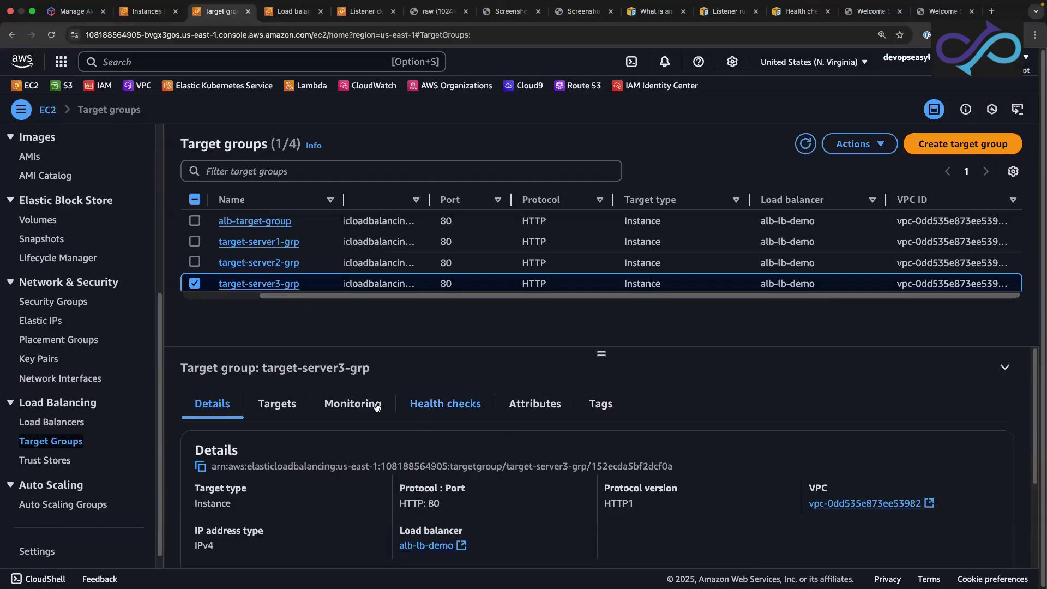
scroll(485, 369, "down", 3)
scroll(485, 373, "up", 3)
scroll(485, 373, "down", 3)
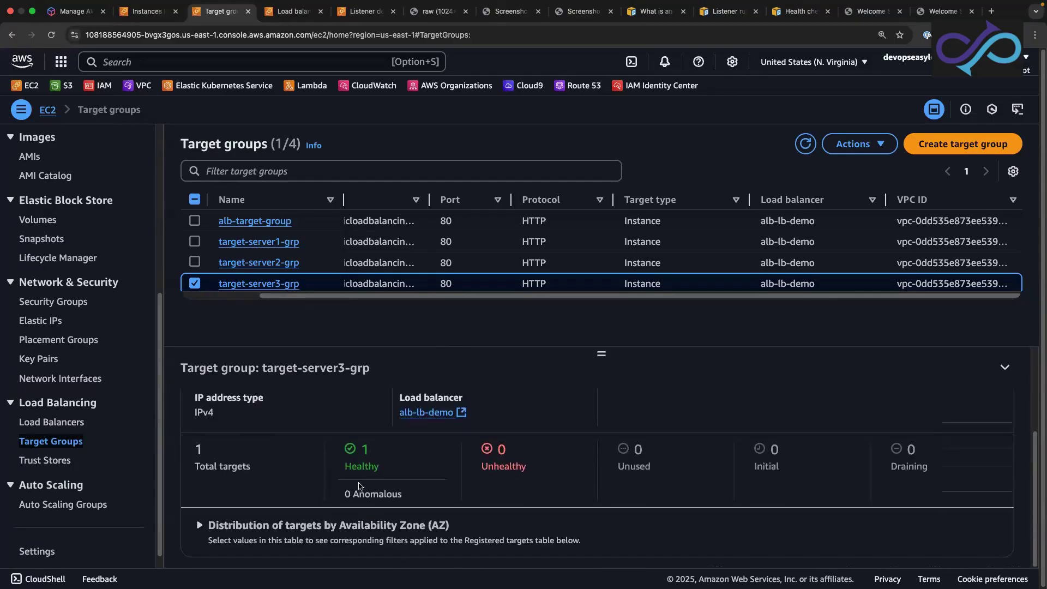
mouse_move(392, 470)
left_mouse_down()
mouse_move(351, 462)
mouse_move(320, 417)
left_mouse_up()
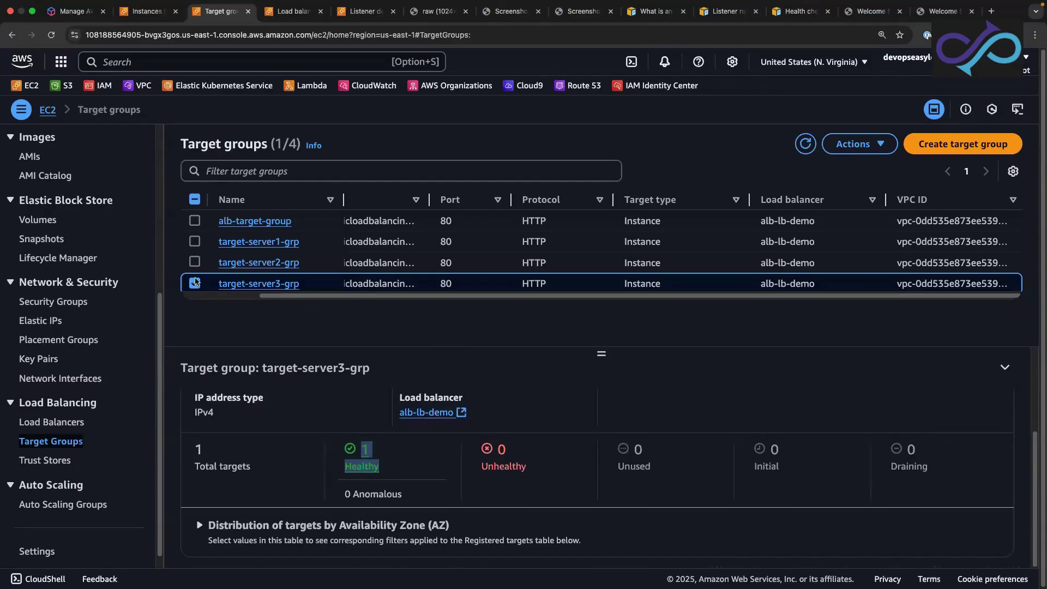
Check the registered targets and the healthy target count of target-server2-grp.
left_click(194, 283)
left_click(194, 263)
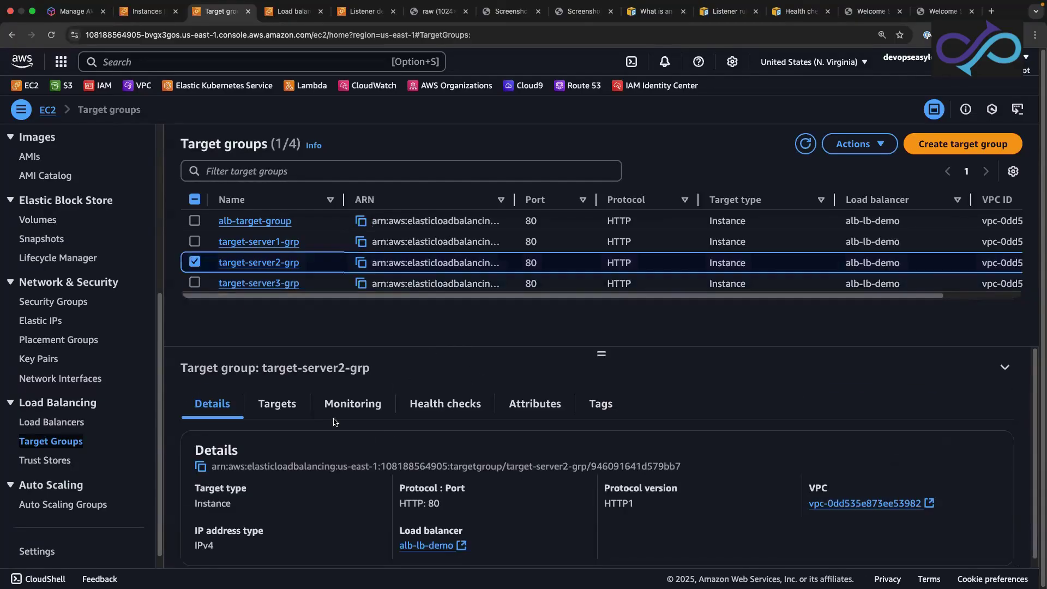
left_click(275, 403)
scroll(381, 491, "down", 1)
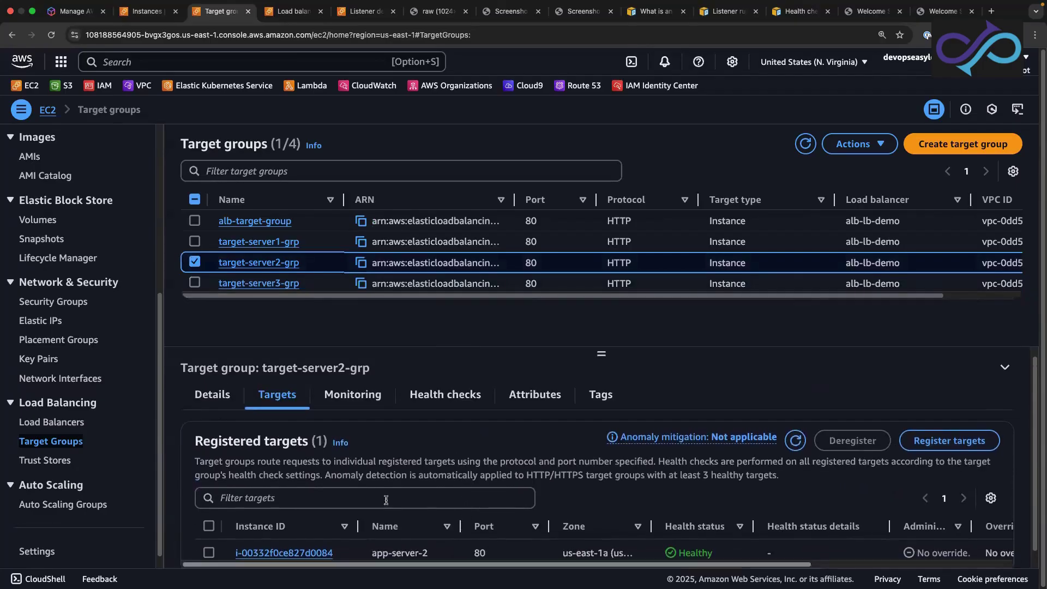
left_click(213, 395)
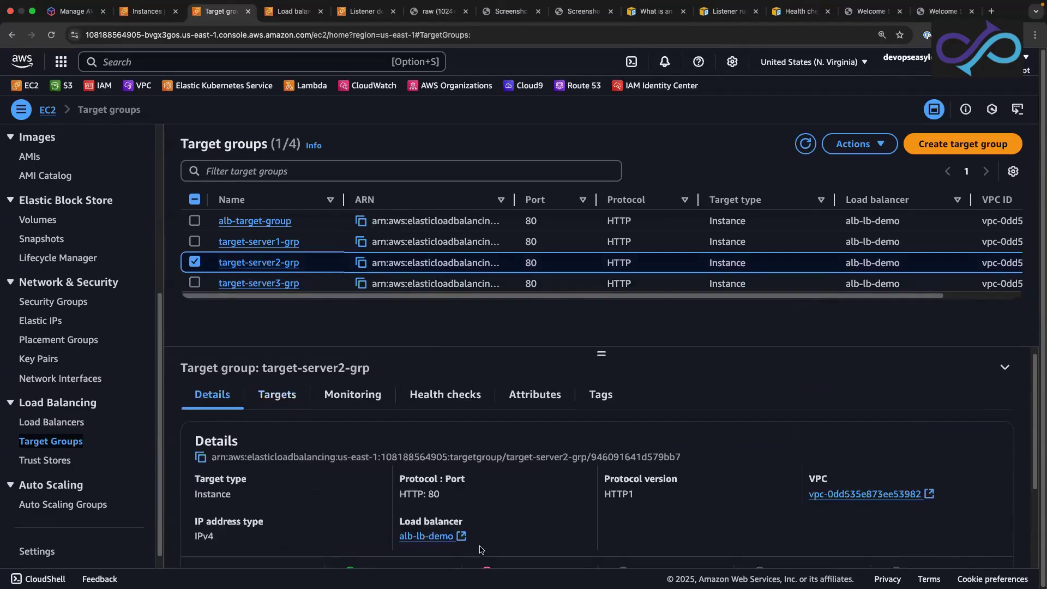
scroll(469, 518, "down", 3)
left_click_drag(327, 452, 192, 452)
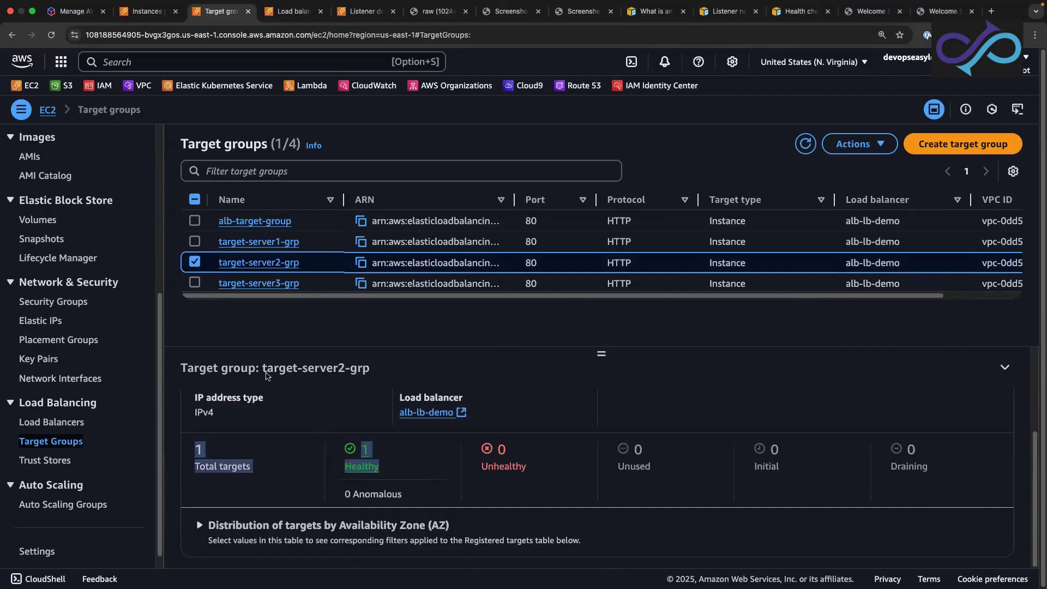
Check the healthy target count in the details of target-server1-grp.
left_click(195, 262)
left_click(195, 242)
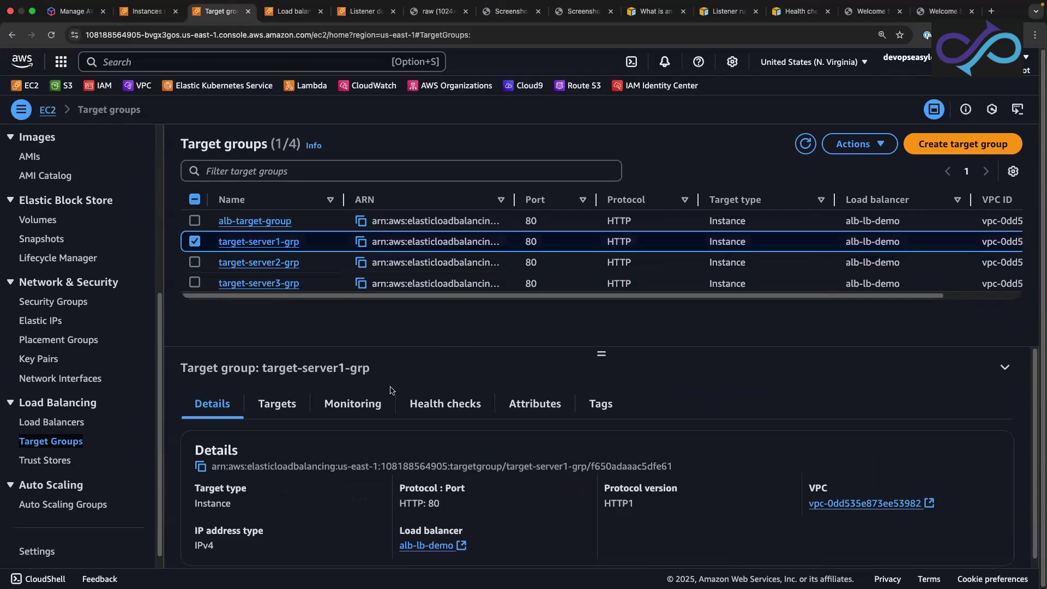
scroll(414, 475, "down", 2)
left_click_drag(393, 468, 343, 444)
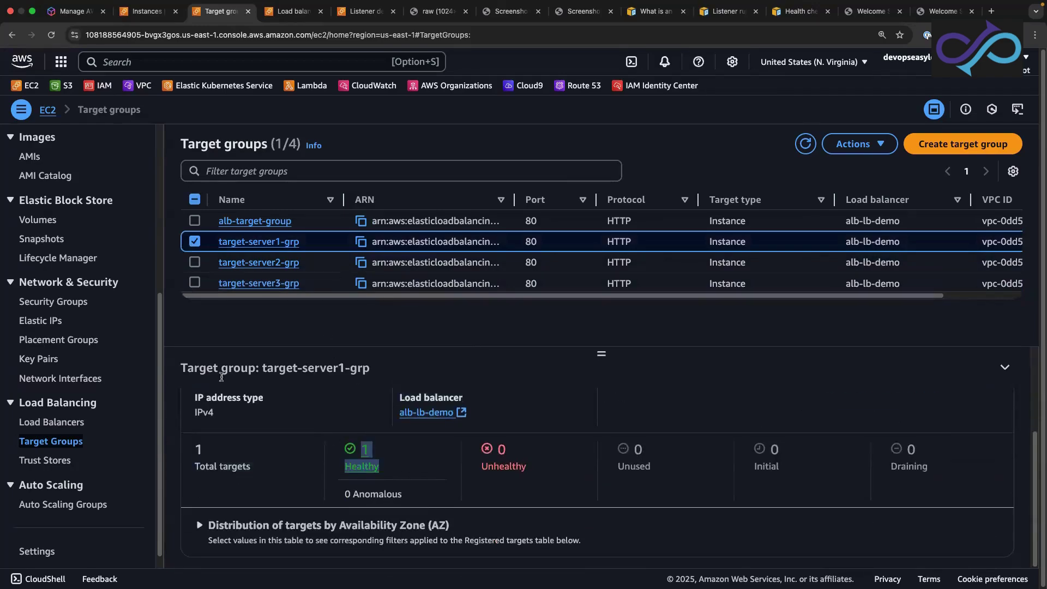
left_click(259, 342)
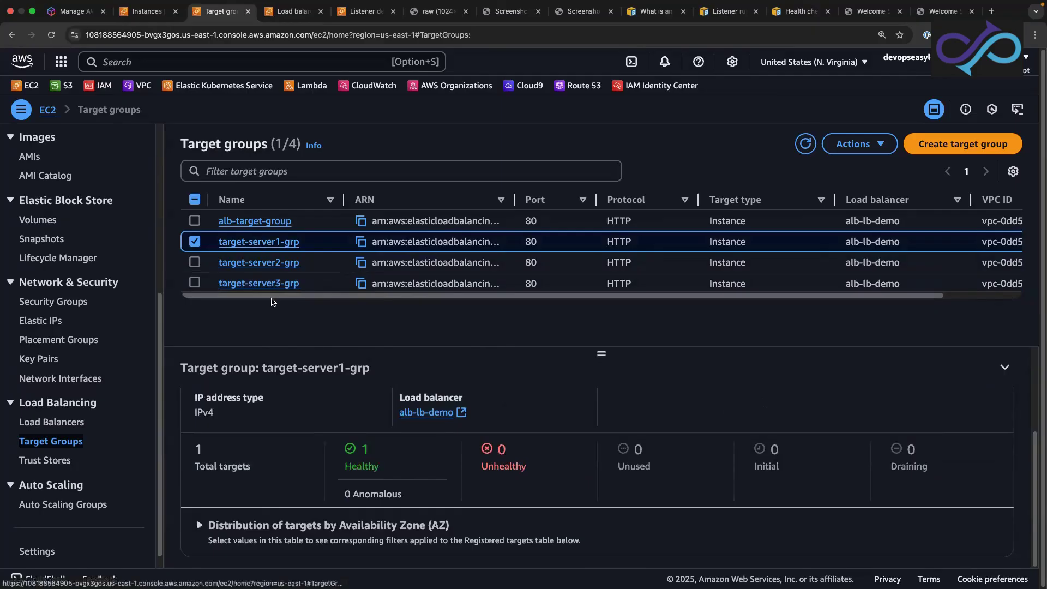
Open the load balancers list and copy the DNS name from the details of alb-lb-demo.
left_click(70, 423)
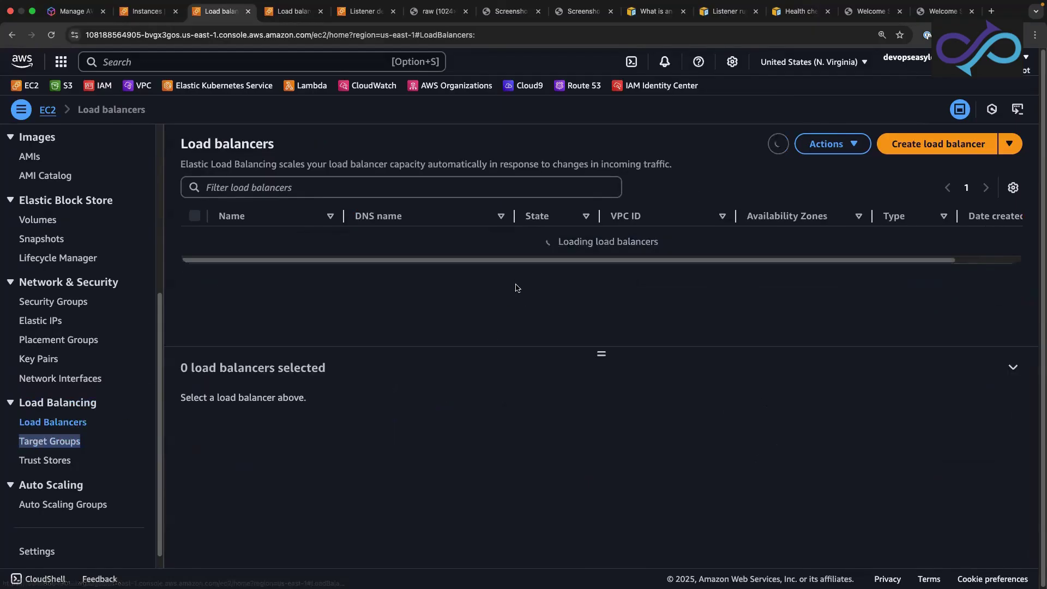
left_click(195, 237)
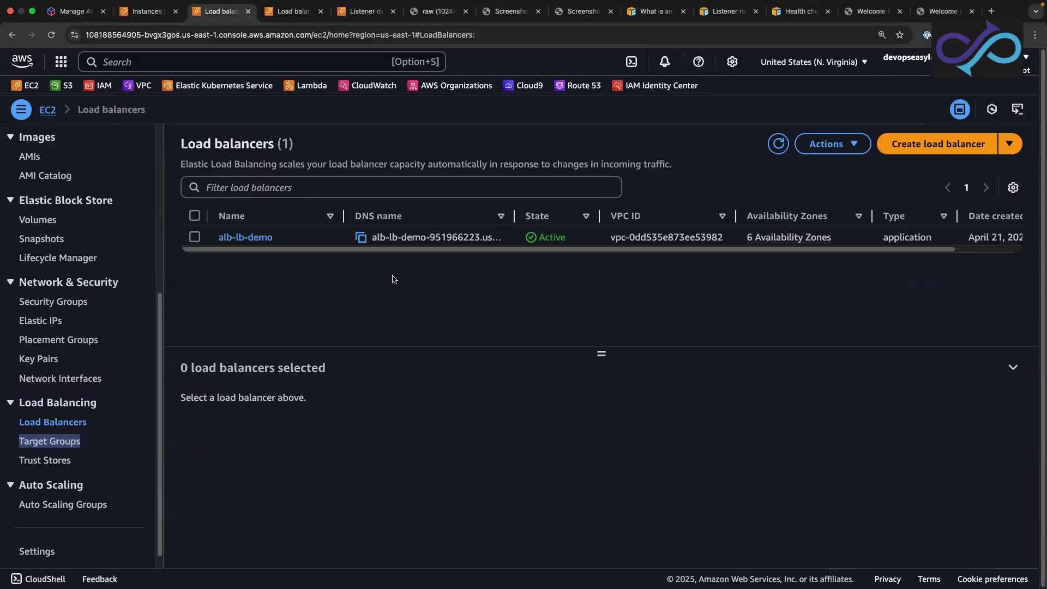
scroll(701, 457, "down", 3)
scroll(700, 457, "down", 3)
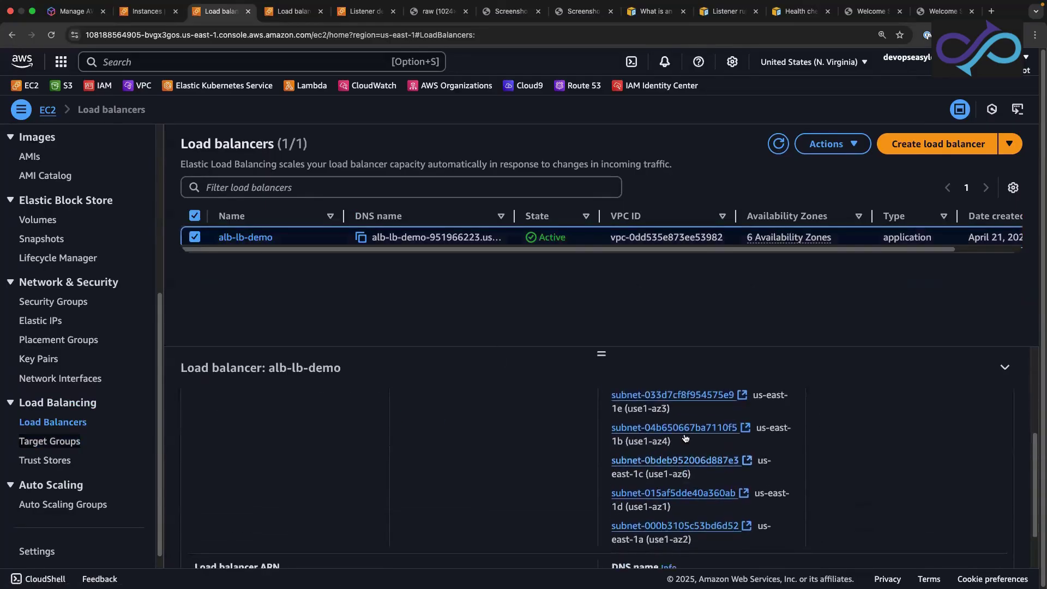
left_click_drag(601, 353, 596, 267)
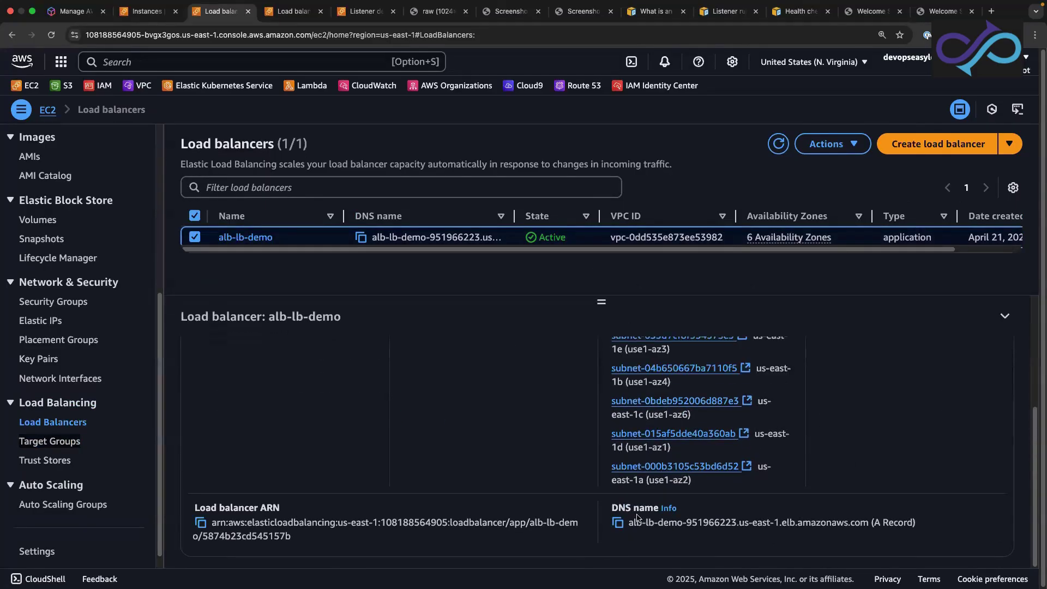
left_click(617, 523)
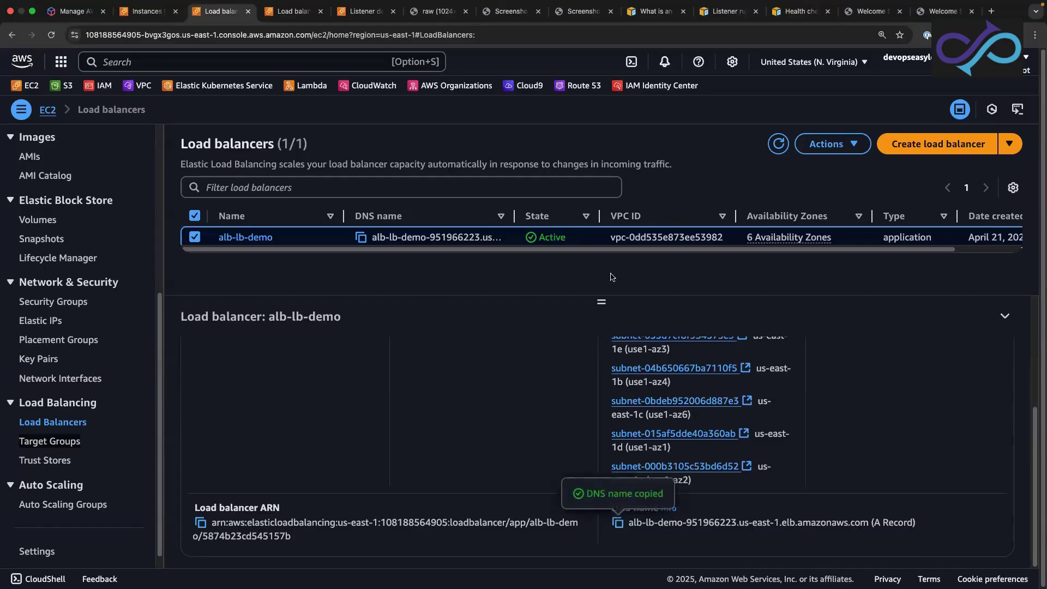
Close the two old Welcome pages and load the copied DNS name with the path /app1/ in a new browser tab.
left_click(900, 12)
left_click(900, 11)
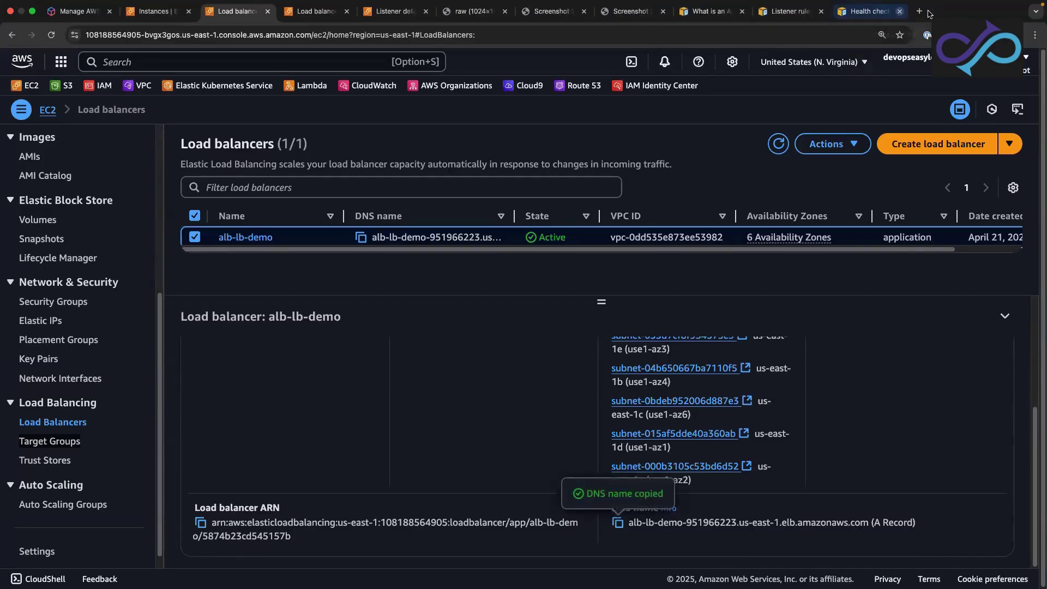
key("super+t")
left_click(463, 37)
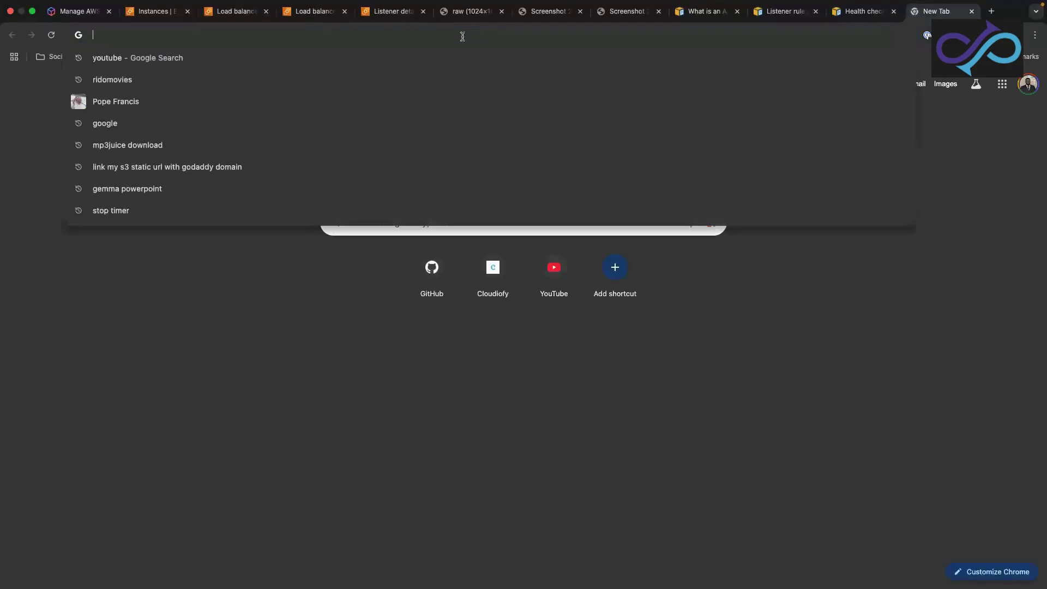
right_click(465, 36)
left_click(503, 104)
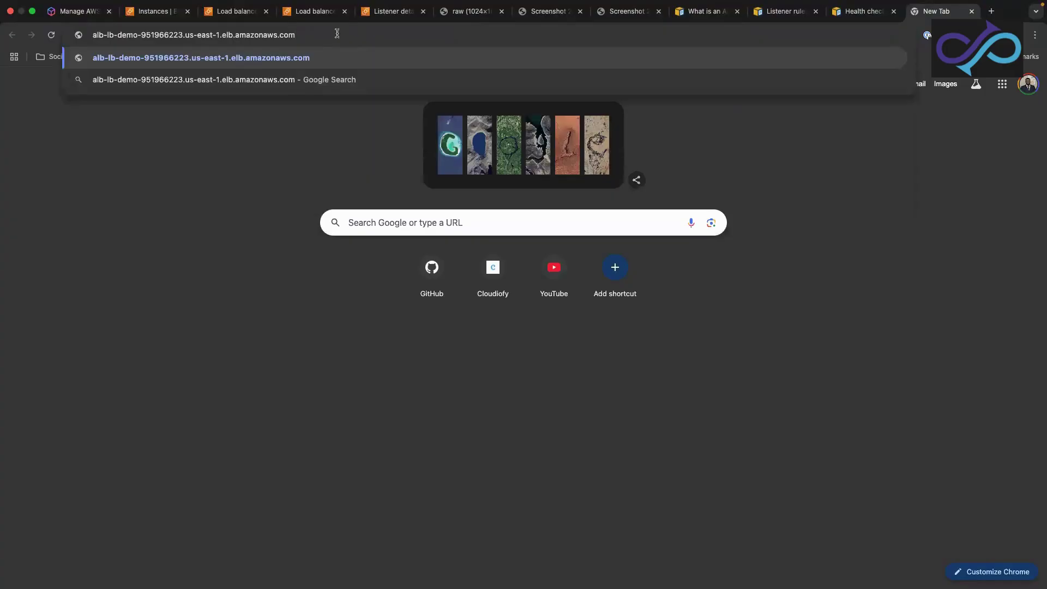
type("/app1/")
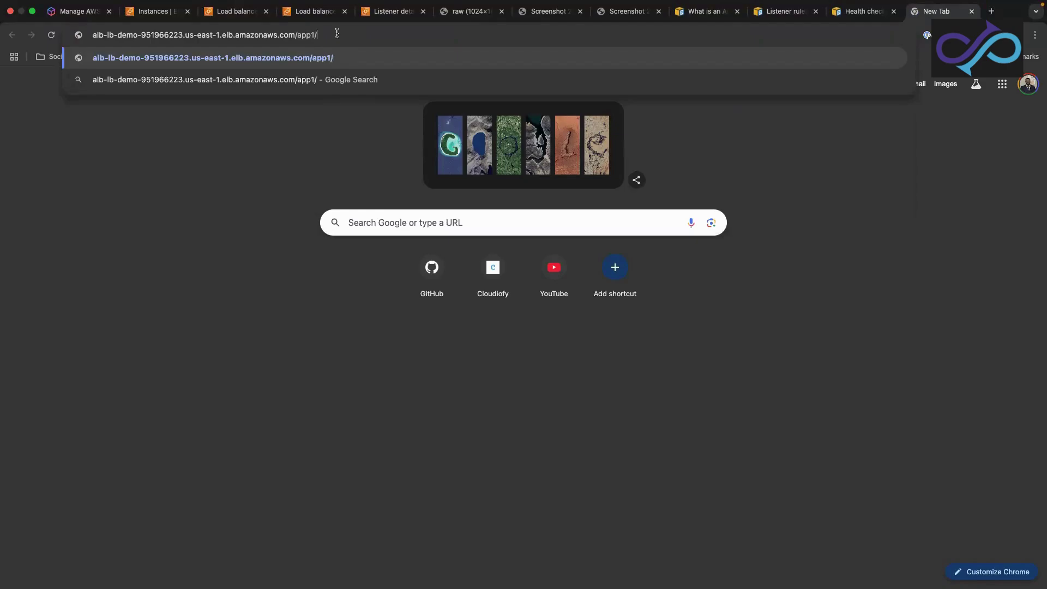
key("Return")
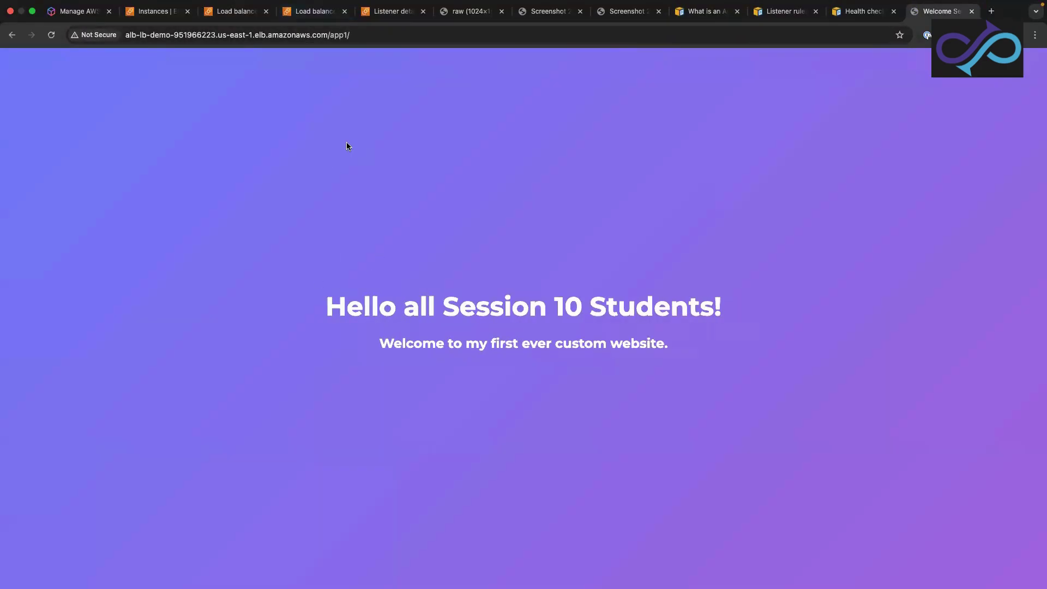
Change the load balancer URL's path to /app2/ and load the page to test its routing.
left_click(347, 34)
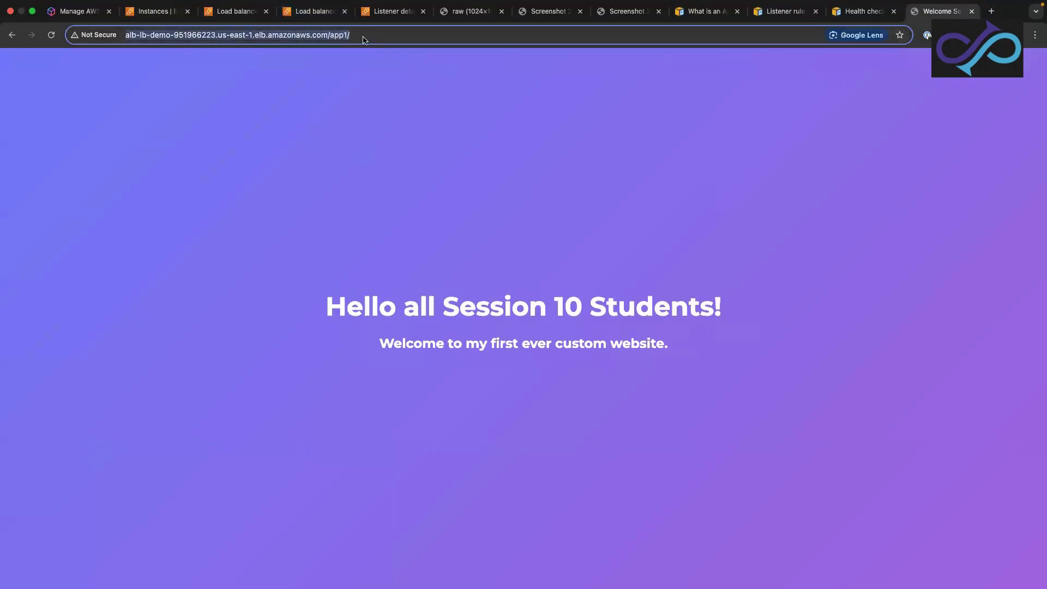
left_click(357, 37)
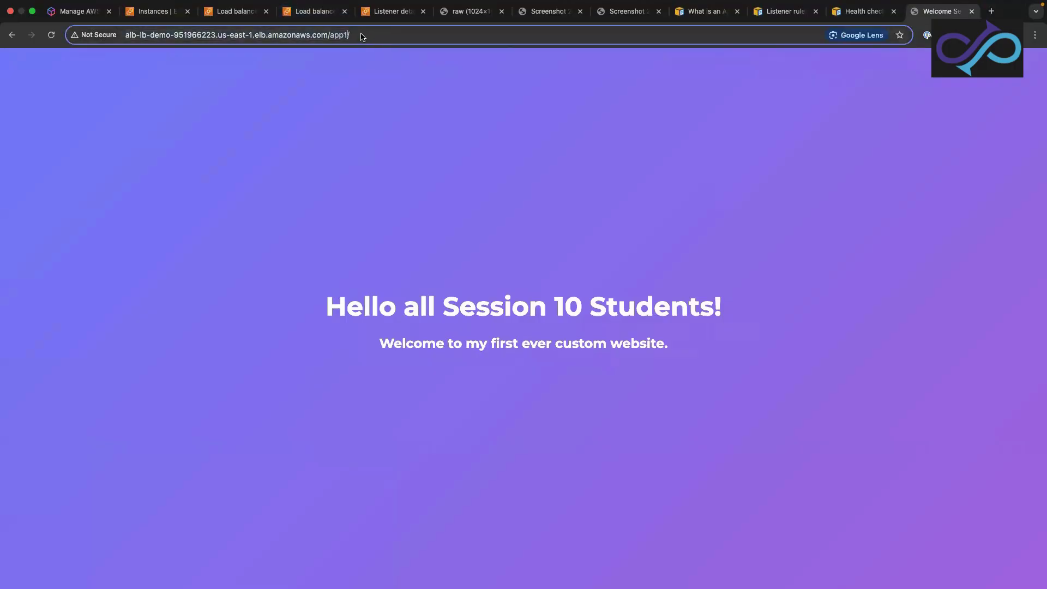
key("BackSpace")
key("BackSpace")
type("/")
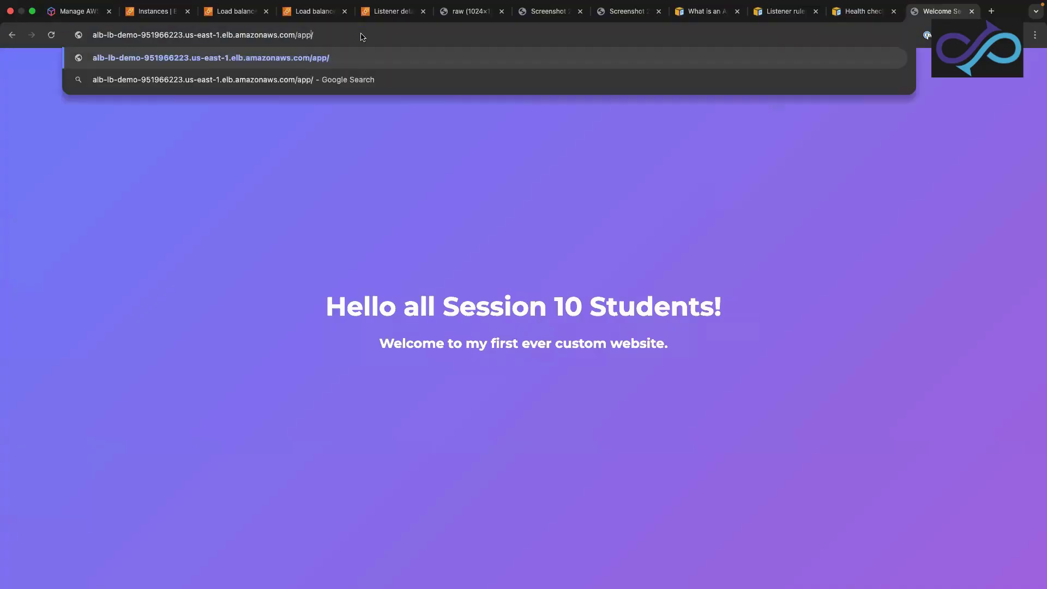
key("BackSpace")
type("2/")
key("Return")
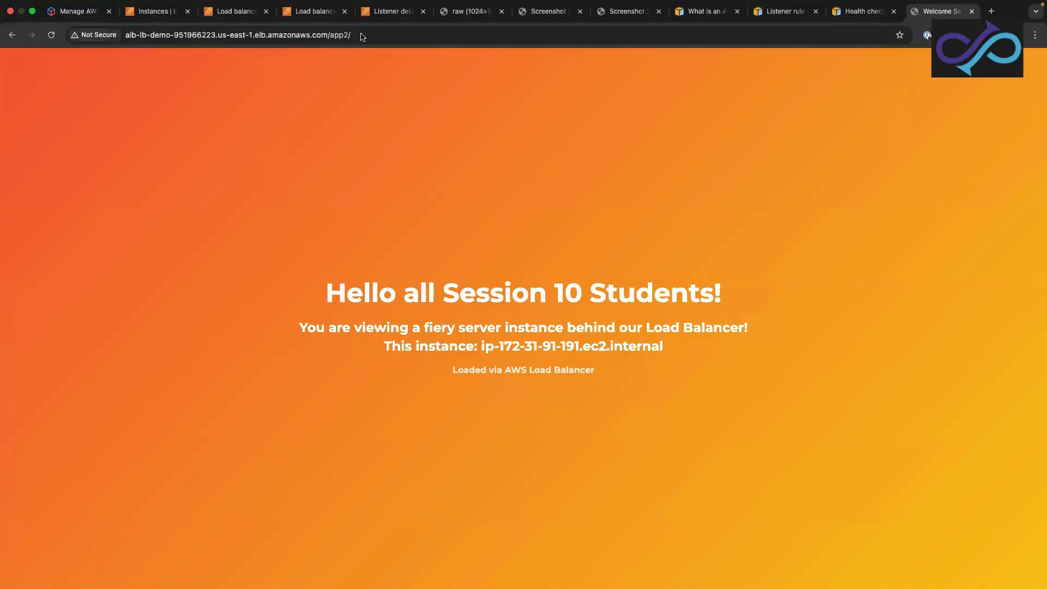
Load the load balancer URL with the path /app3/ and reload the page three times to test its routing.
left_click(351, 48)
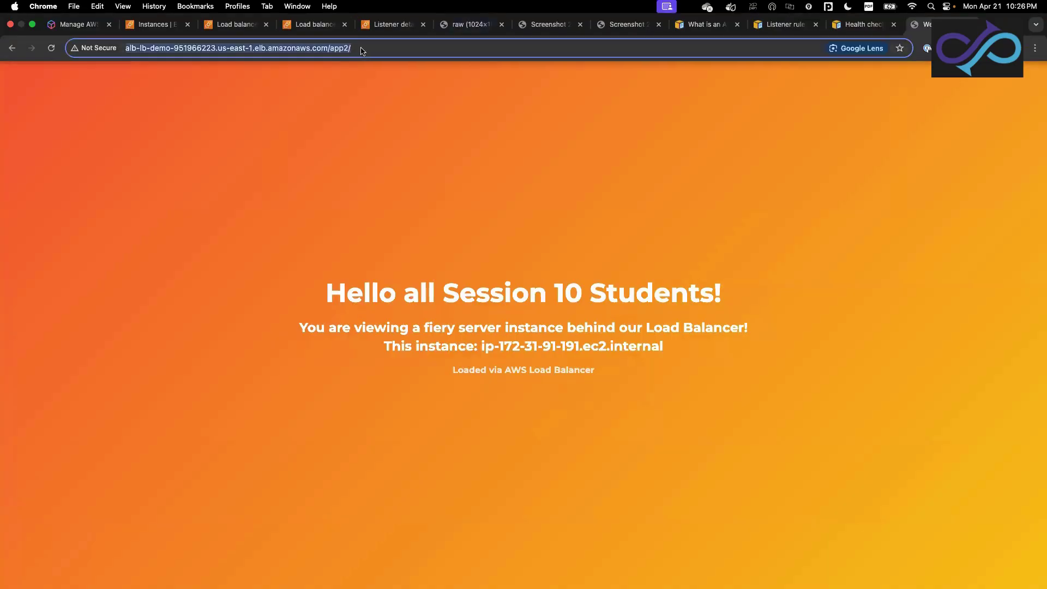
left_click(351, 48)
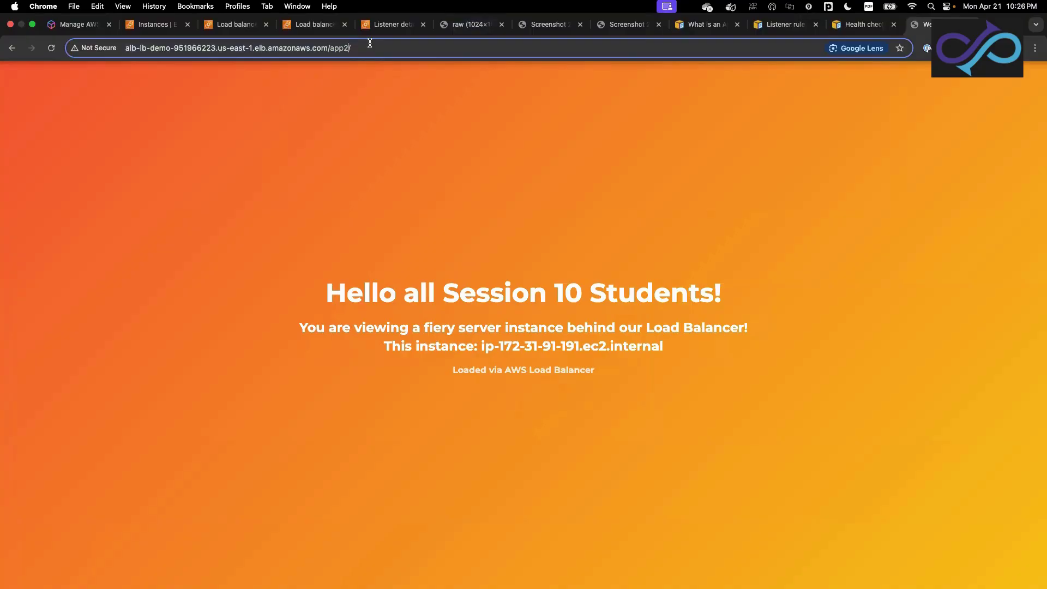
key("BackSpace")
key("BackSpace")
type("3/")
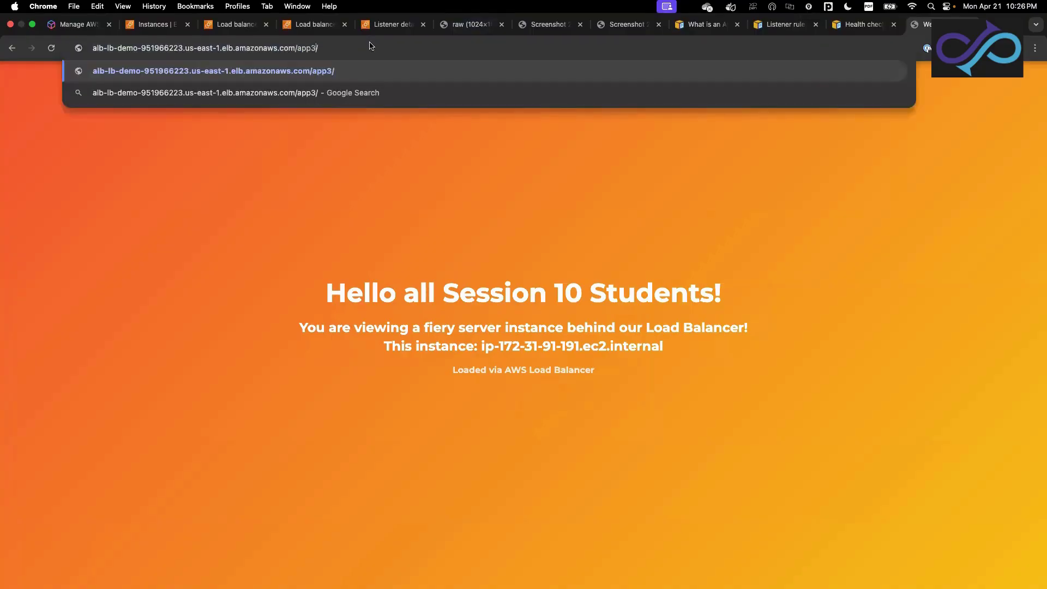
key("Return")
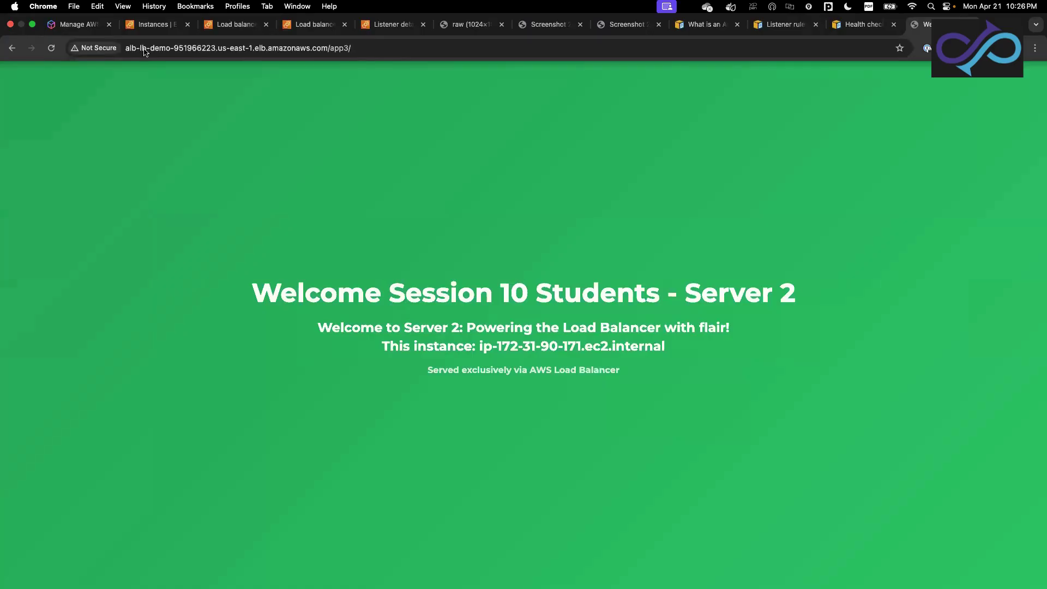
left_click(52, 49)
left_click(52, 49)
left_click(52, 49)
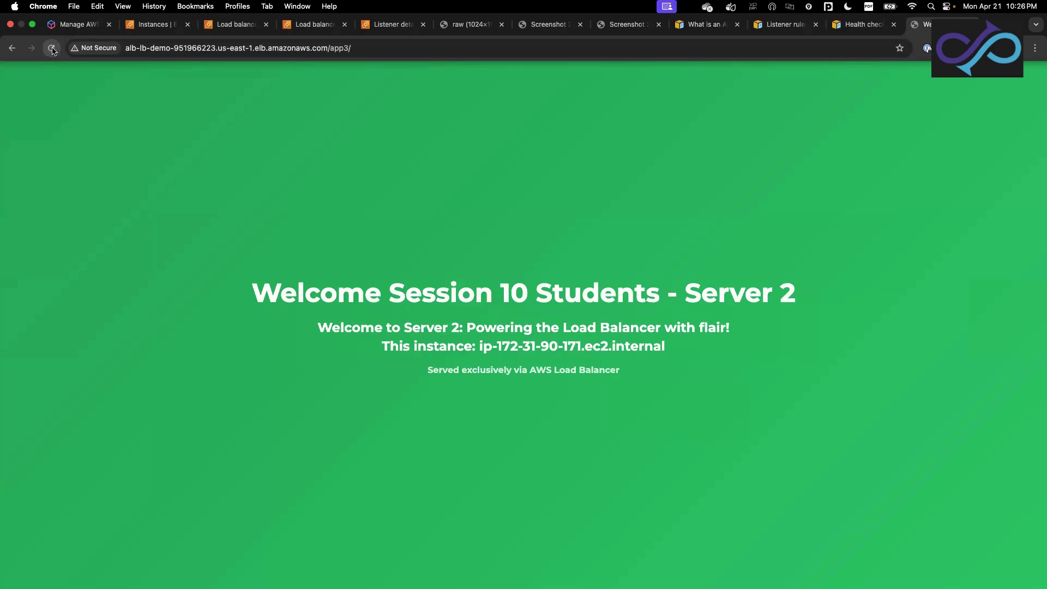
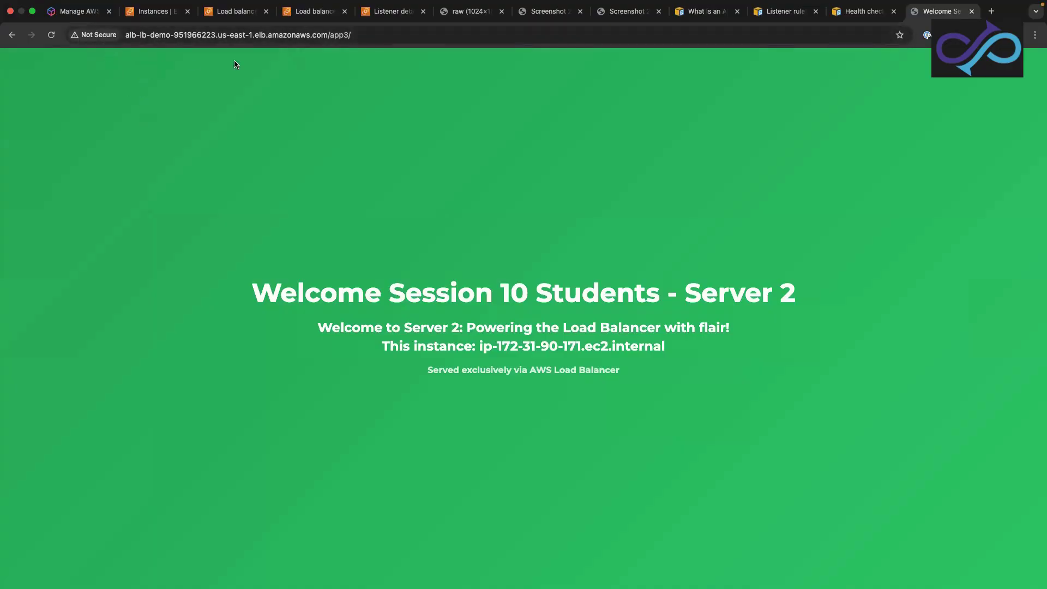
Open the HTTP:80 listener of alb-lb-demo from its load balancer details and review its listener rules.
left_click(333, 16)
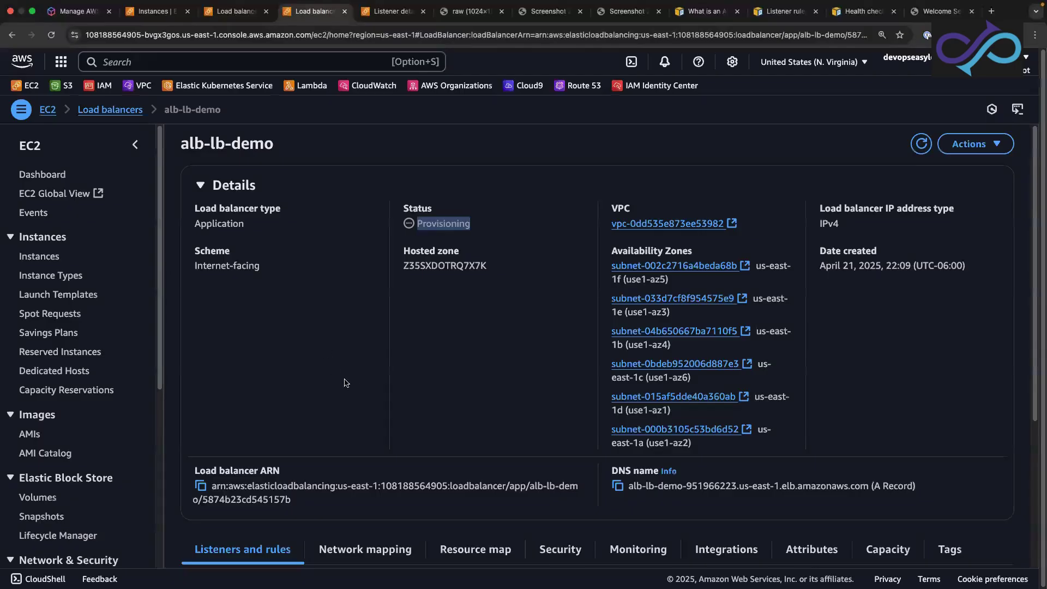
scroll(354, 382, "down", 4)
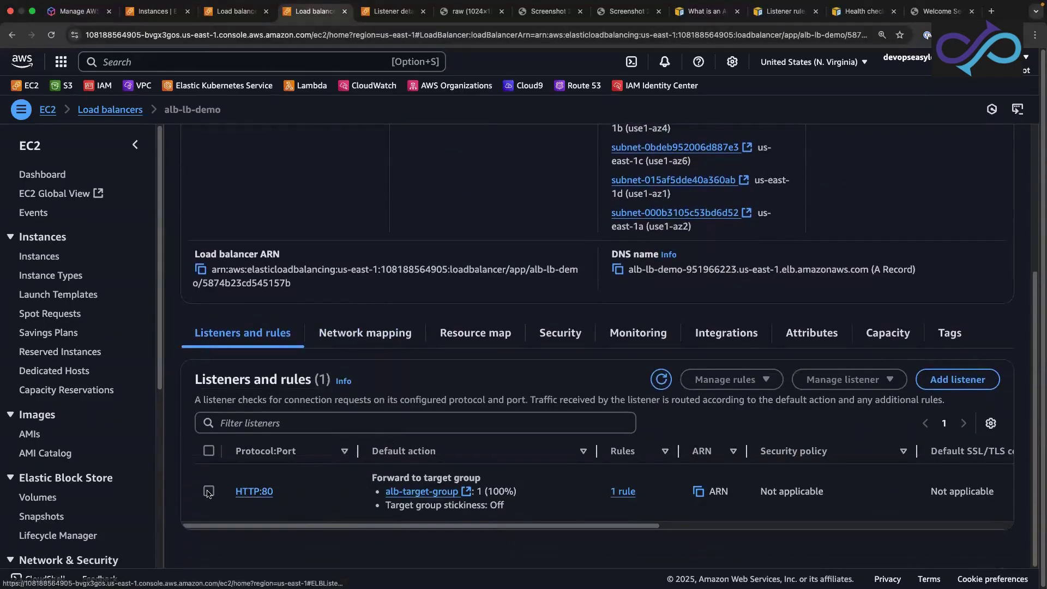
left_click(256, 492)
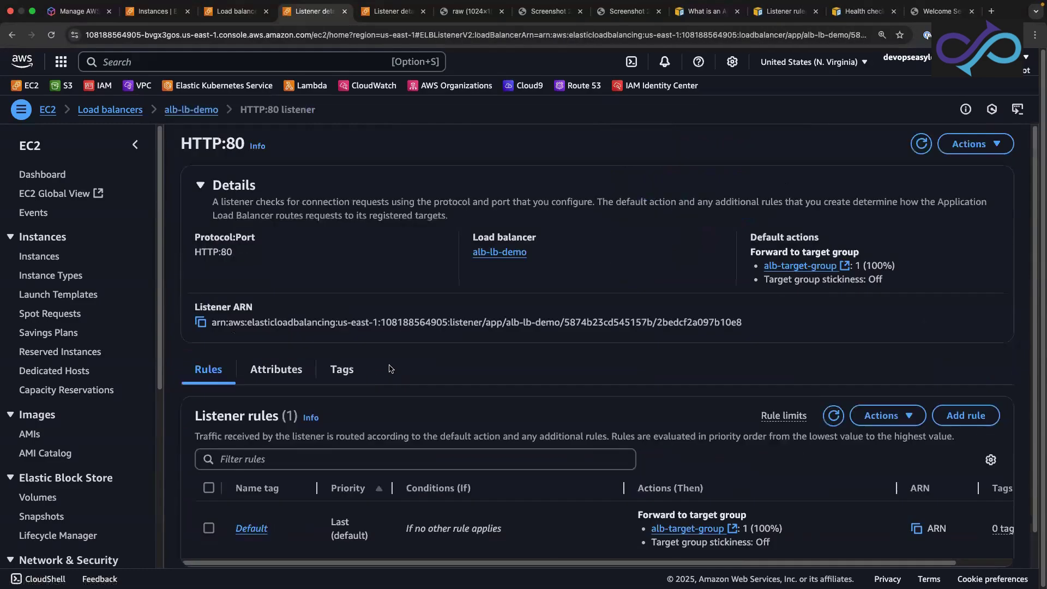
scroll(391, 369, "down", 1)
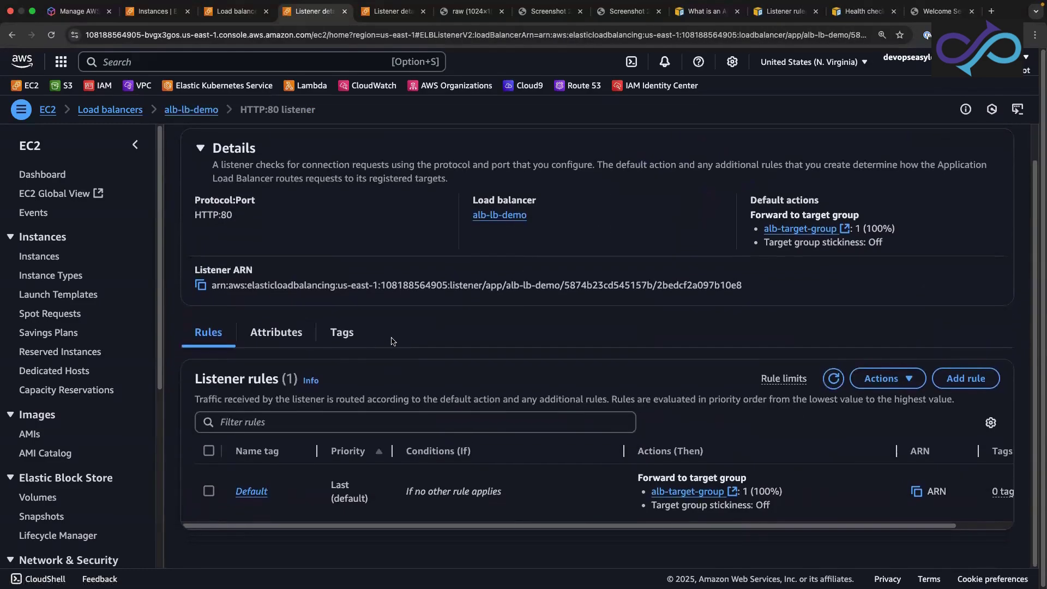
scroll(392, 344, "up", 1)
scroll(392, 349, "up", 1)
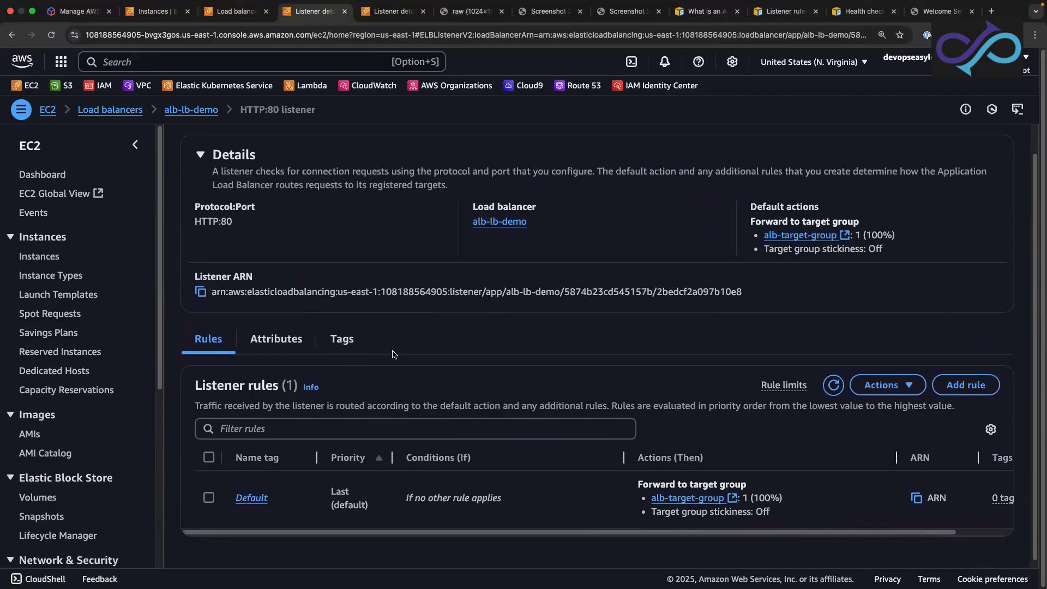